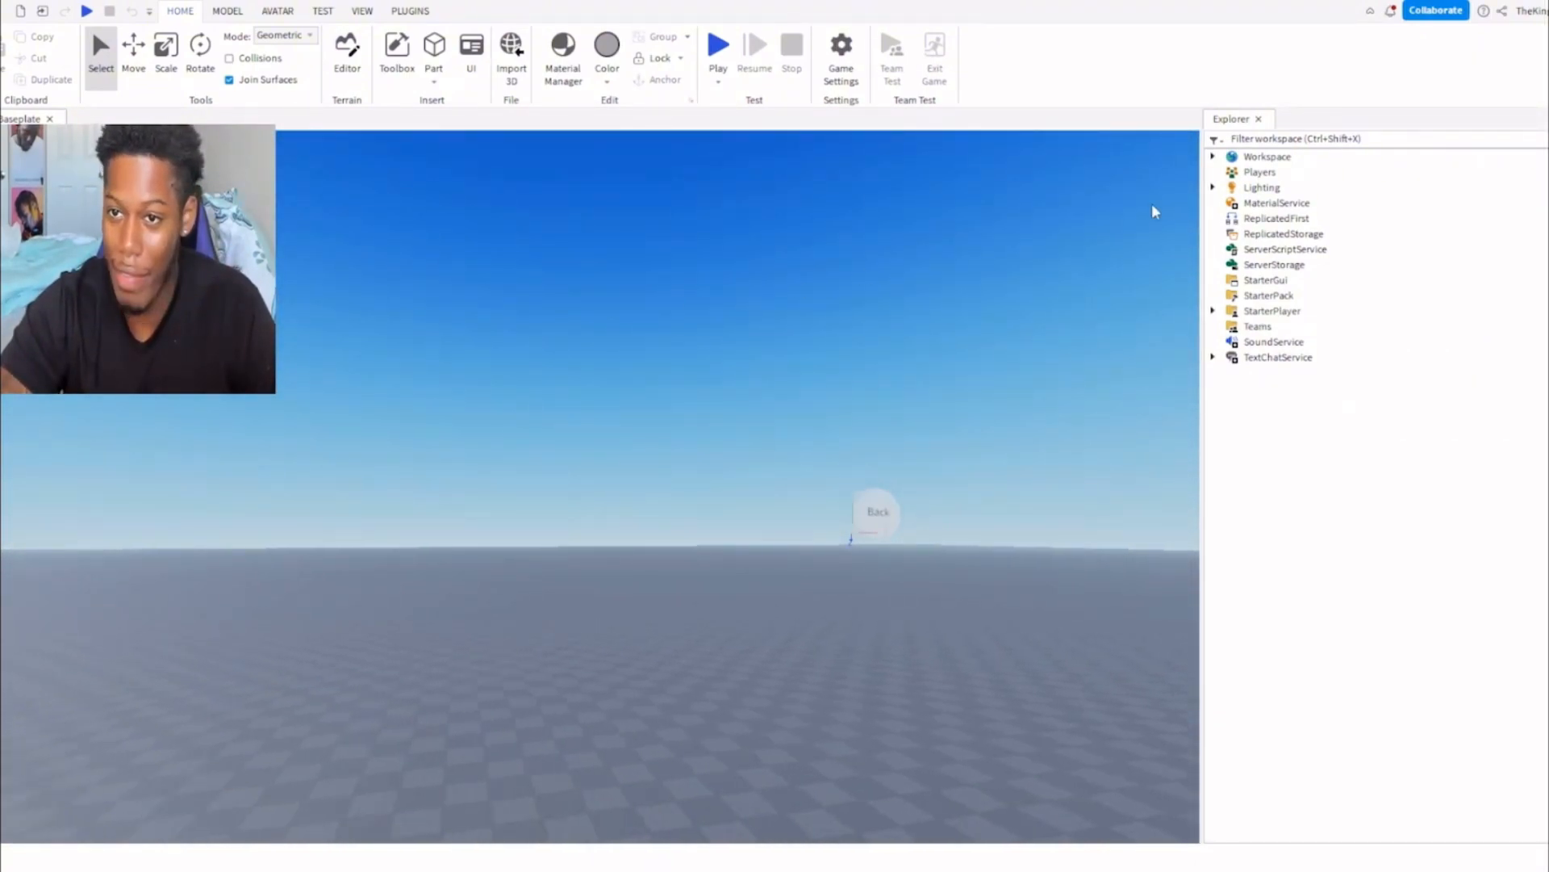
Close the Explorer.
left_click(1258, 119)
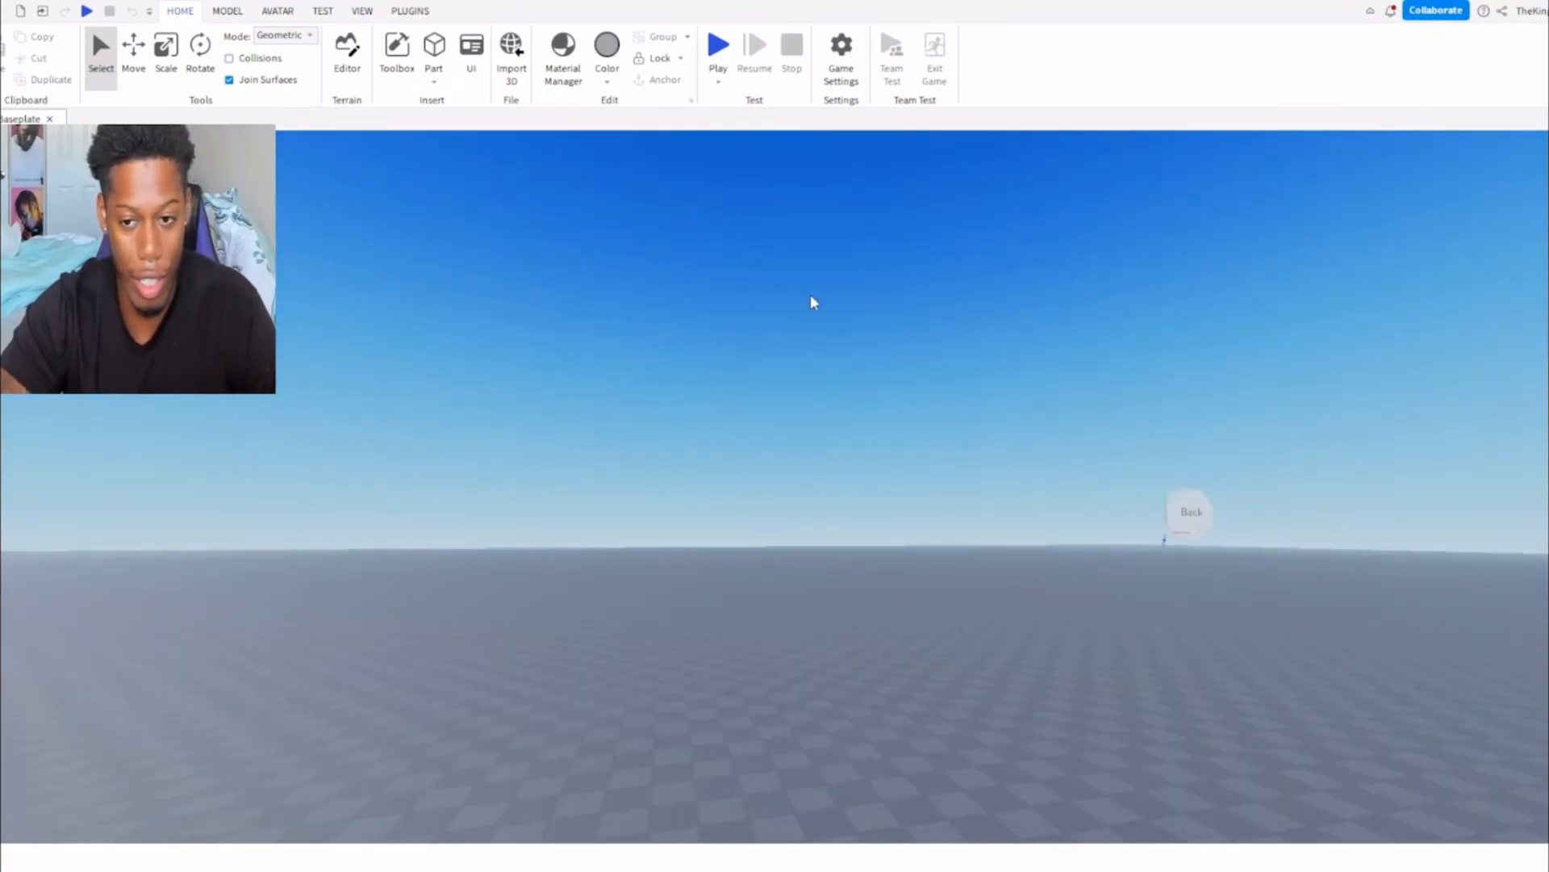
Fly the camera around the baseplate and examine the spawn platform from several distances.
right_click_drag(771, 273, 783, 308)
key("w")
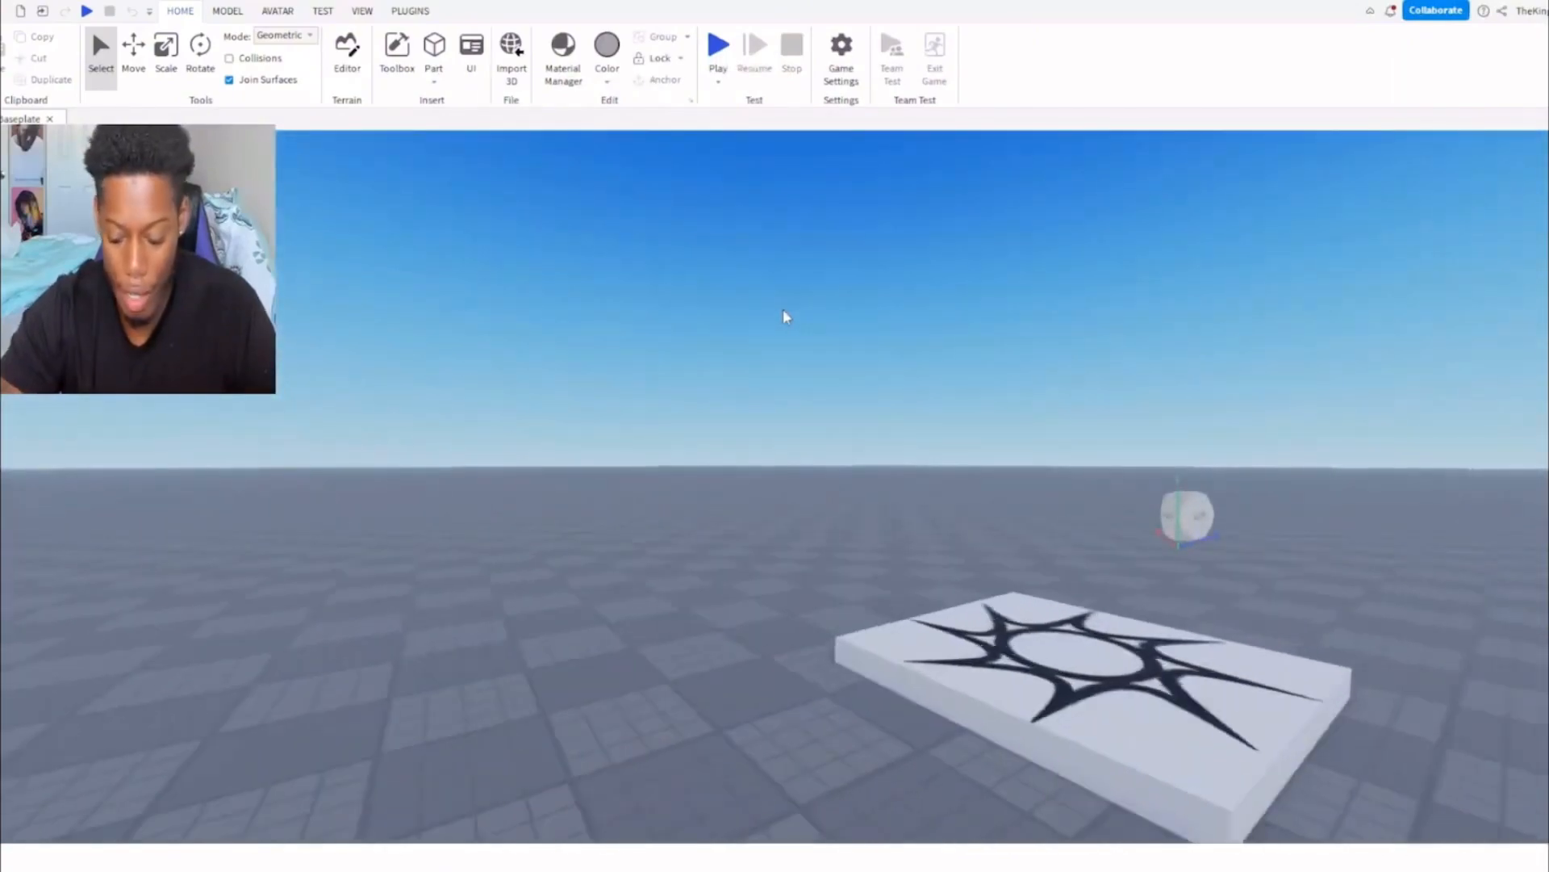
key("w")
key("s")
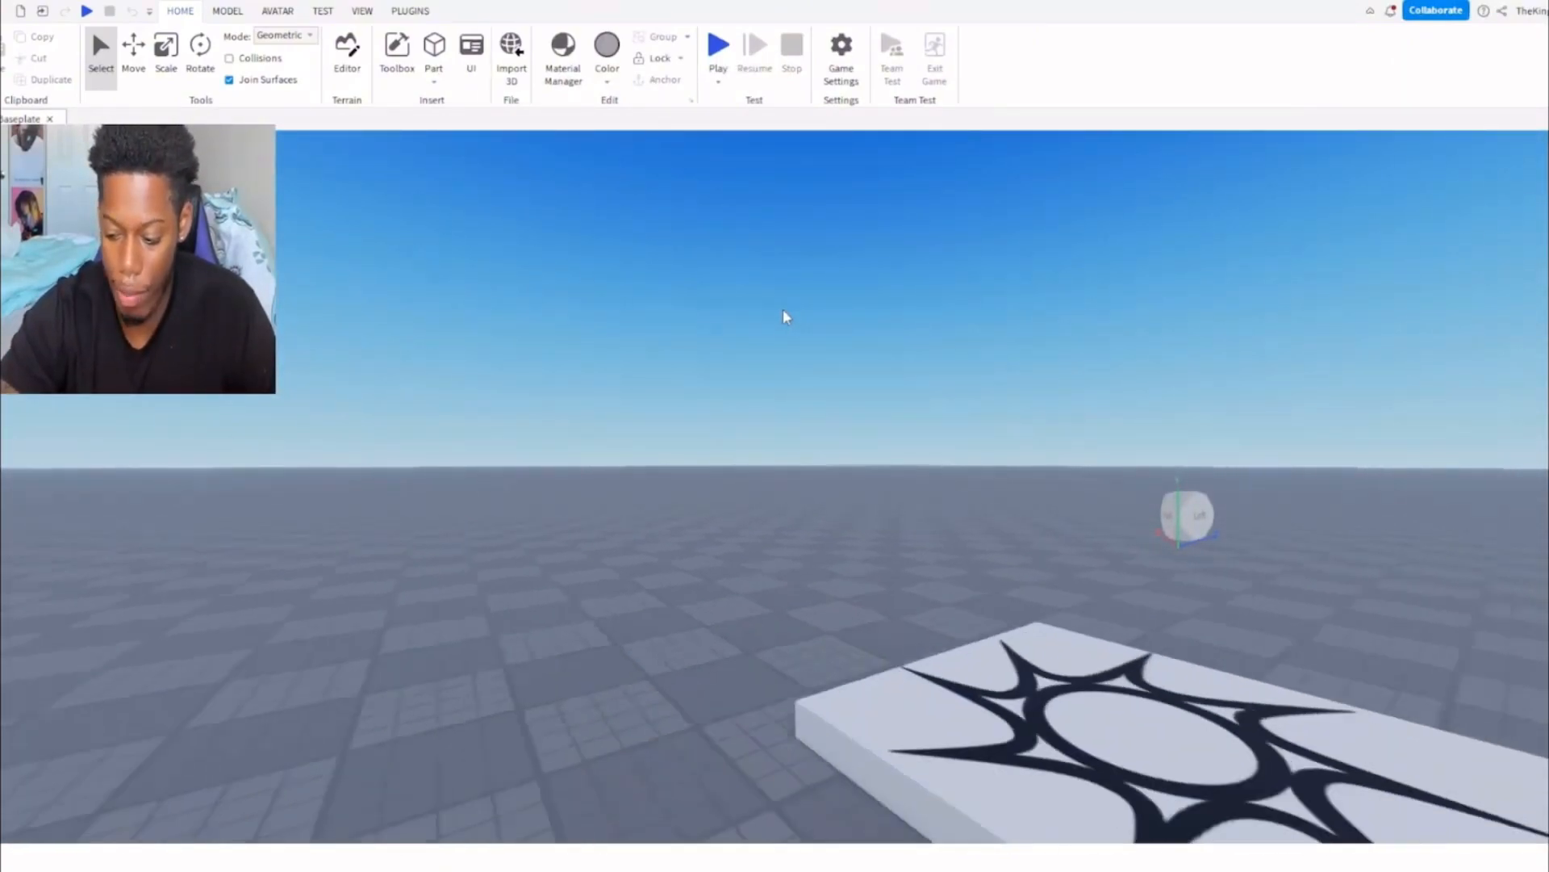
right_click_drag(818, 368, 813, 369)
key("s")
key("w")
key("s")
key("w")
key("d")
key("s")
key("a")
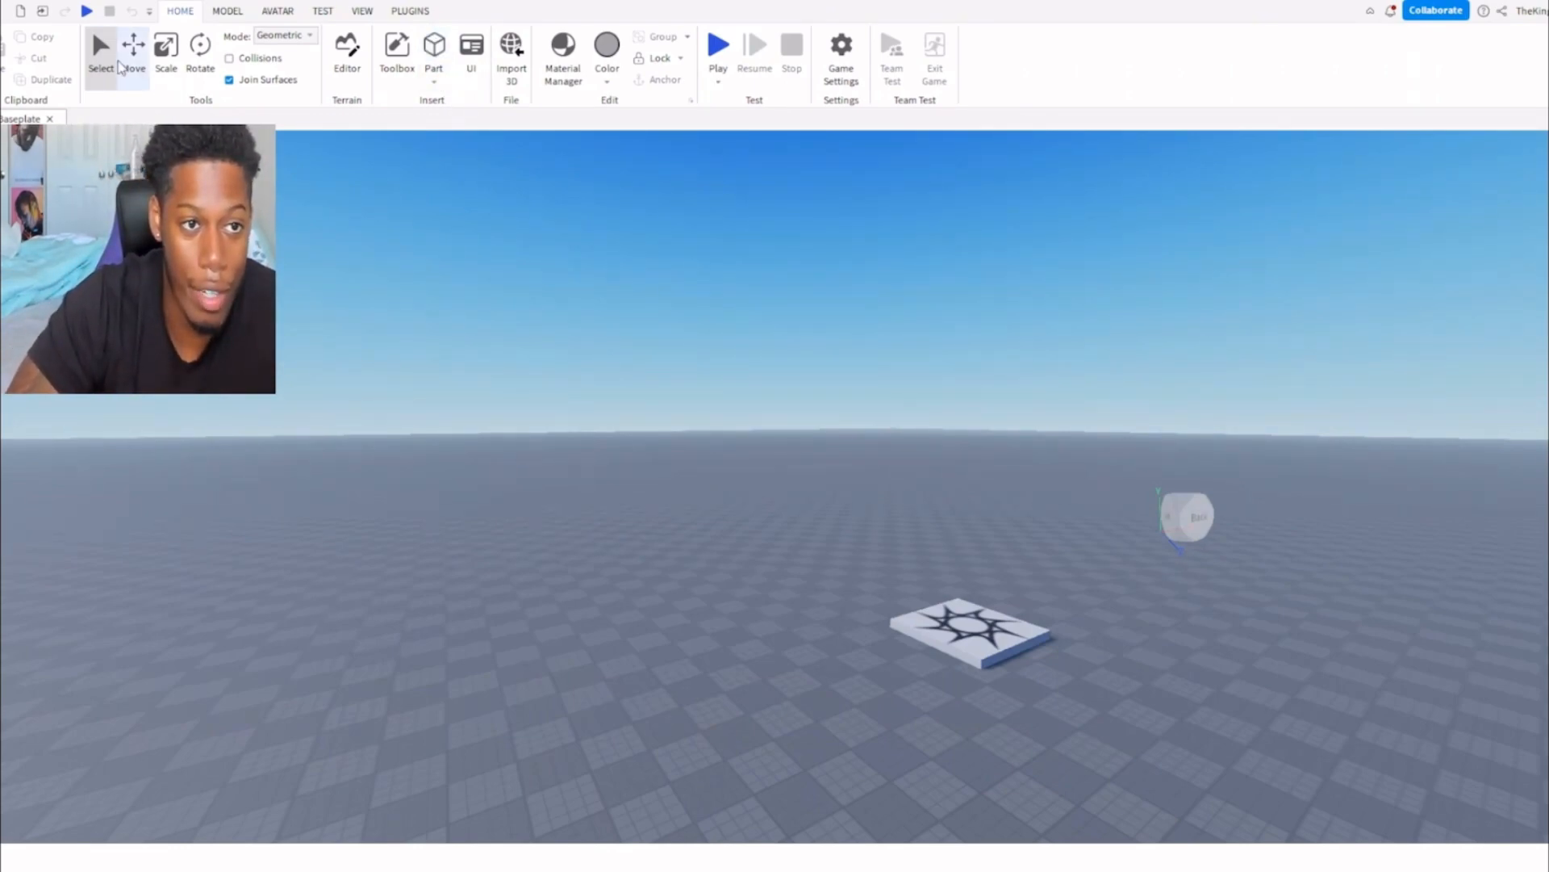
Select the spawn platform, focus the view on it and inspect it from near and far.
left_click(101, 55)
left_click(970, 632)
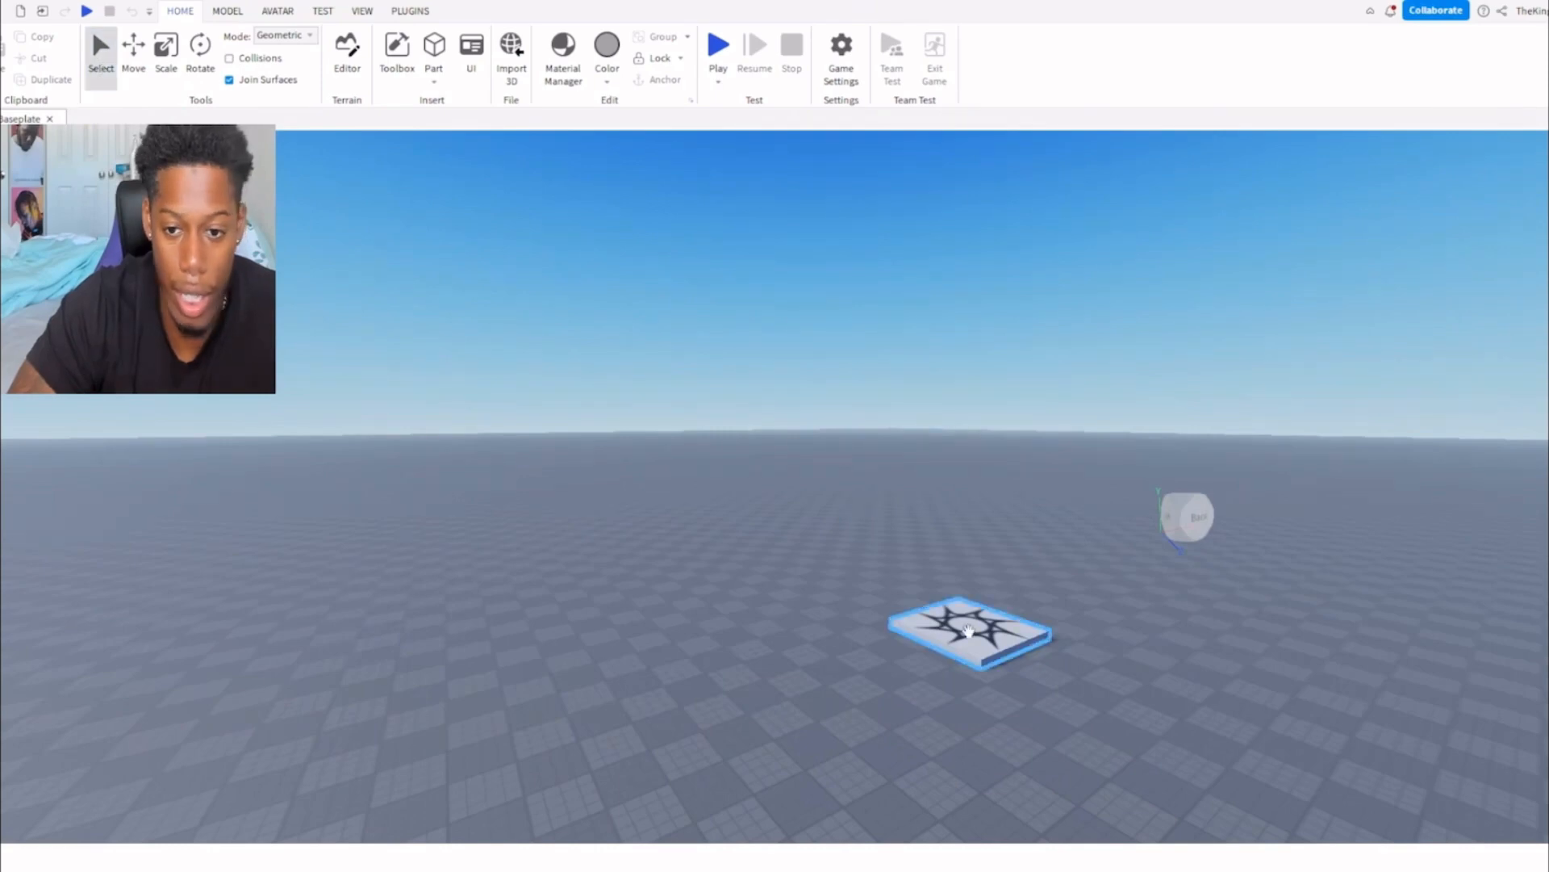
key("f")
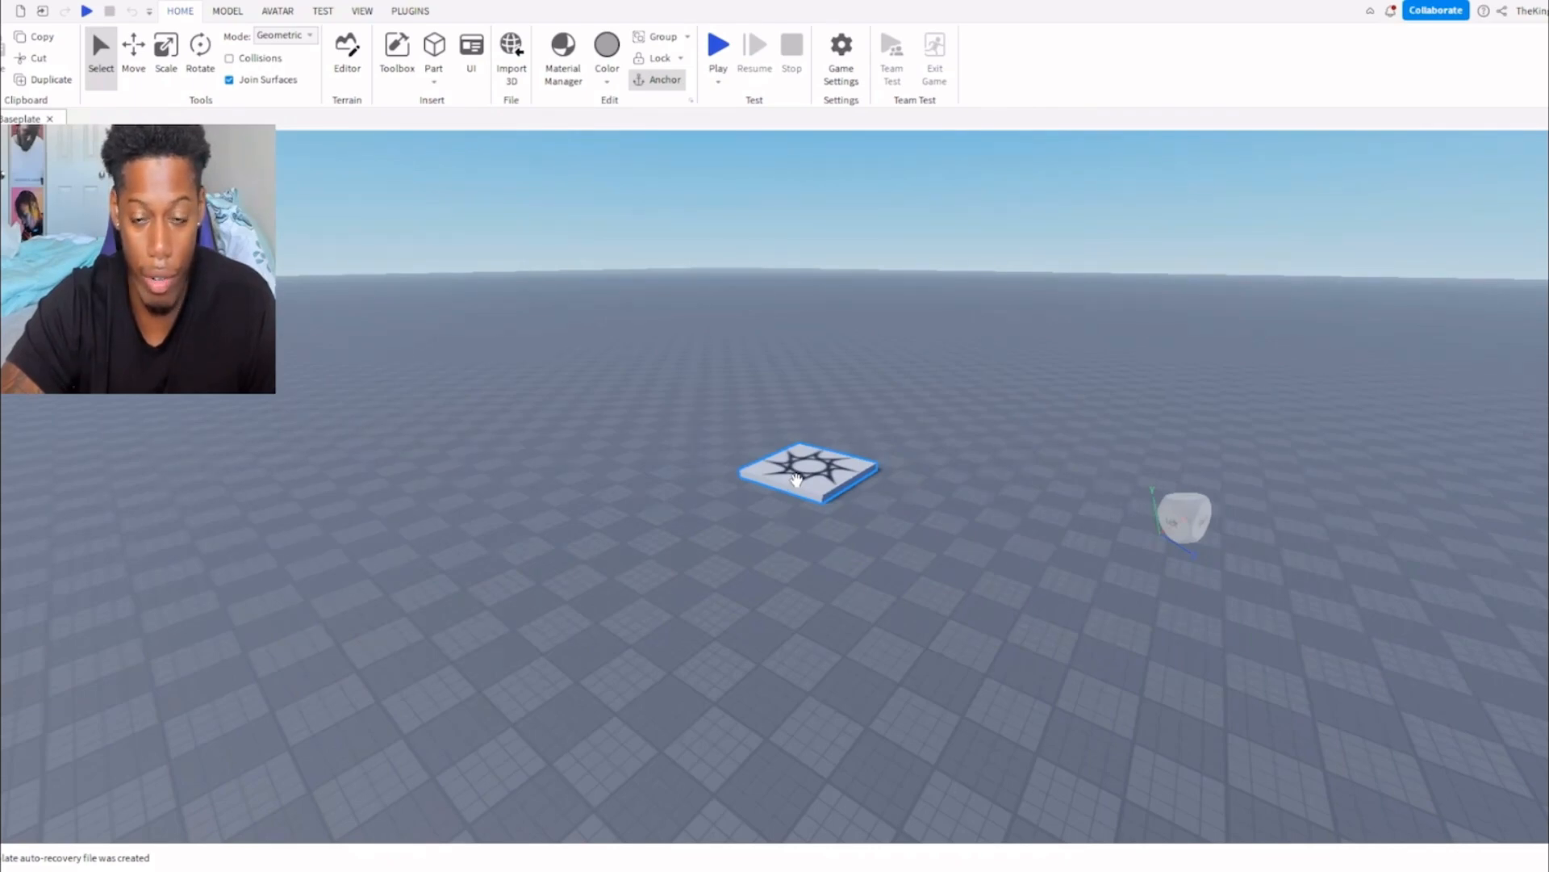
scroll(797, 481, "up", 5)
scroll(797, 481, "down", 5)
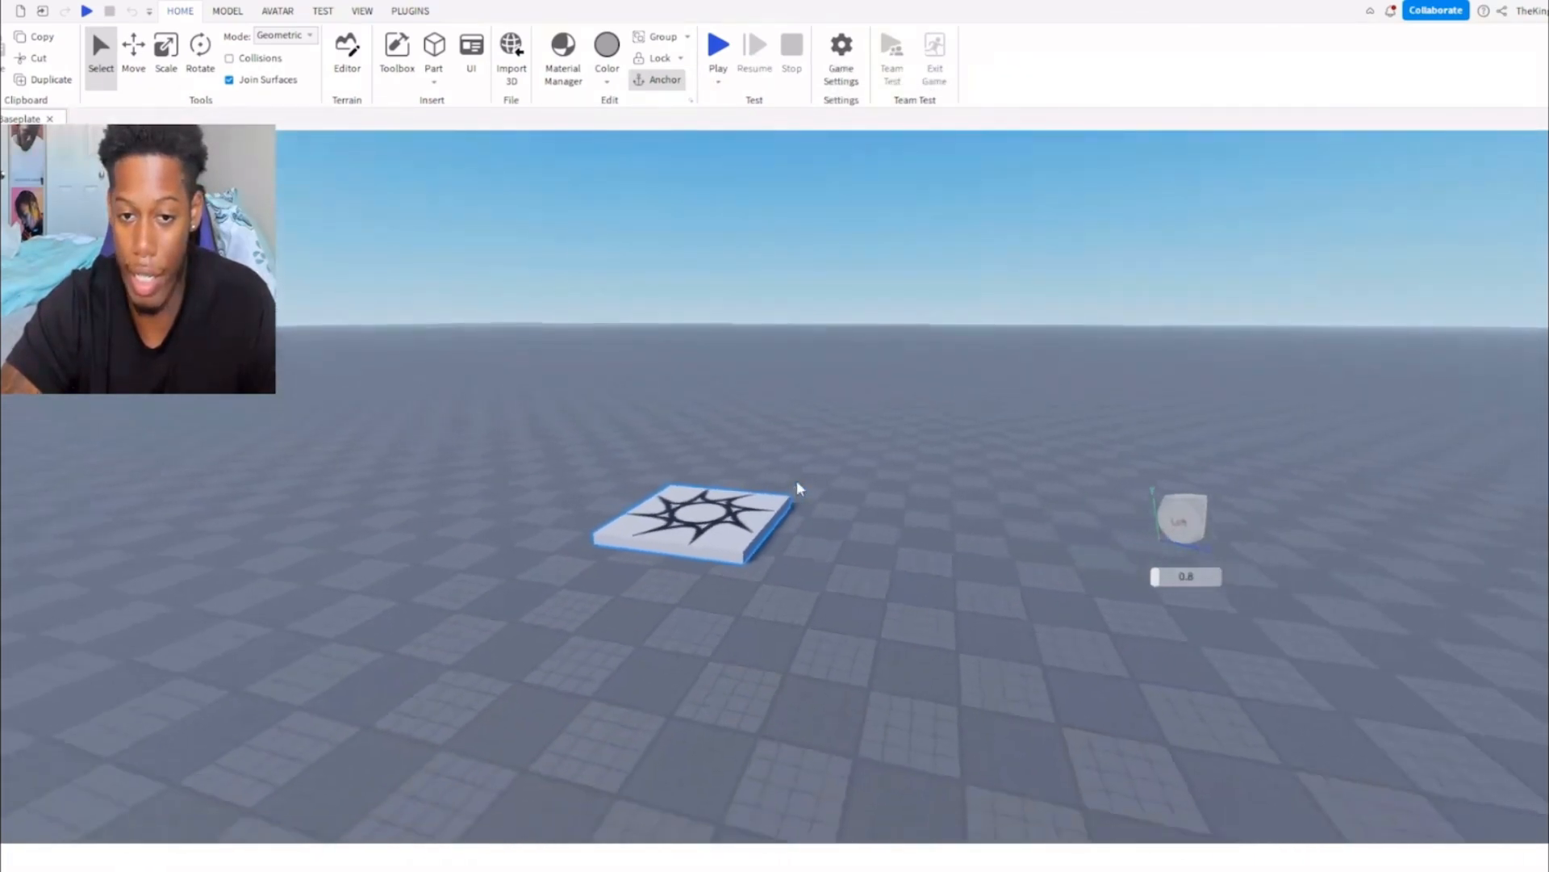
scroll(796, 481, "down", 2)
Insert a block part on the baseplate, slide it along its red axis and focus the view on it.
left_click(433, 47)
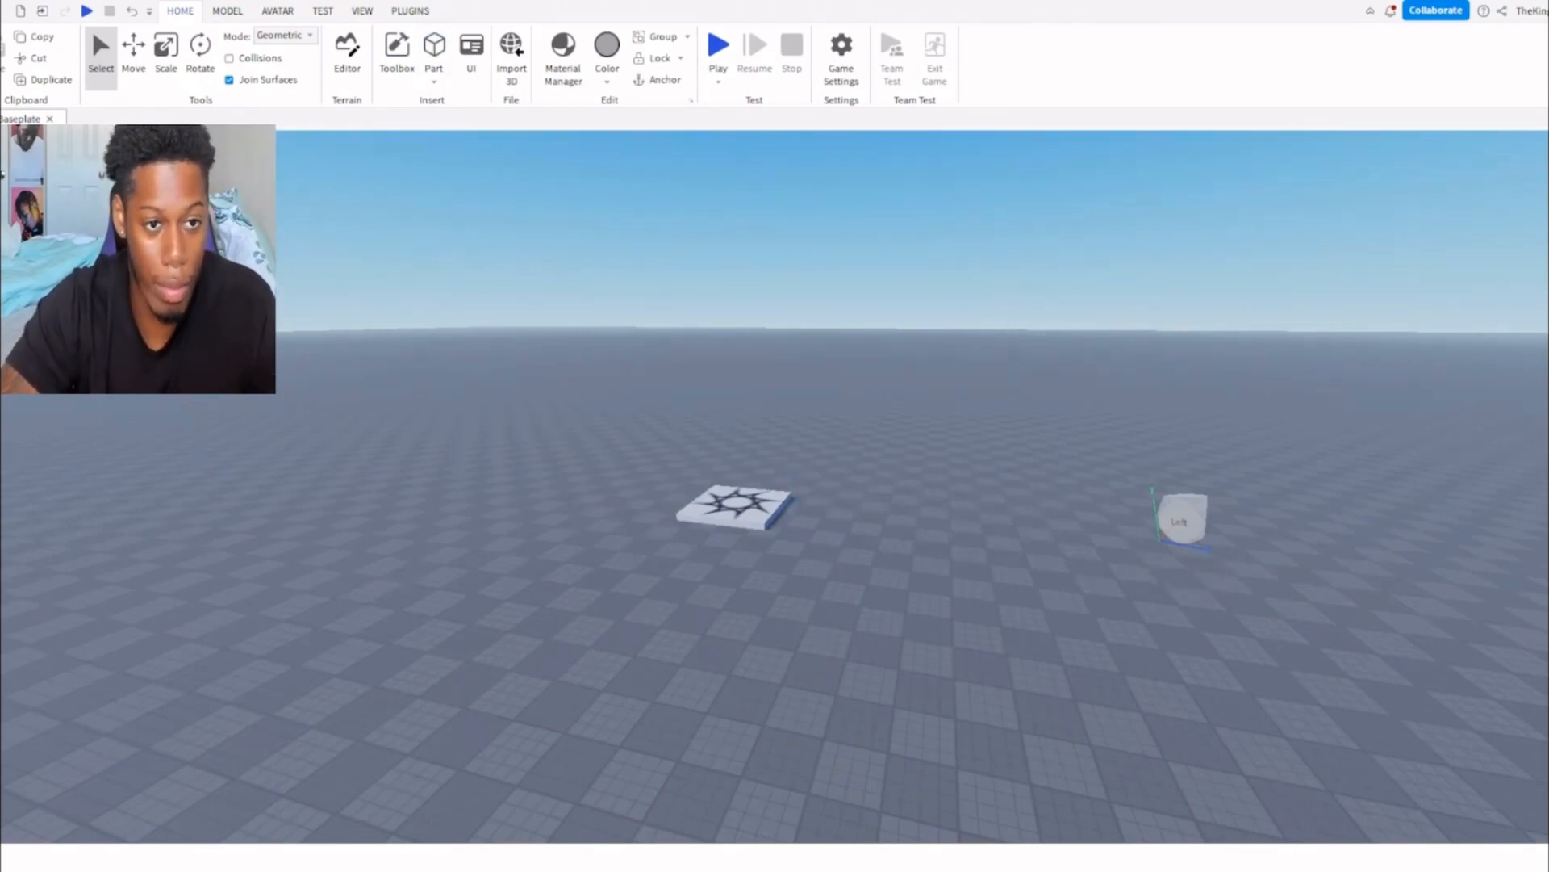
right_click_drag(438, 433, 442, 440)
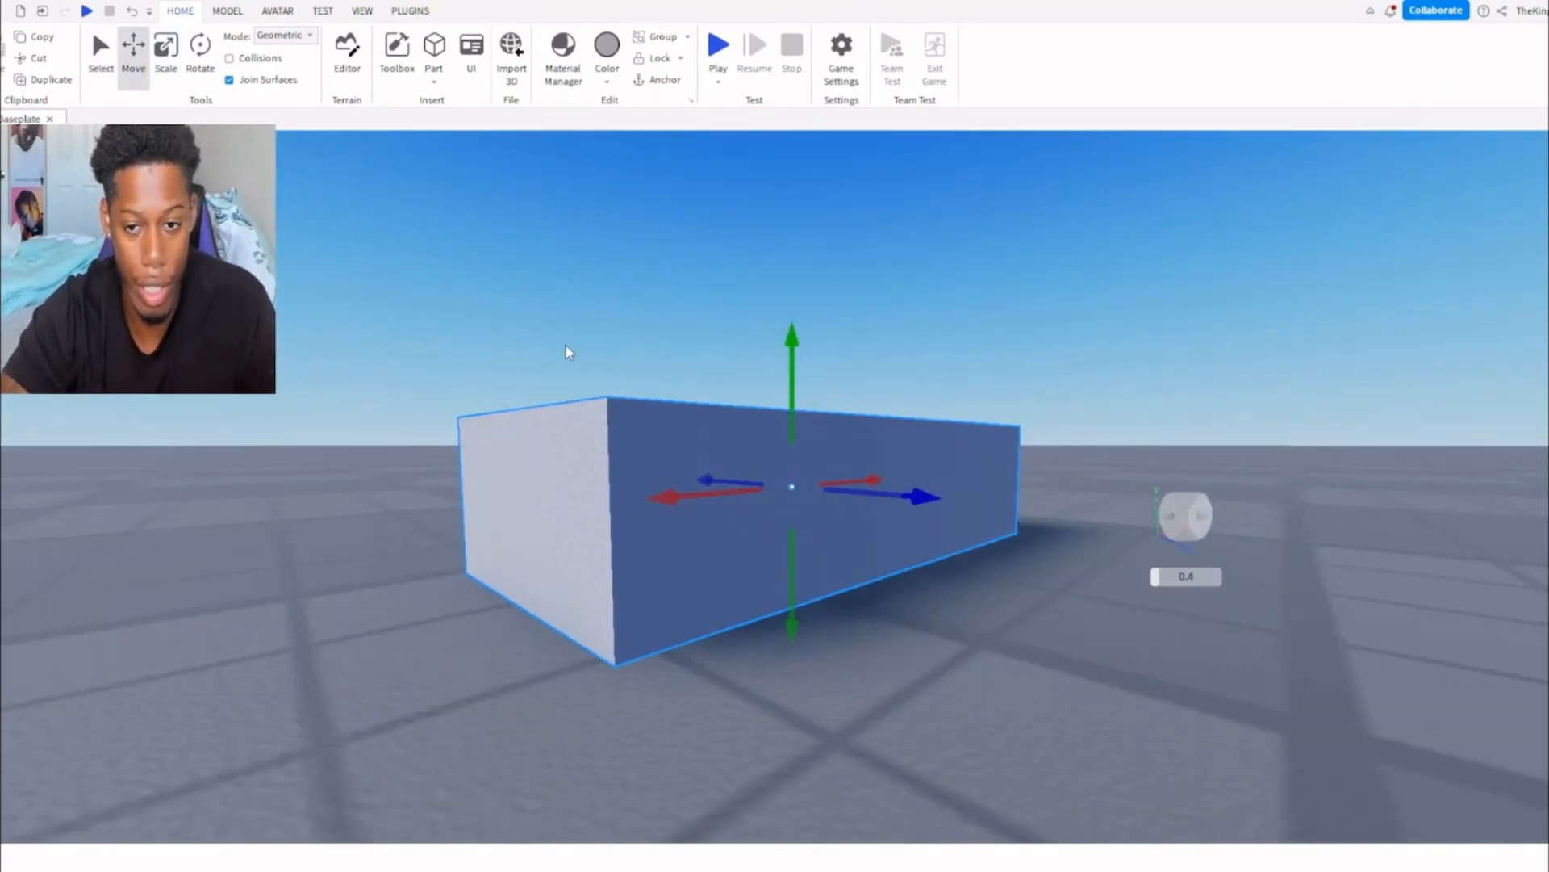
key("s")
right_click_drag(568, 347, 531, 333)
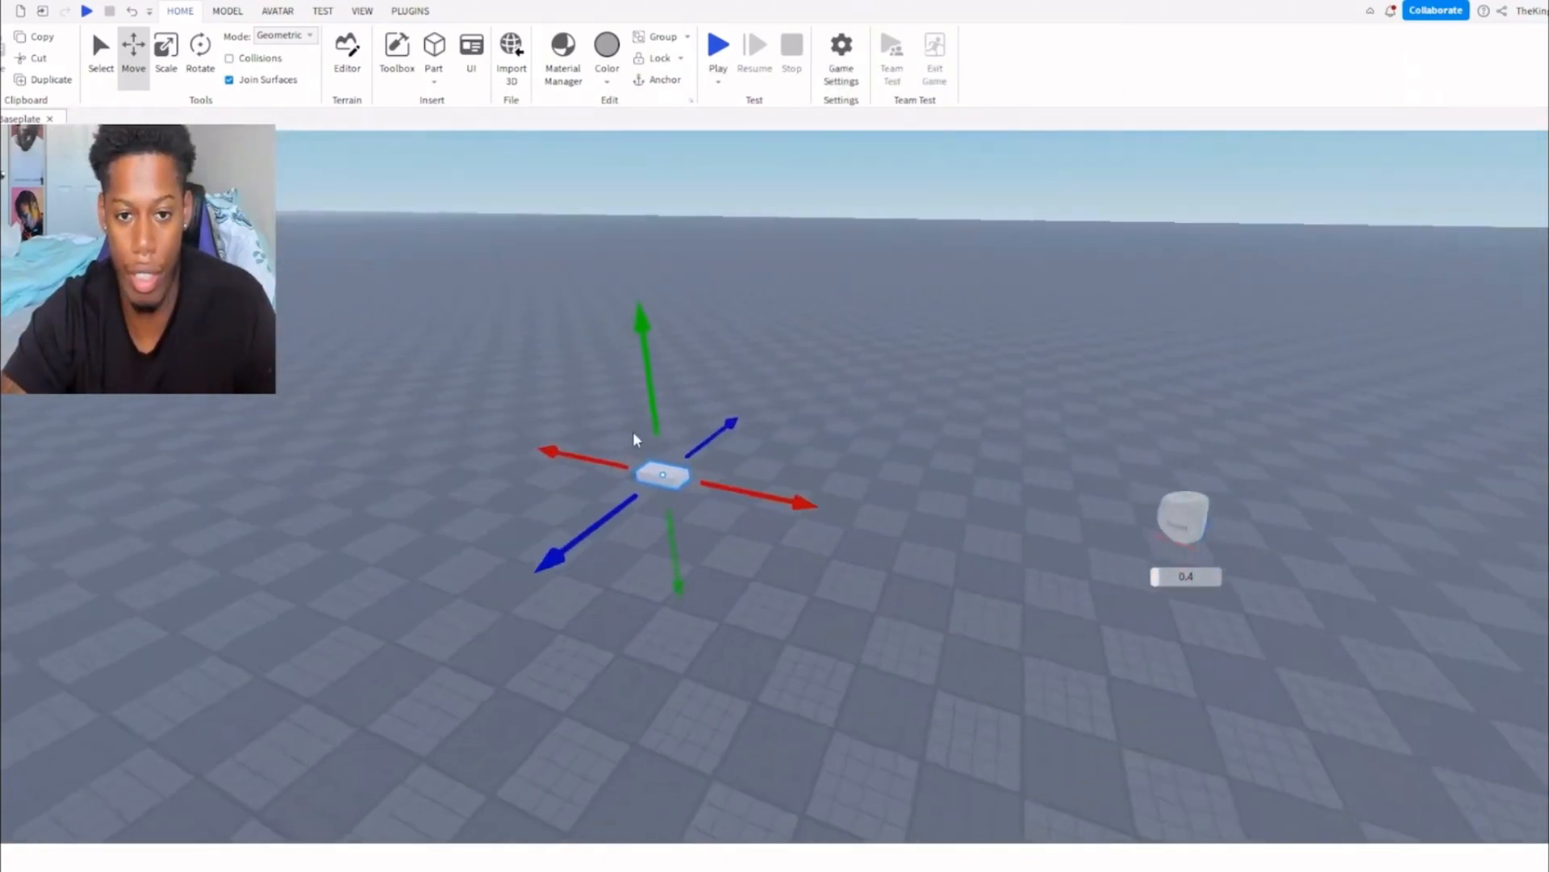
left_click_drag(600, 451, 297, 367)
right_click_drag(502, 438, 502, 438)
right_click_drag(1062, 406, 1062, 406)
key("f")
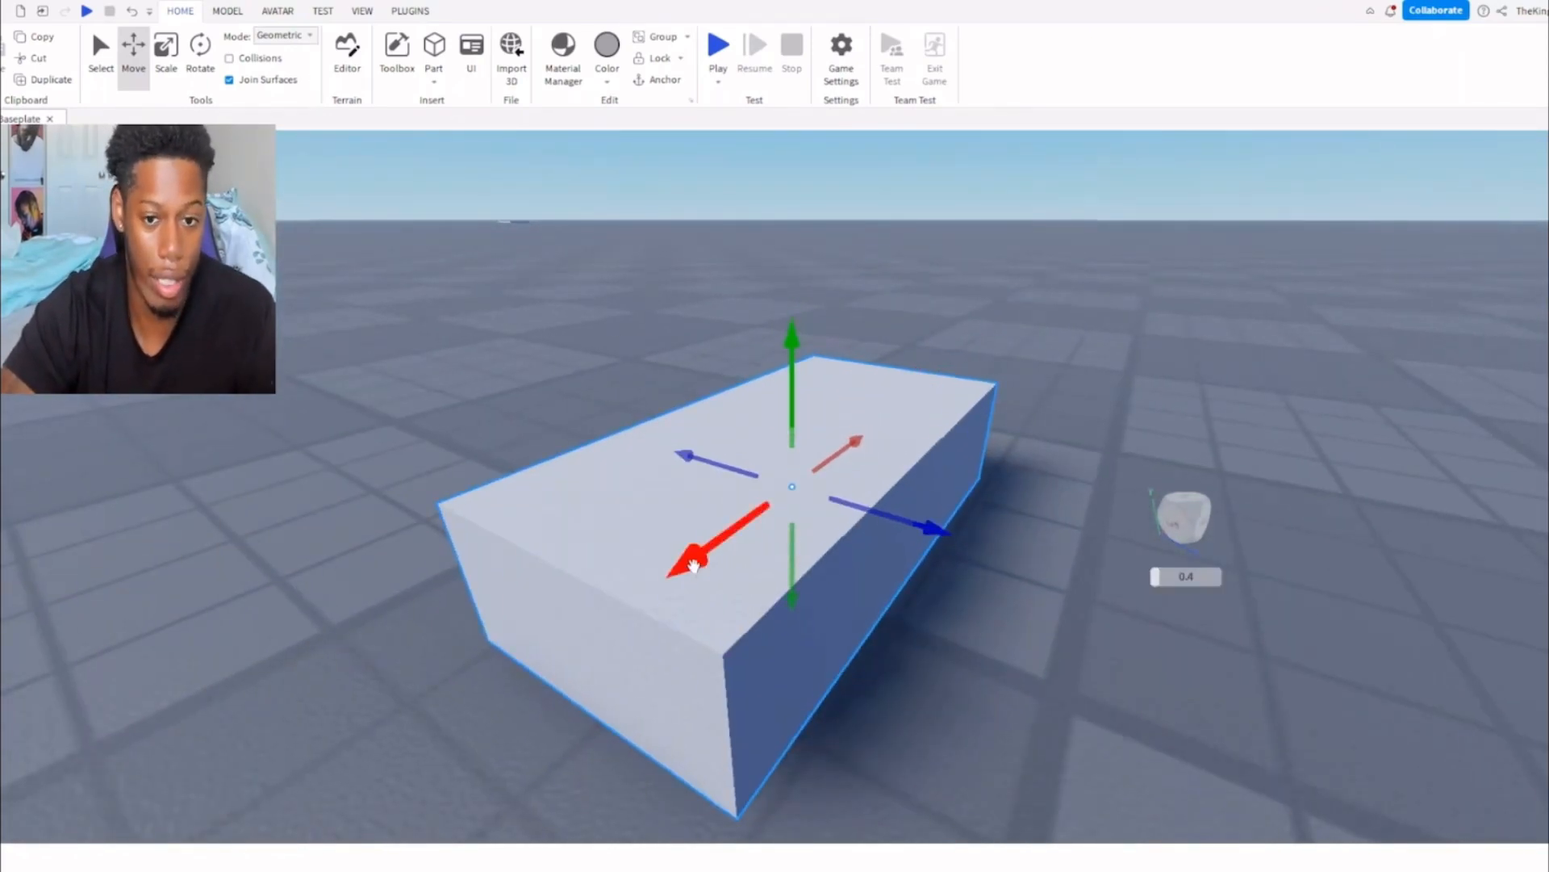
Scale the block part up in height, width and length into a much larger box.
left_click(165, 57)
scroll(704, 444, "down", 5)
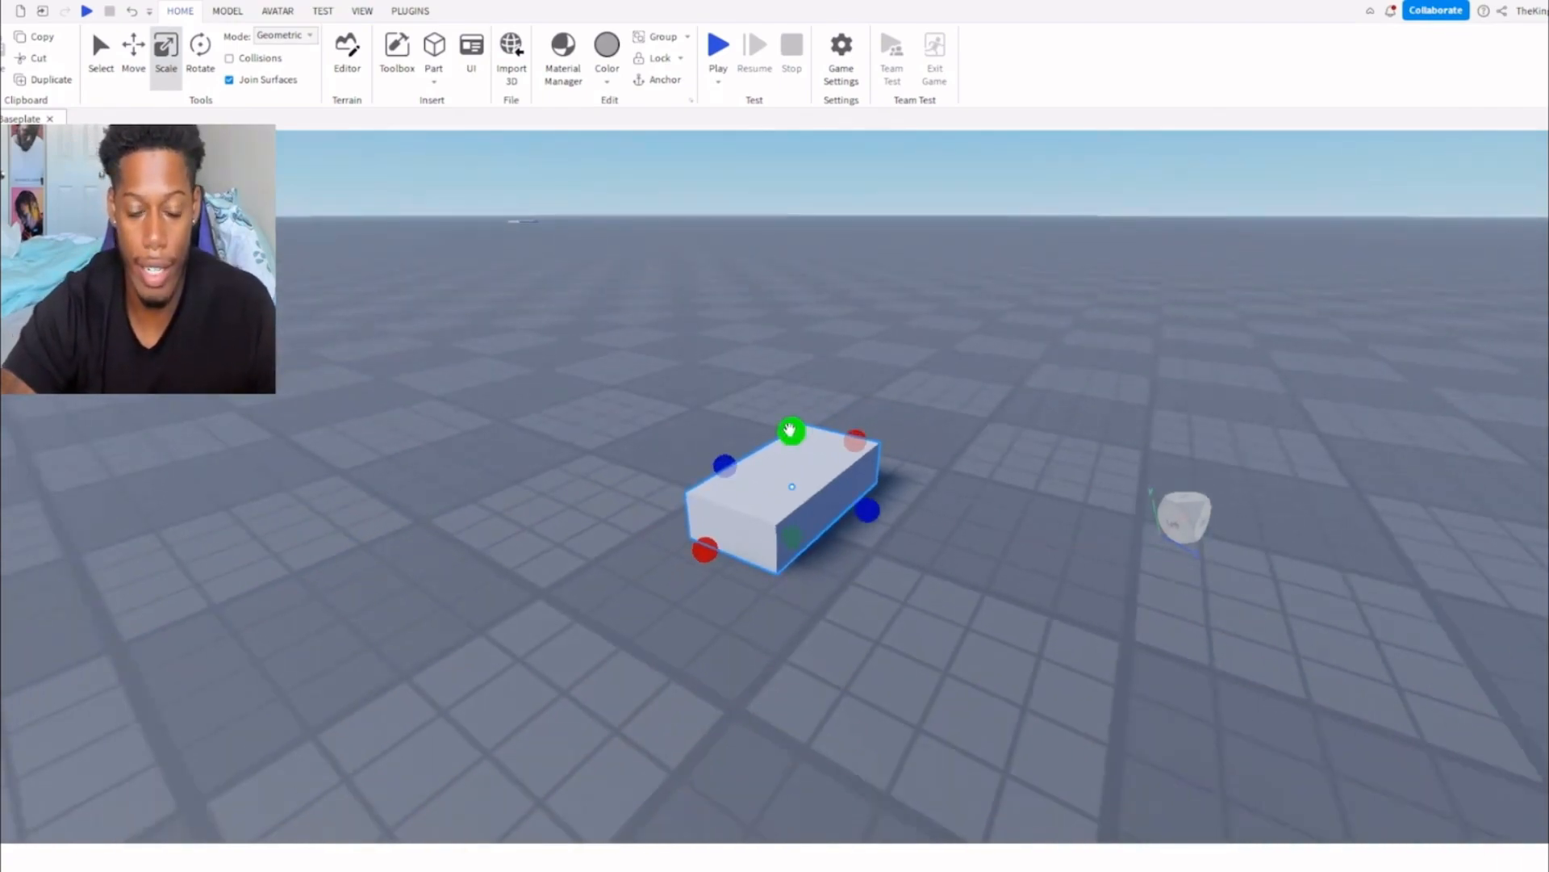
left_click_drag(790, 428, 792, 315)
left_click_drag(871, 466, 1048, 504)
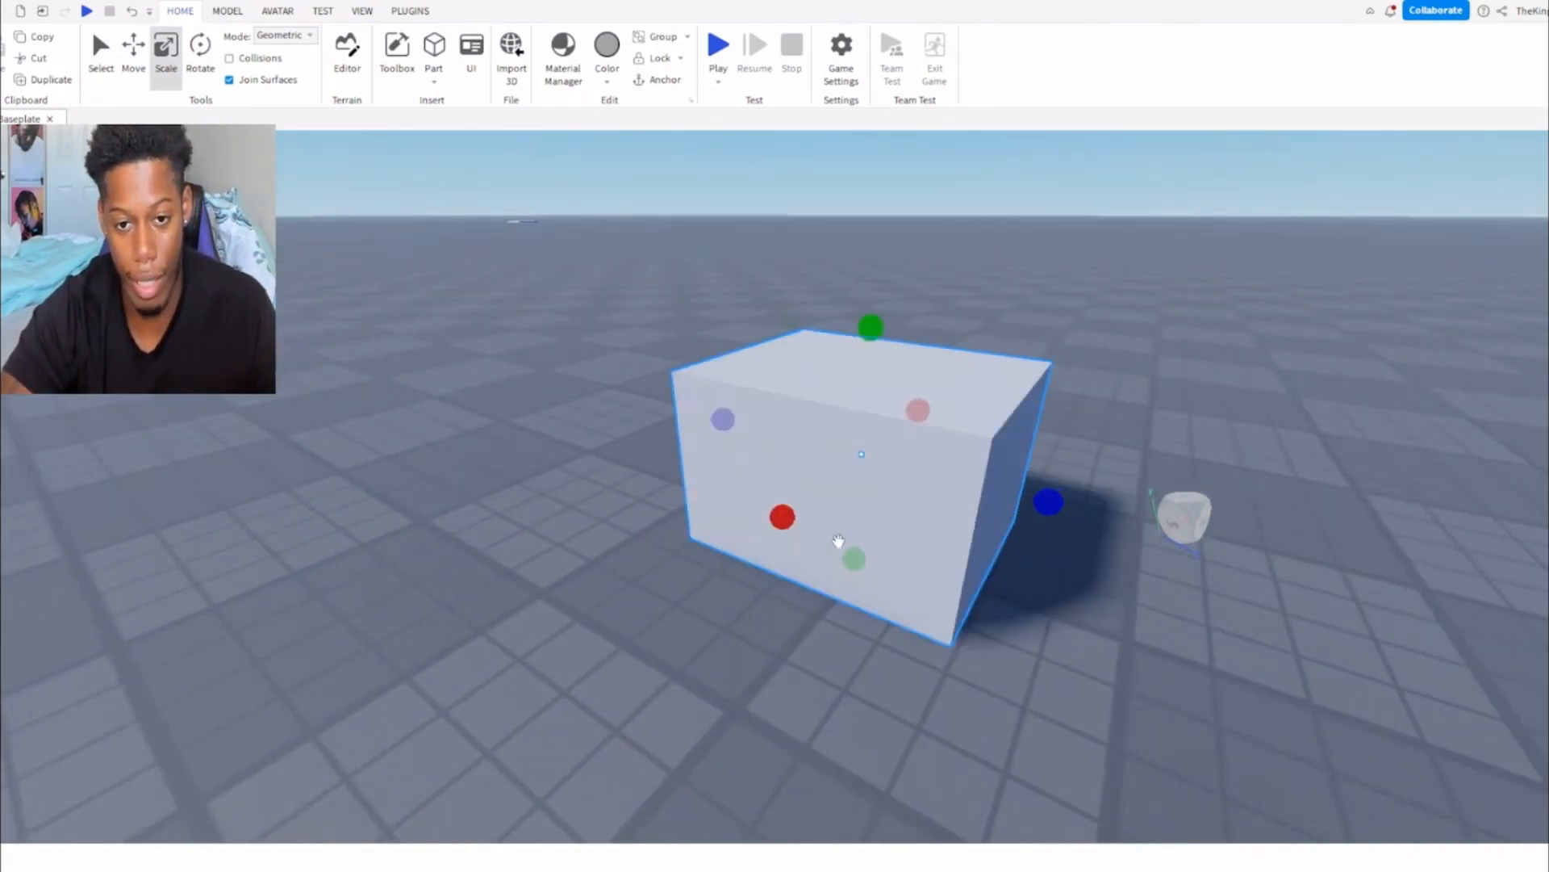
left_click_drag(774, 517, 660, 532)
left_click_drag(652, 393, 634, 216)
left_click_drag(789, 474, 1146, 557)
right_click_drag(1028, 519, 1027, 518)
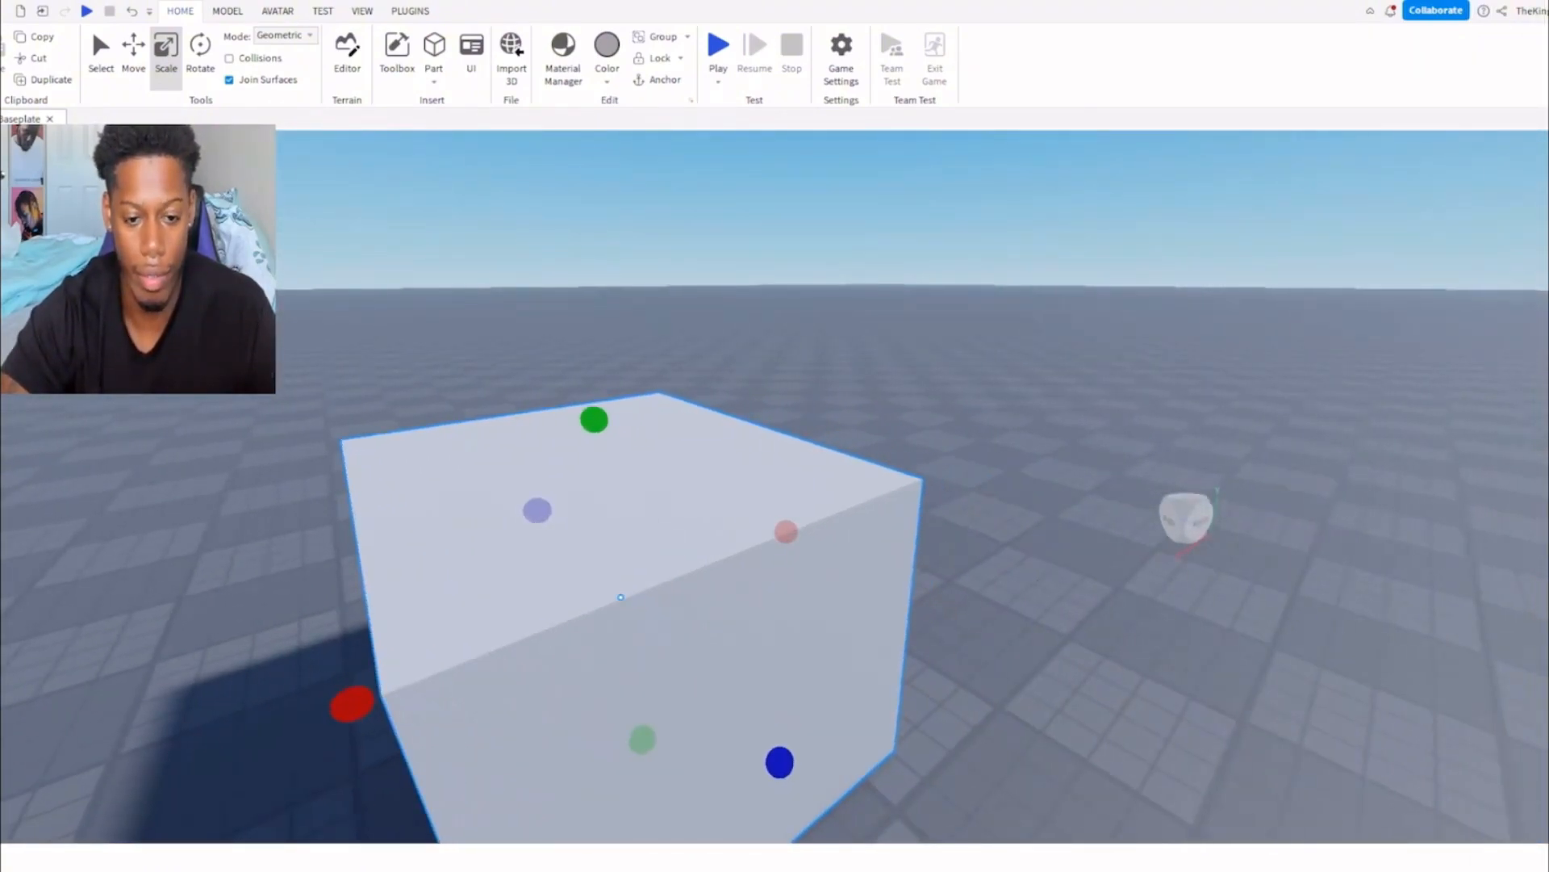
Bring up the rotation handles on the enlarged block.
key("a")
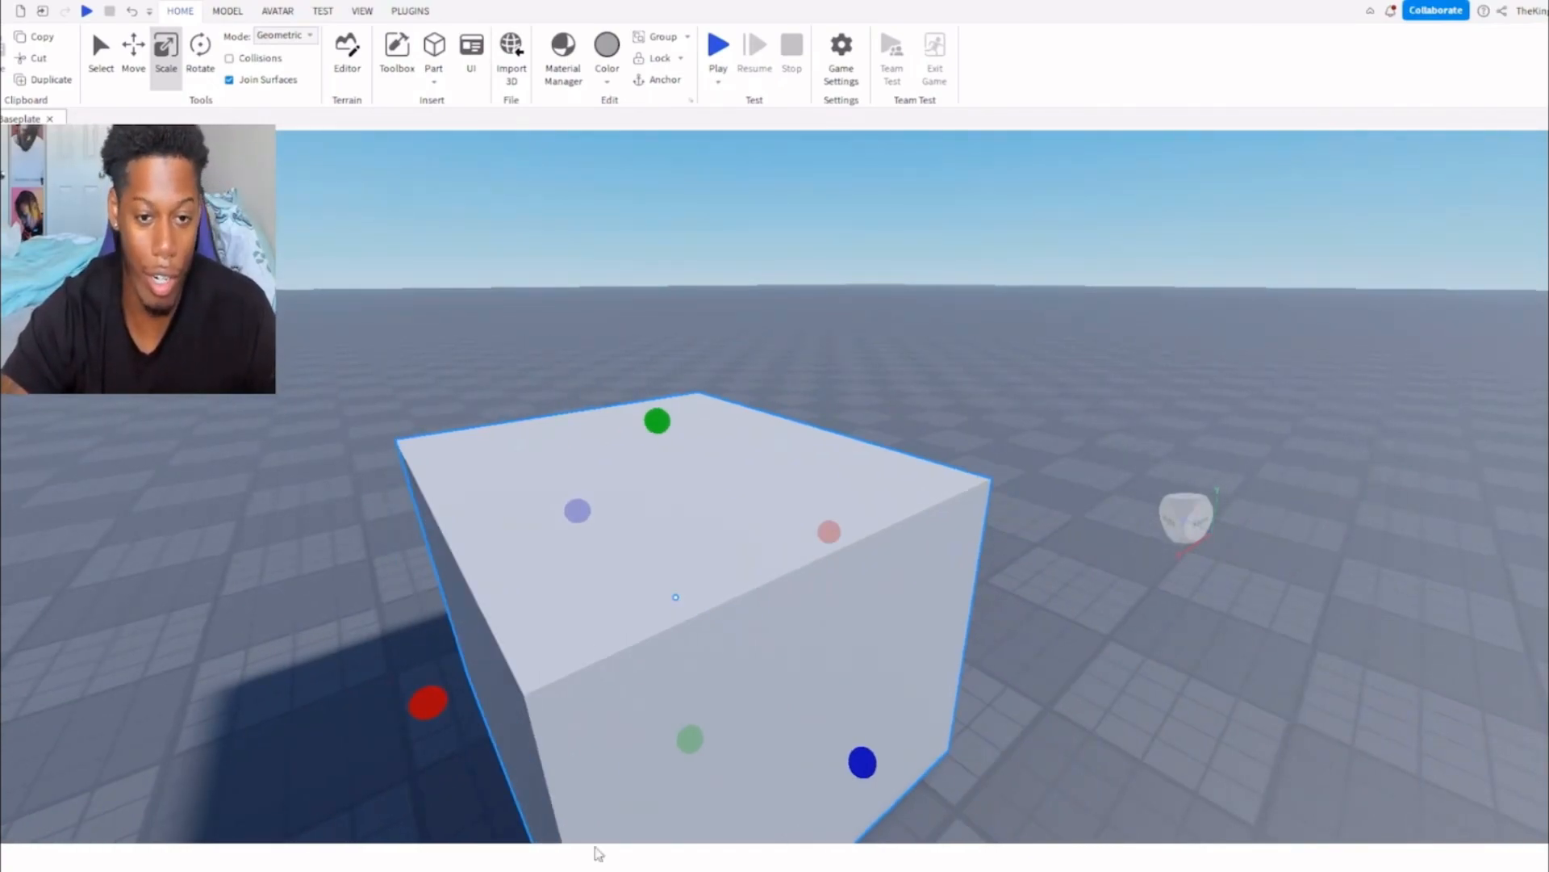
key("ctrl+4")
left_click_drag(648, 675, 723, 468)
right_click_drag(724, 468, 723, 467)
key("a")
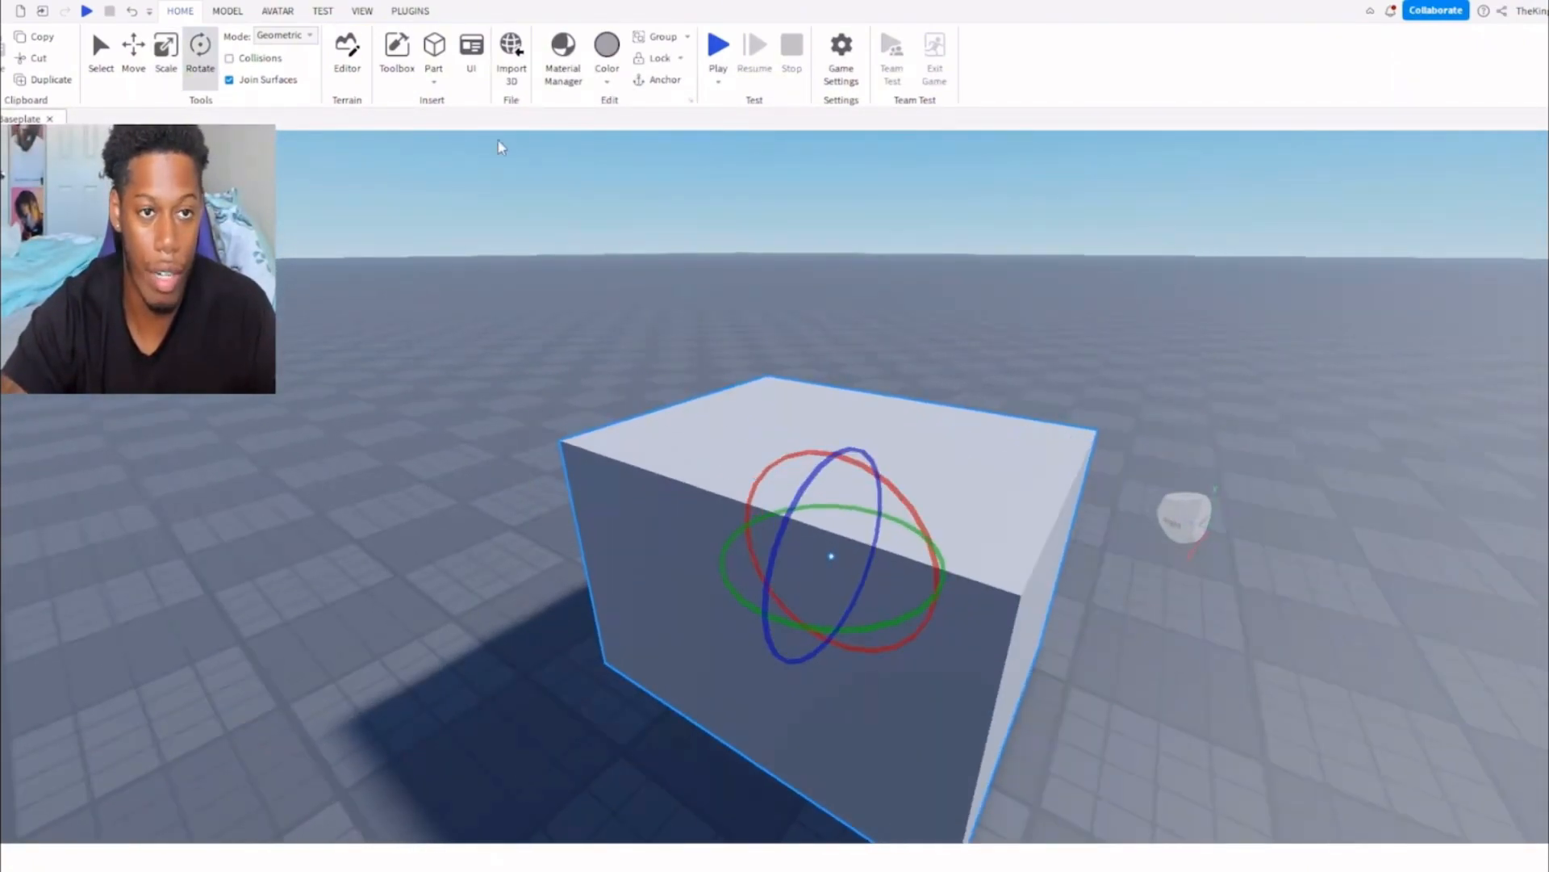
Open the Terrain Editor and bring up a terrain region on the baseplate near the block.
left_click(347, 73)
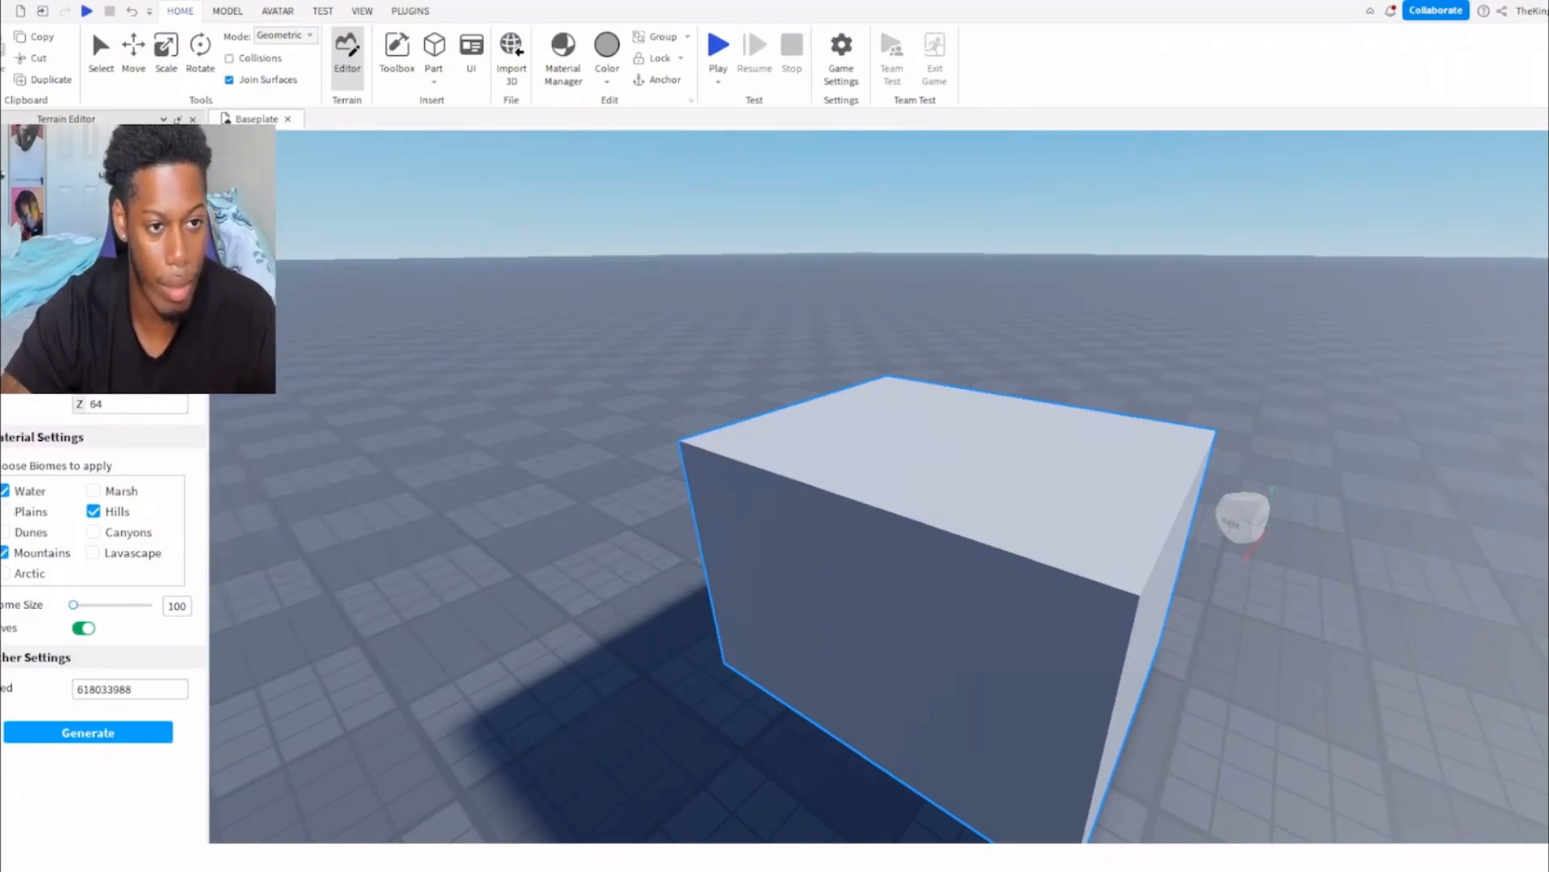
key("ctrl+4")
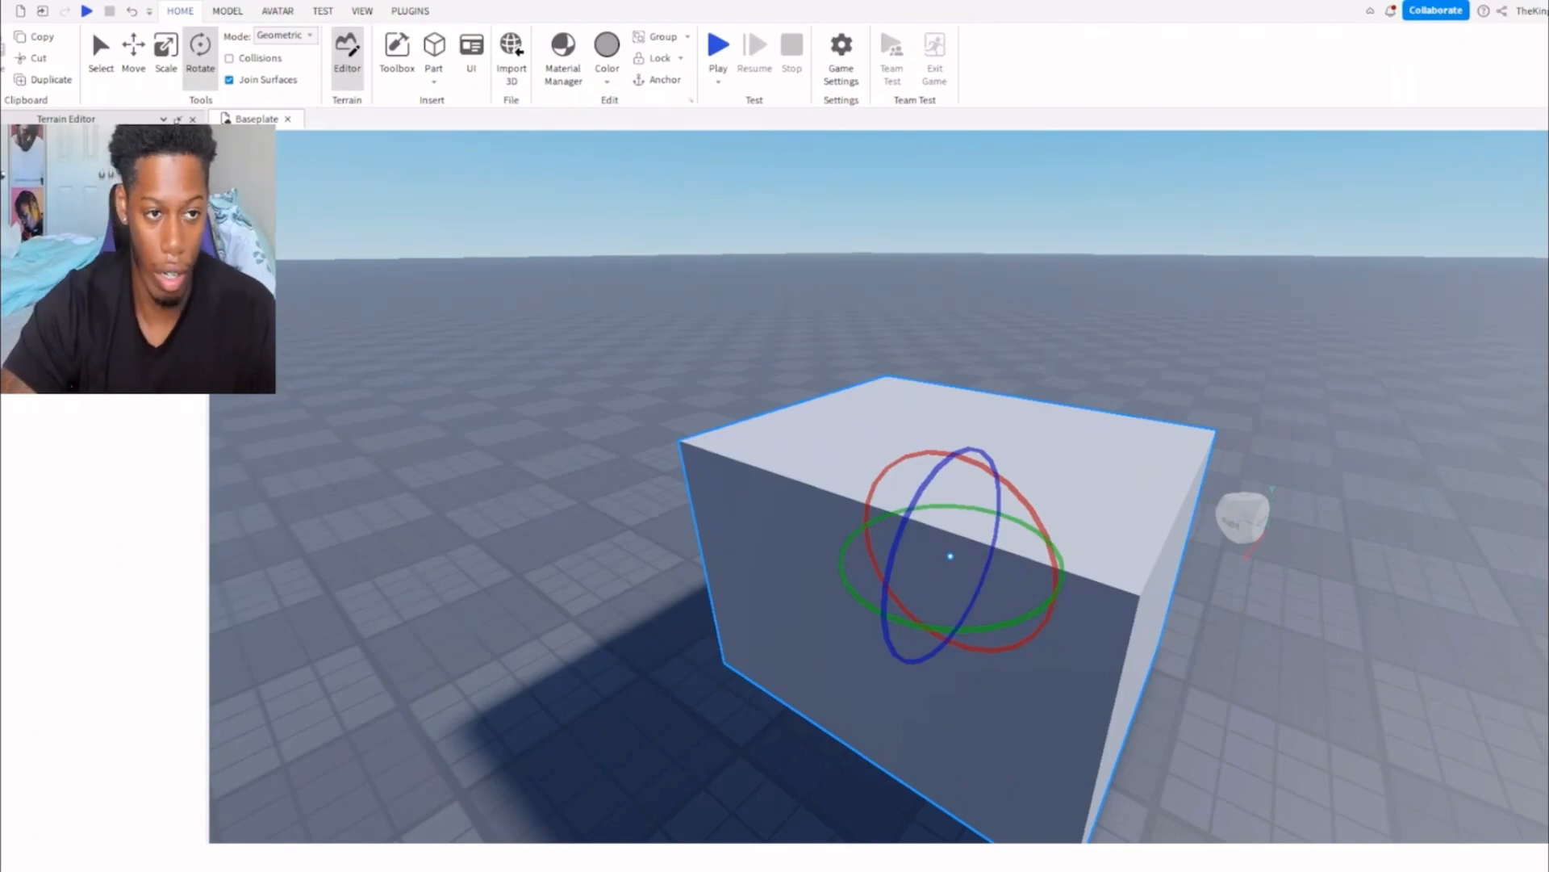
right_click_drag(557, 405, 580, 425)
left_click_drag(596, 324, 625, 462)
right_click_drag(715, 376, 660, 363)
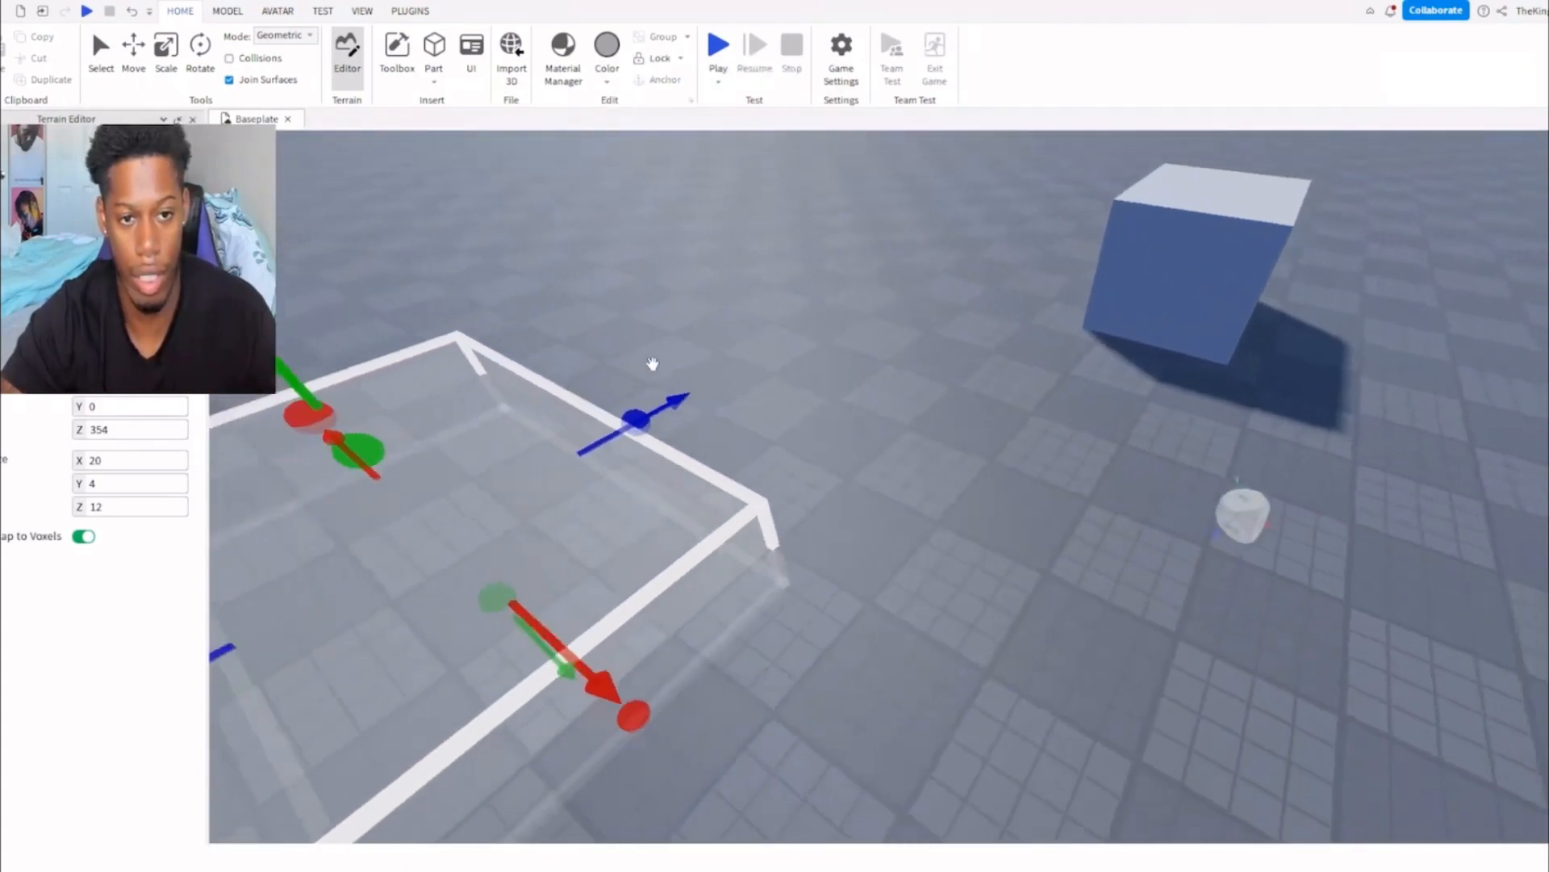
Try enlarging the terrain region with the Transform tool to about 40 × 4 × 24.
scroll(660, 364, "down", 3)
left_click_drag(753, 428, 849, 322)
left_click_drag(593, 385, 443, 305)
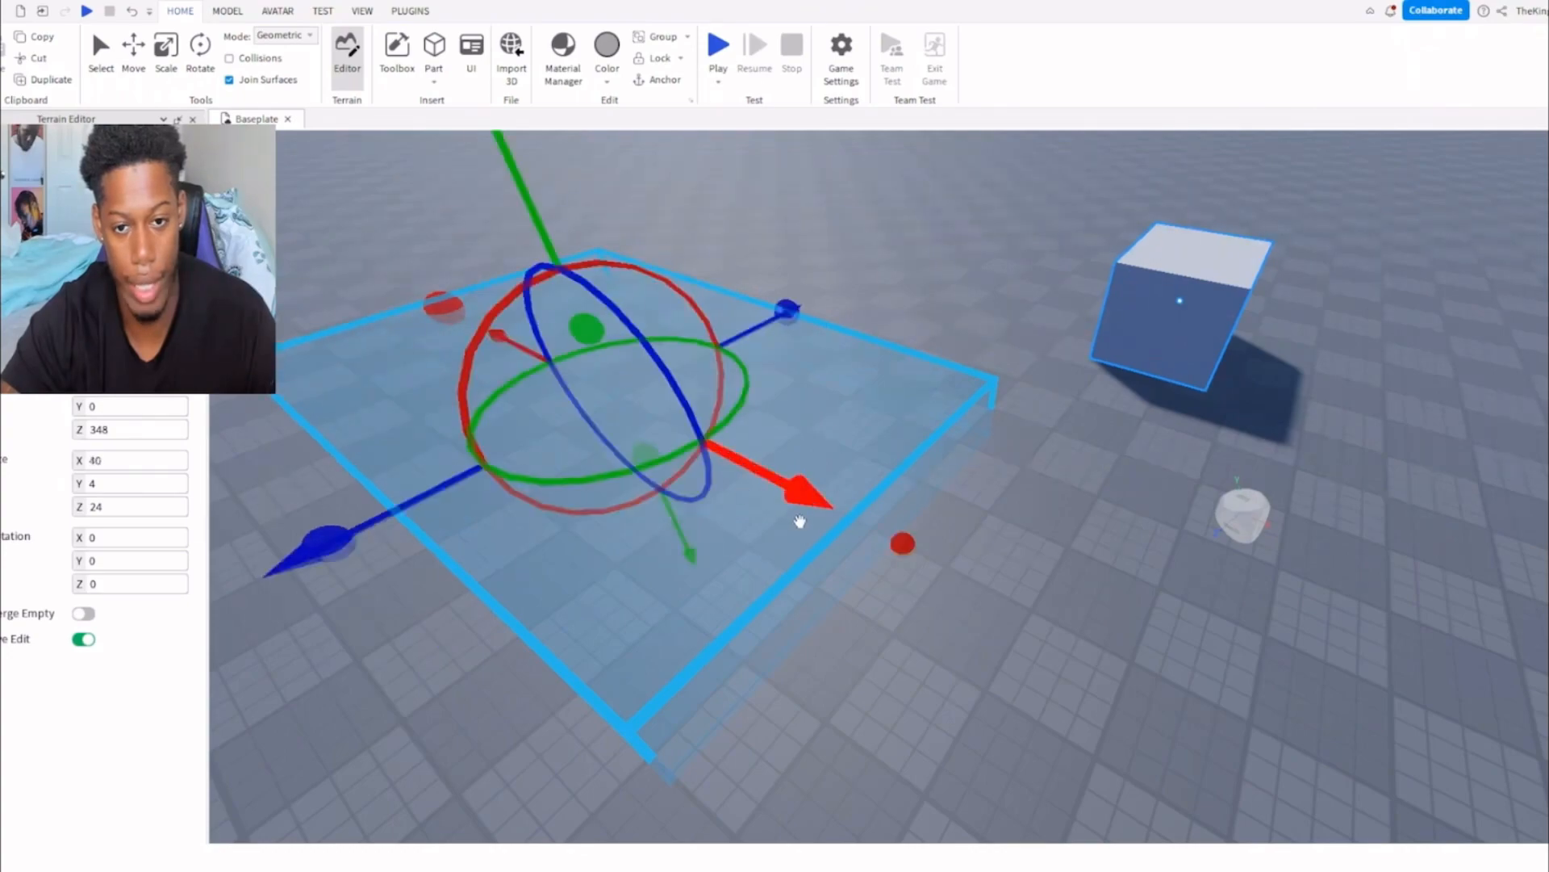
left_click_drag(547, 235, 526, 173)
key("a")
Fill the 20 × 4 × 12 terrain region with the Water material.
left_click(153, 194)
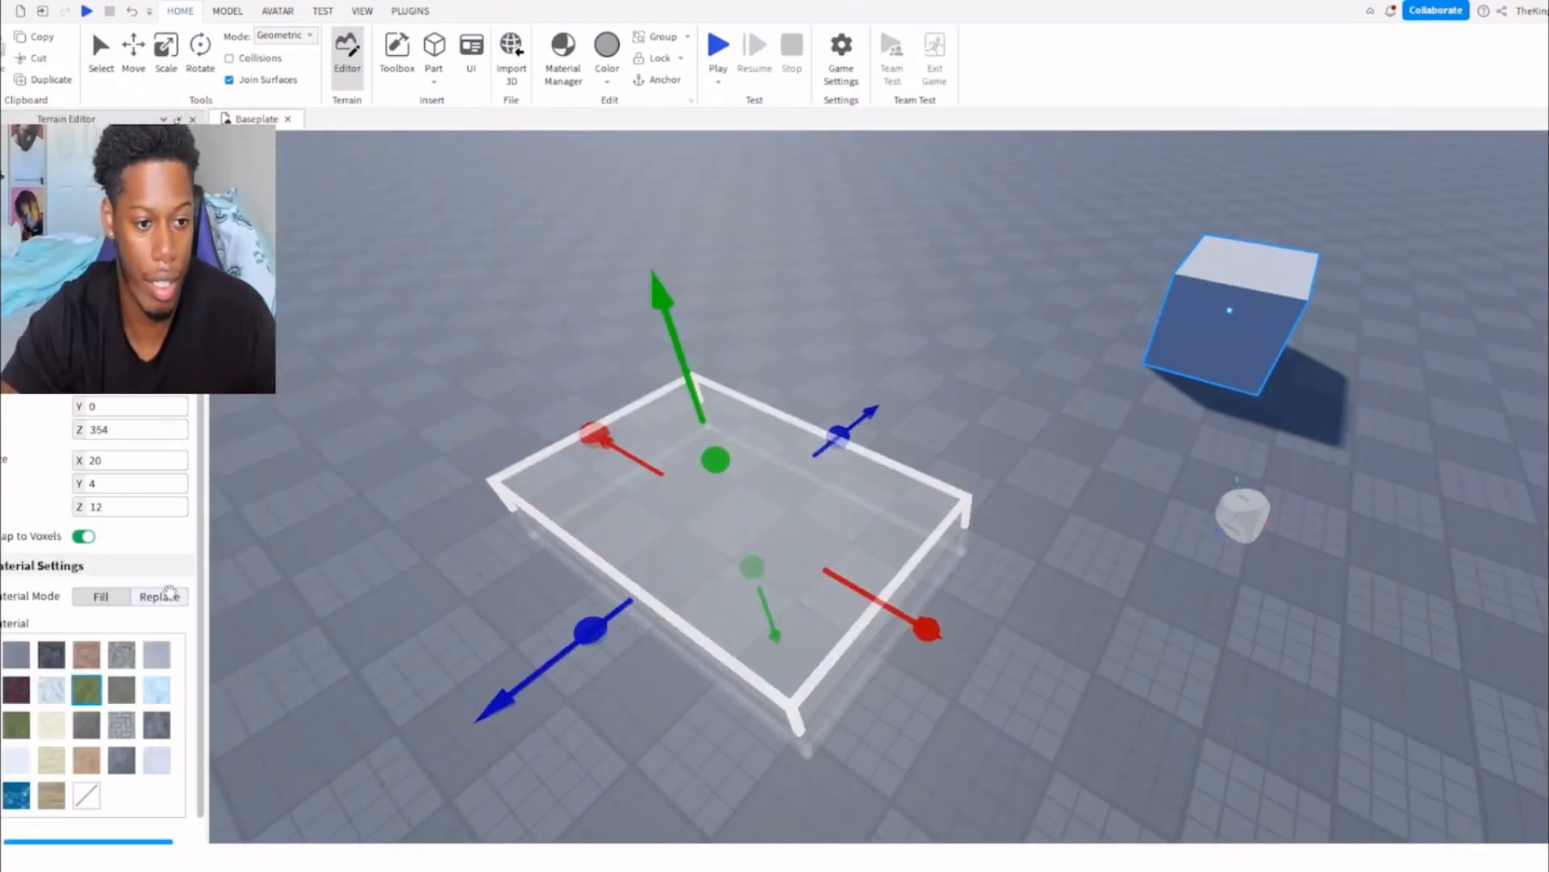
left_click(15, 799)
scroll(118, 692, "down", 1)
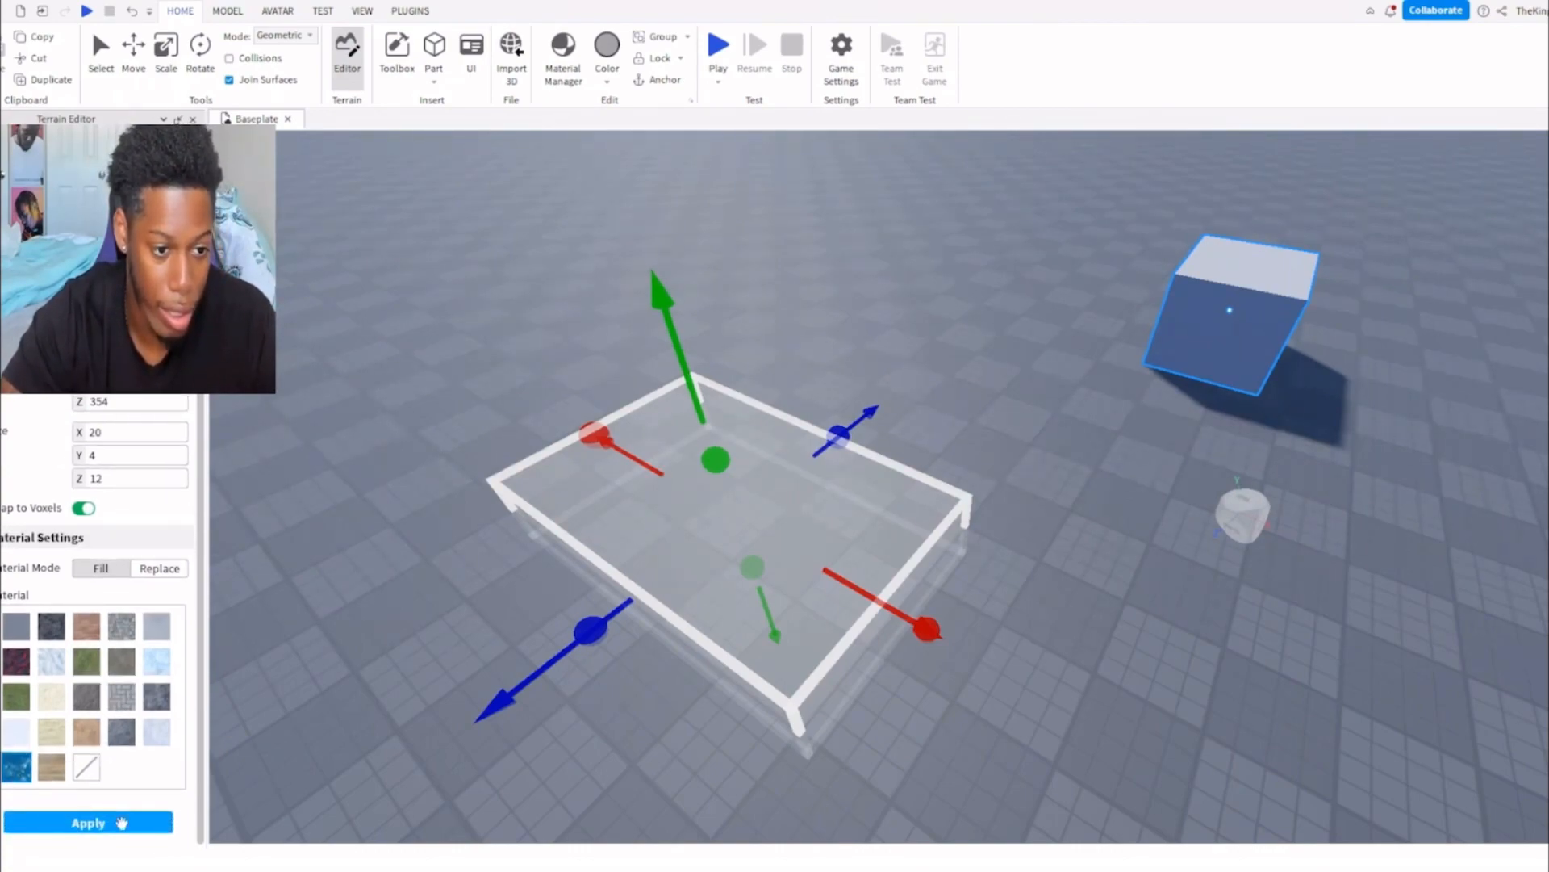
left_click(88, 823)
Inspect the water volume and the scaled block from several angles with the block deselected.
key("w")
right_click_drag(611, 524, 643, 464)
key("s")
key("d")
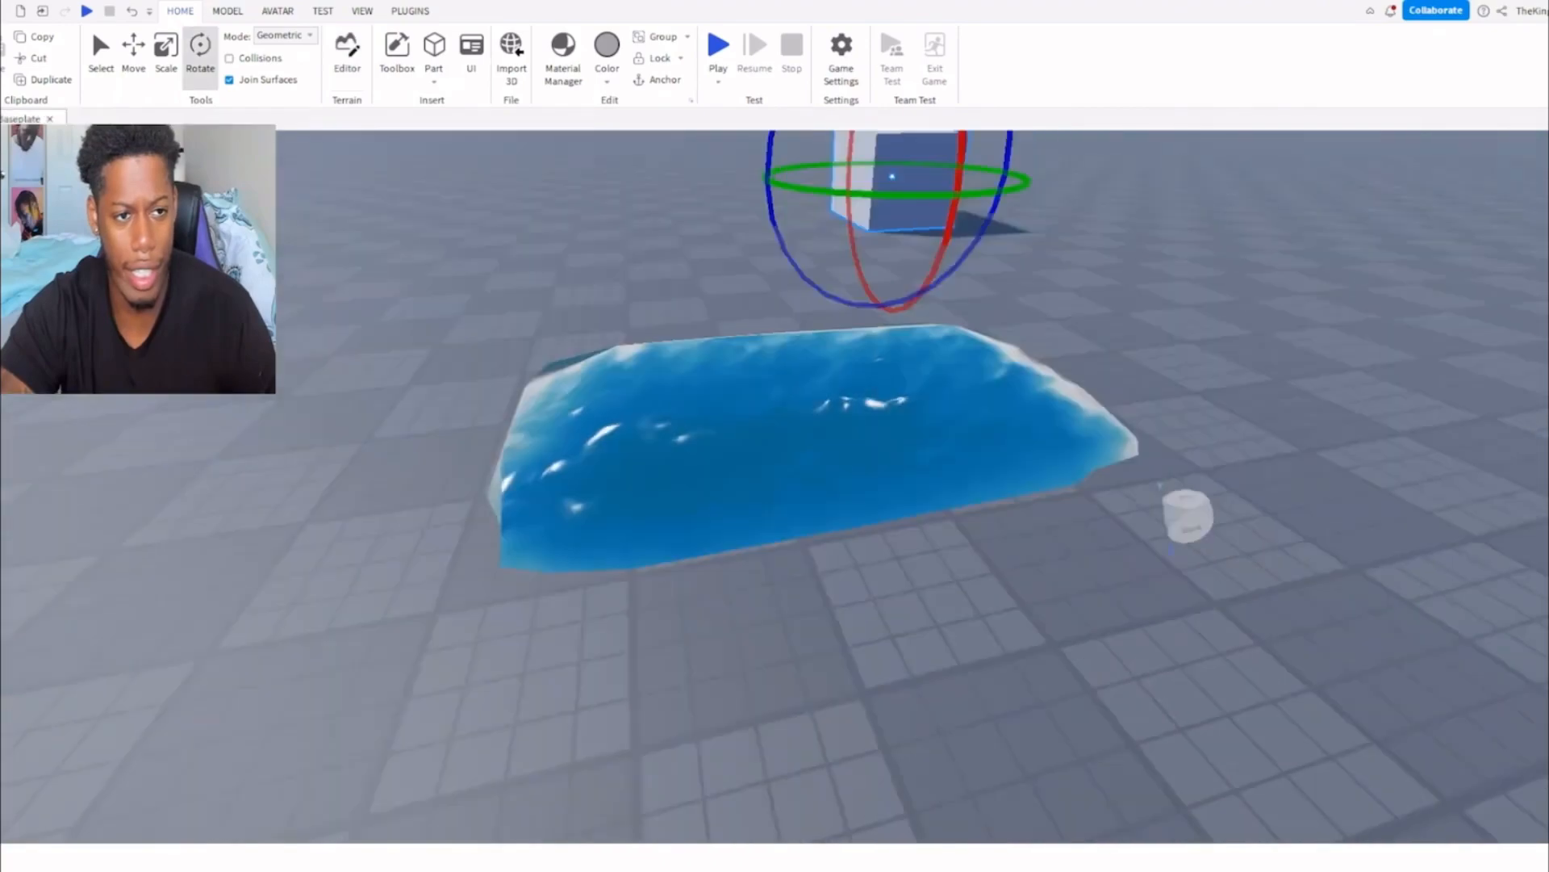
left_click(665, 419)
scroll(748, 415, "down", 3)
right_click_drag(749, 414, 747, 416)
key("w")
key("w")
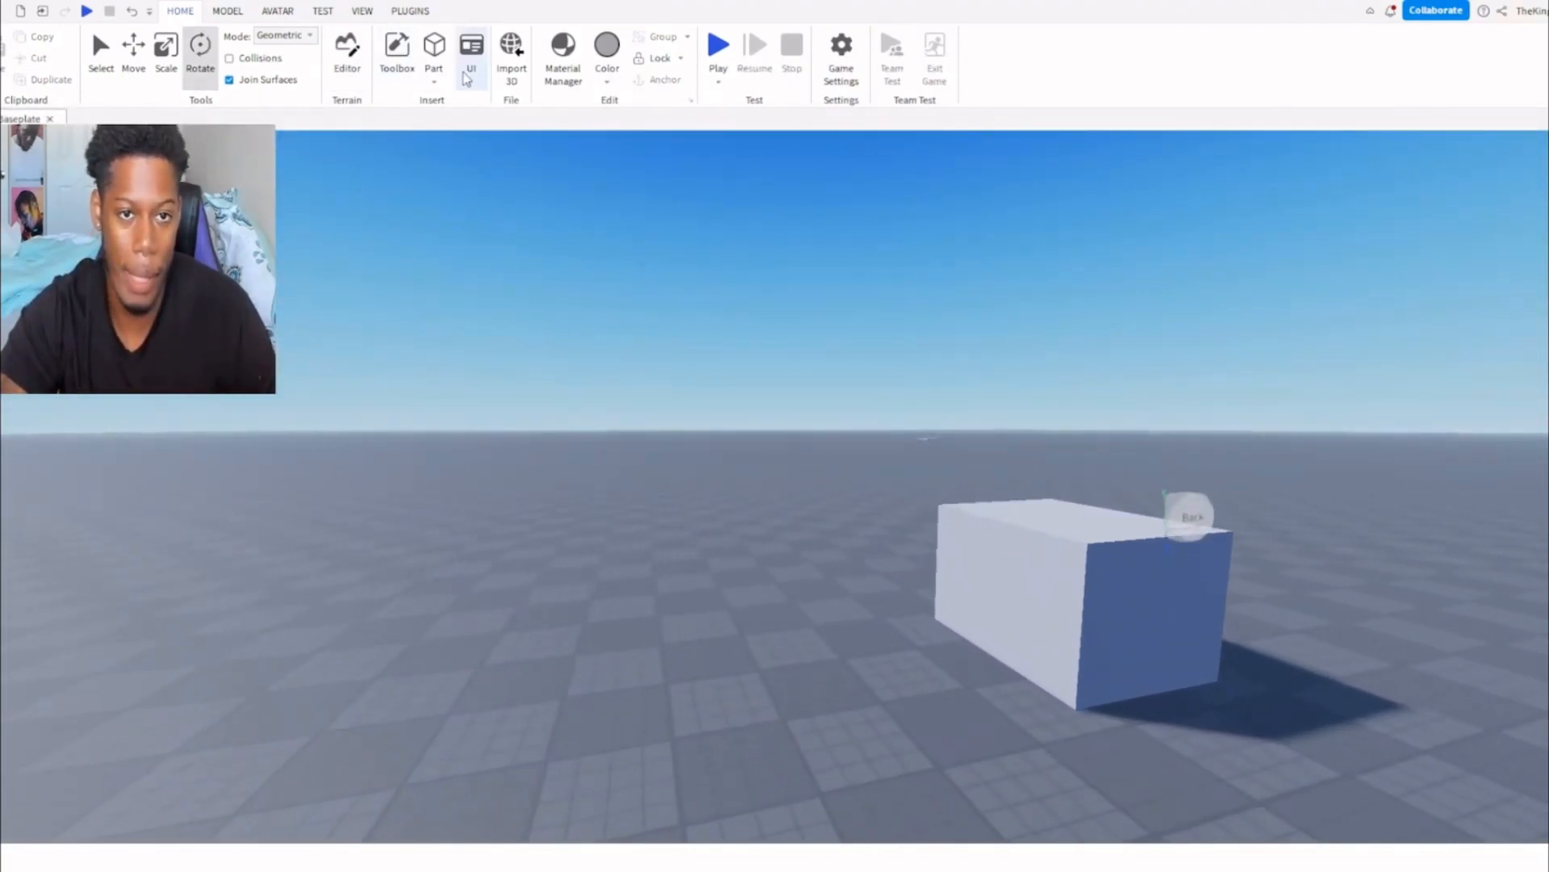
Look over the tools for adding UI elements.
left_click(474, 56)
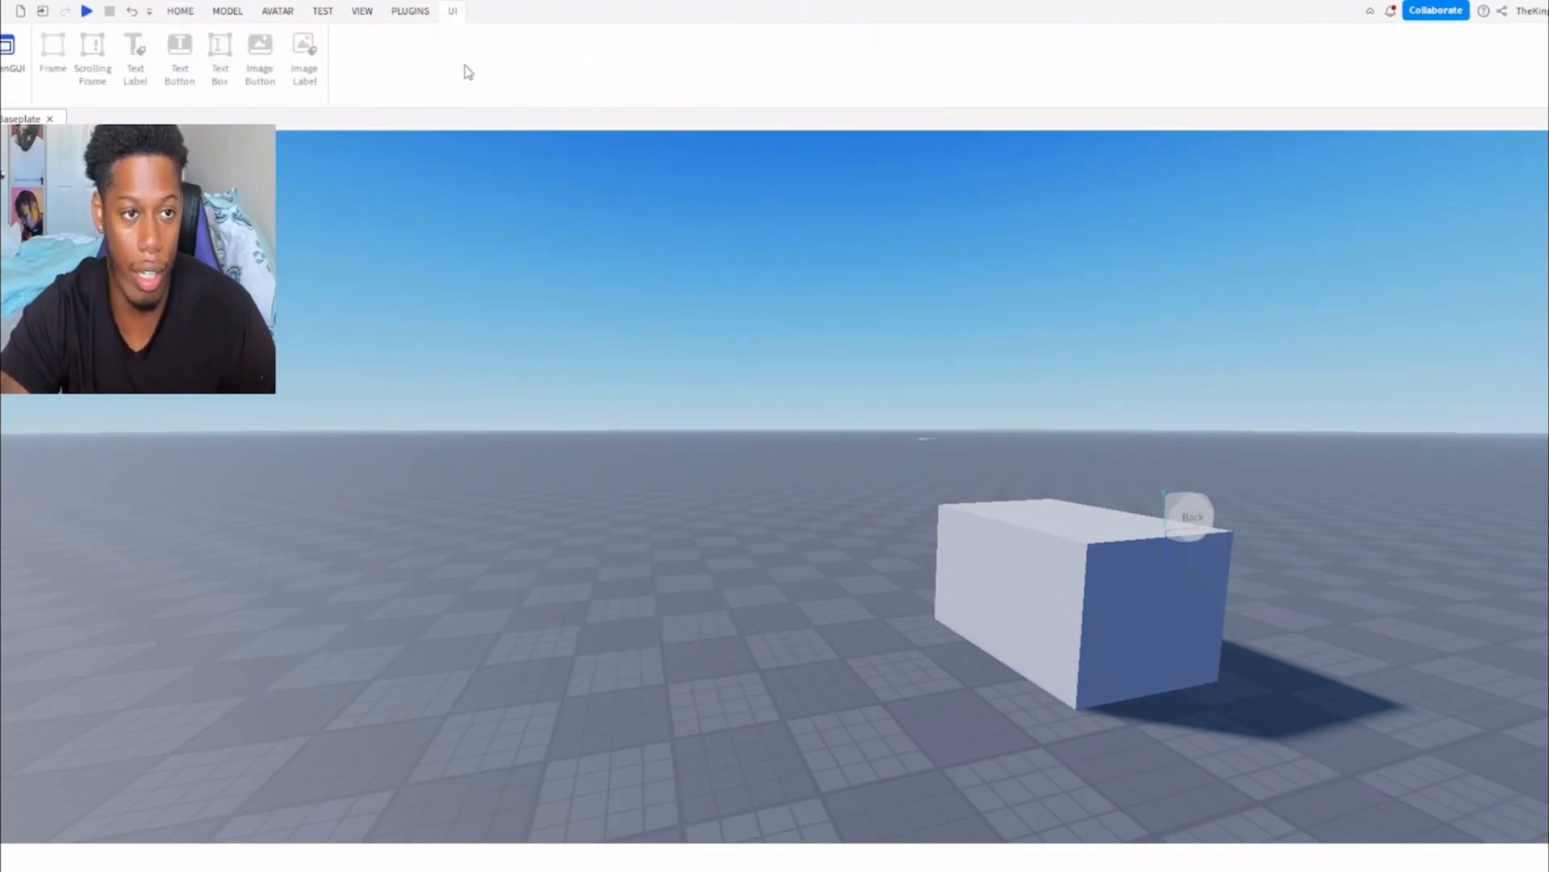
left_click(171, 16)
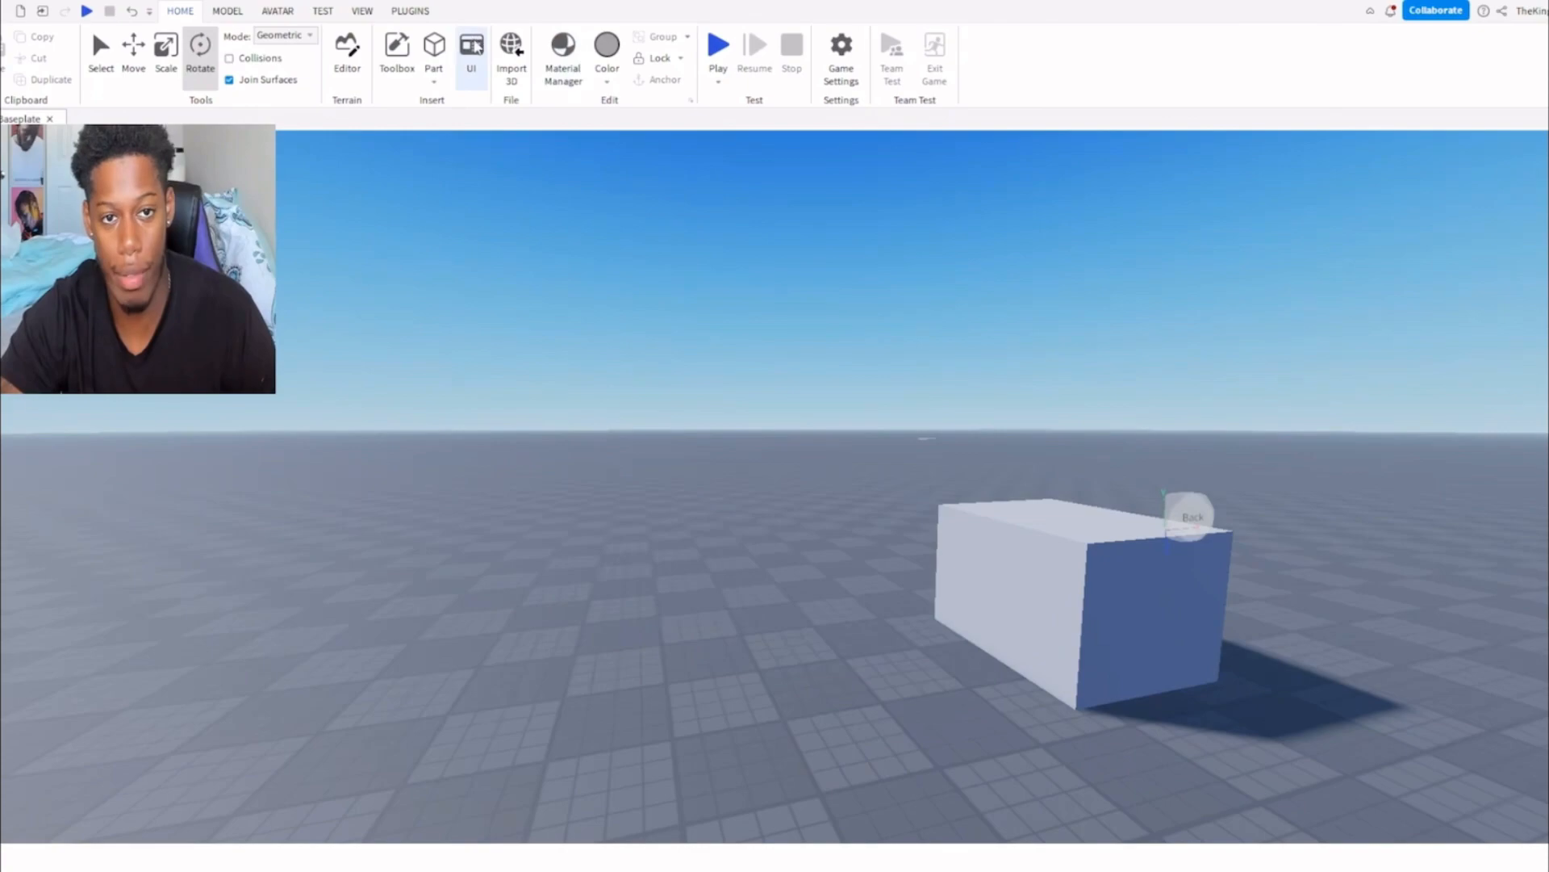
Select the scaled block, color it green and recolor it purple.
left_click(1120, 529)
right_click_drag(900, 442, 954, 468)
key("w")
left_click(362, 11)
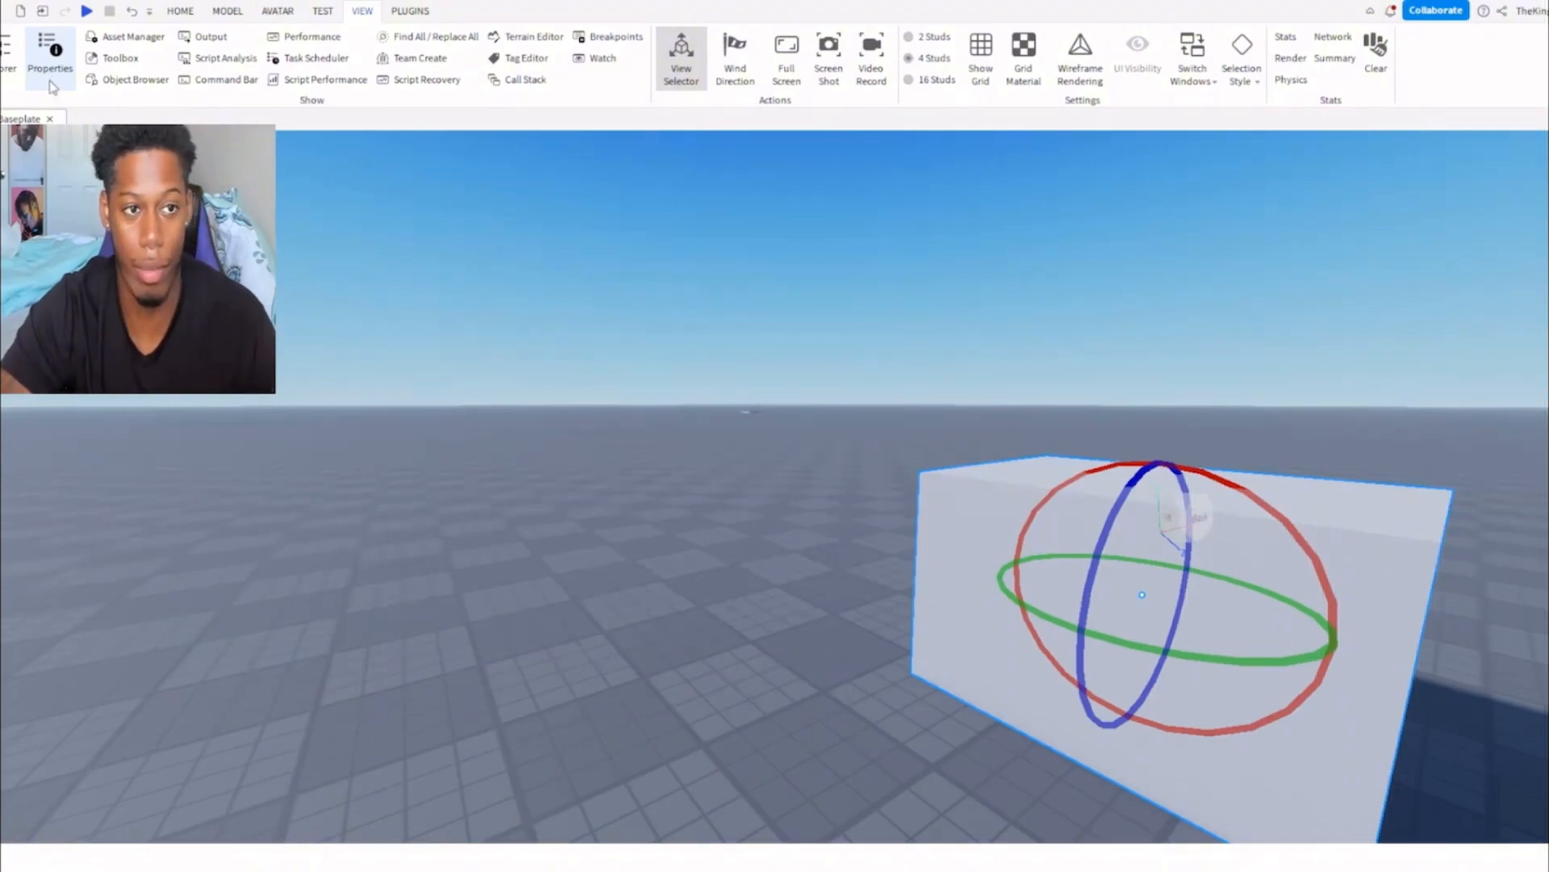
left_click(271, 13)
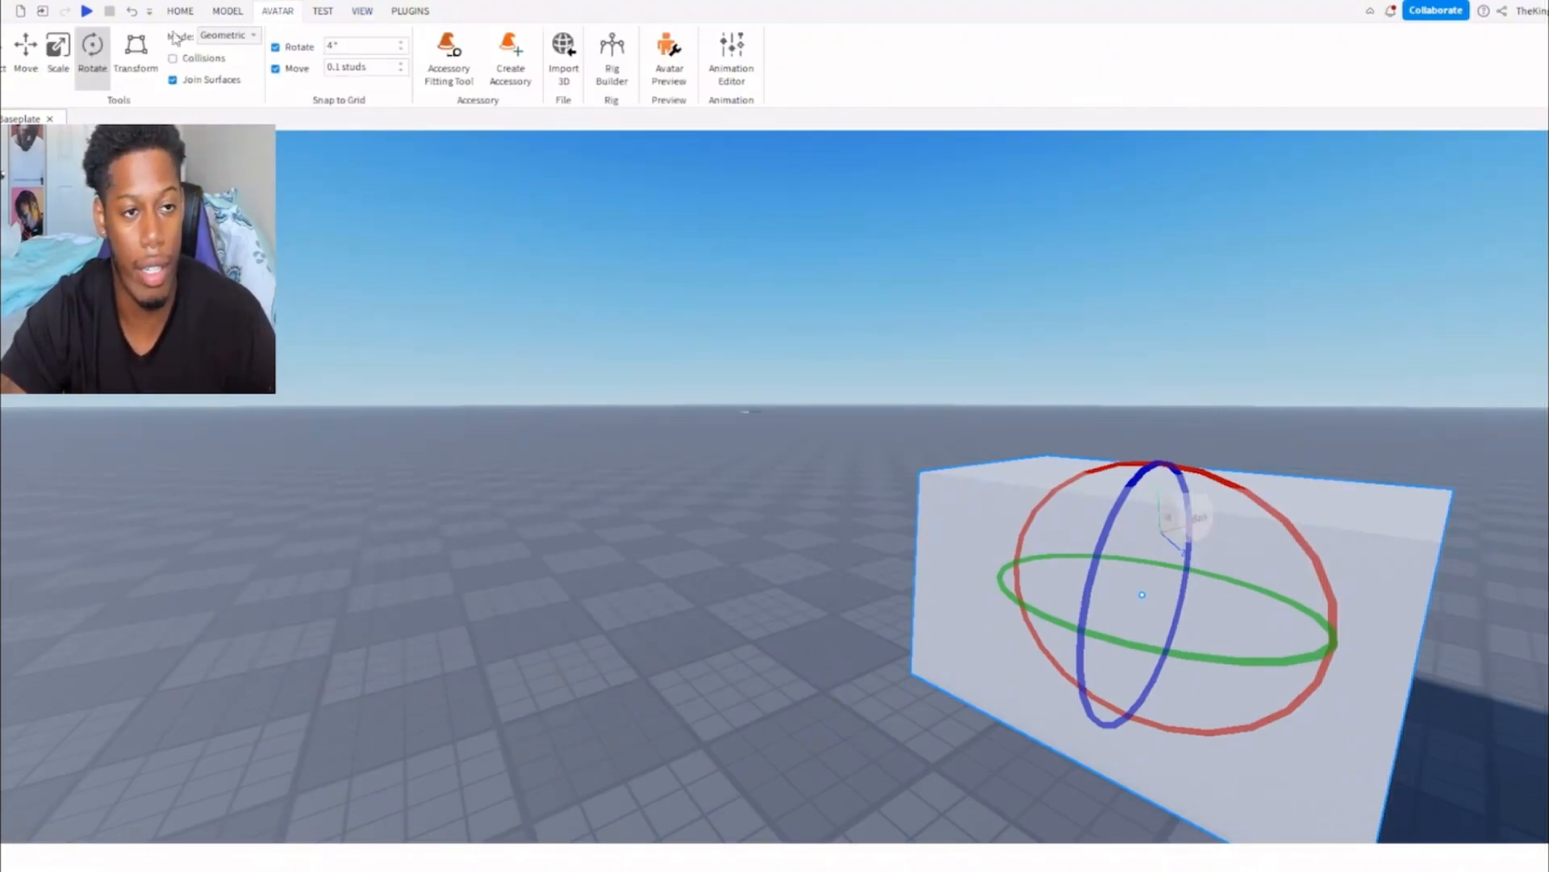
left_click(228, 13)
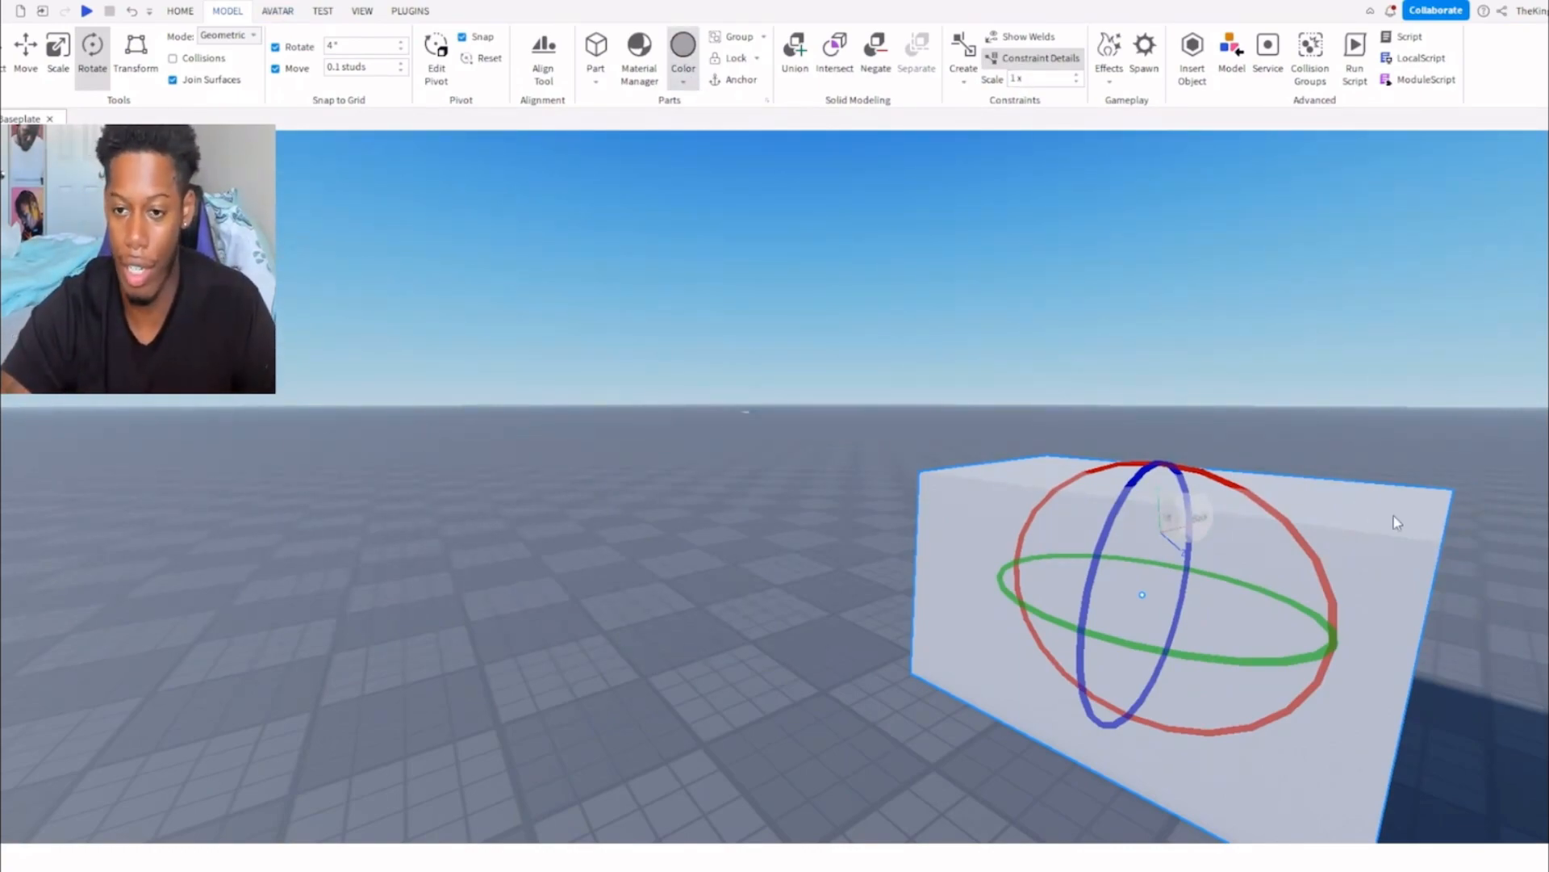
key("f")
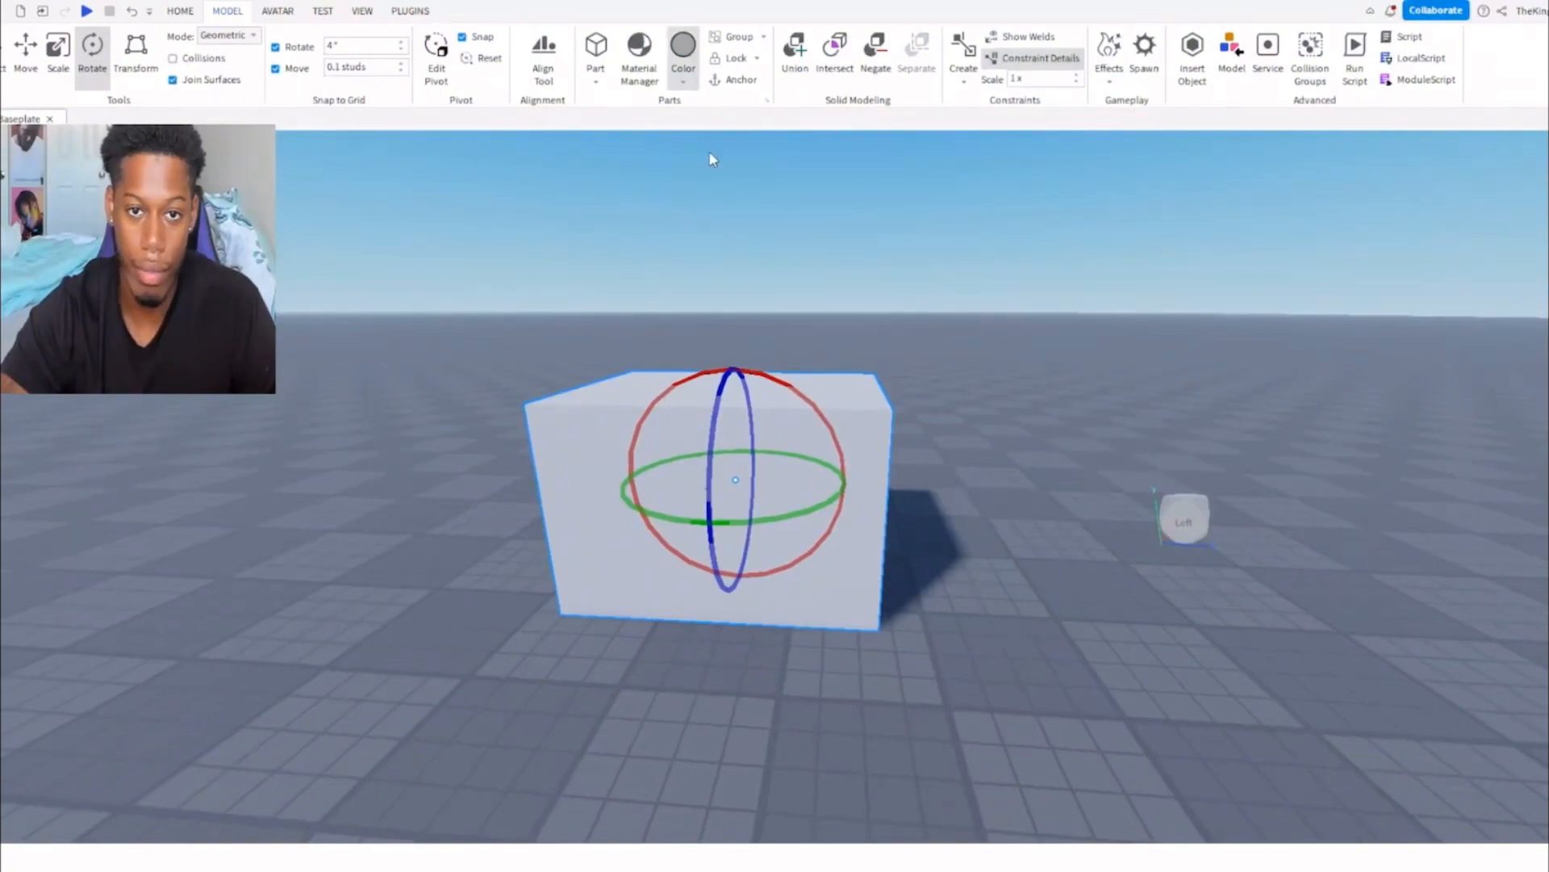
left_click(748, 155)
left_click(689, 80)
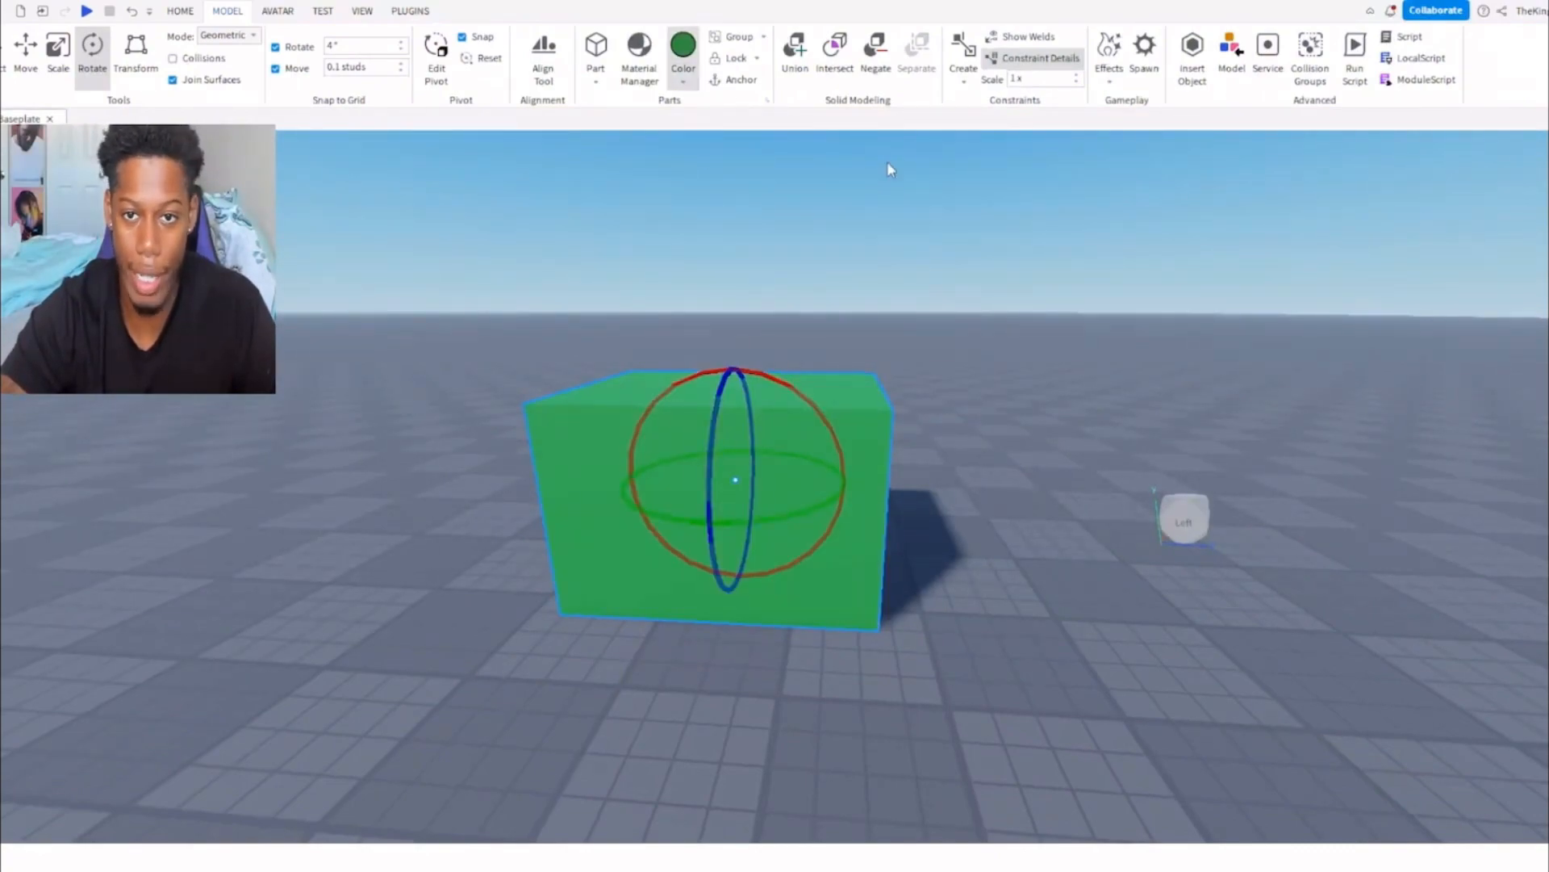
left_click(888, 163)
Open the Material Manager, examine the Cobblestone material and browse the other available materials.
left_click(639, 73)
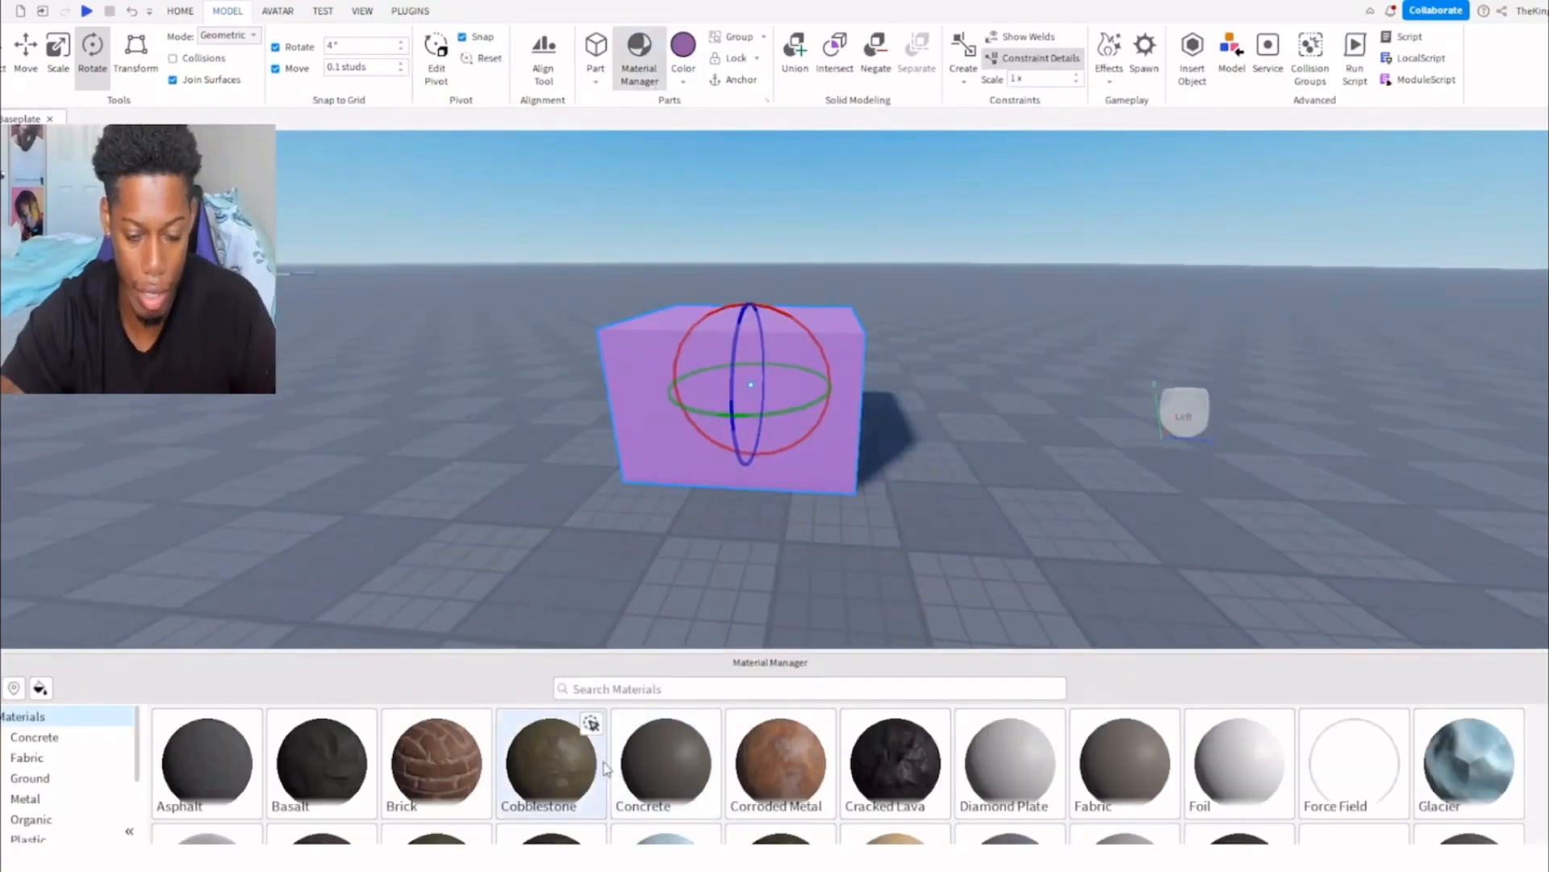
left_click(557, 747)
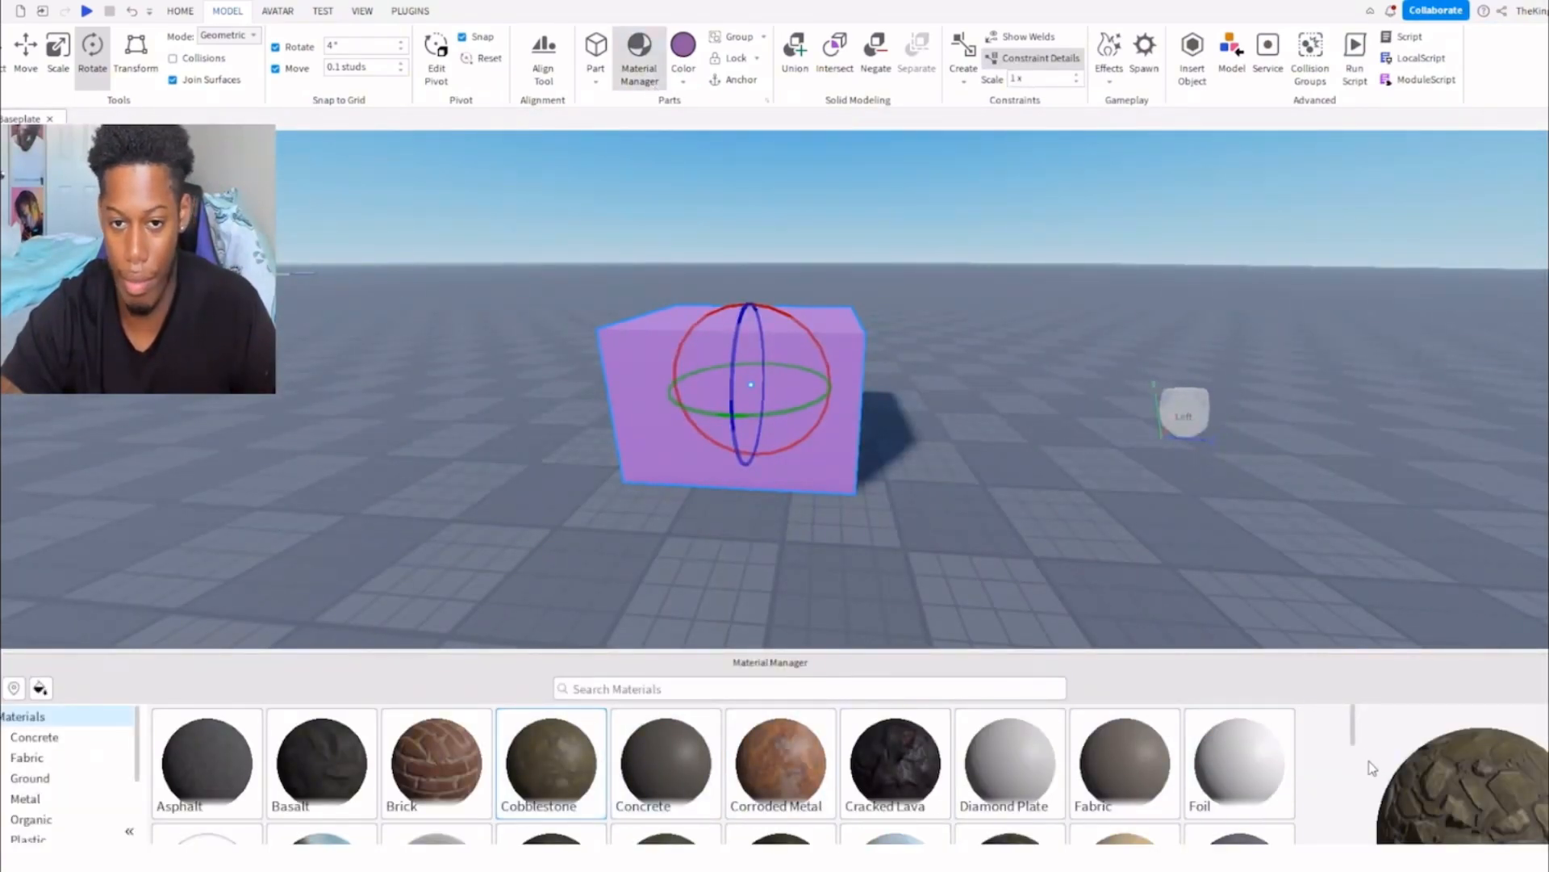
scroll(883, 770, "down", 3)
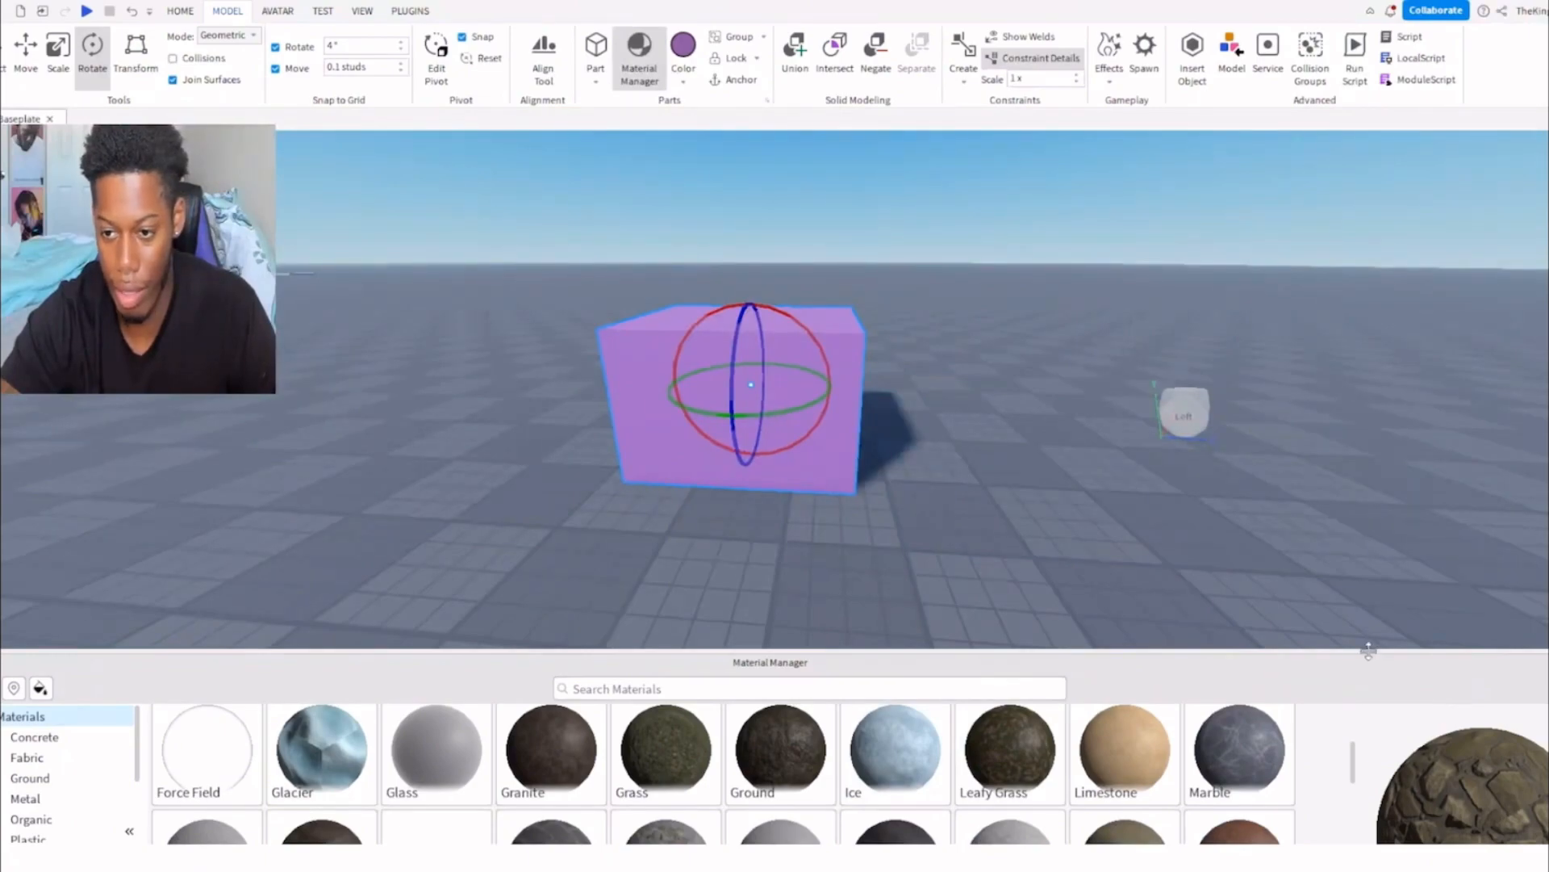
left_click_drag(1368, 650, 1342, 430)
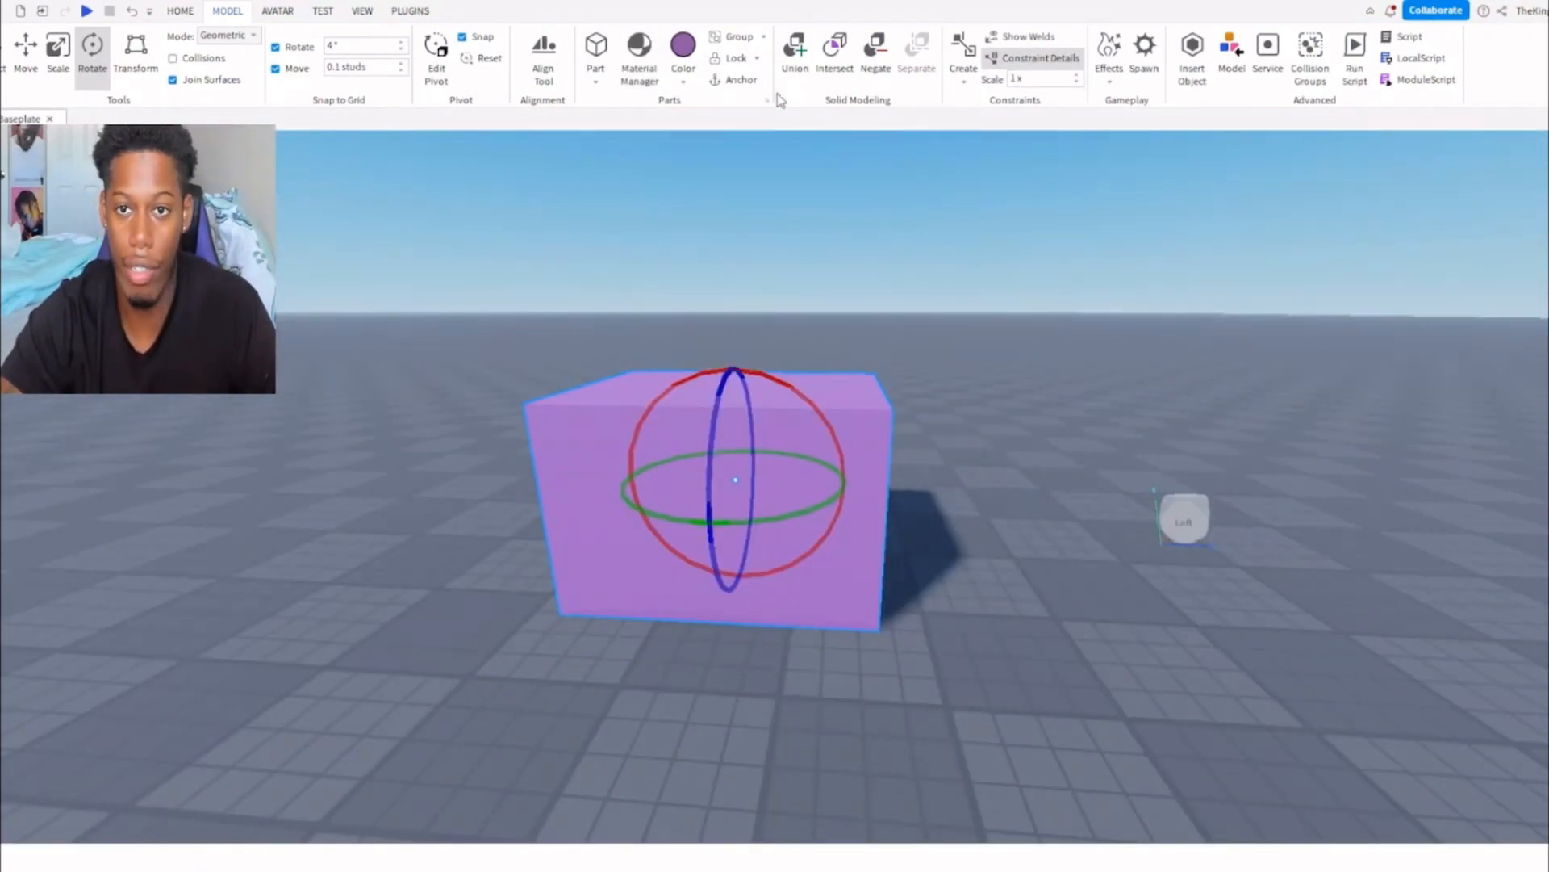
key("d")
right_click_drag(826, 313, 825, 313)
key("a")
key("w")
key("s")
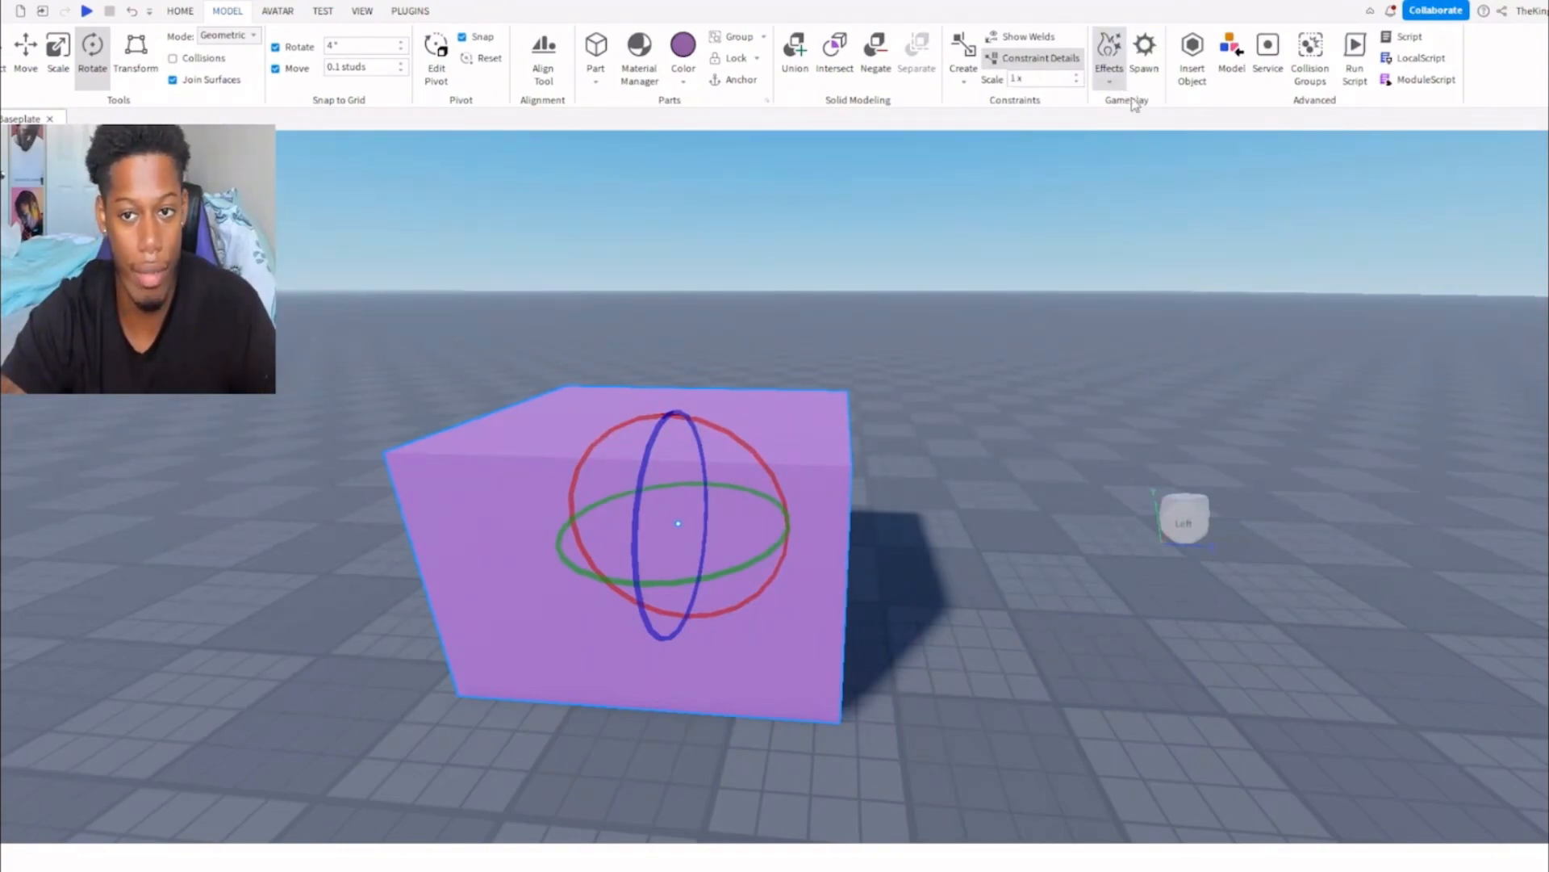
Set the move snapping increment to 100 studs and use the Move tool to shift the purple block along one axis.
left_click(295, 10)
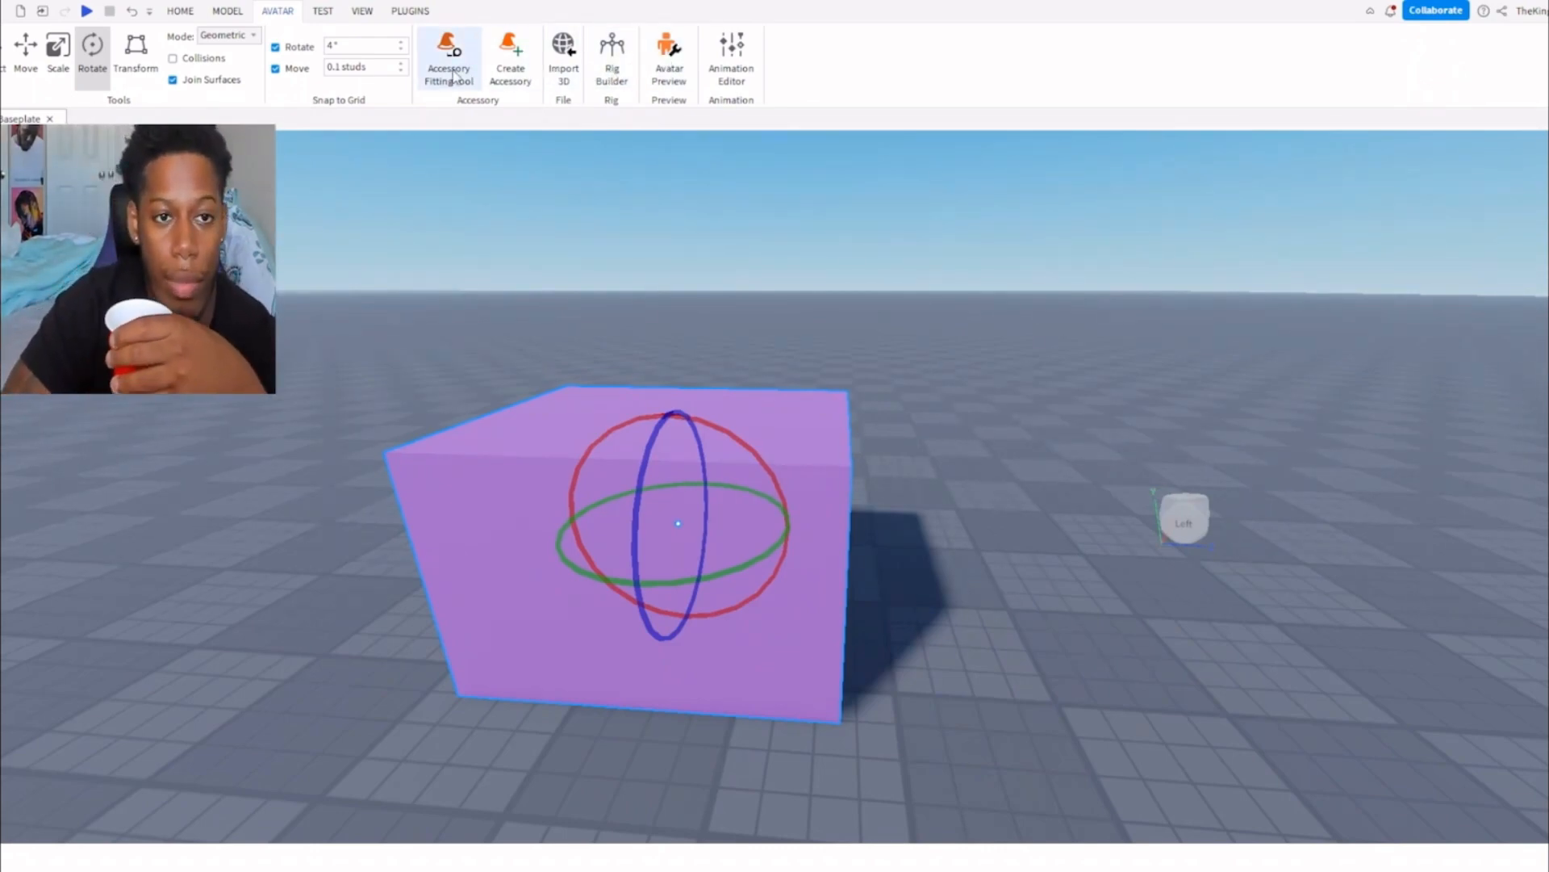
left_click(352, 69)
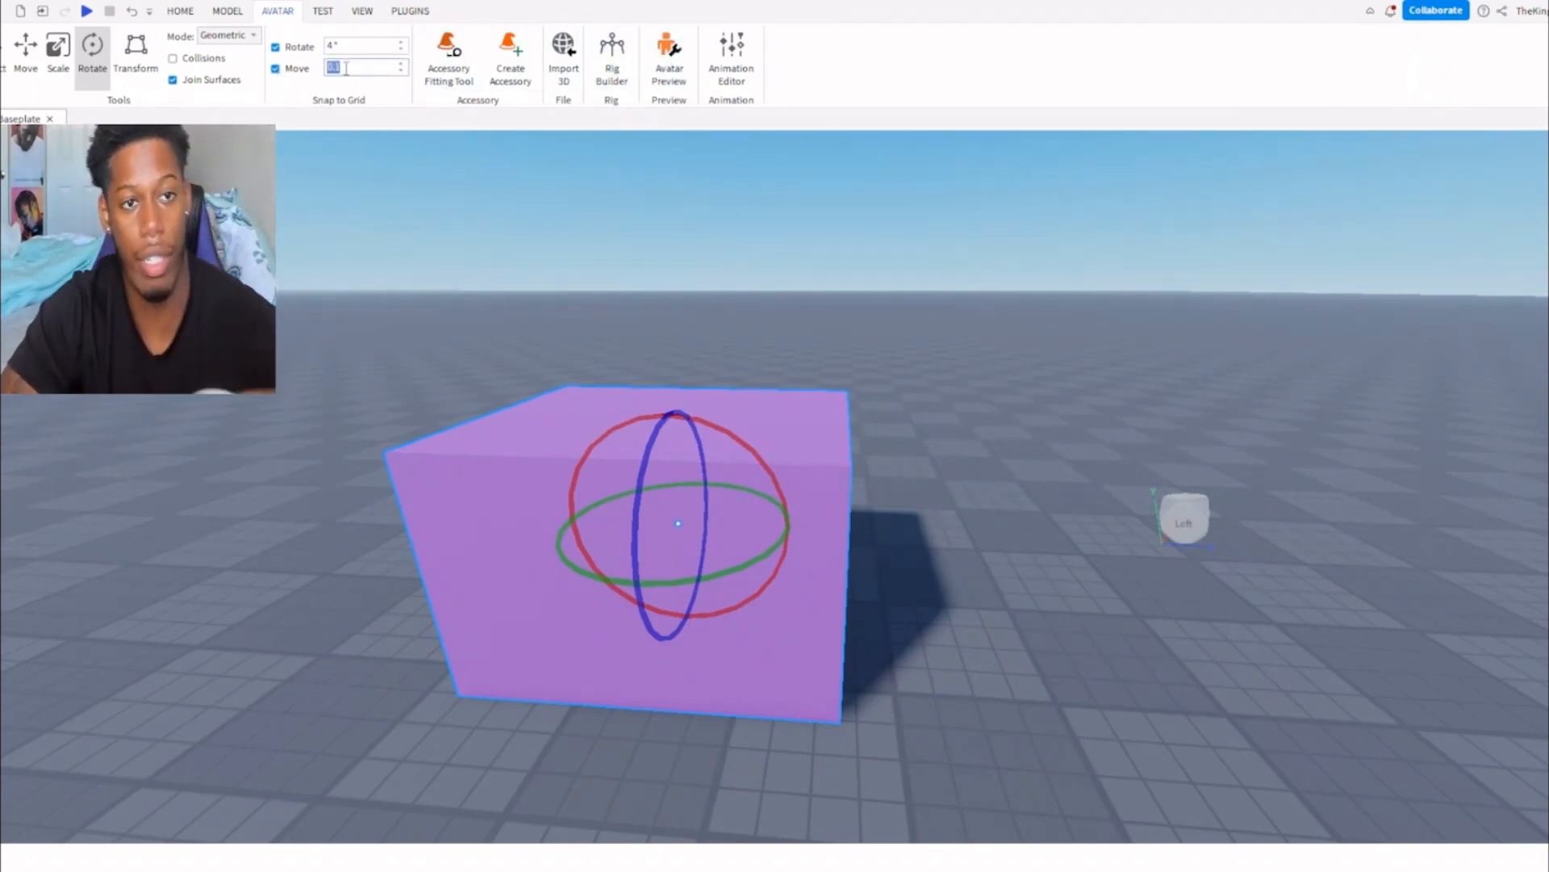
type("100")
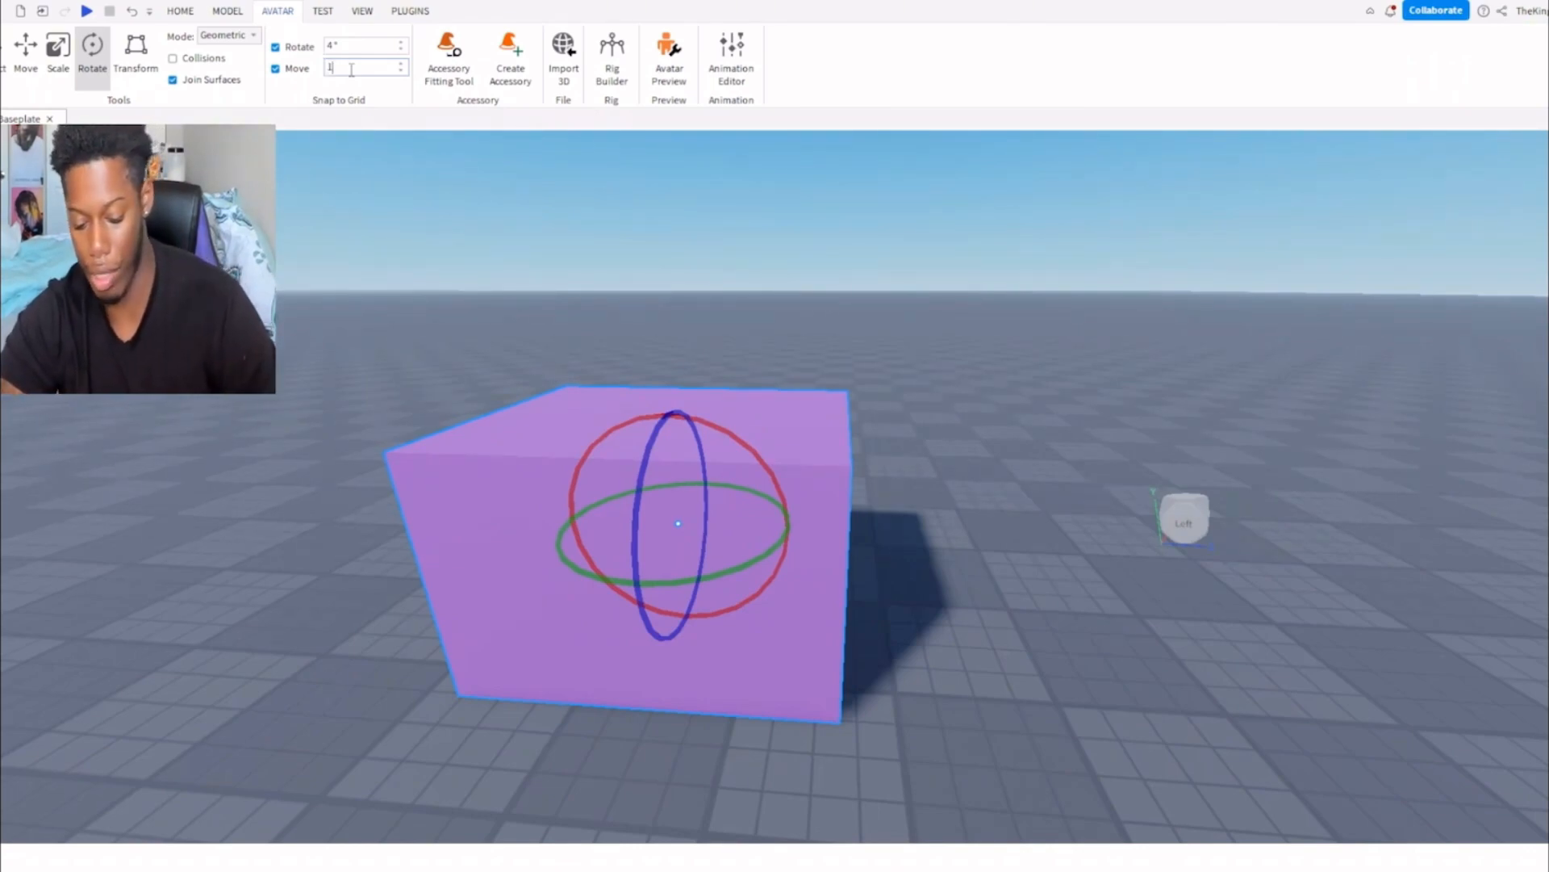
left_click(26, 48)
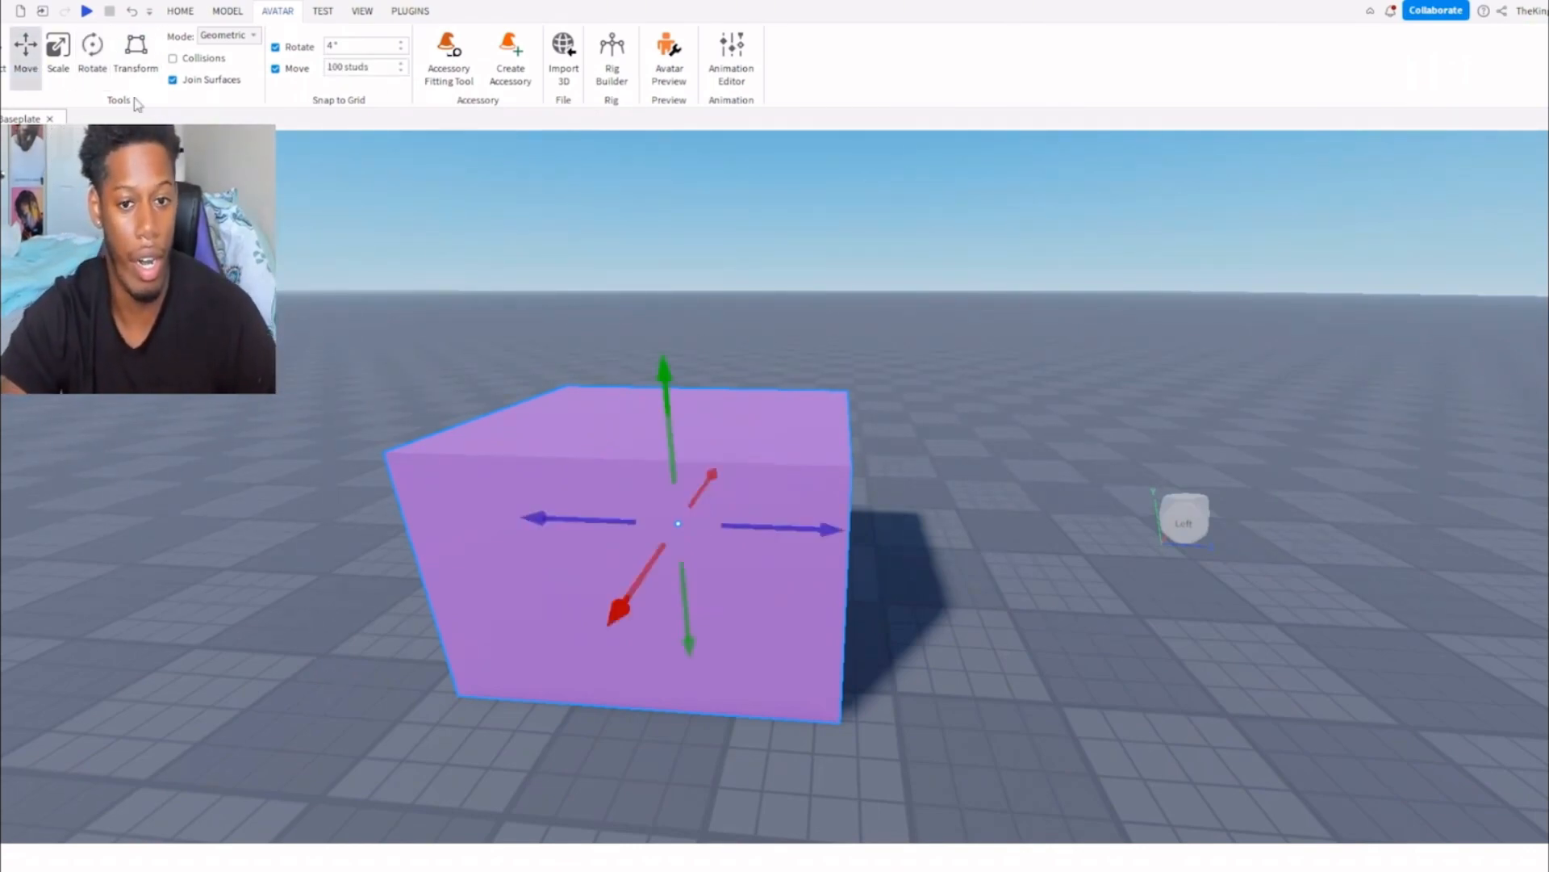
scroll(1049, 549, "down", 6)
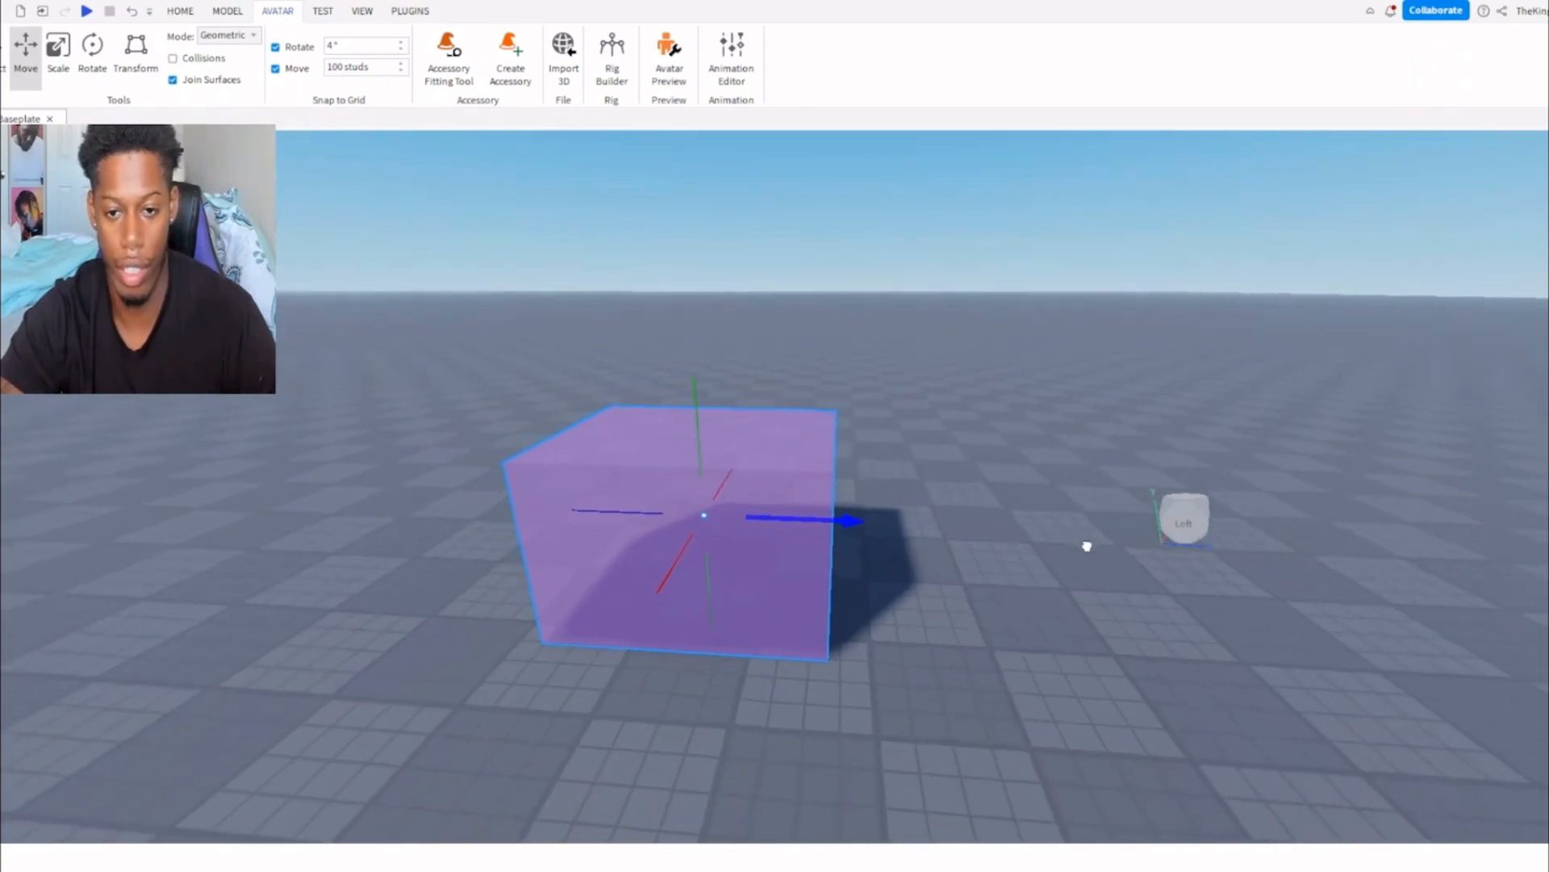
left_click_drag(657, 507, 419, 409)
Set the move snapping increment to 0.1 studs.
left_click(371, 64)
type("0.1")
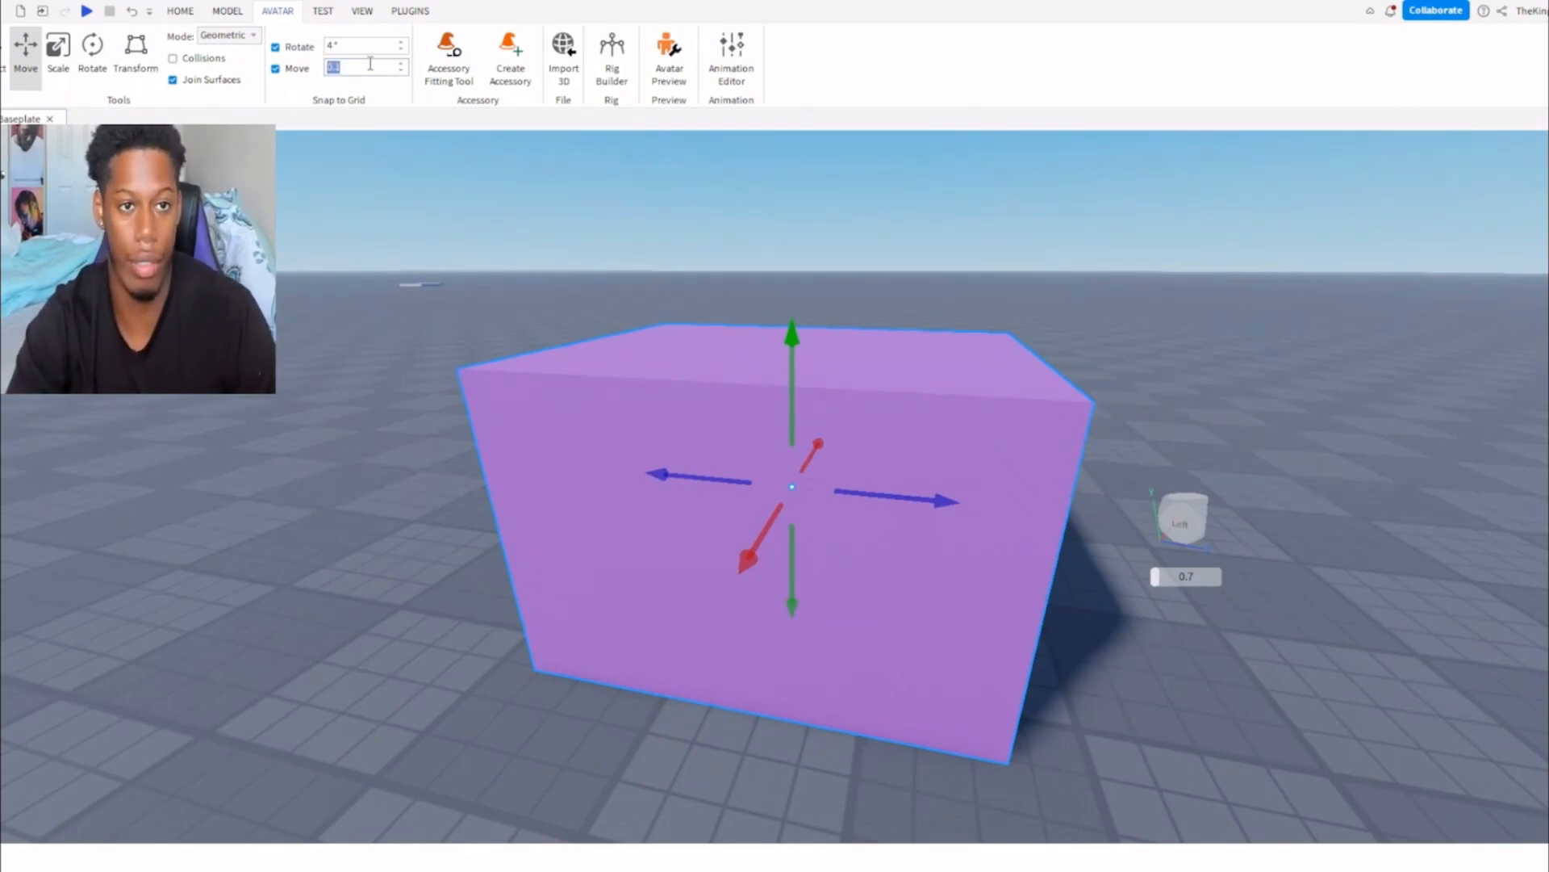
Preview the scene in the device emulator as an iPhone X and collapse the ribbon.
left_click(333, 12)
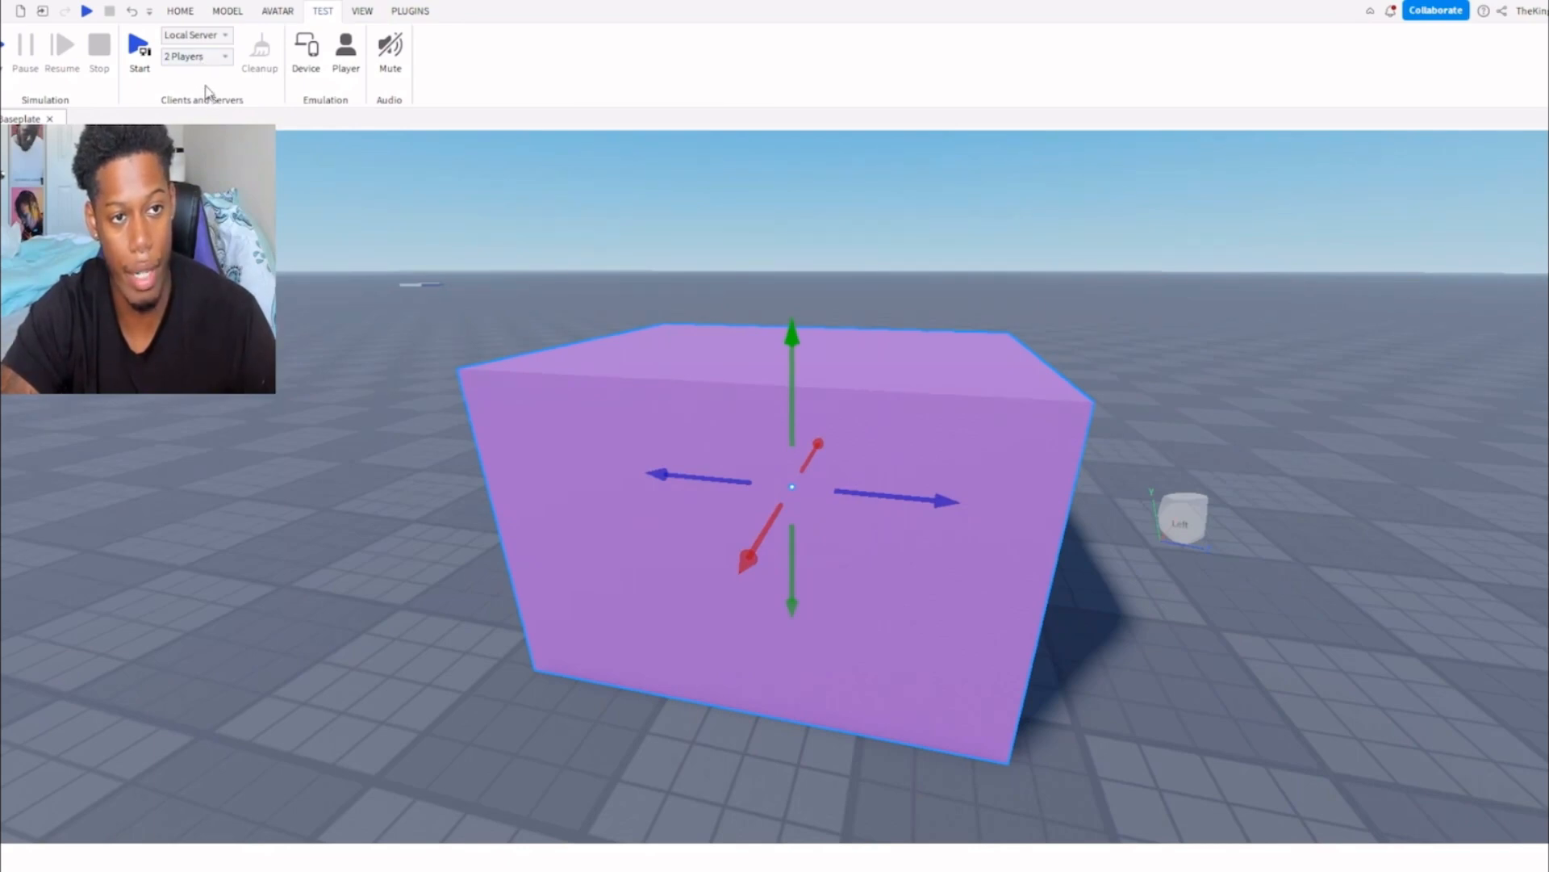
left_click(310, 61)
right_click_drag(757, 468, 758, 470)
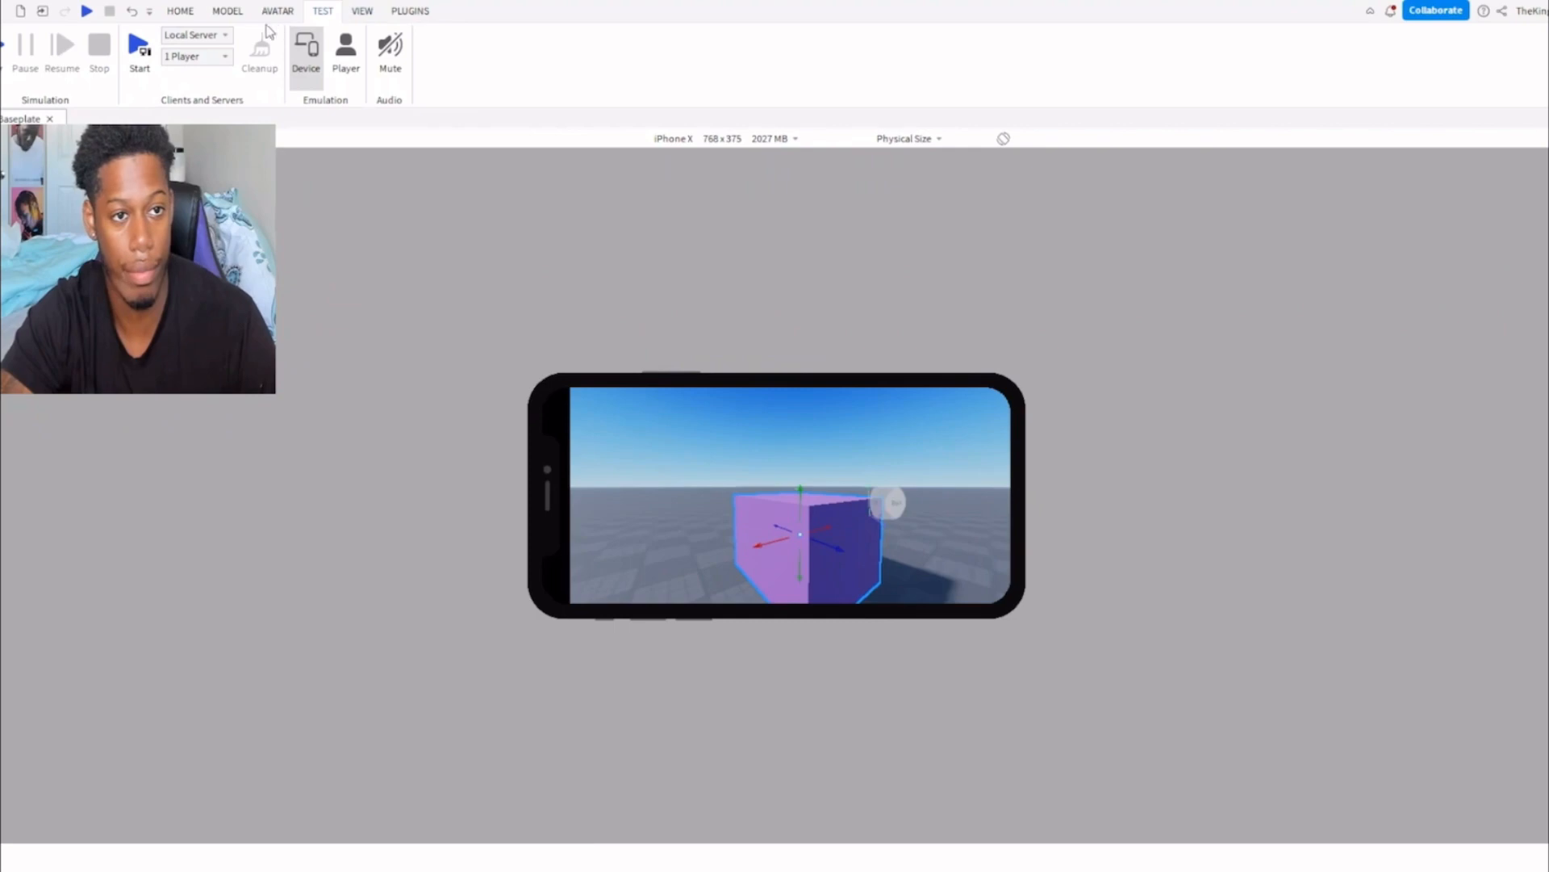
double_click(323, 12)
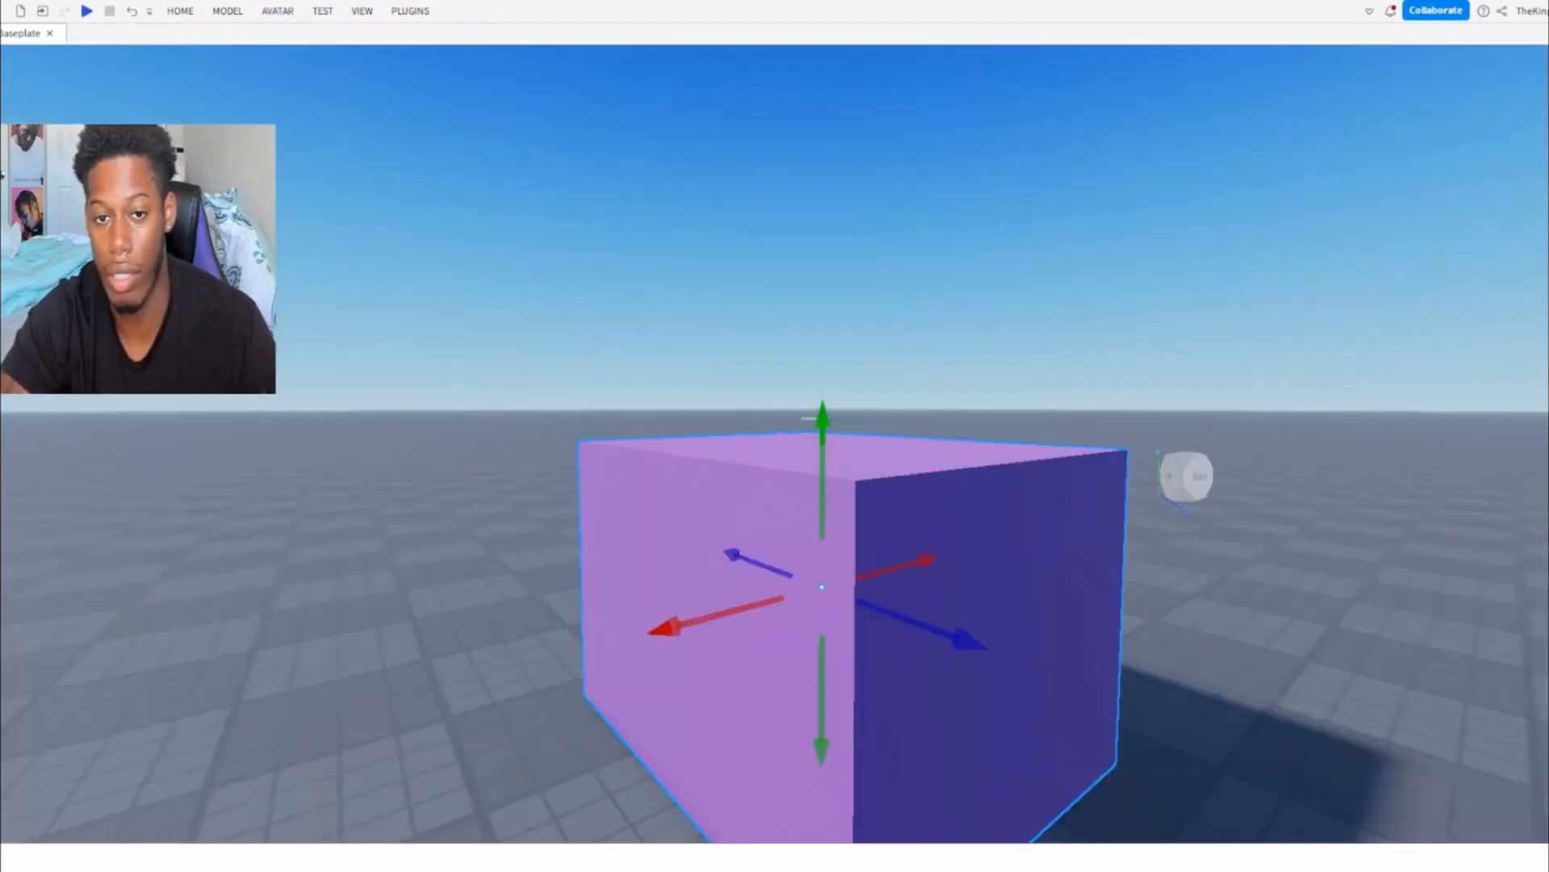
left_click(182, 19)
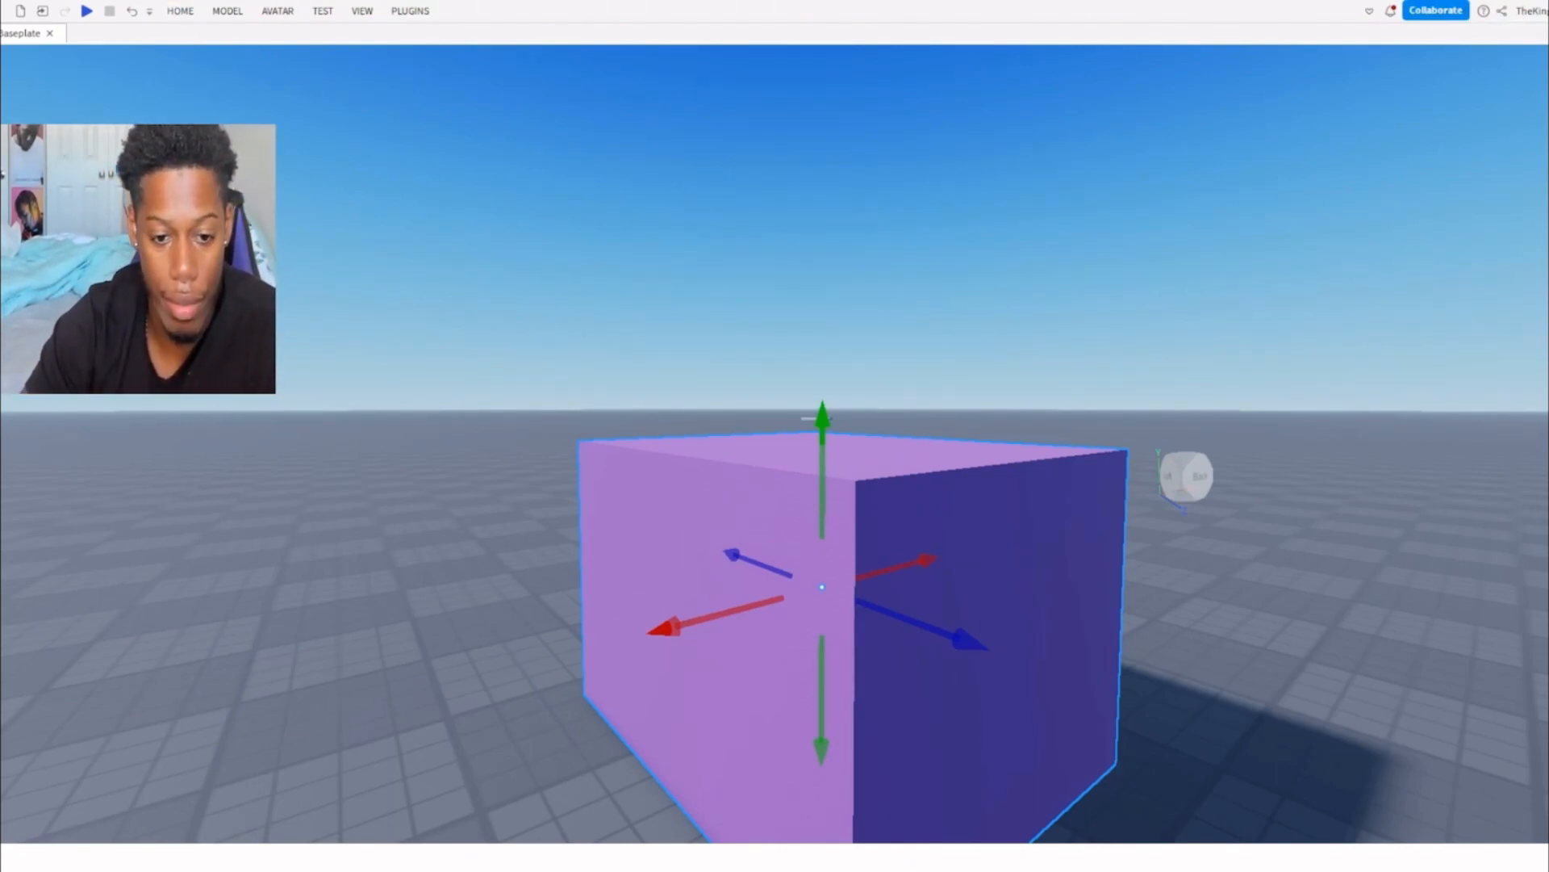
scroll(686, 521, "up", 1)
scroll(691, 532, "down", 1)
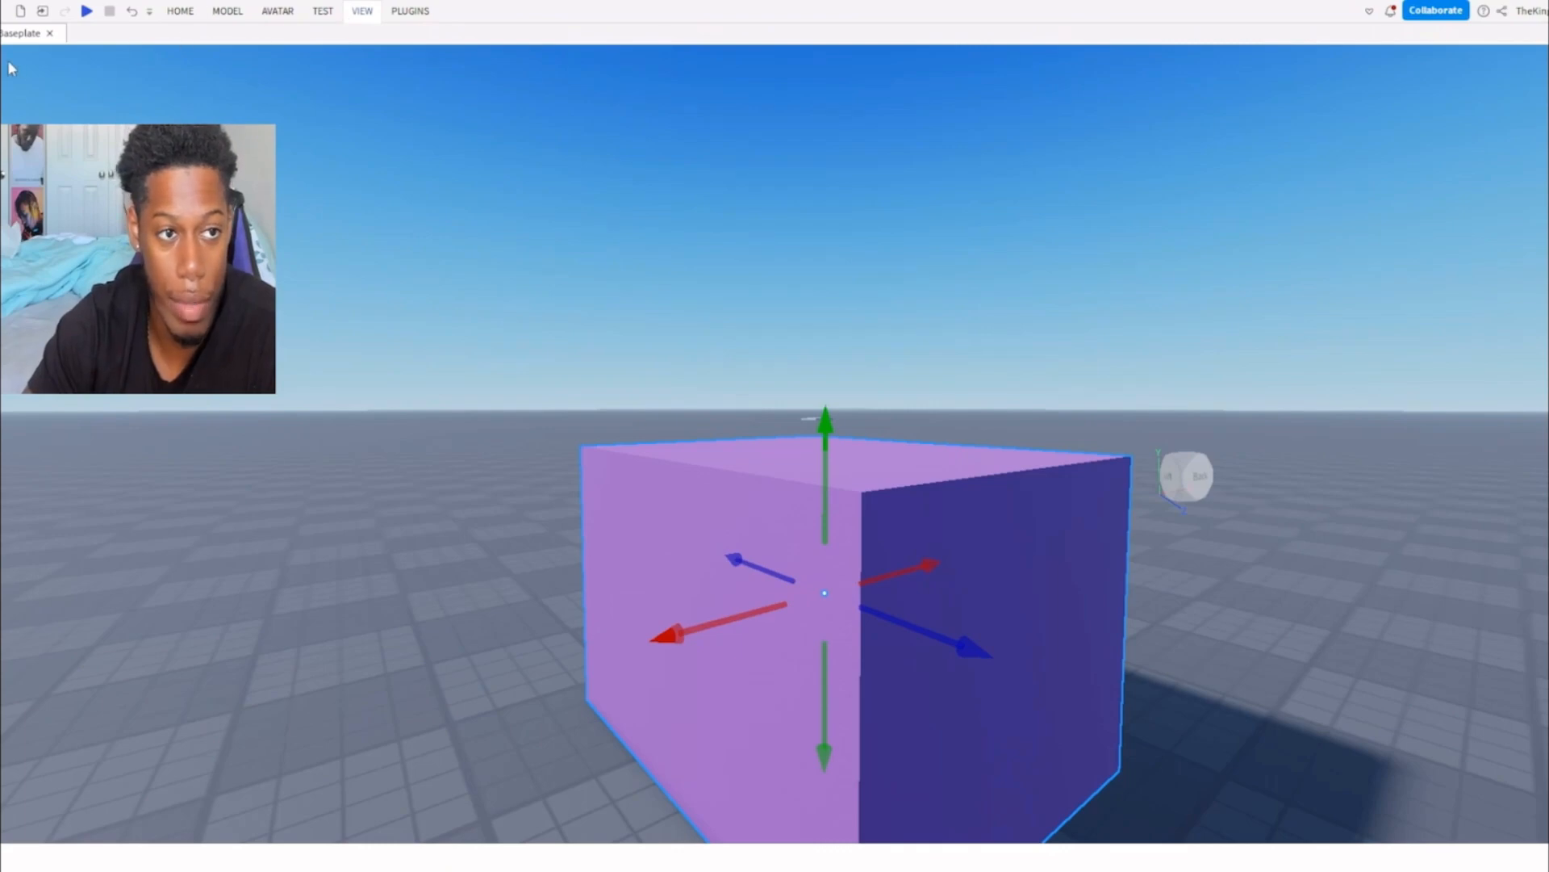
Show the Explorer, hide it and show it again.
key("alt+x")
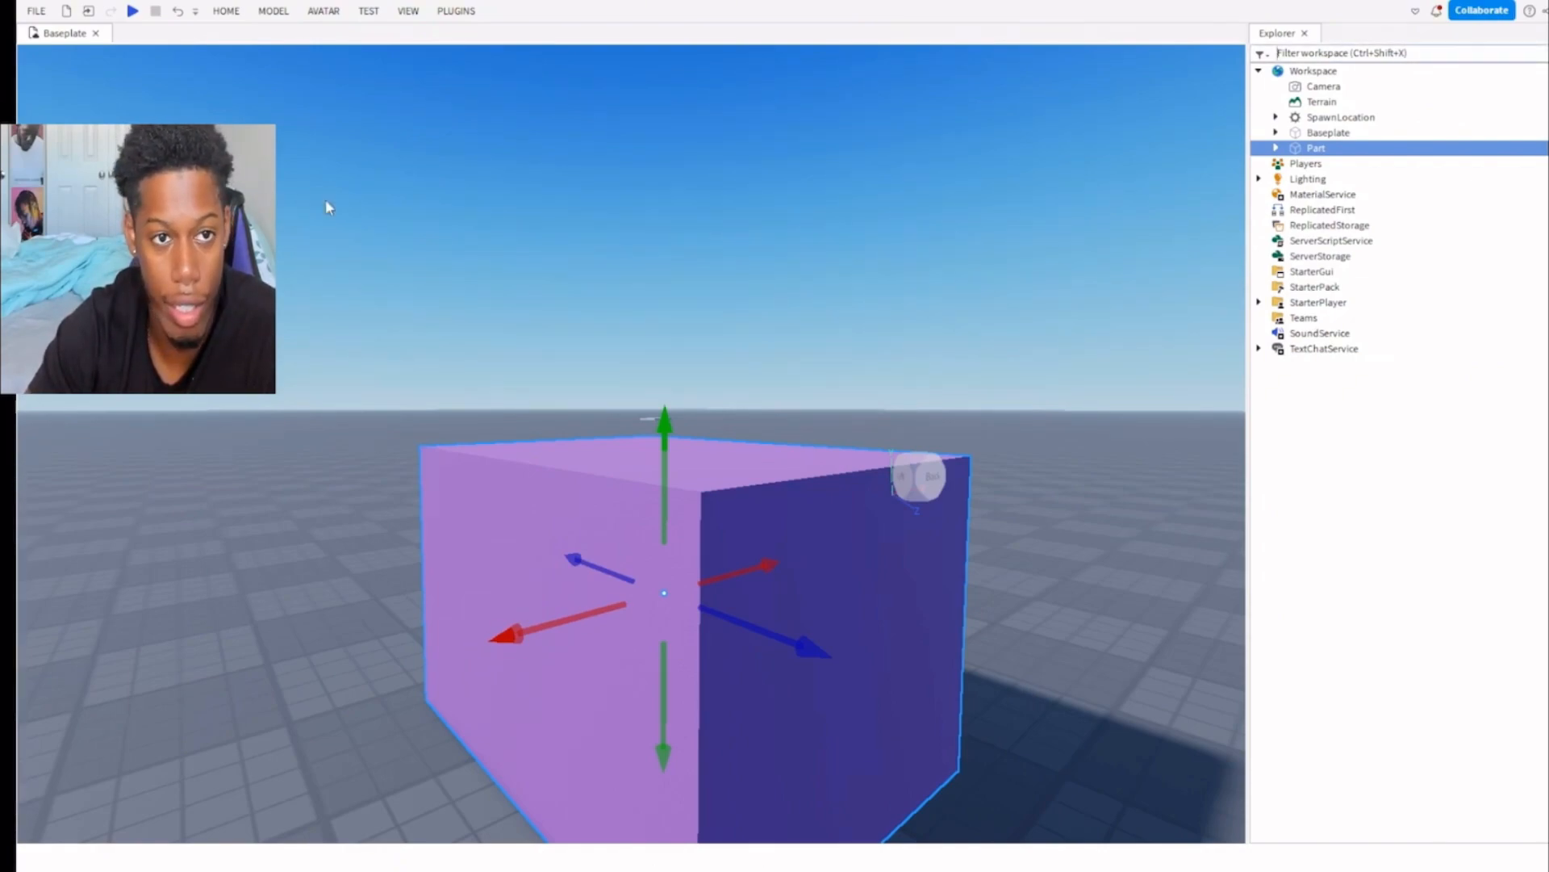
left_click(61, 45)
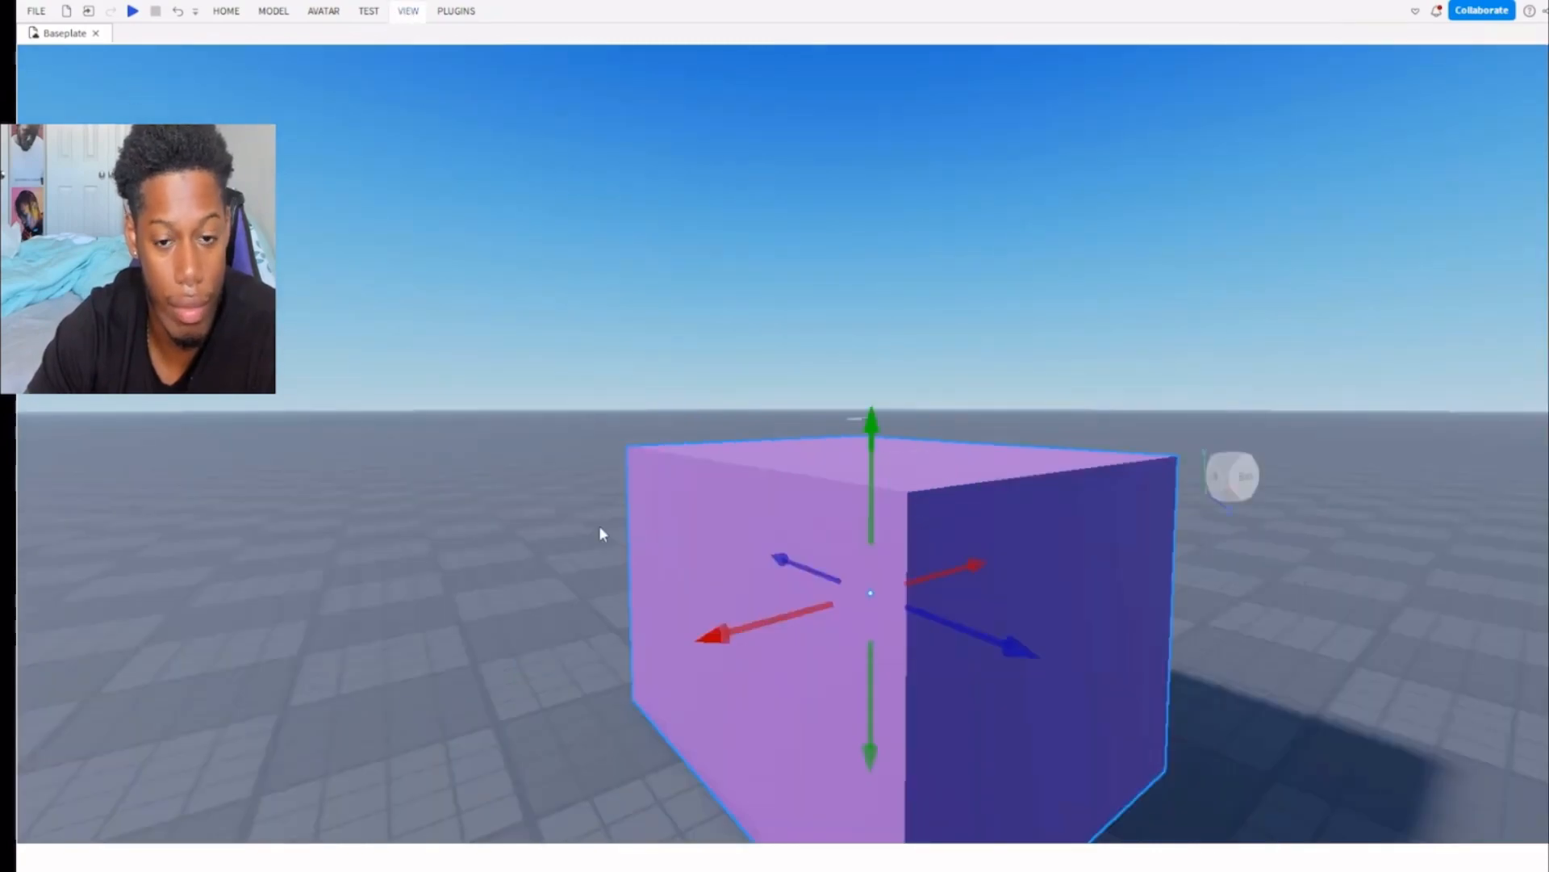
left_click(40, 71)
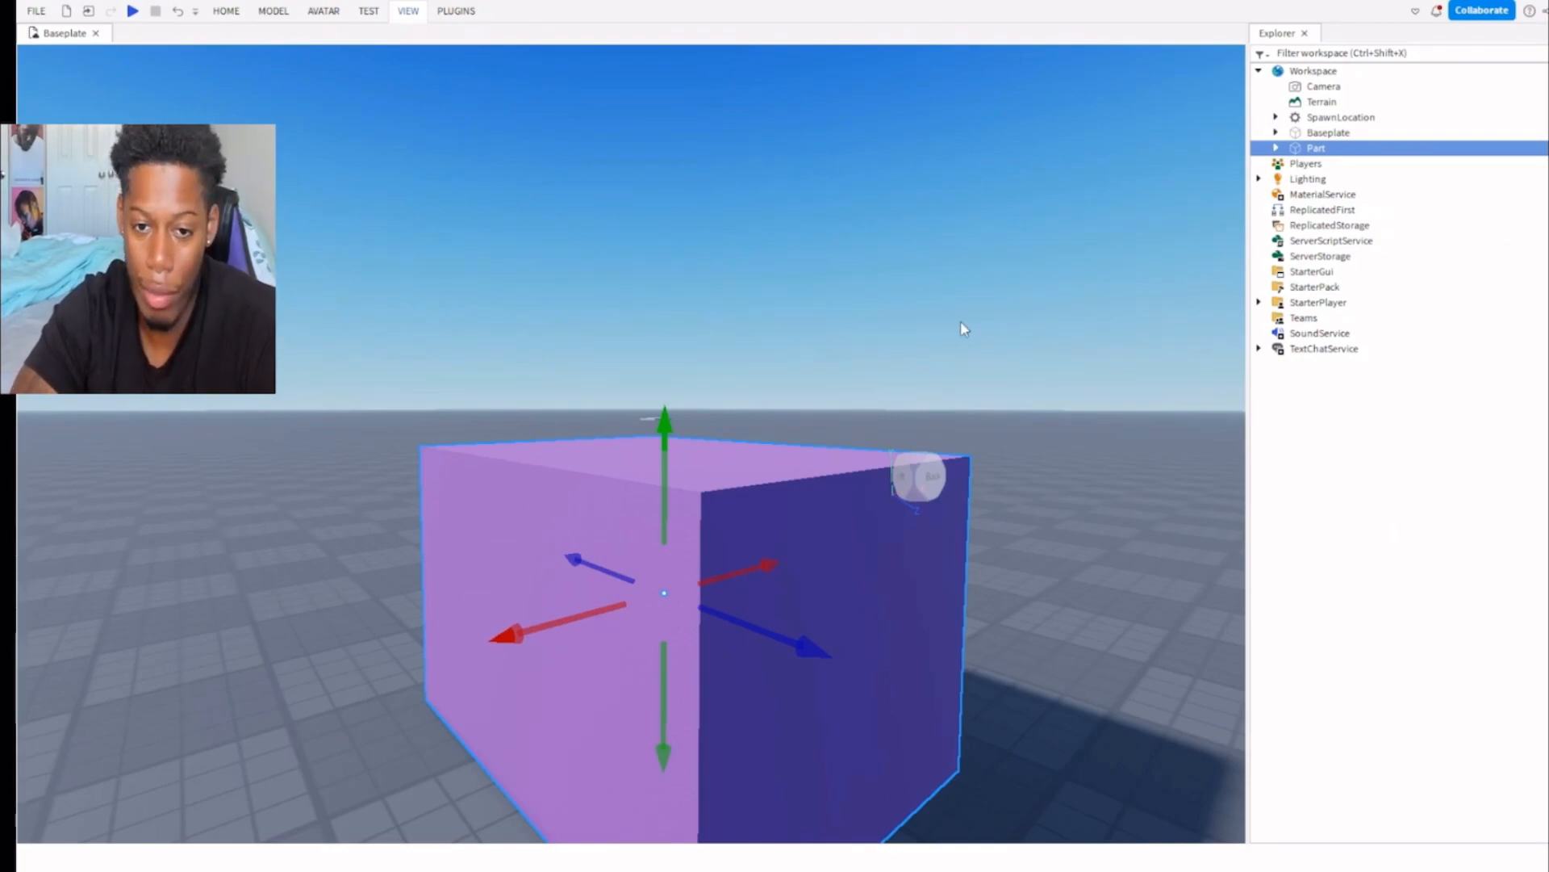
Select the Workspace, the Baseplate and the Part in the Explorer to see what each one represents in the scene.
right_click_drag(961, 322, 963, 325)
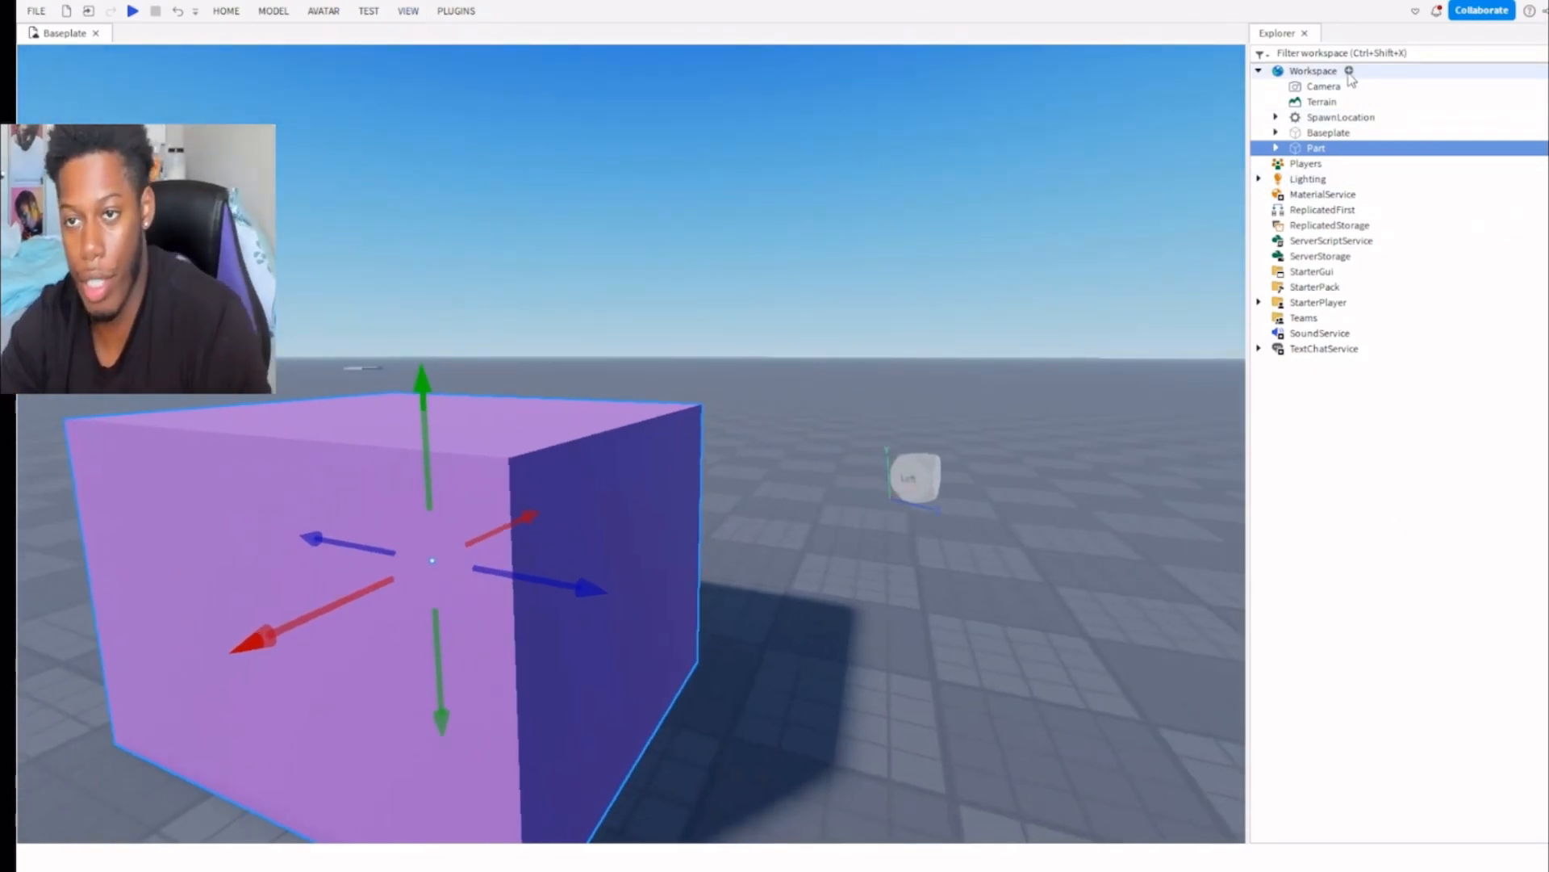
left_click(1315, 71)
key("a")
right_click_drag(953, 185, 953, 185)
key("s")
left_click(1320, 131)
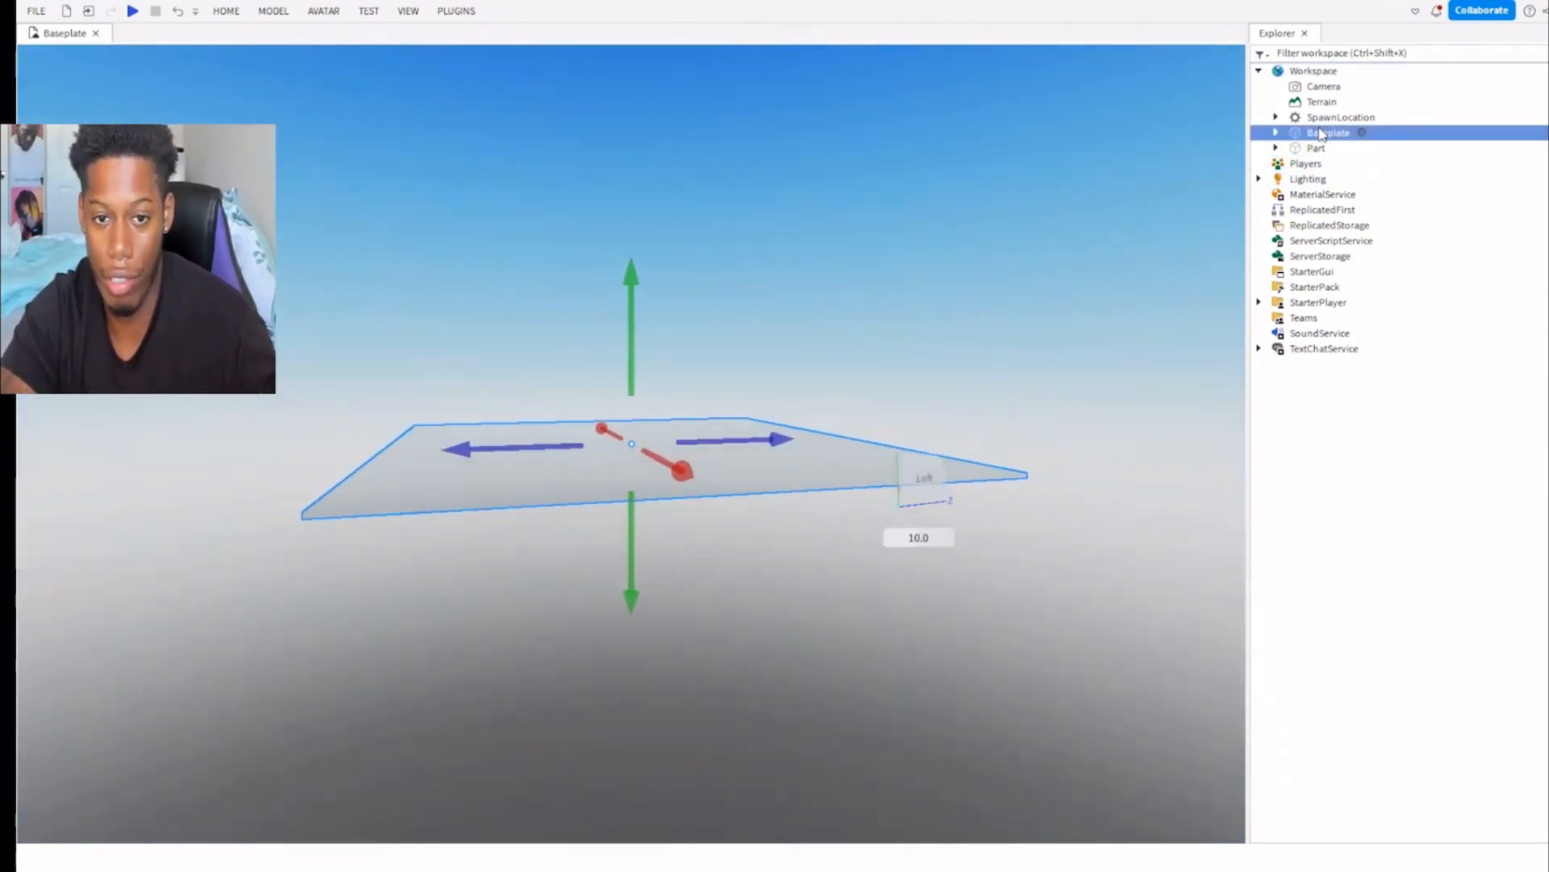
left_click(1315, 149)
key("f")
right_click_drag(914, 222, 948, 283)
key("s")
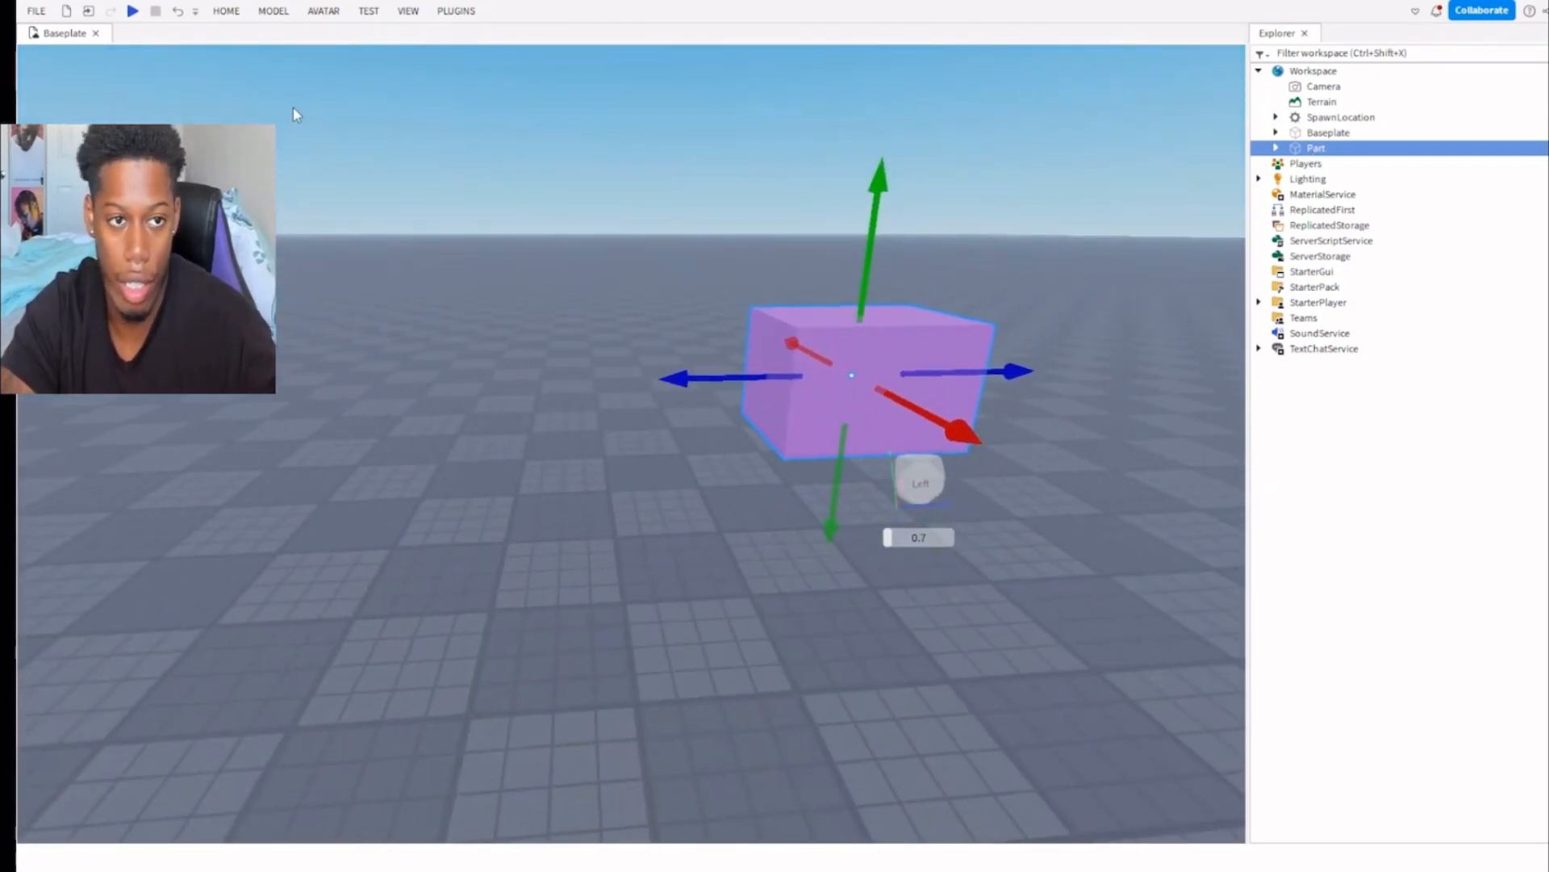
Duplicate the purple block and place the copy on the baseplate beside the original, leaving a gap between them.
key("s")
key("ctrl+d")
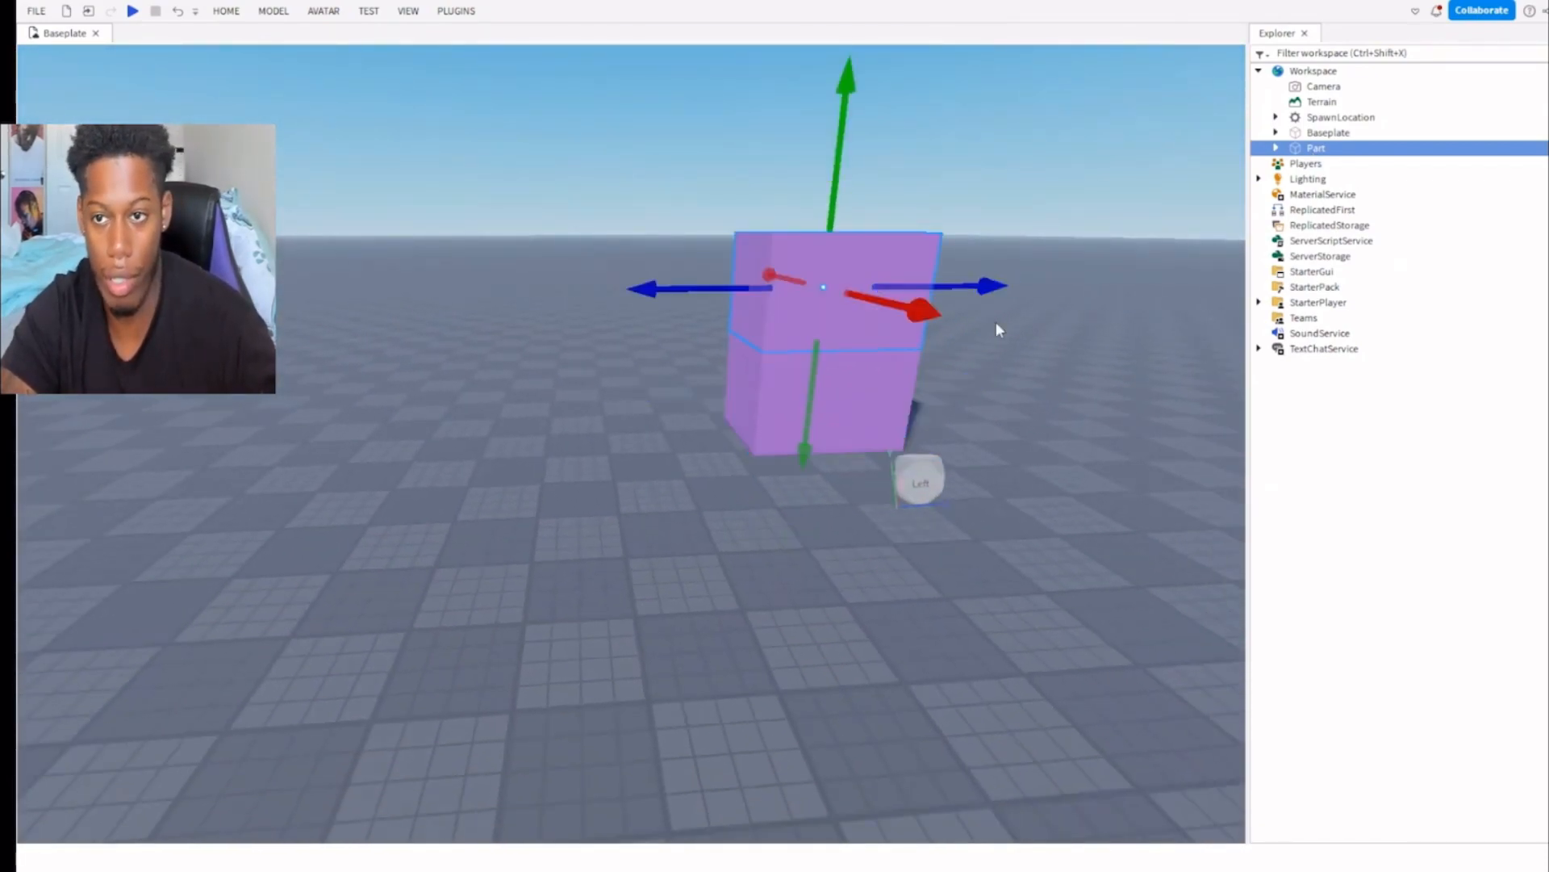
left_click_drag(839, 440, 490, 442)
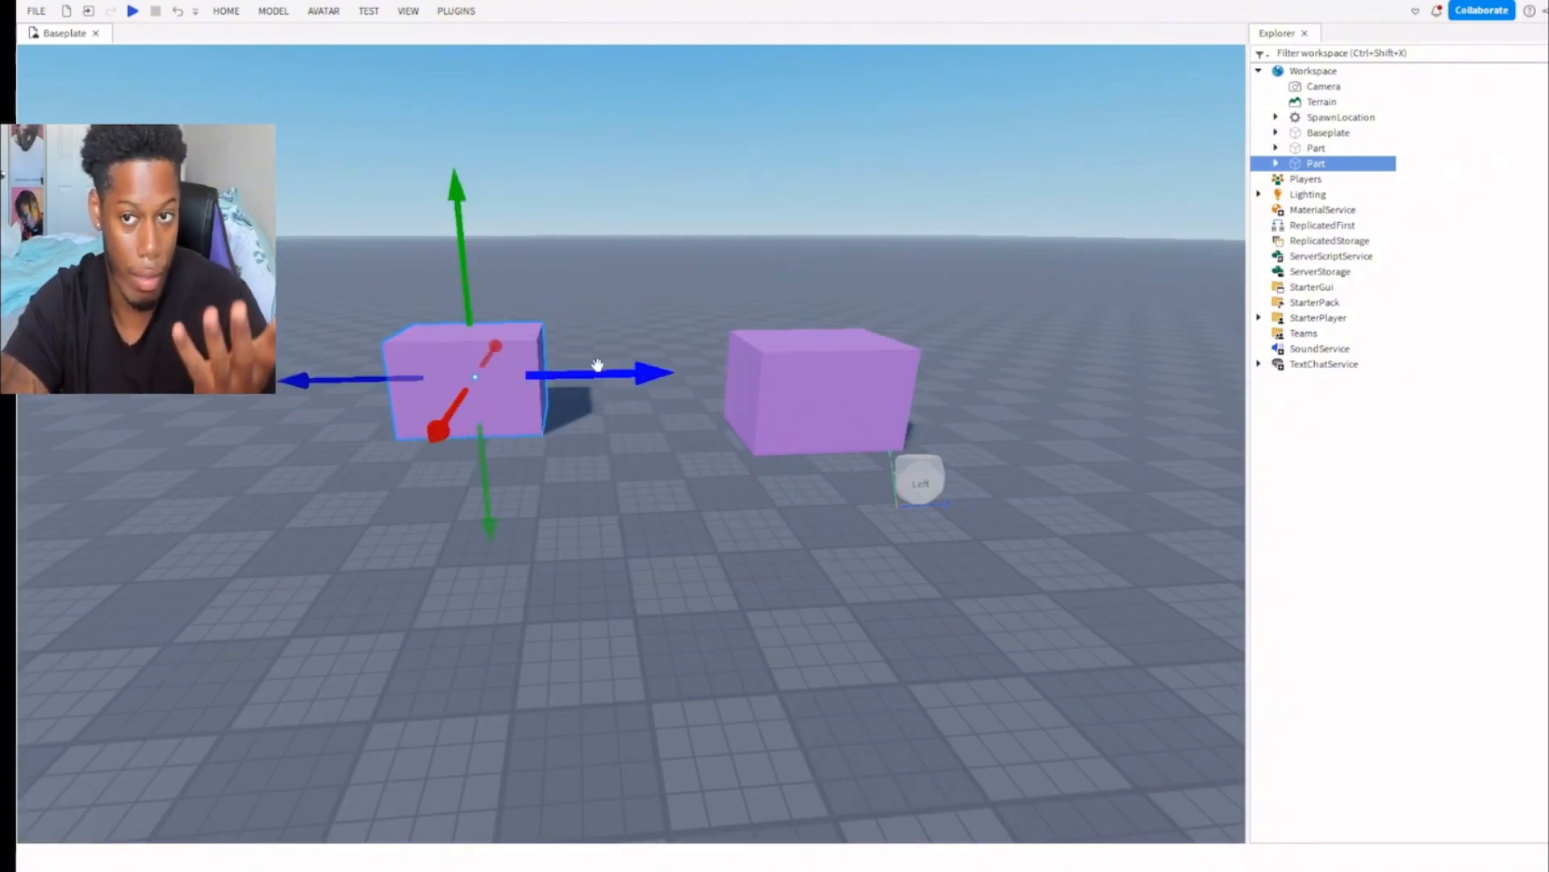
Rename the original purple block as purplebrick.
left_click(1314, 149)
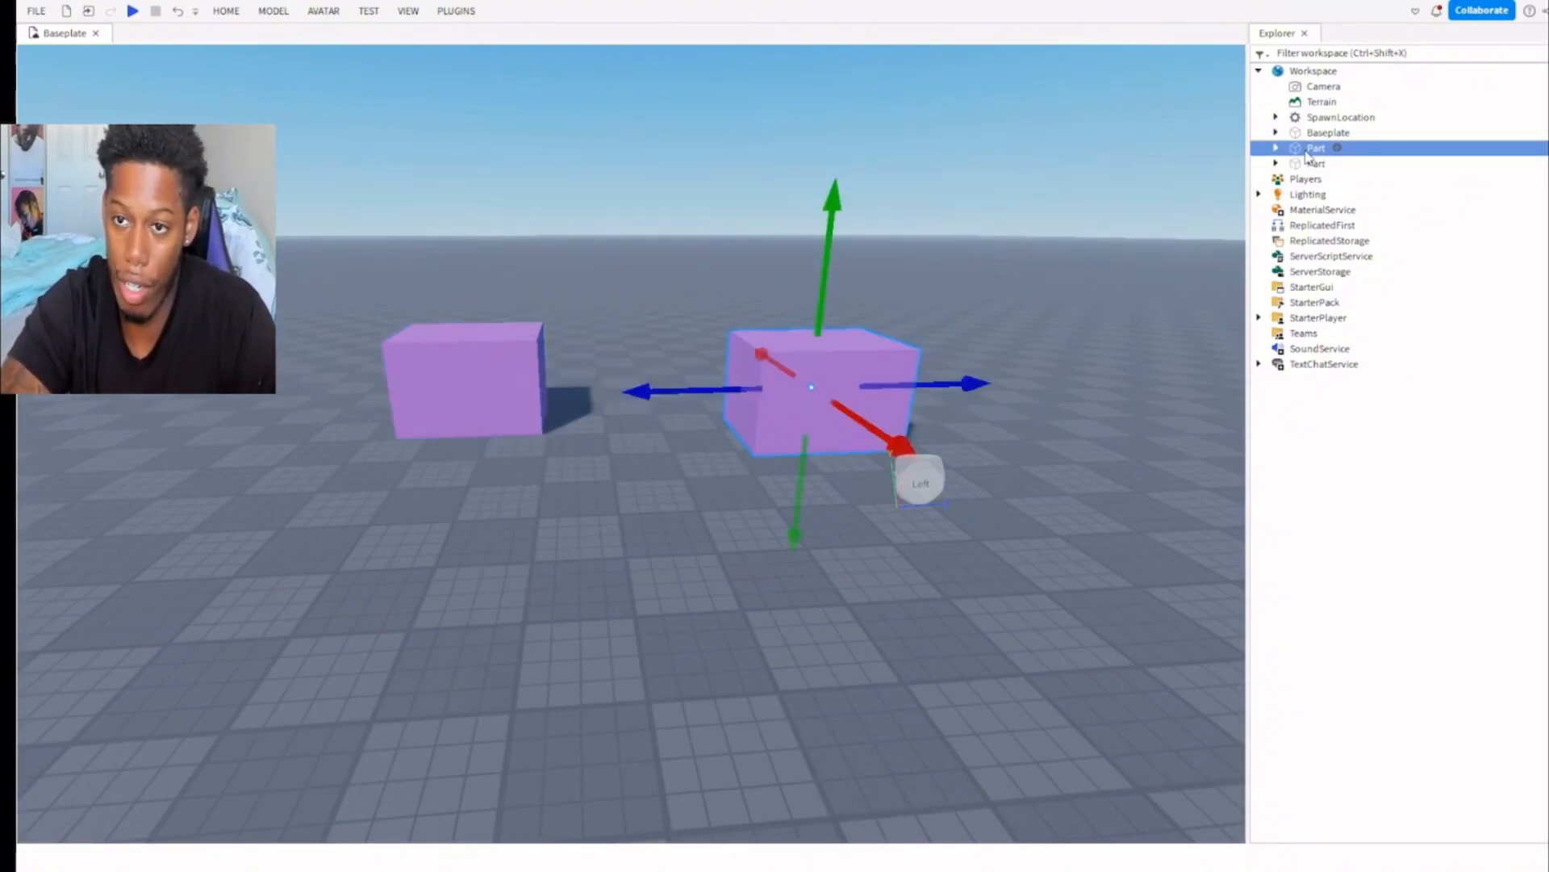
key("F2")
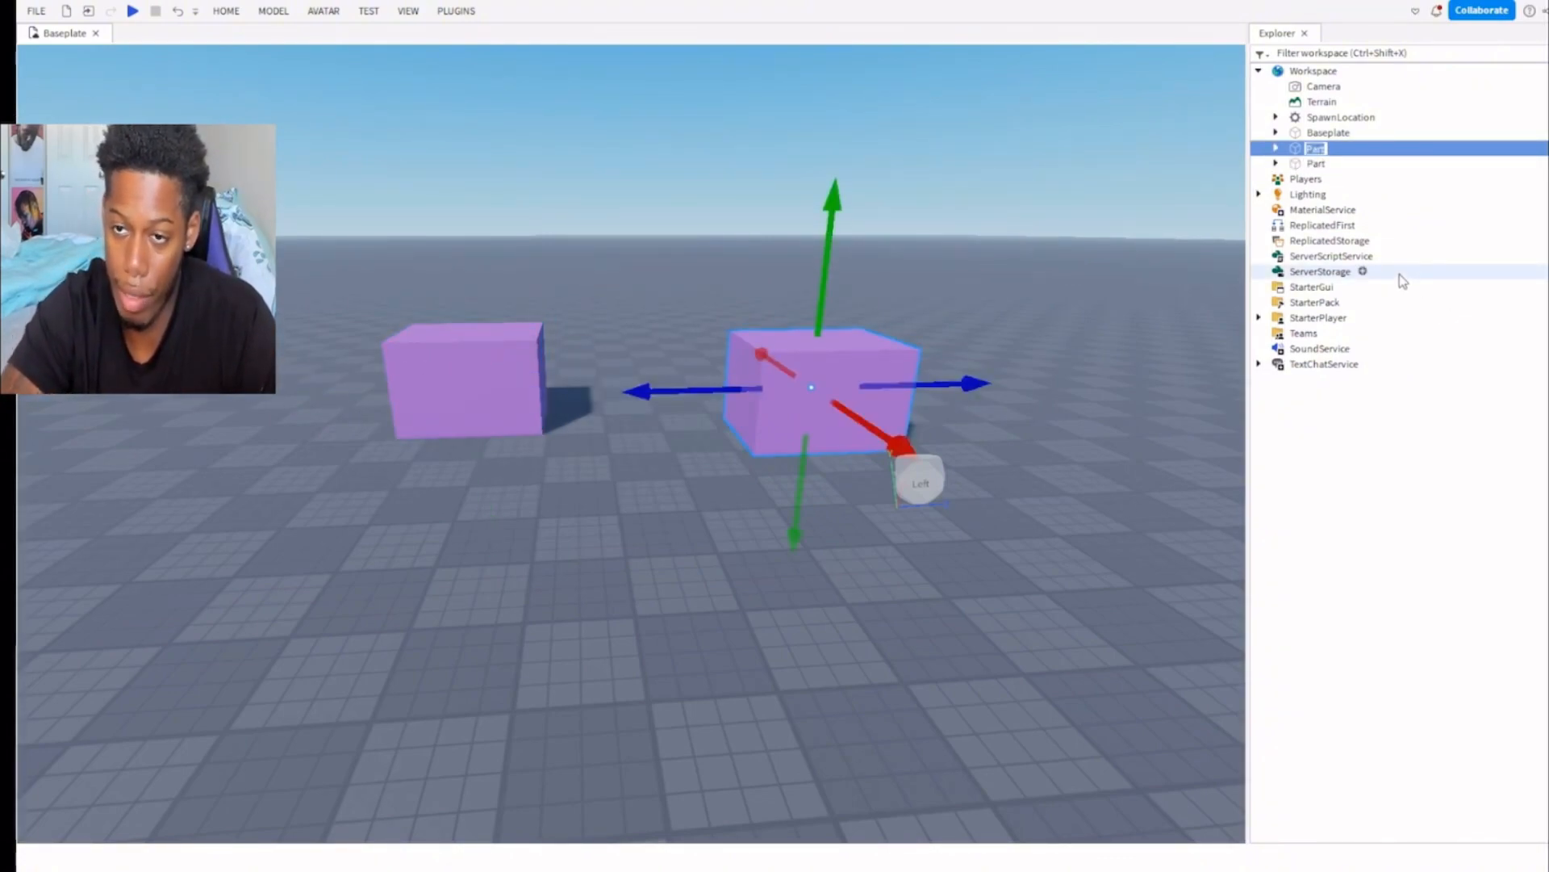
type("purplebrick")
key("Return")
Filter the Explorer for "purp" and clear the filter.
left_click(1390, 53)
type("purp")
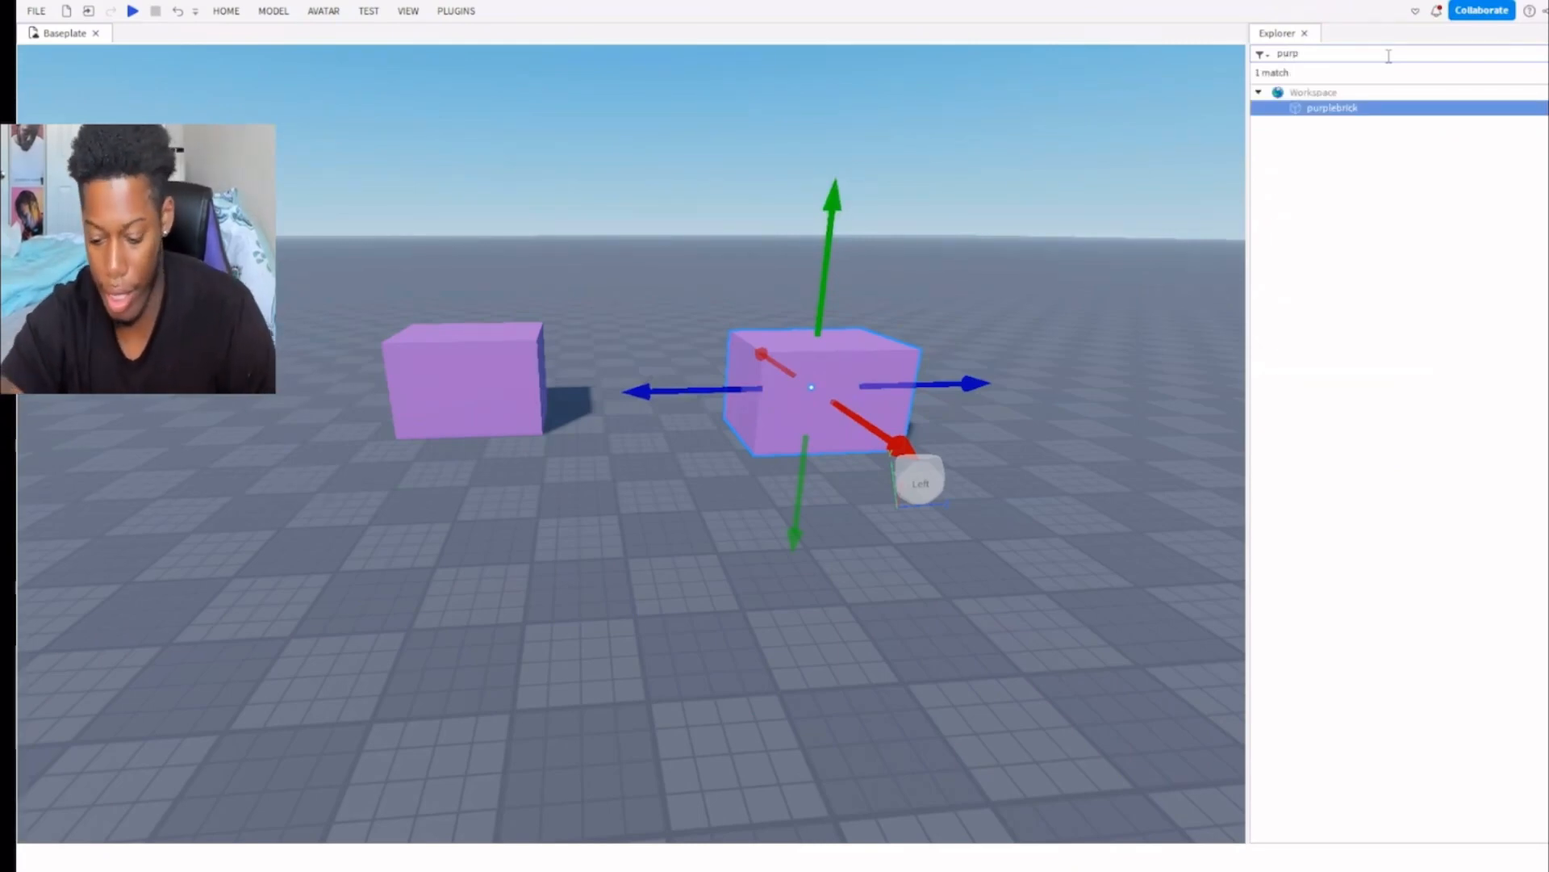
key("BackSpace")
key("BackSpace")
key("BackSpace")
key("BackSpace")
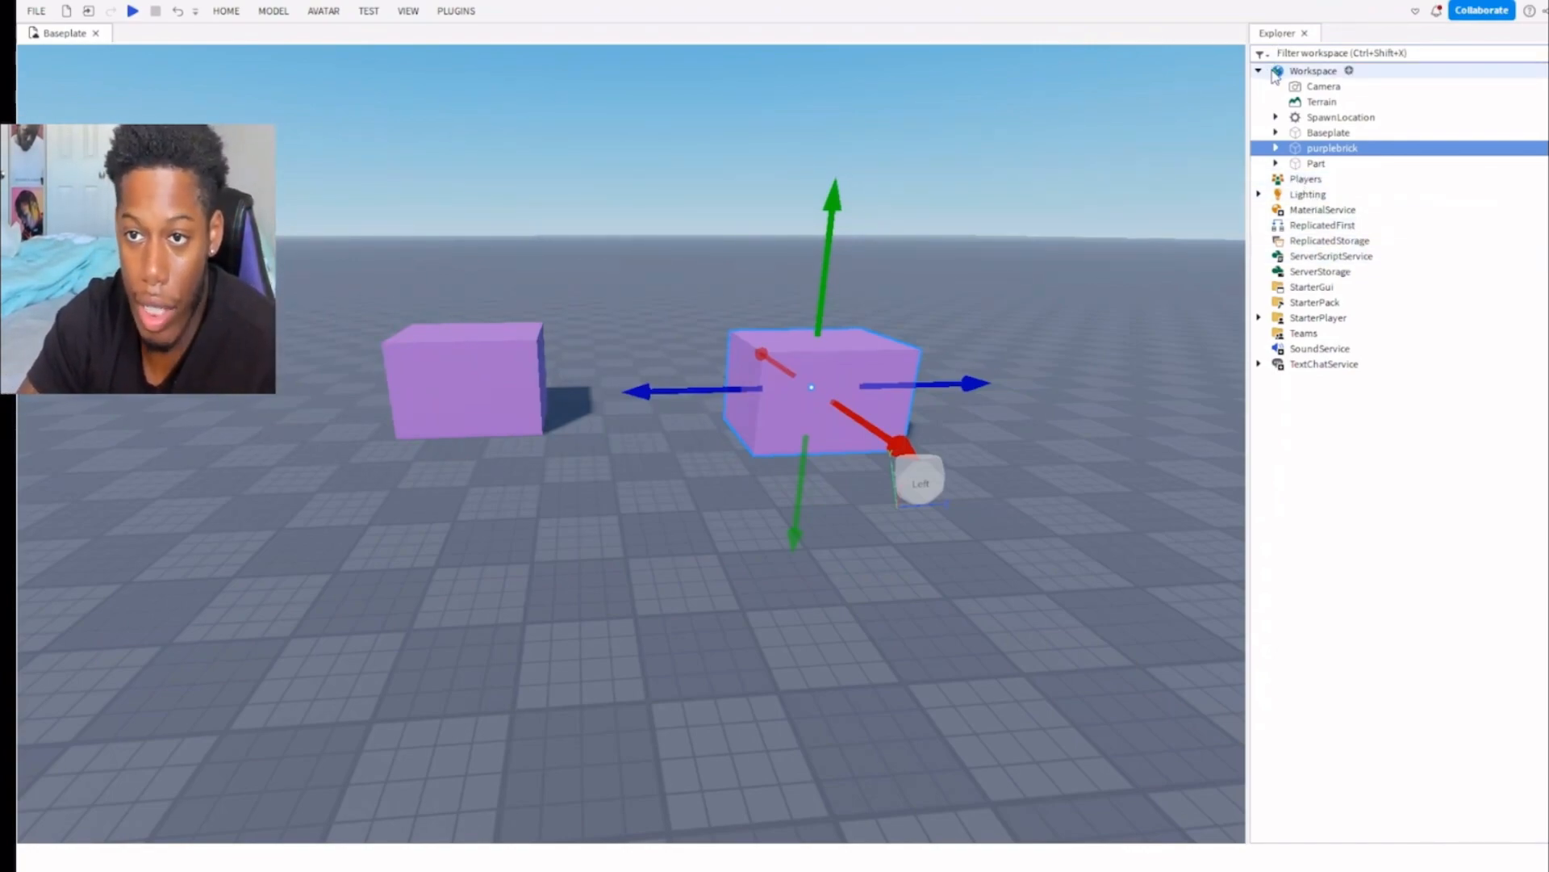
Look over the Workspace and Players entries in the Explorer and expand Lighting to show its child objects.
left_click(1301, 71)
left_click(1306, 183)
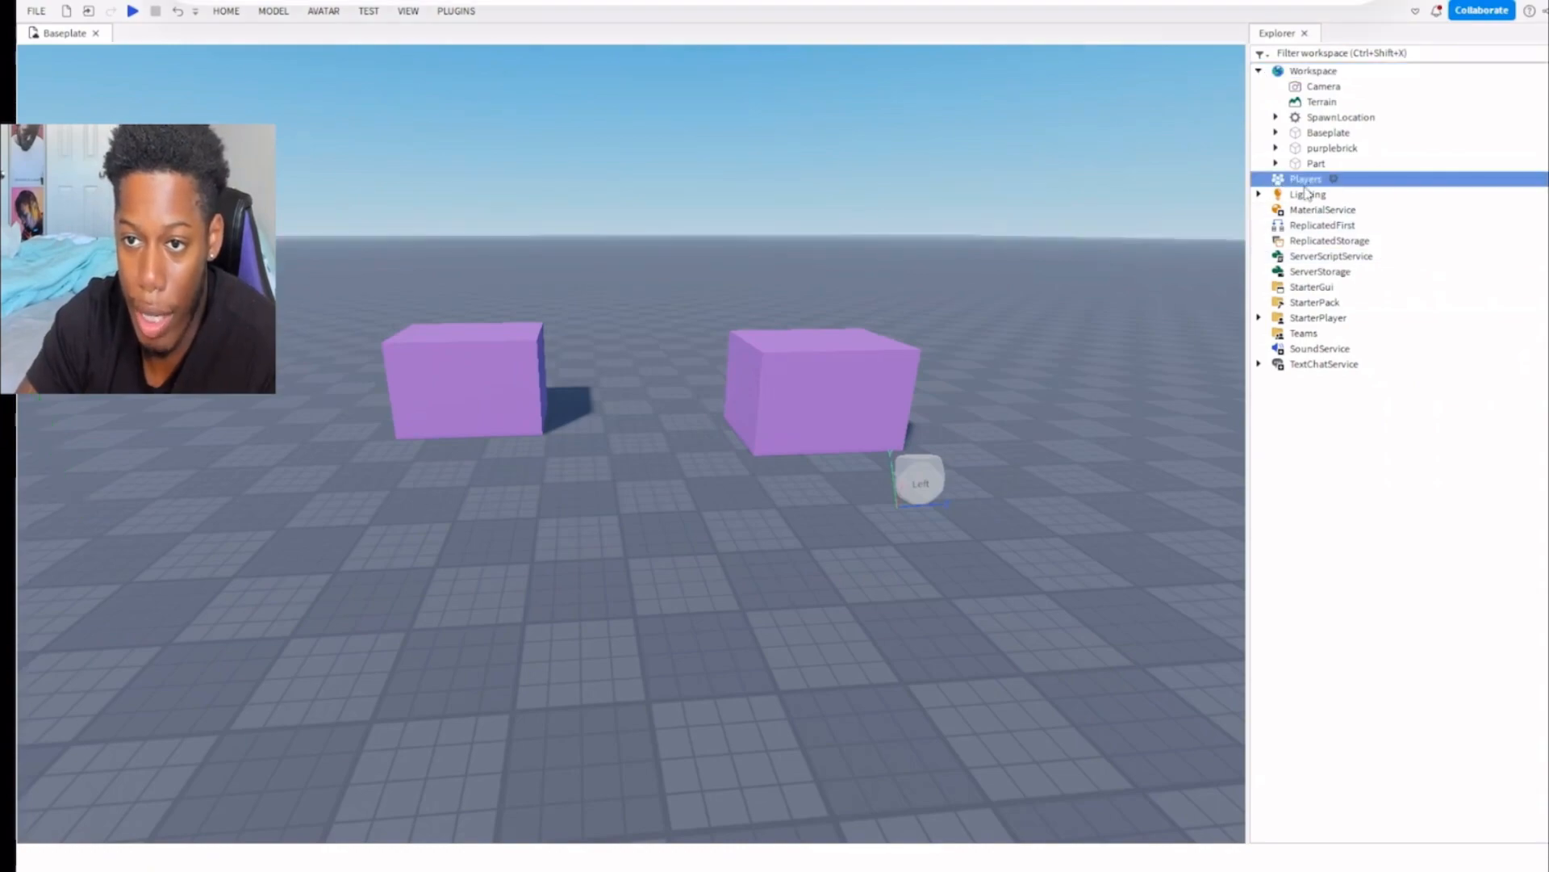
double_click(1317, 198)
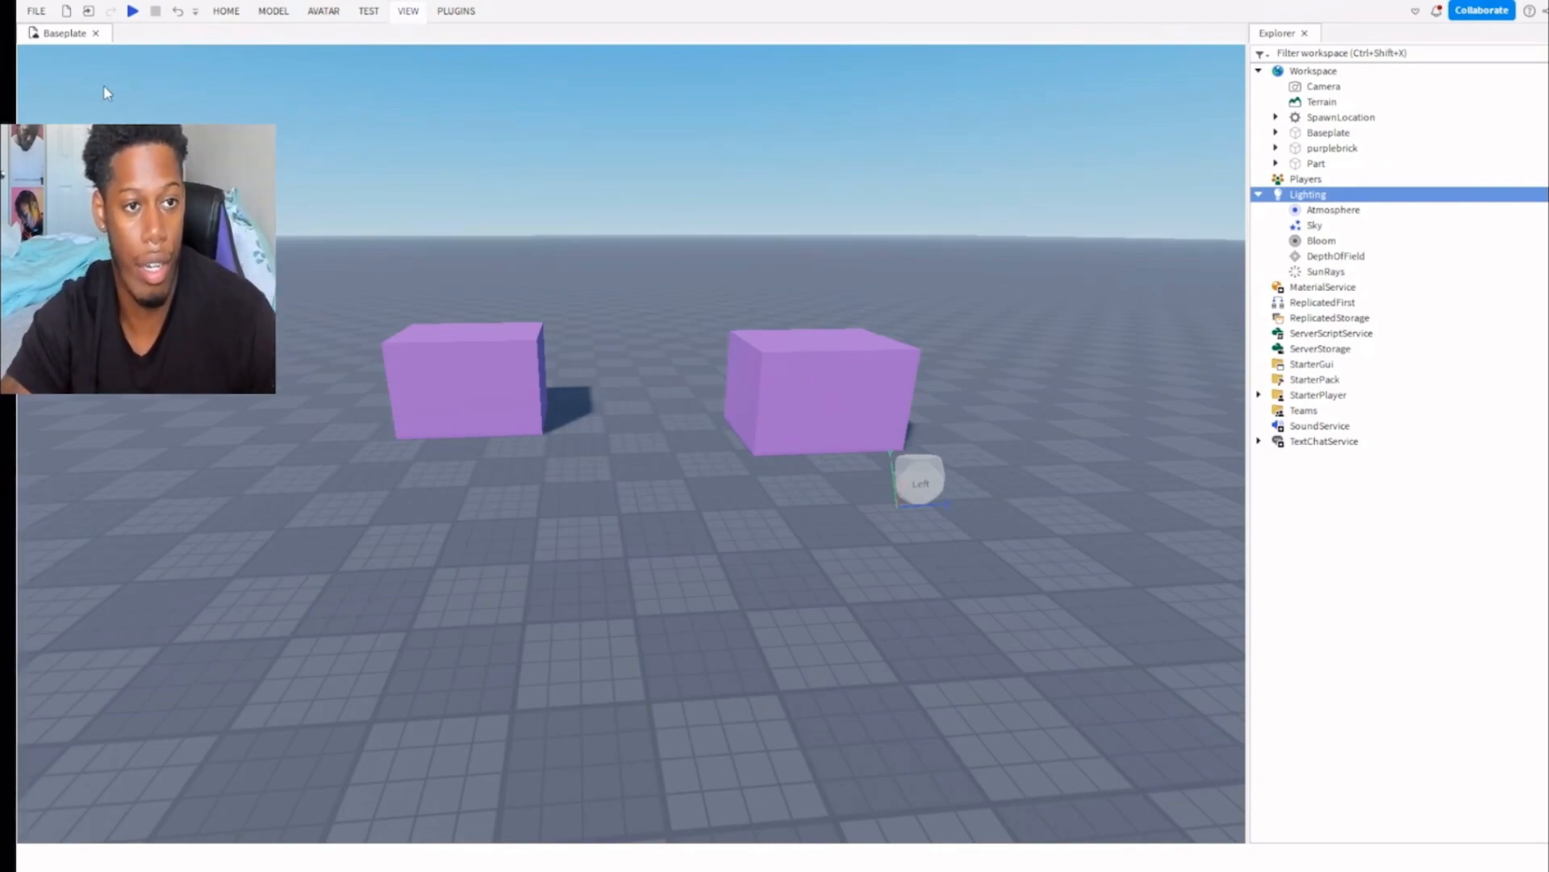
Open the Toolbox and search its models for "night".
left_click(143, 59)
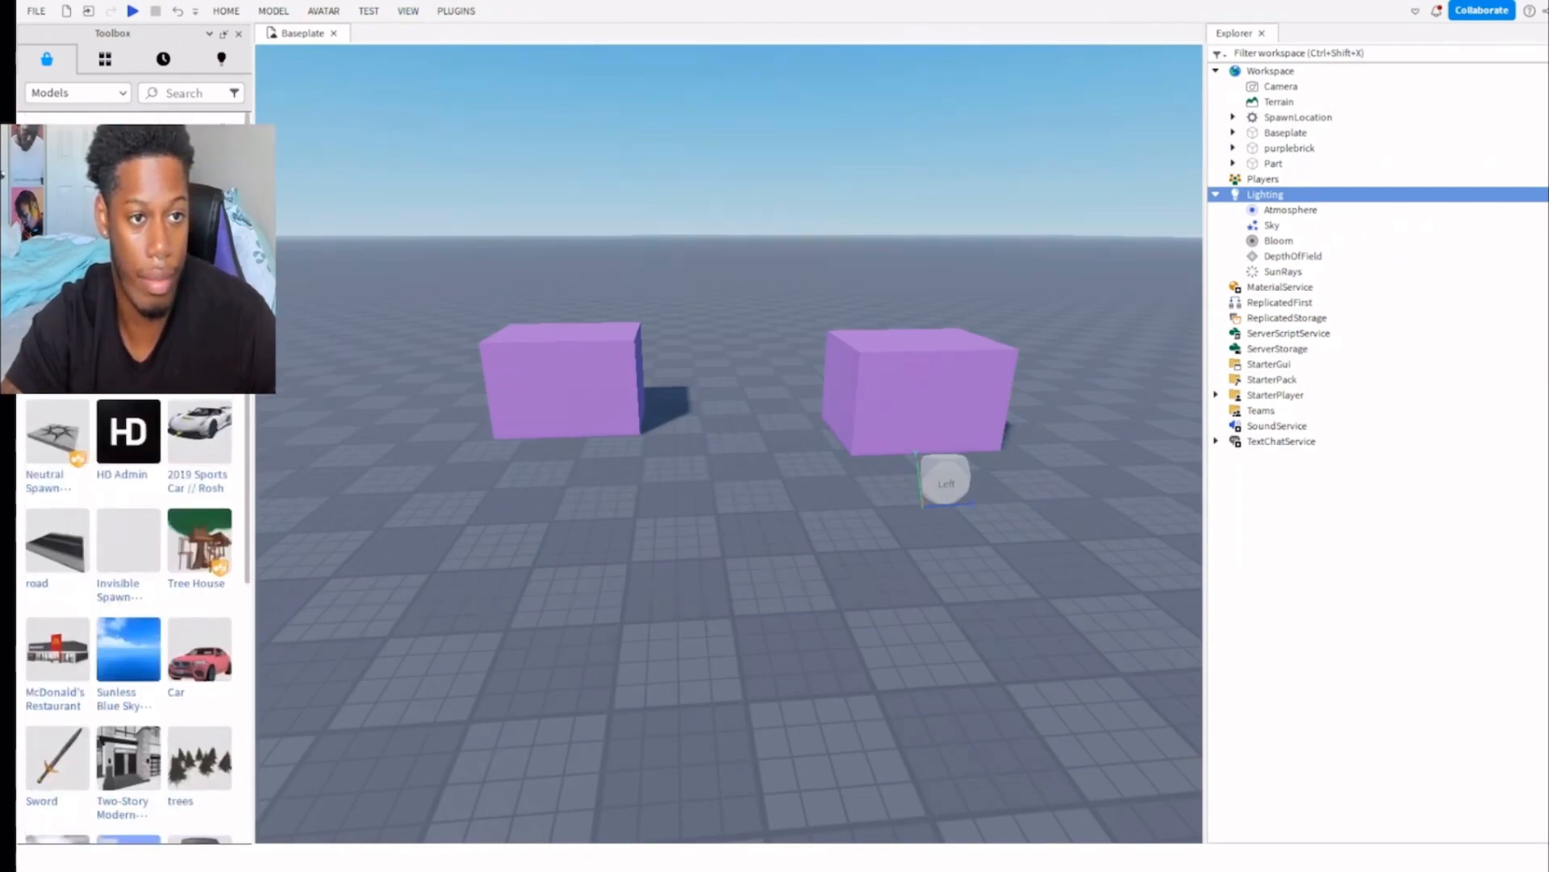
left_click(186, 94)
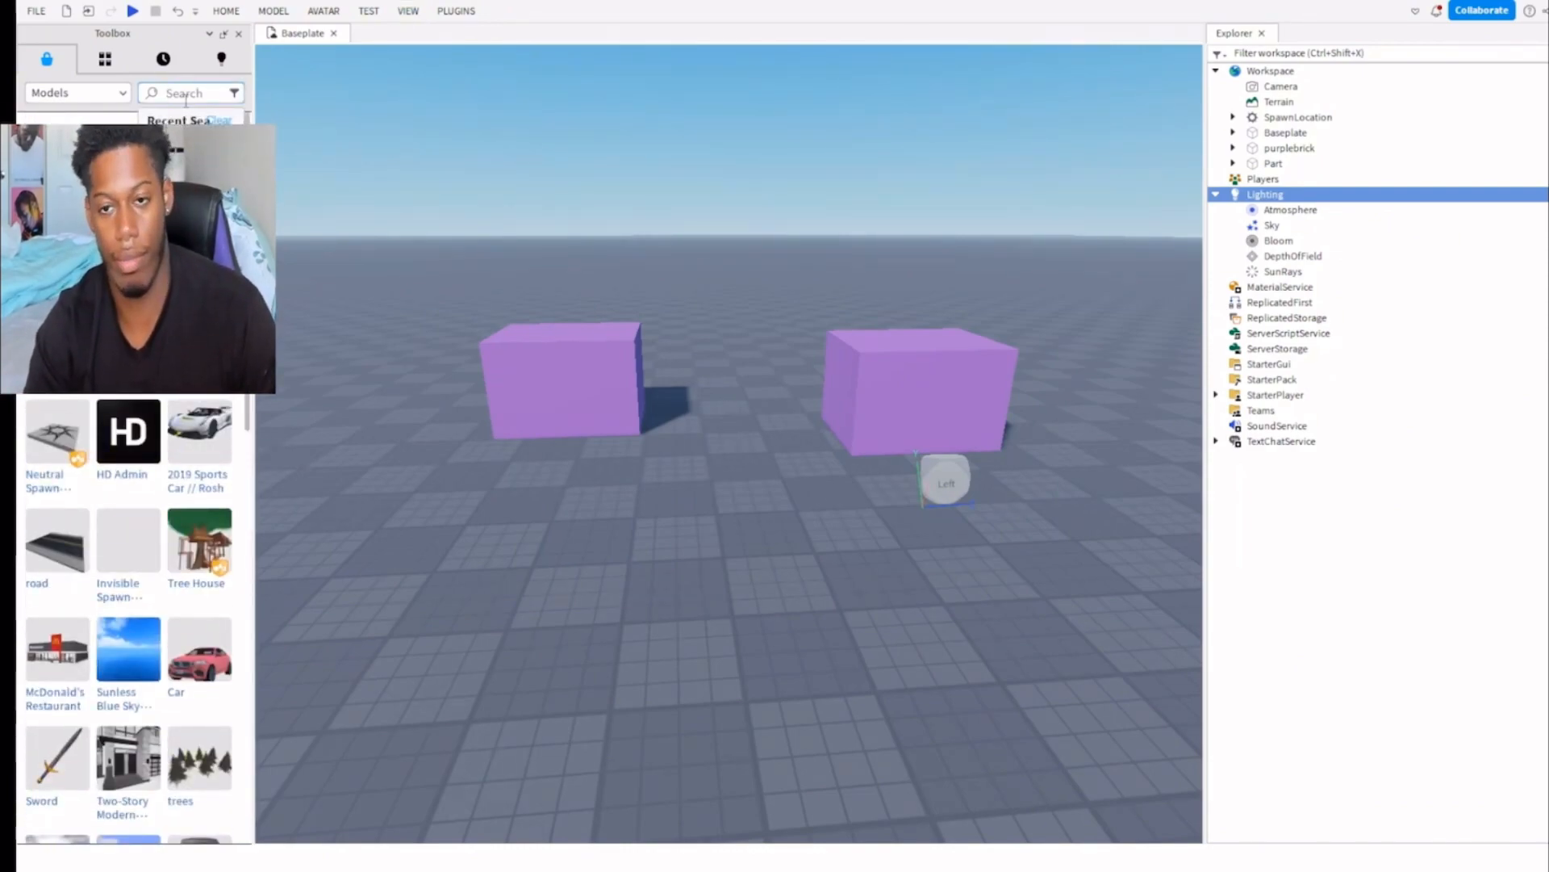
type("night")
key("Return")
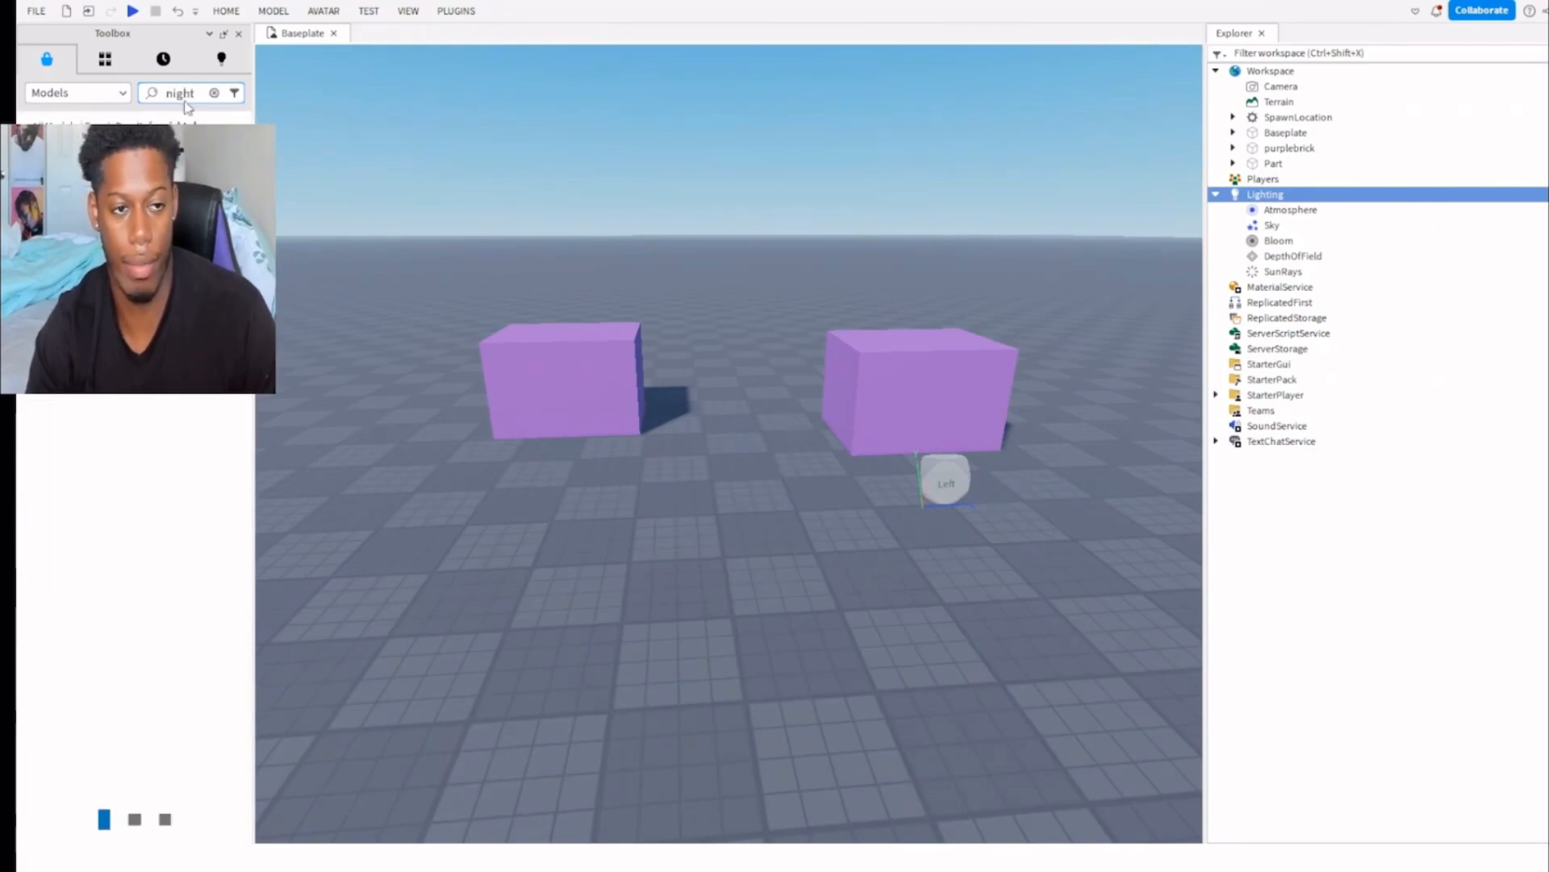
Insert the Night Sky model from the search results and dismiss its details.
left_click(151, 284)
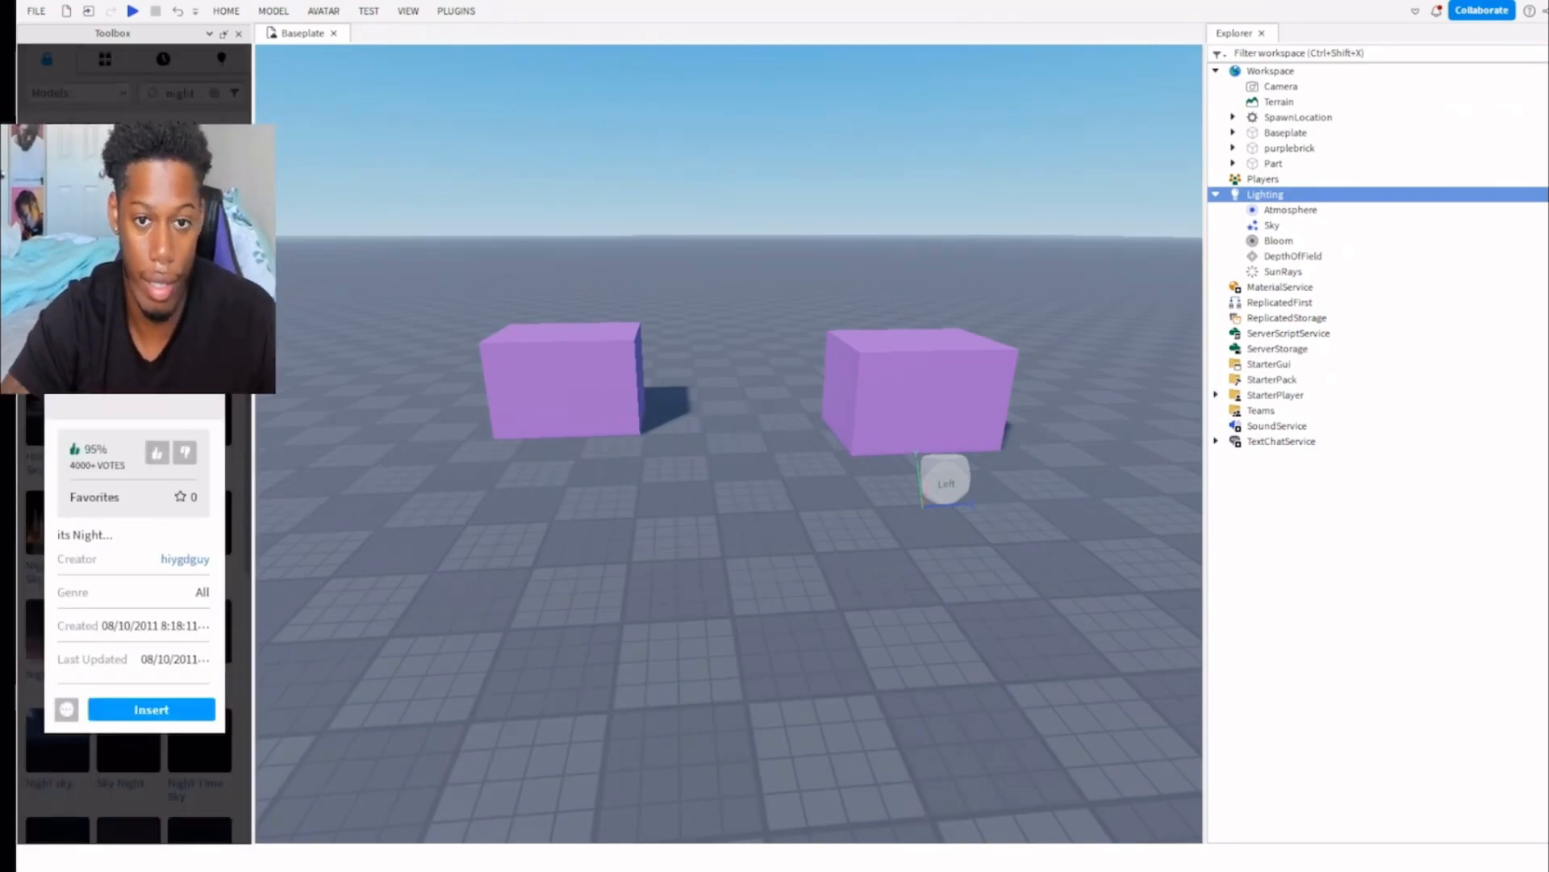
left_click(149, 795)
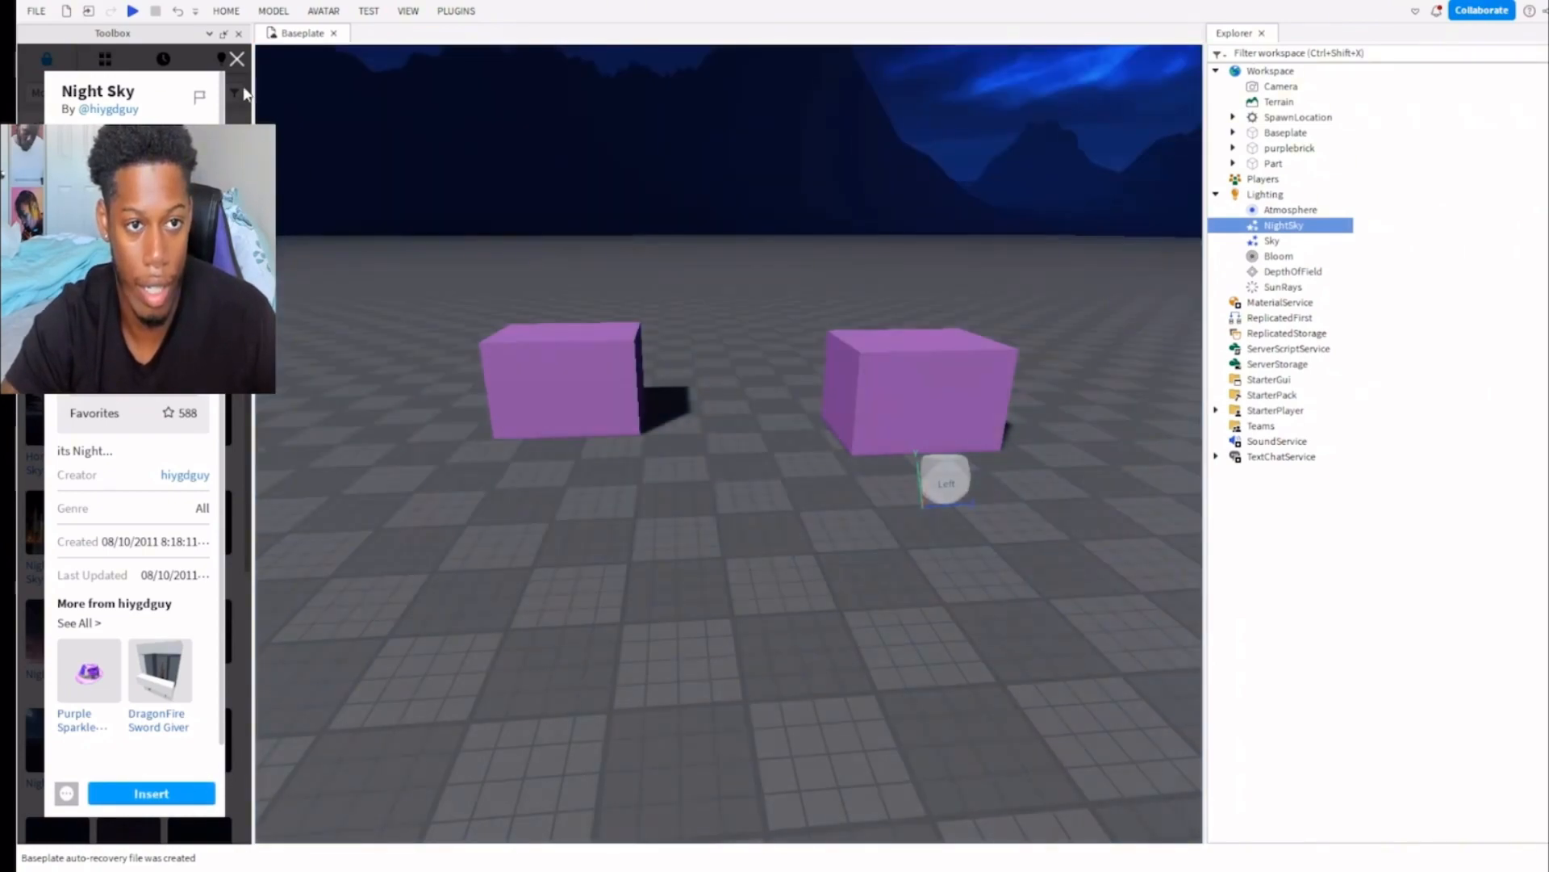
left_click(237, 58)
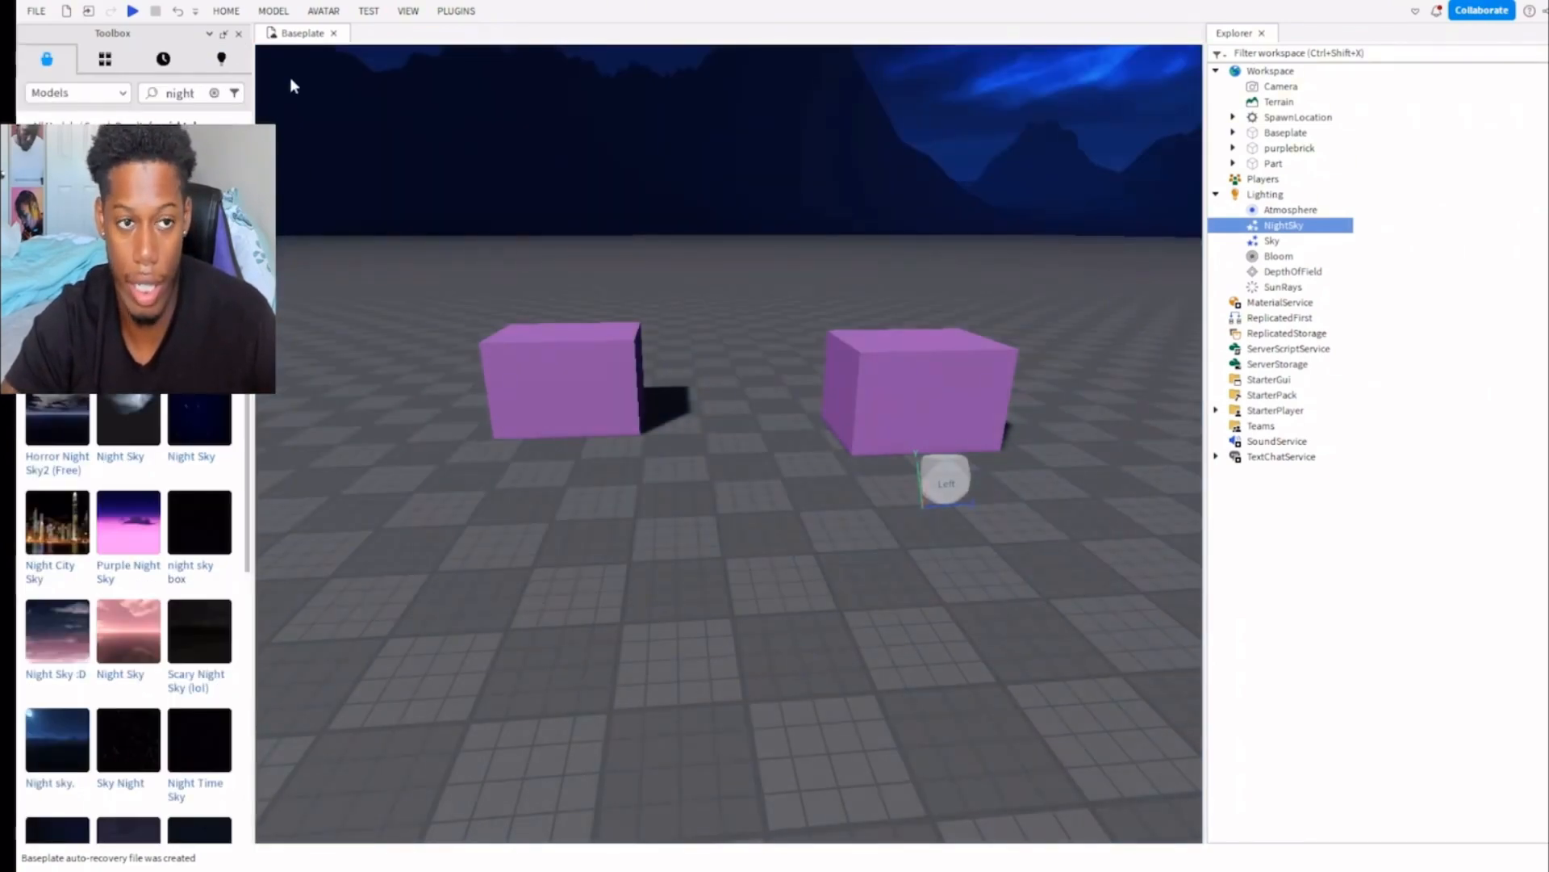
Close the Toolbox and look around the scene under the inserted night sky.
left_click(239, 34)
right_click_drag(778, 211, 778, 210)
key("s")
key("a")
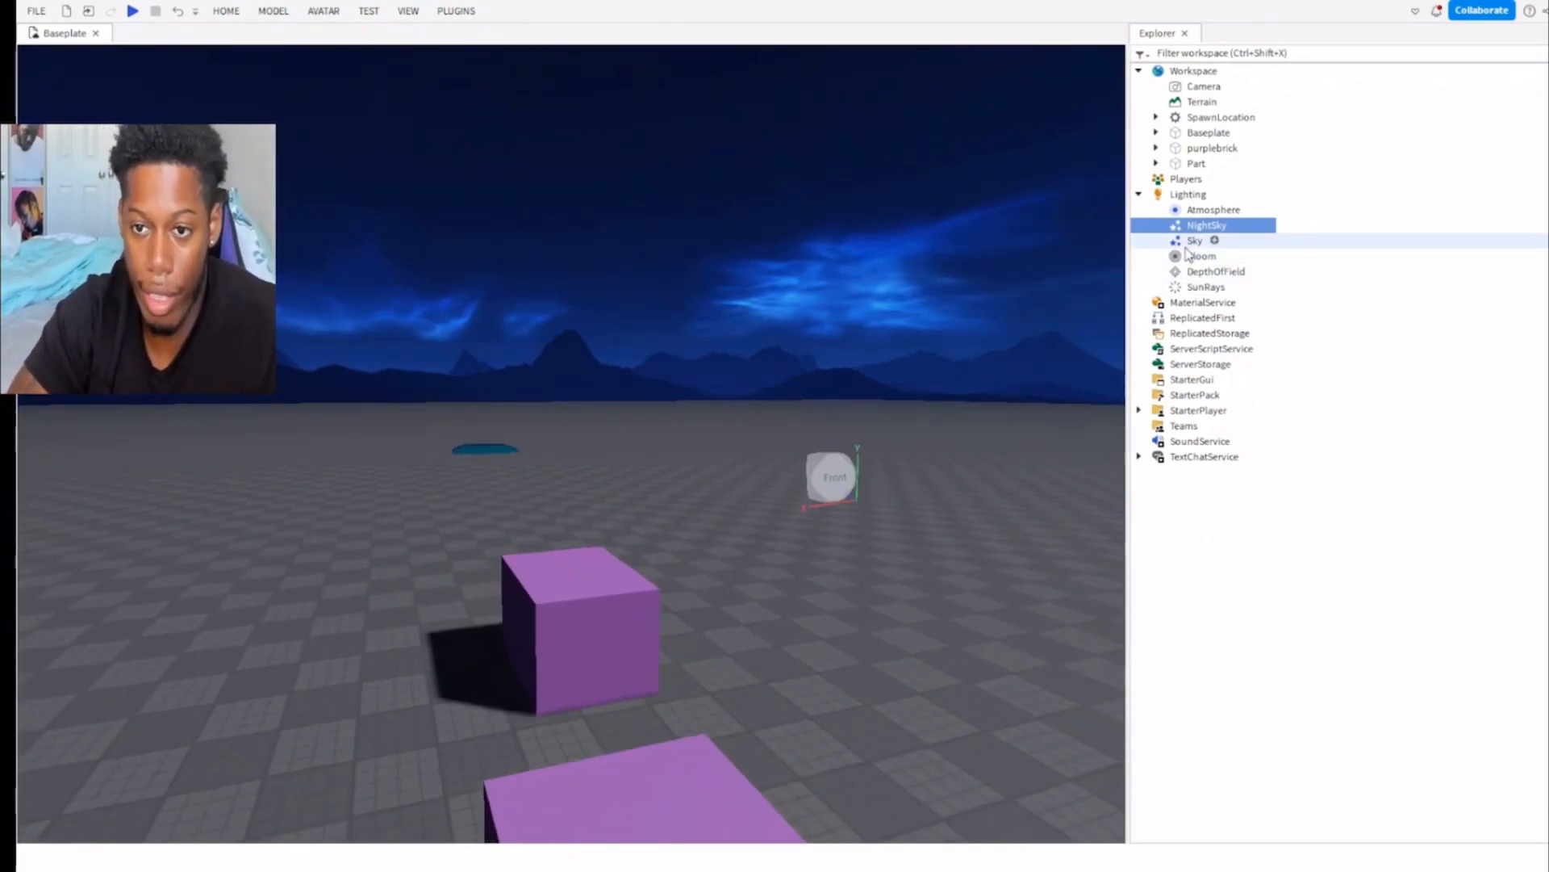
Look over the MaterialService and ReplicatedFirst entries in the Explorer.
left_click(1198, 320)
left_click(1189, 304)
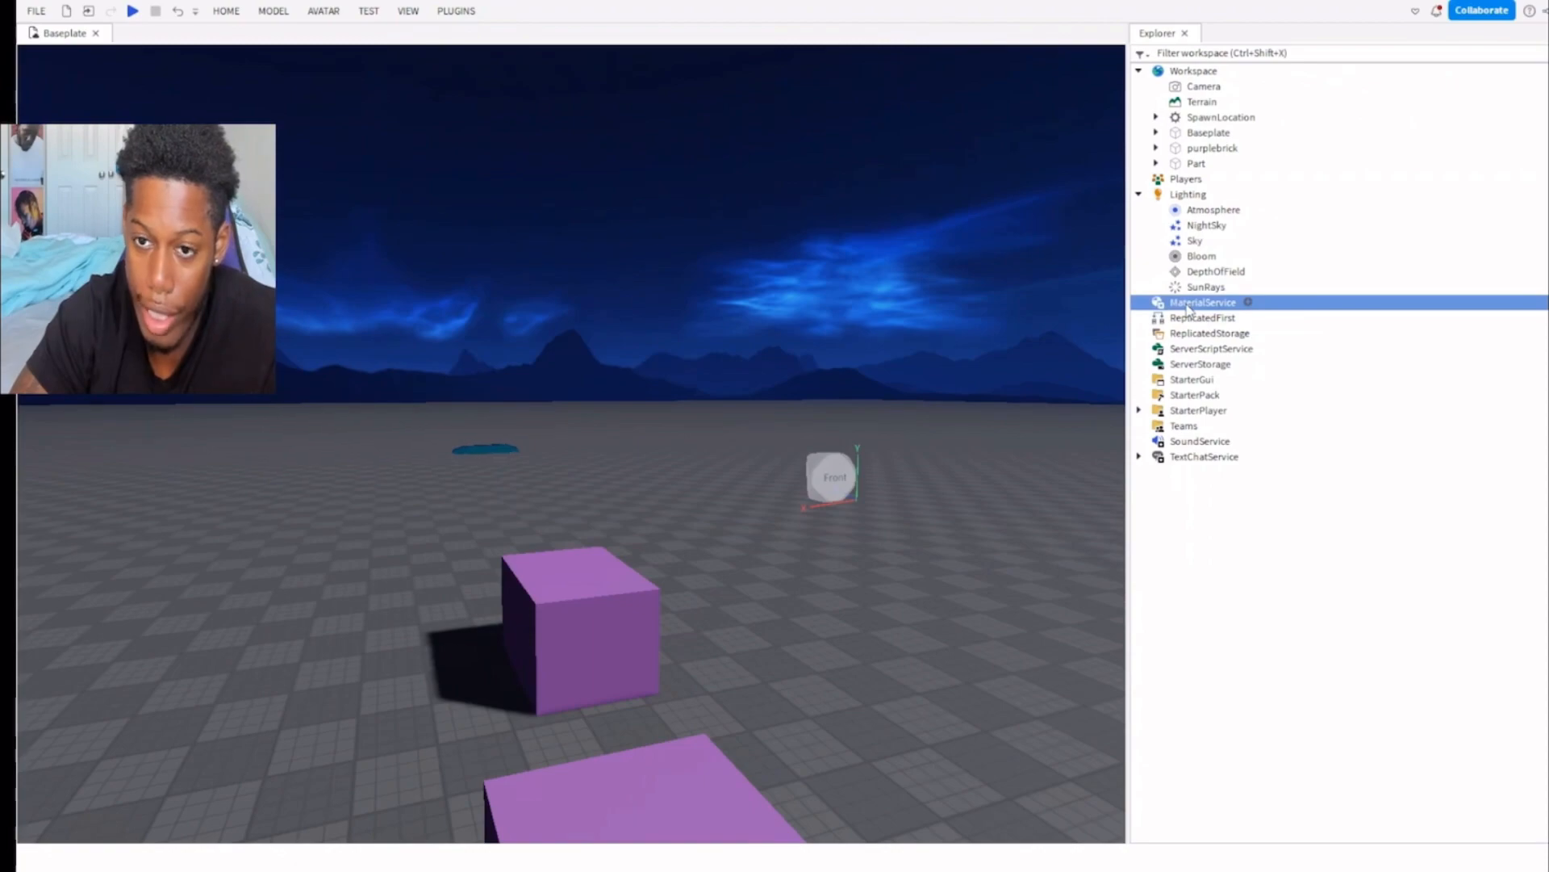
left_click(1162, 317)
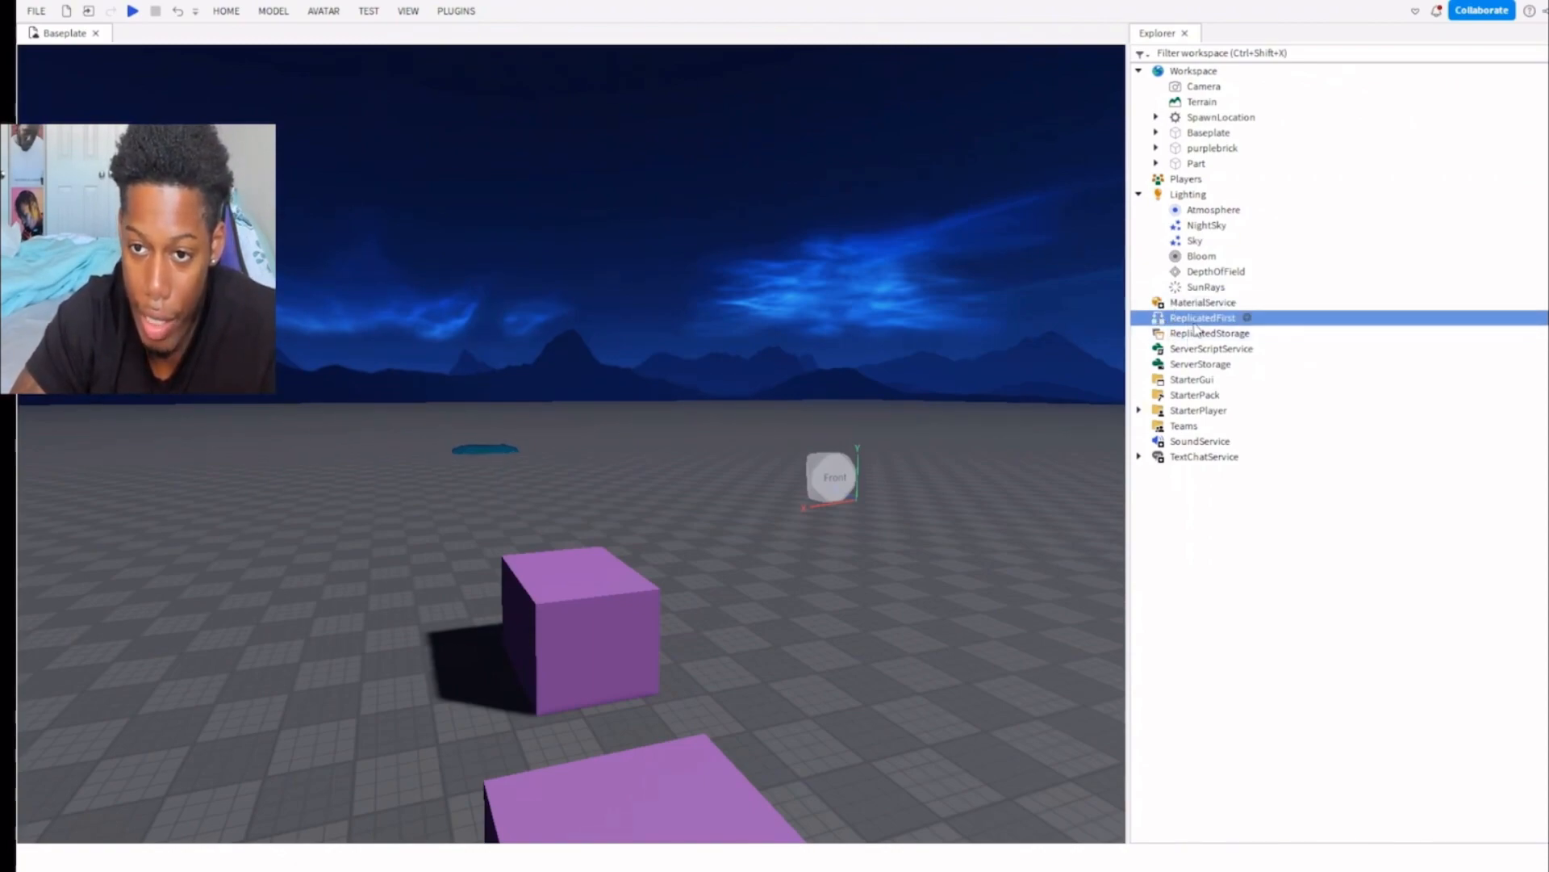
Move the purplebrick part from the Workspace into ReplicatedStorage and look at the spot it occupied.
left_click(1193, 334)
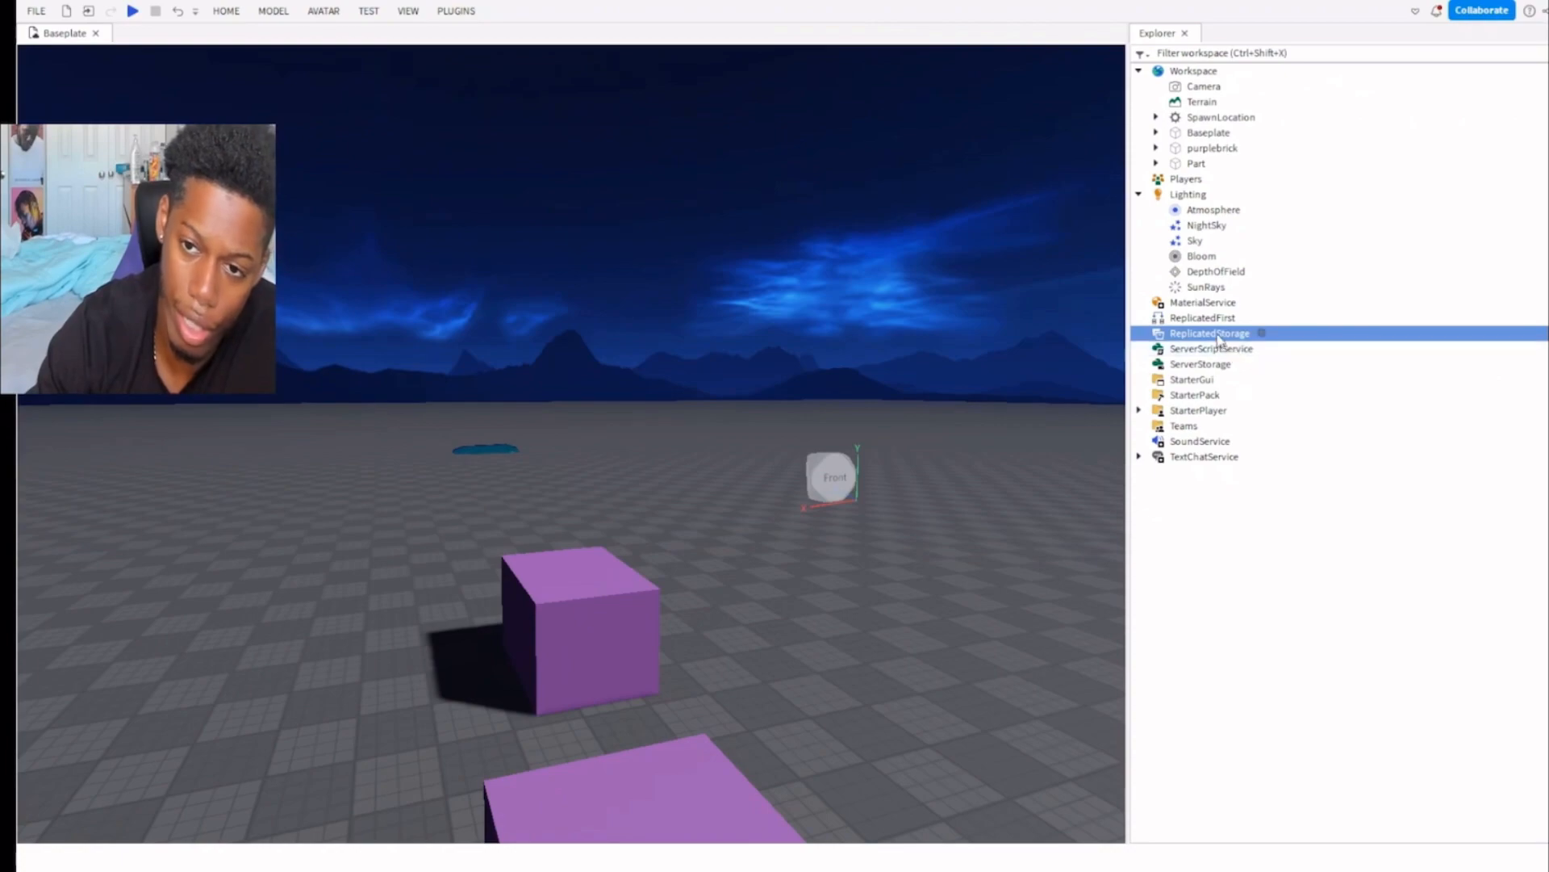
double_click(1216, 334)
left_click(563, 617)
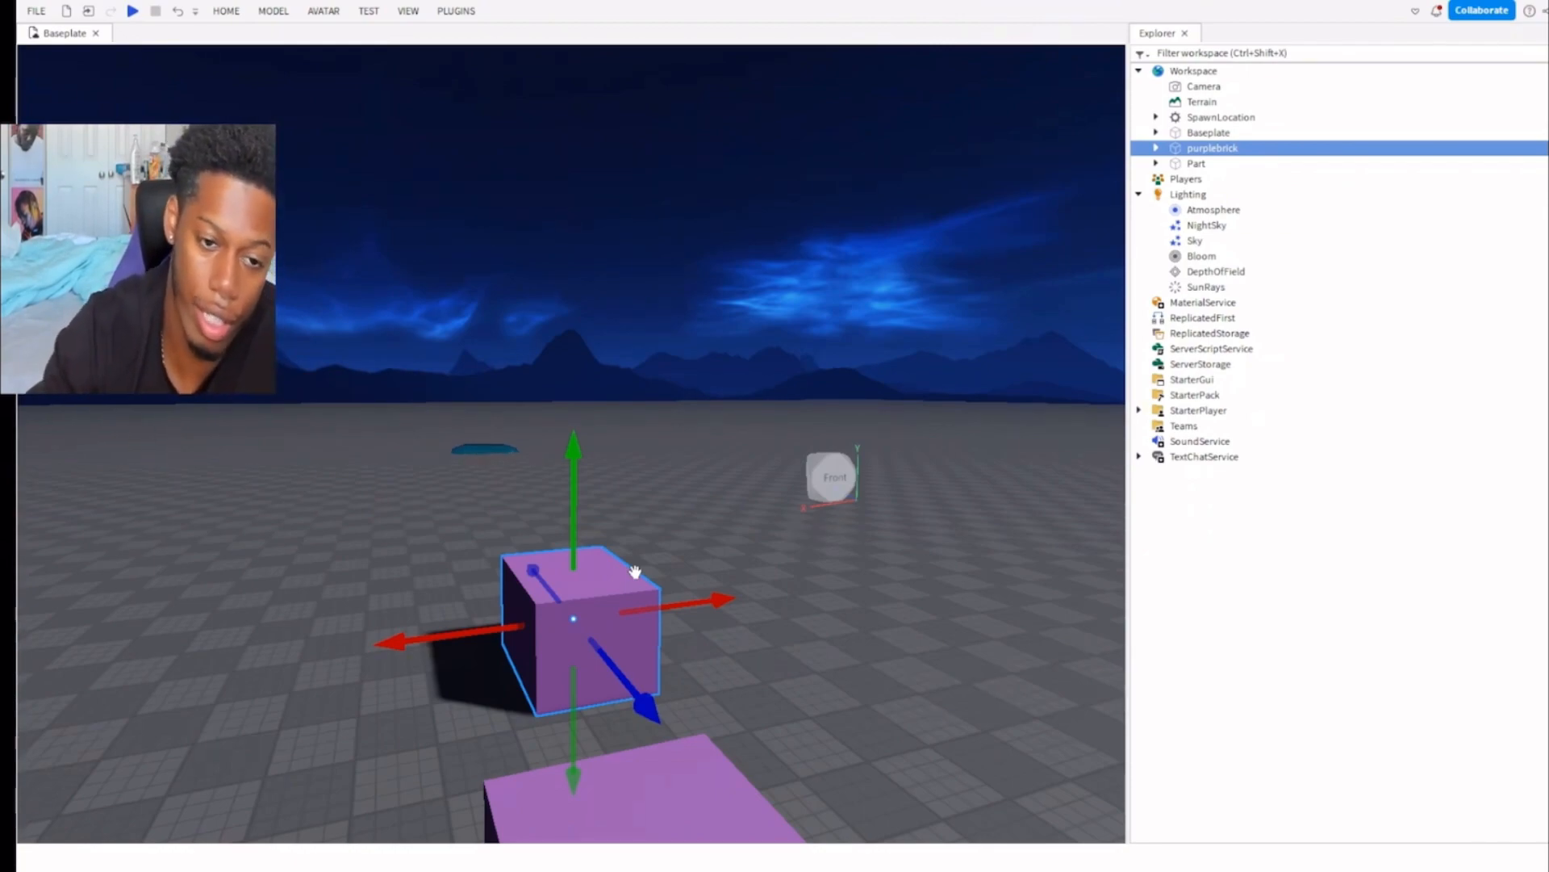
right_click_drag(792, 411, 791, 412)
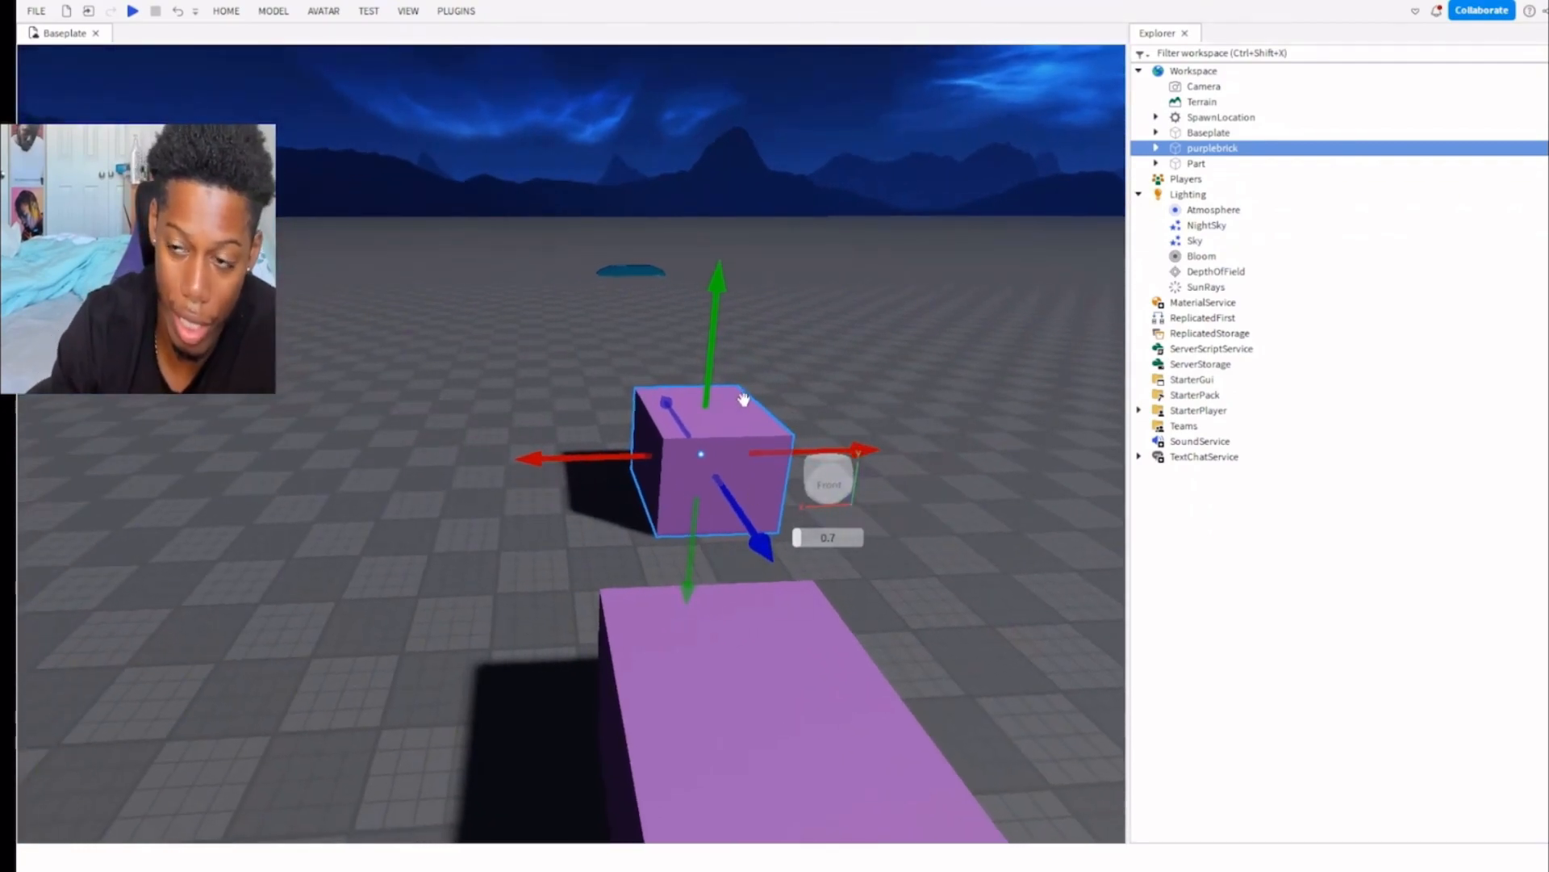
left_click(1198, 163)
left_click(1196, 149)
left_click_drag(1217, 154, 1201, 315)
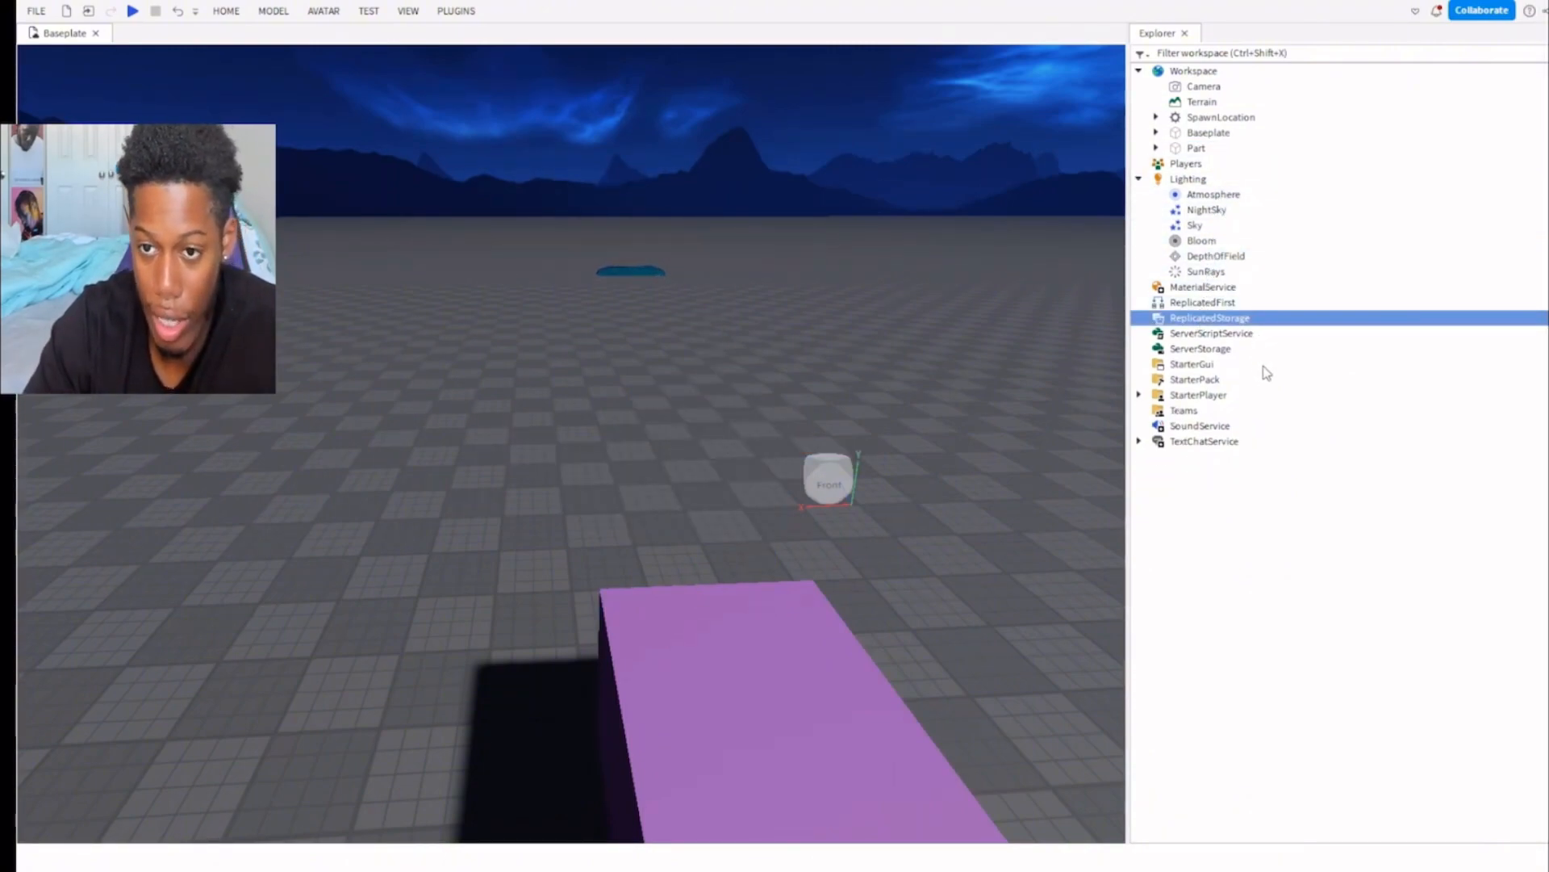
left_click(1283, 337)
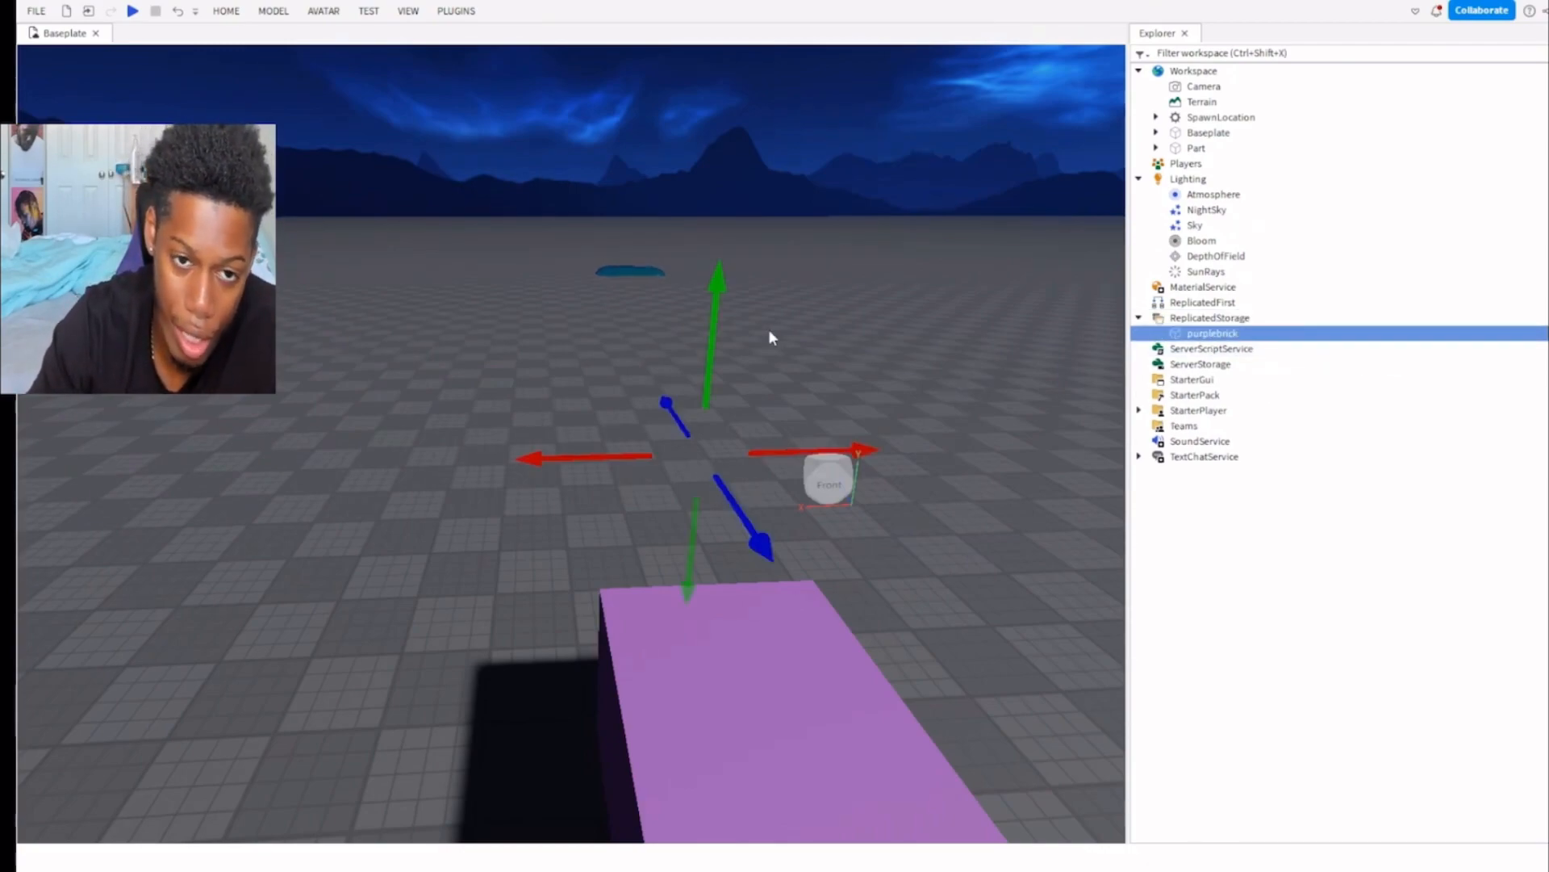
right_click_drag(783, 342, 794, 352)
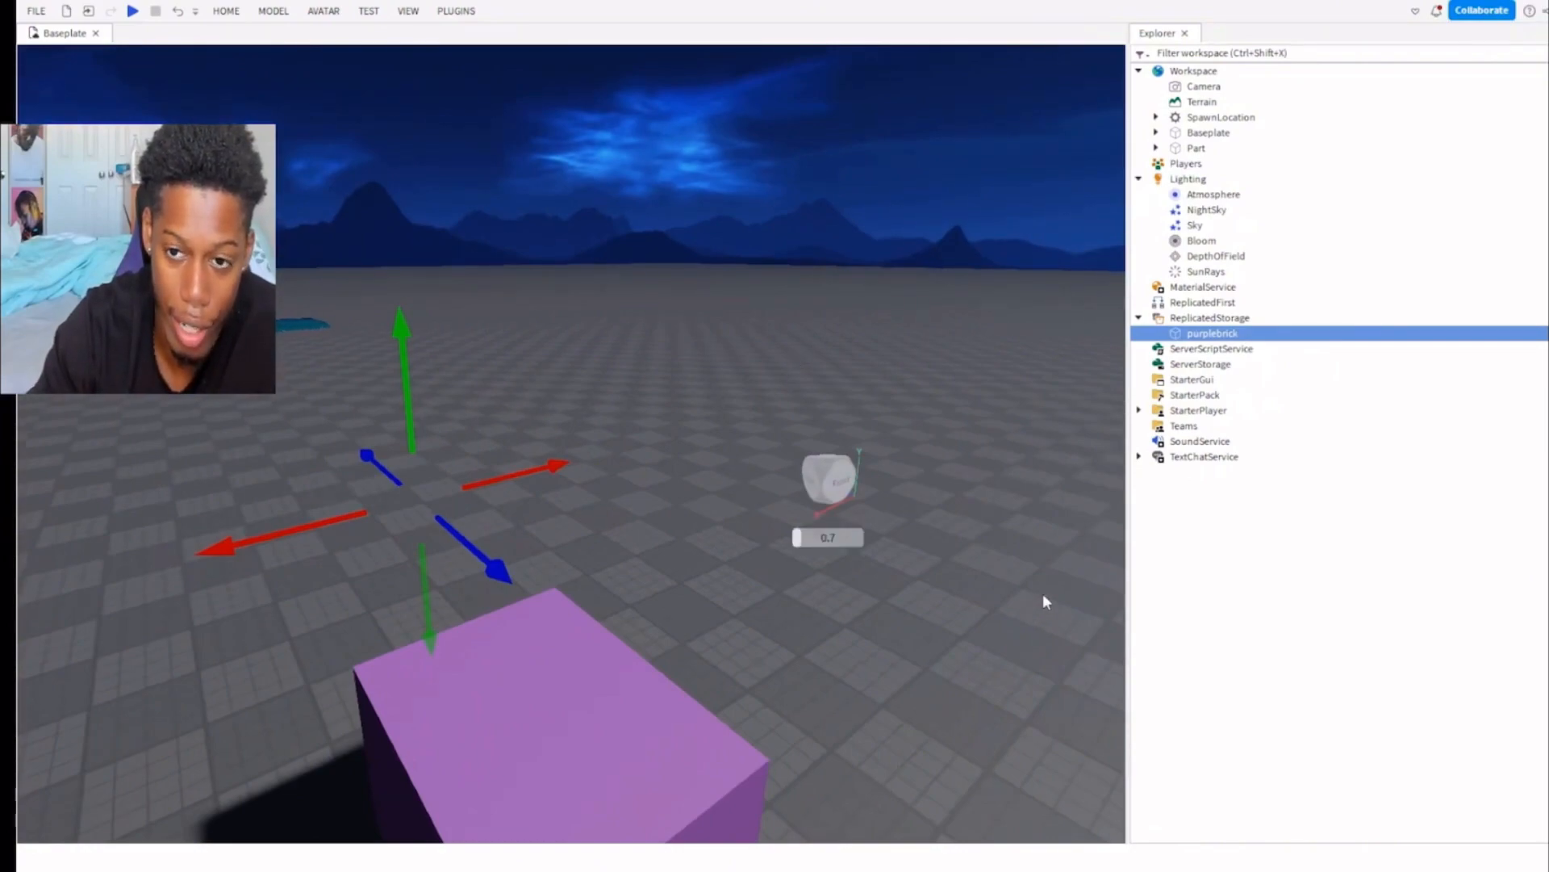
Look over the ServerScriptService and ServerStorage entries in the Explorer.
left_click(1203, 350)
right_click_drag(729, 402, 554, 411)
left_click(1207, 364)
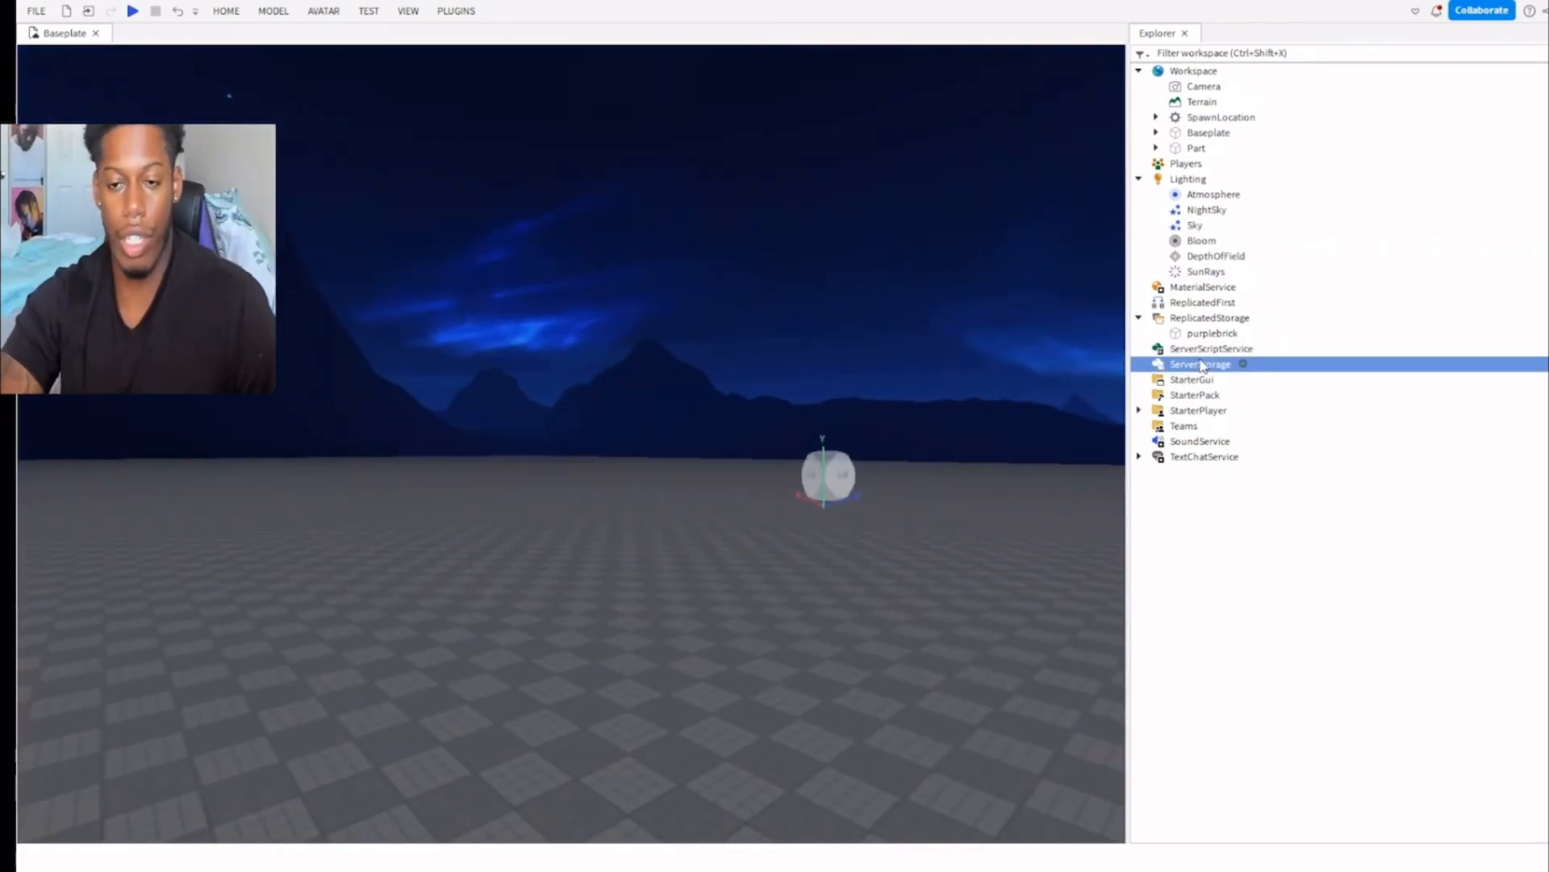
right_click_drag(810, 362, 810, 363)
Insert a ScreenGui containing a Frame under StarterGui and enlarge the Frame to cover most of the viewport.
left_click(1193, 379)
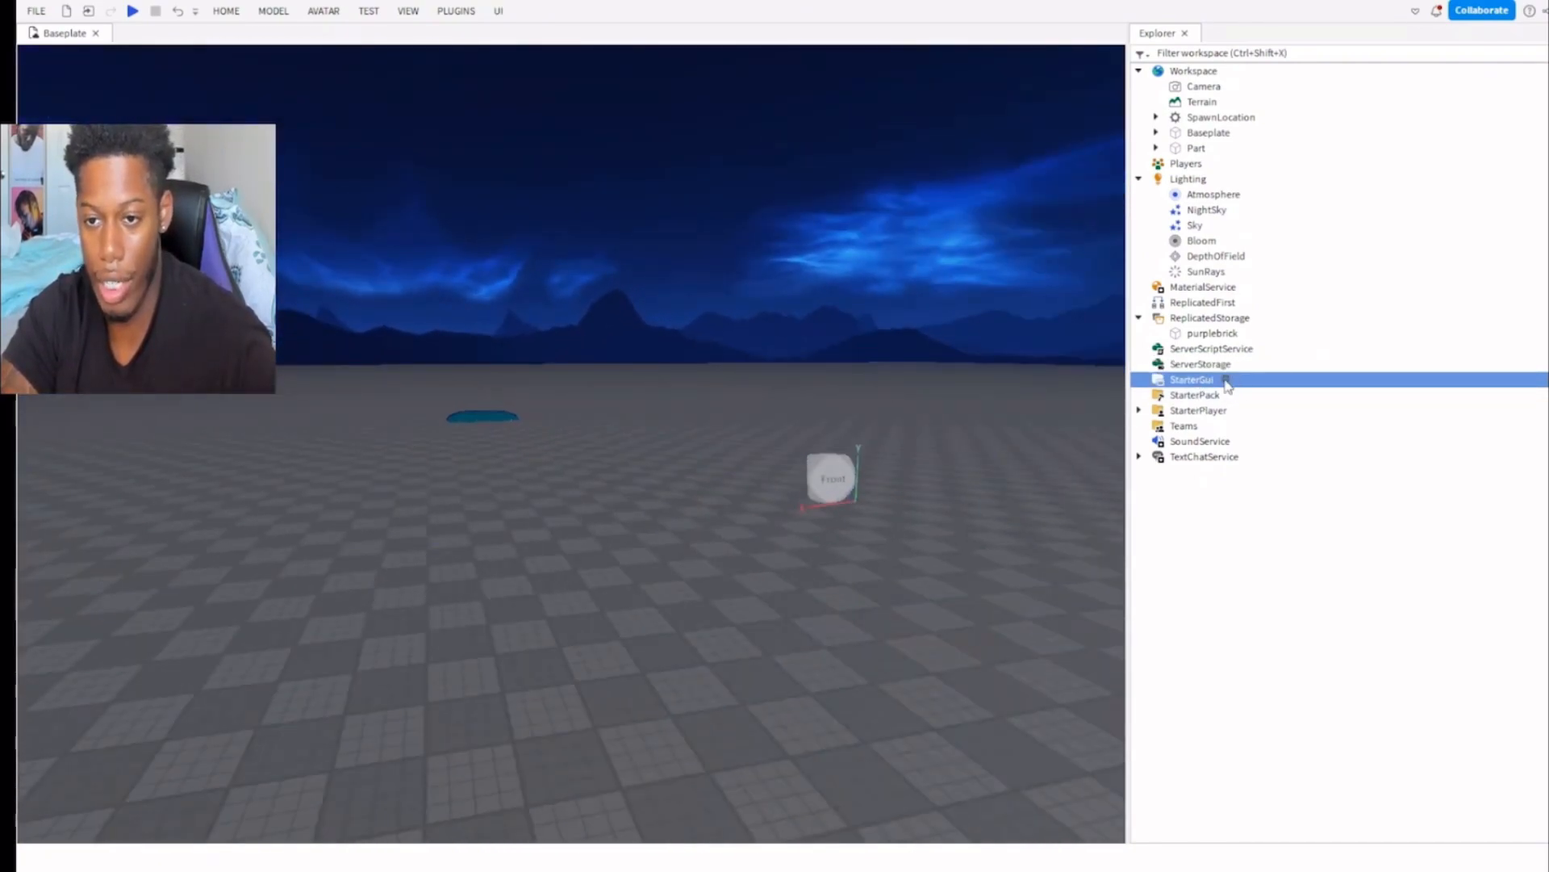
left_click(1202, 399)
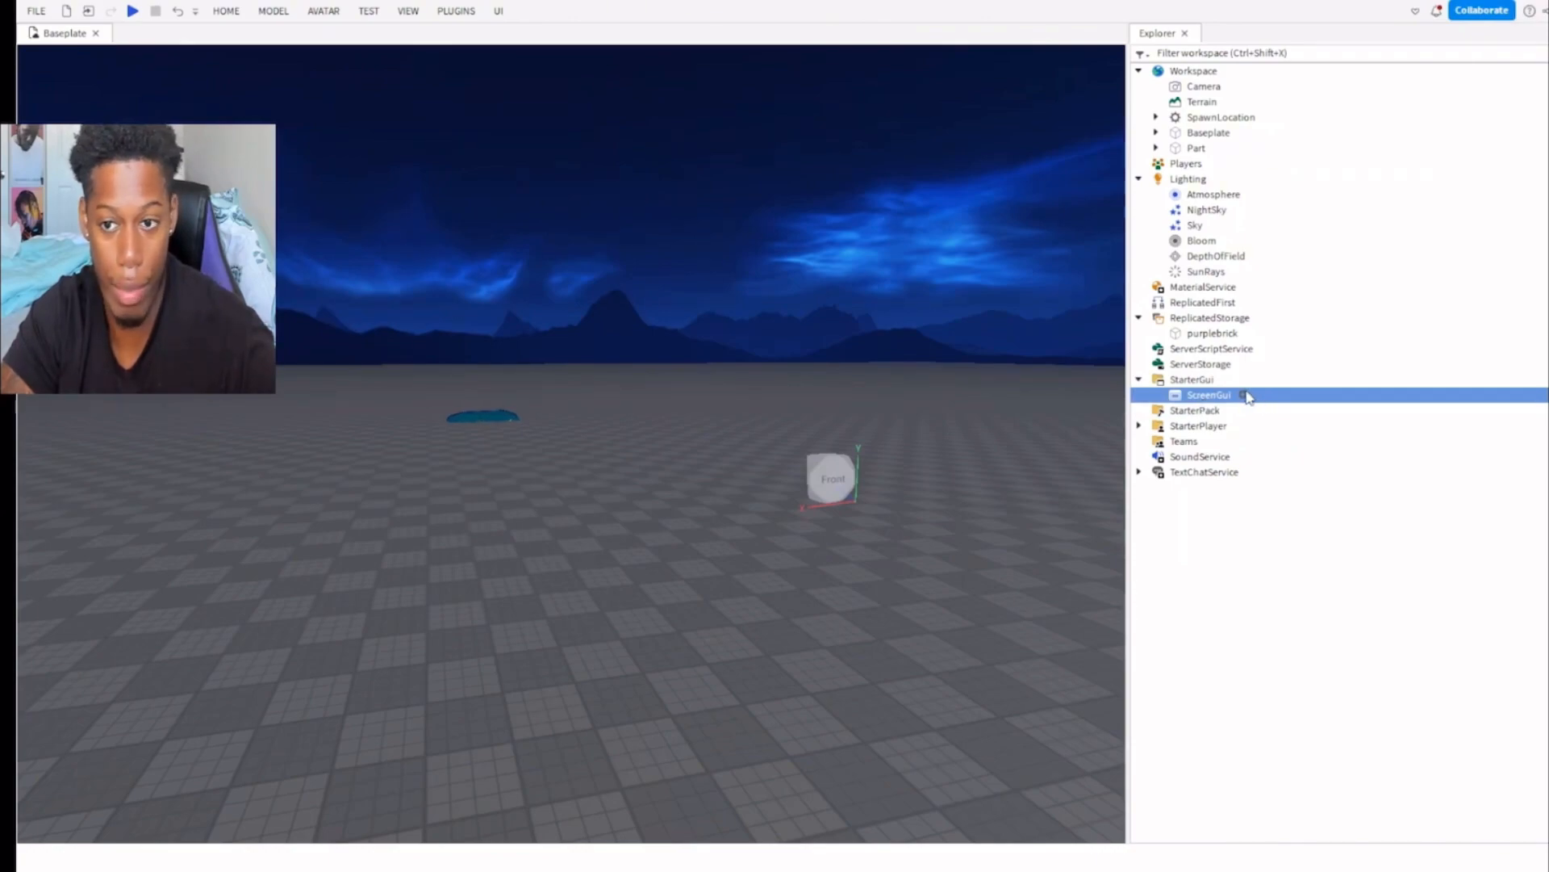
left_click(1181, 458)
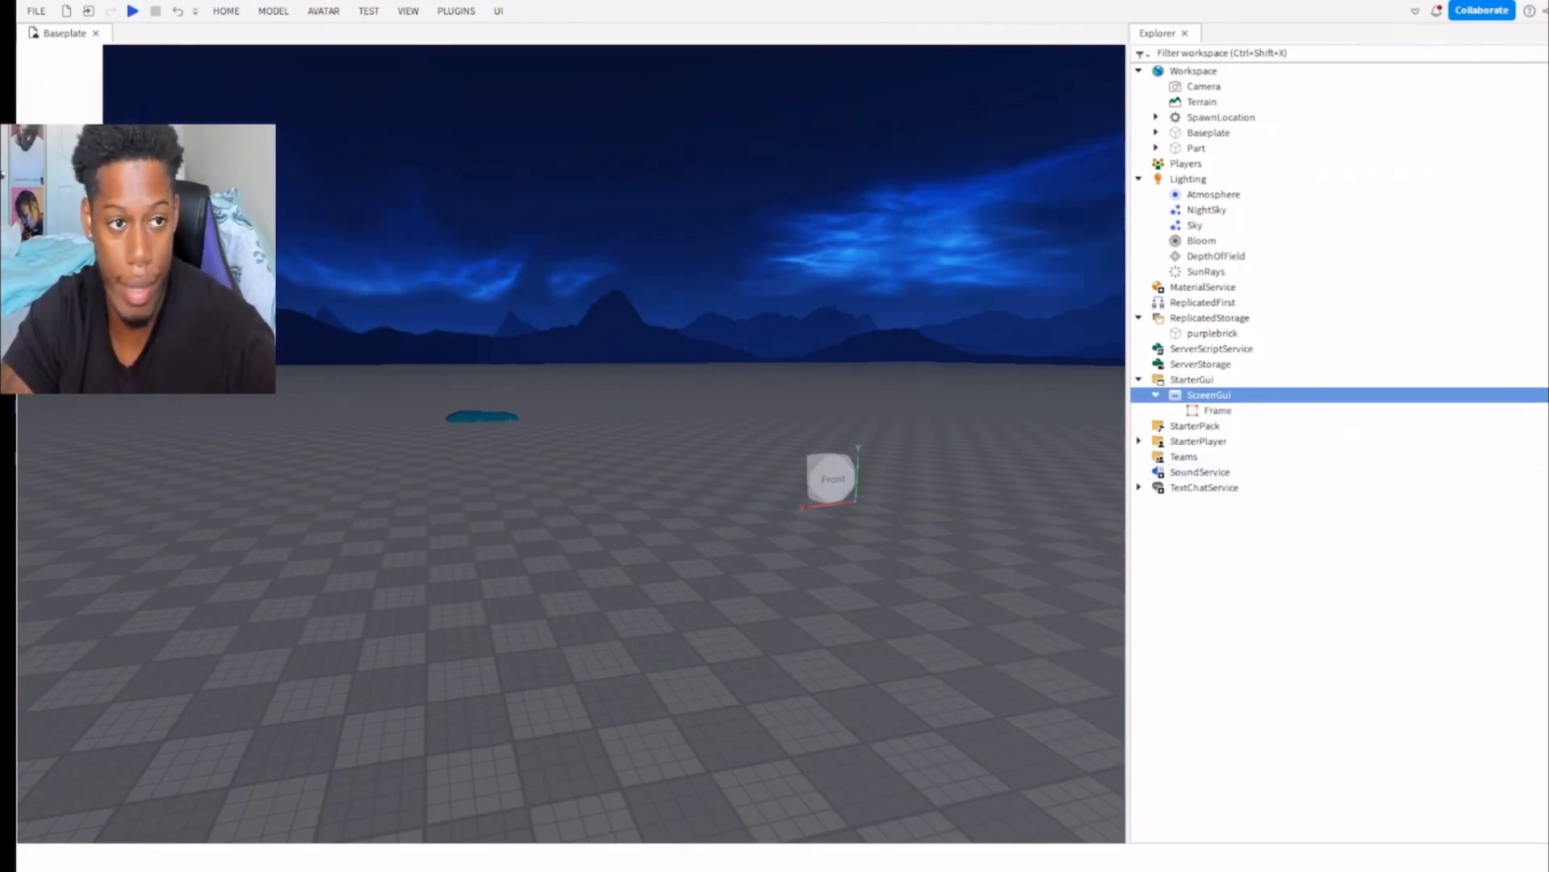
left_click(90, 118)
left_click_drag(103, 123, 1057, 829)
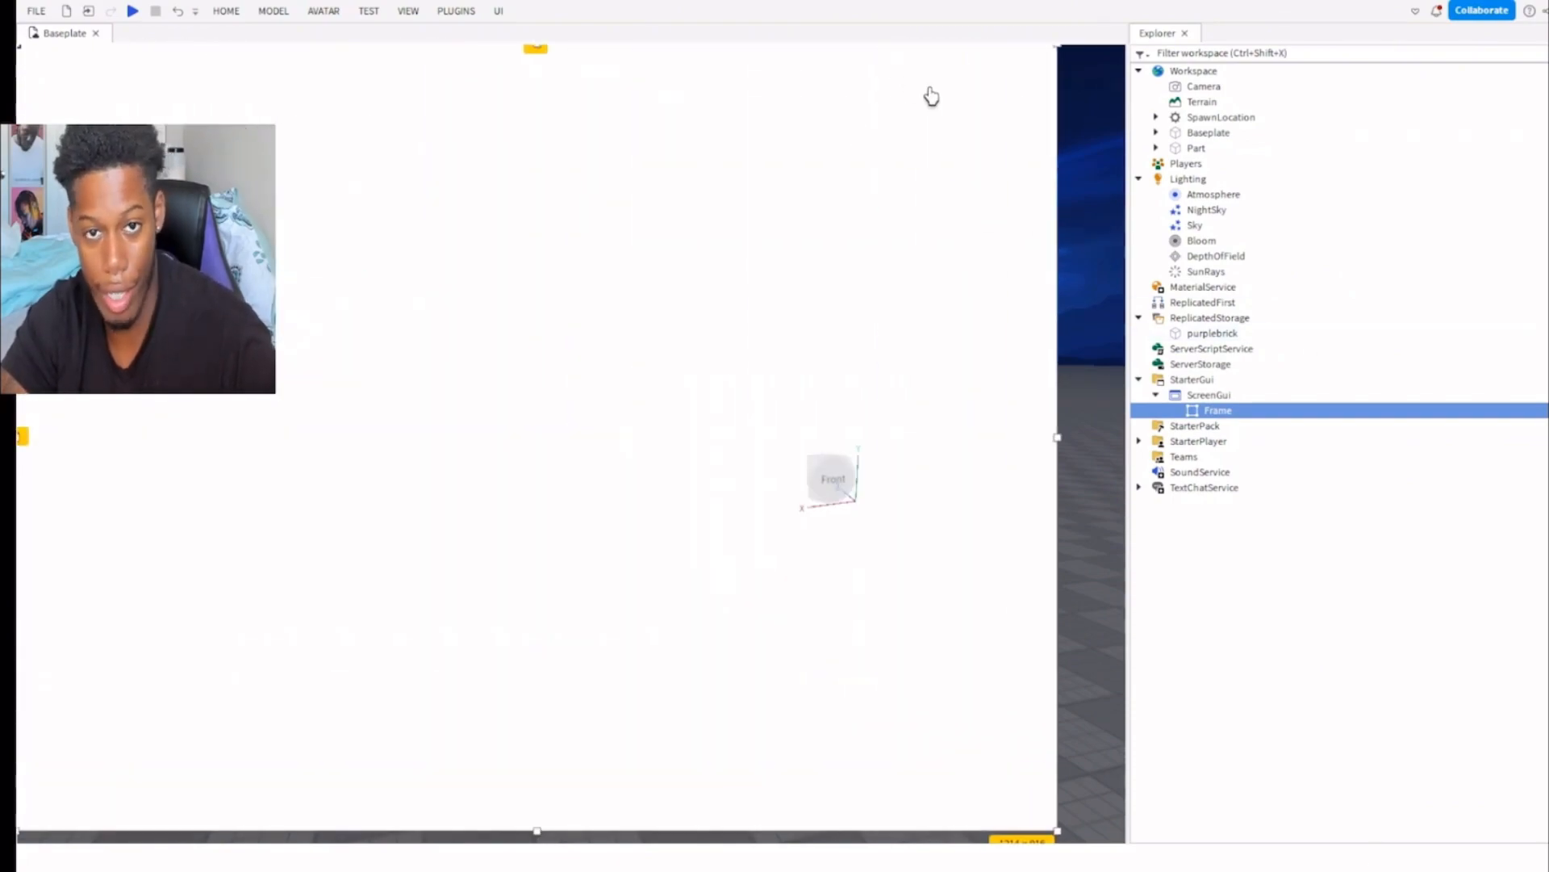
Delete the Frame and its ScreenGui from StarterGui.
key("Delete")
left_click(1208, 394)
key("Delete")
Insert a Tool into StarterPack and start a playtest.
left_click(1194, 400)
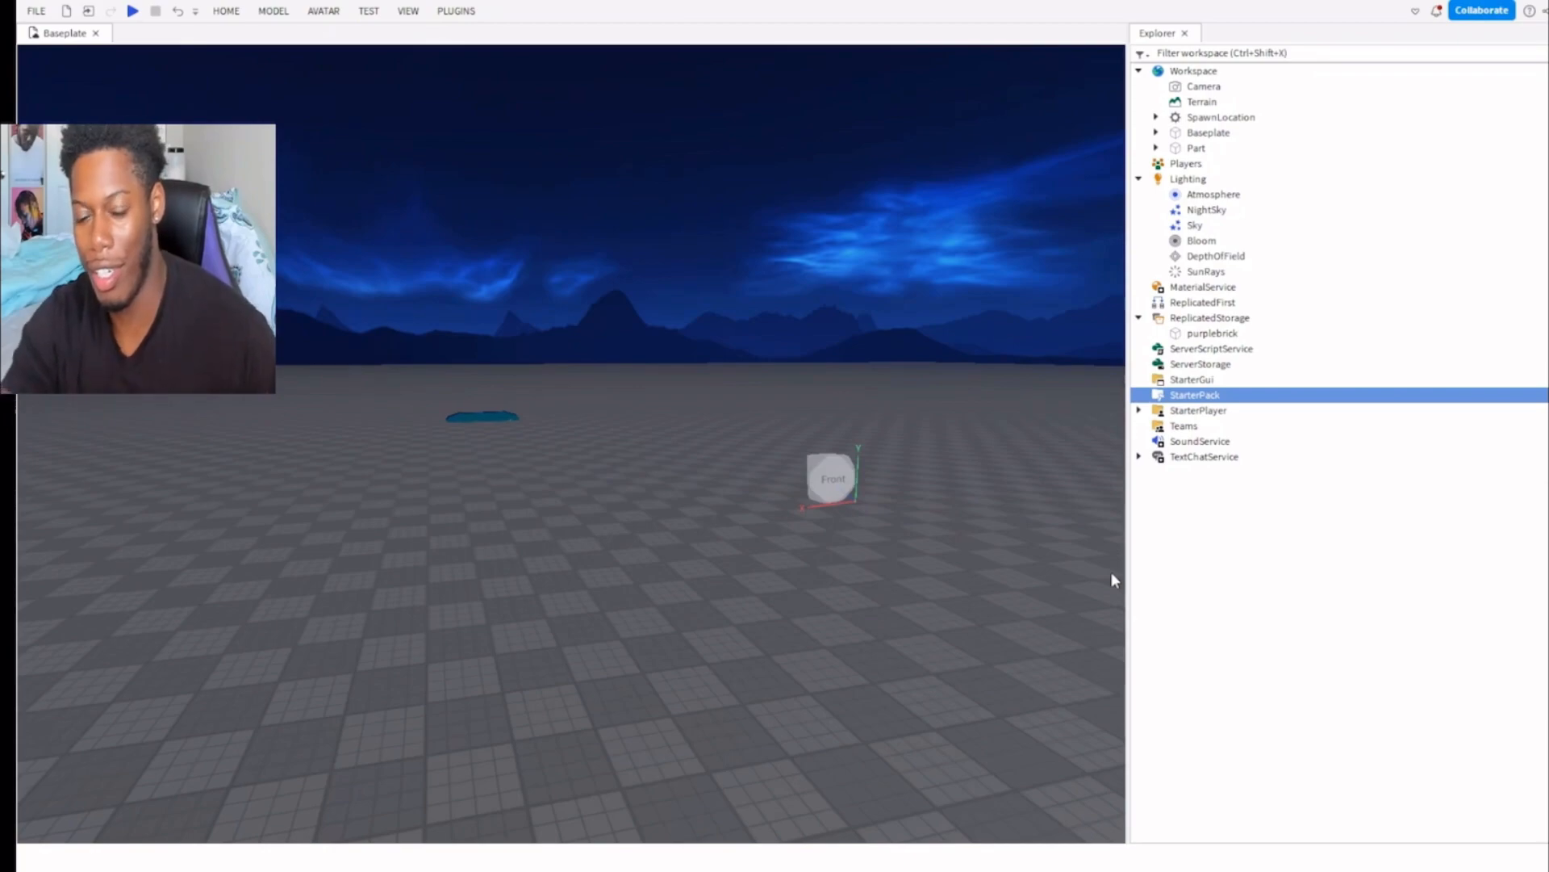
key("ctrl+shift+v")
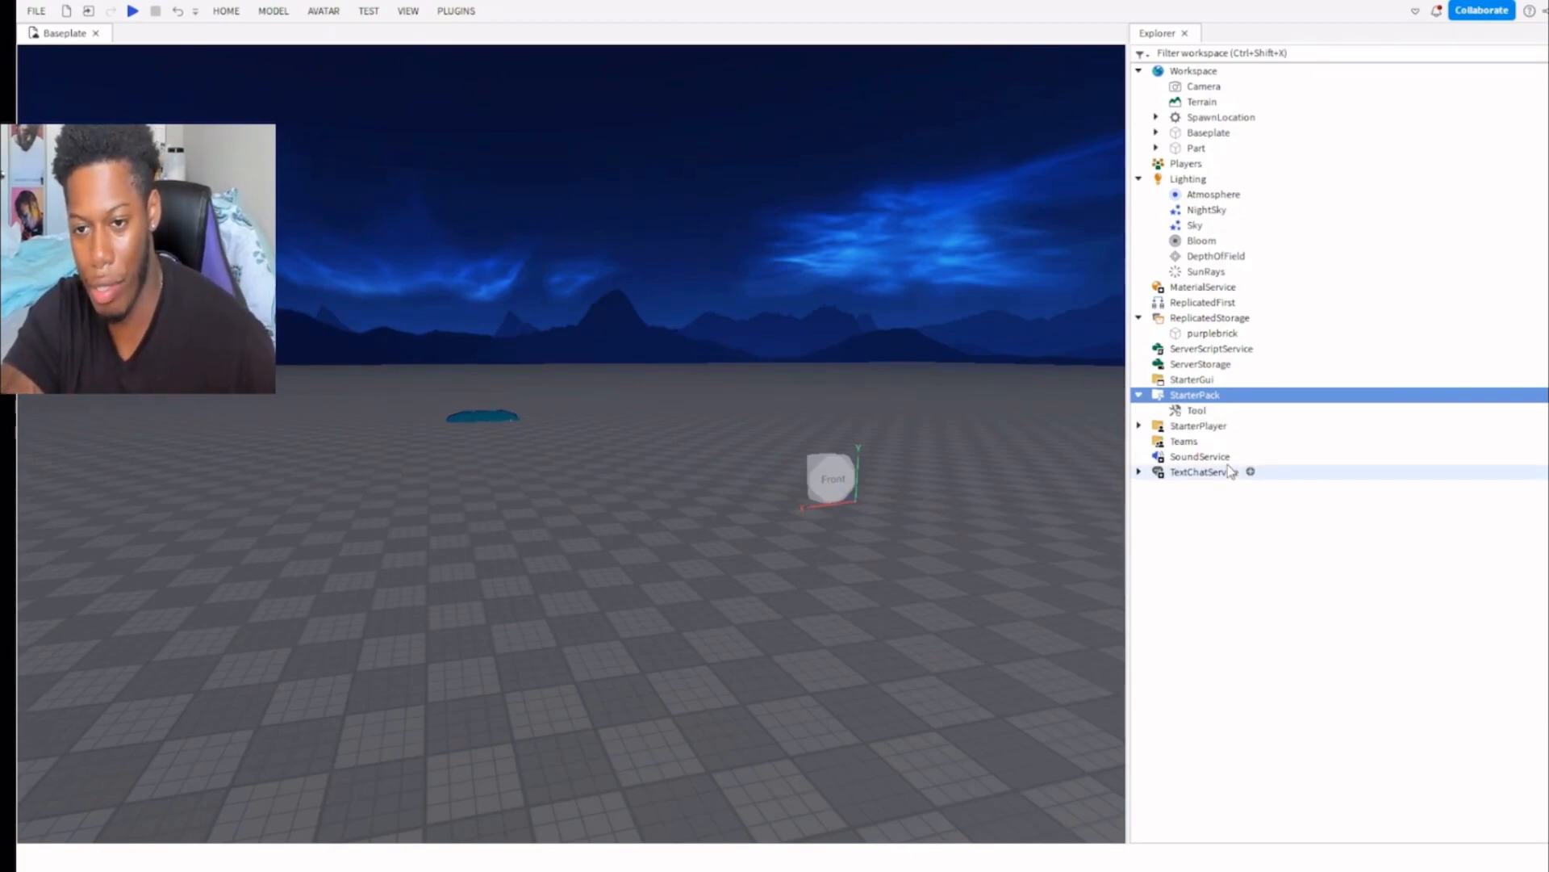
left_click(133, 12)
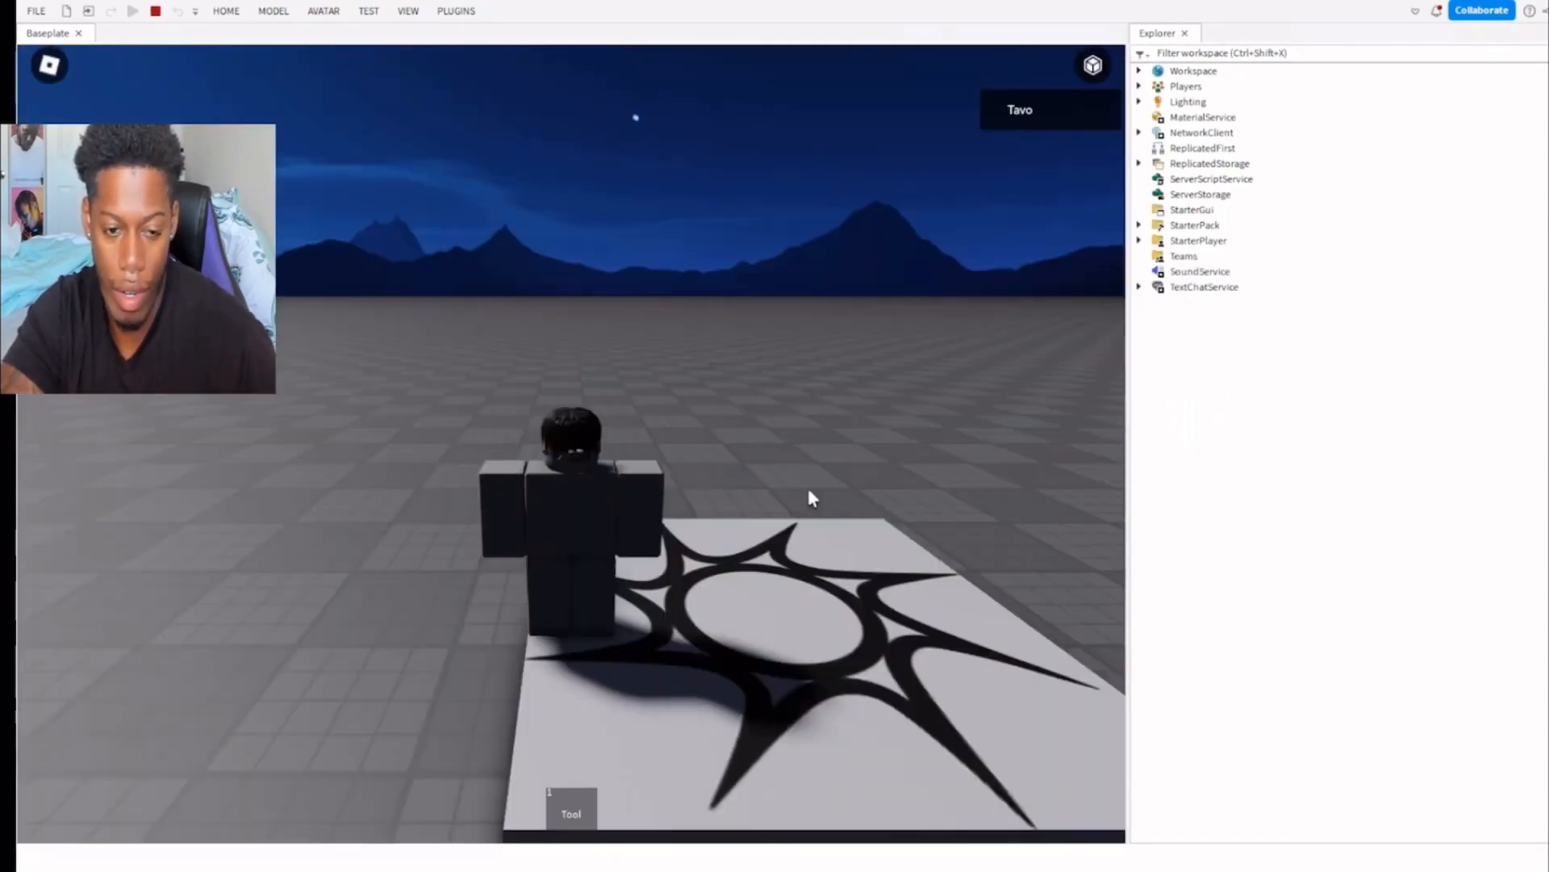
Equip the Tool in the playtest and walk the character around the spawn location.
key("a")
key("w")
key("1")
key("a")
key("s")
right_click_drag(665, 617, 665, 617)
key("shift")
key("w")
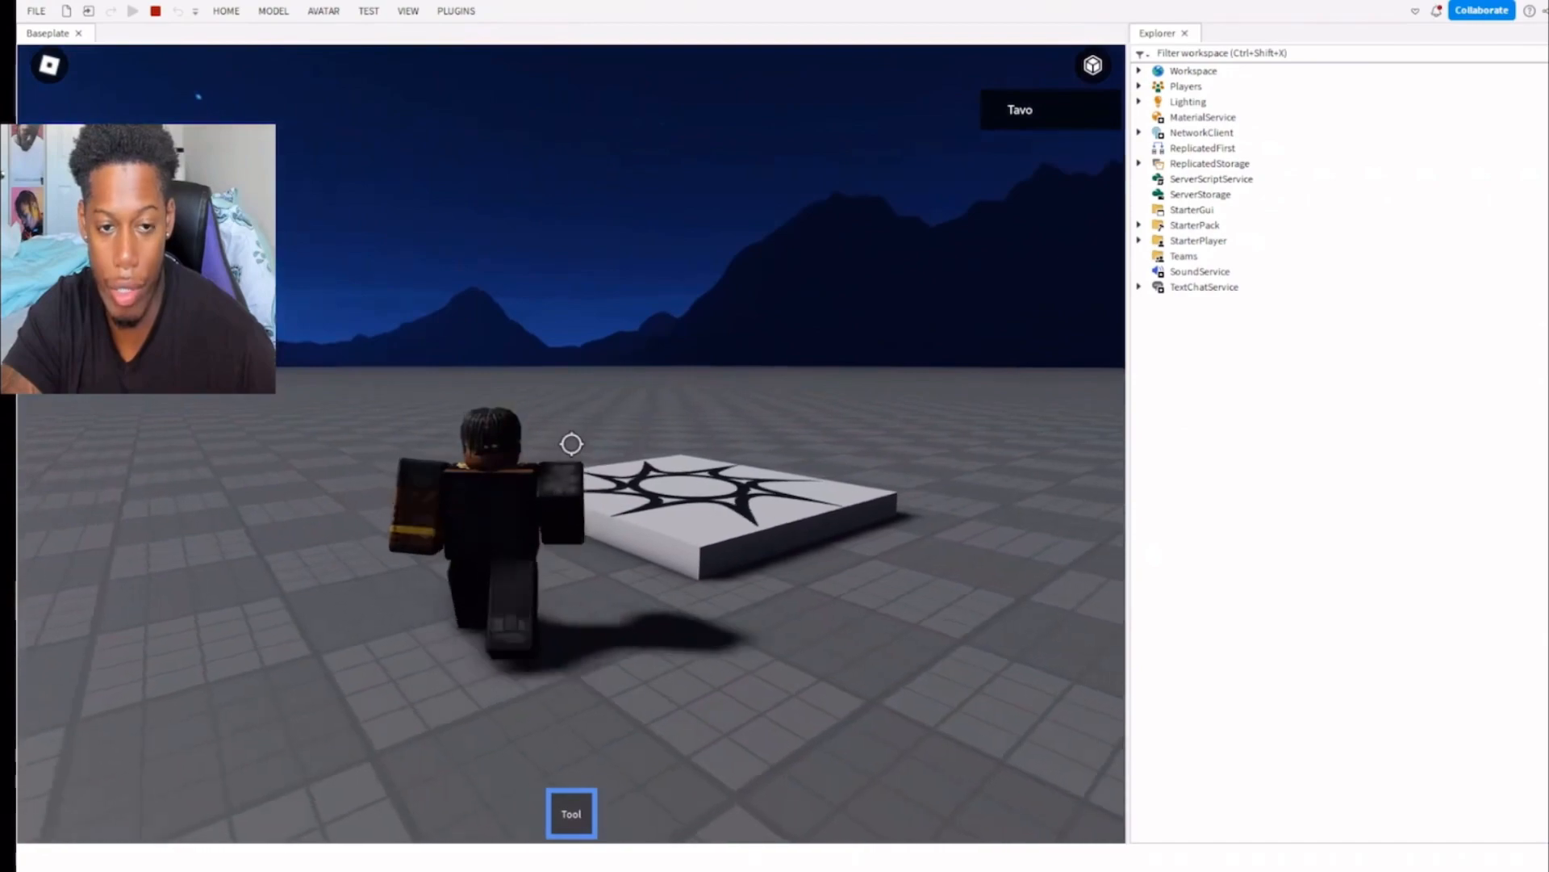
key("shift")
key("s")
key("a")
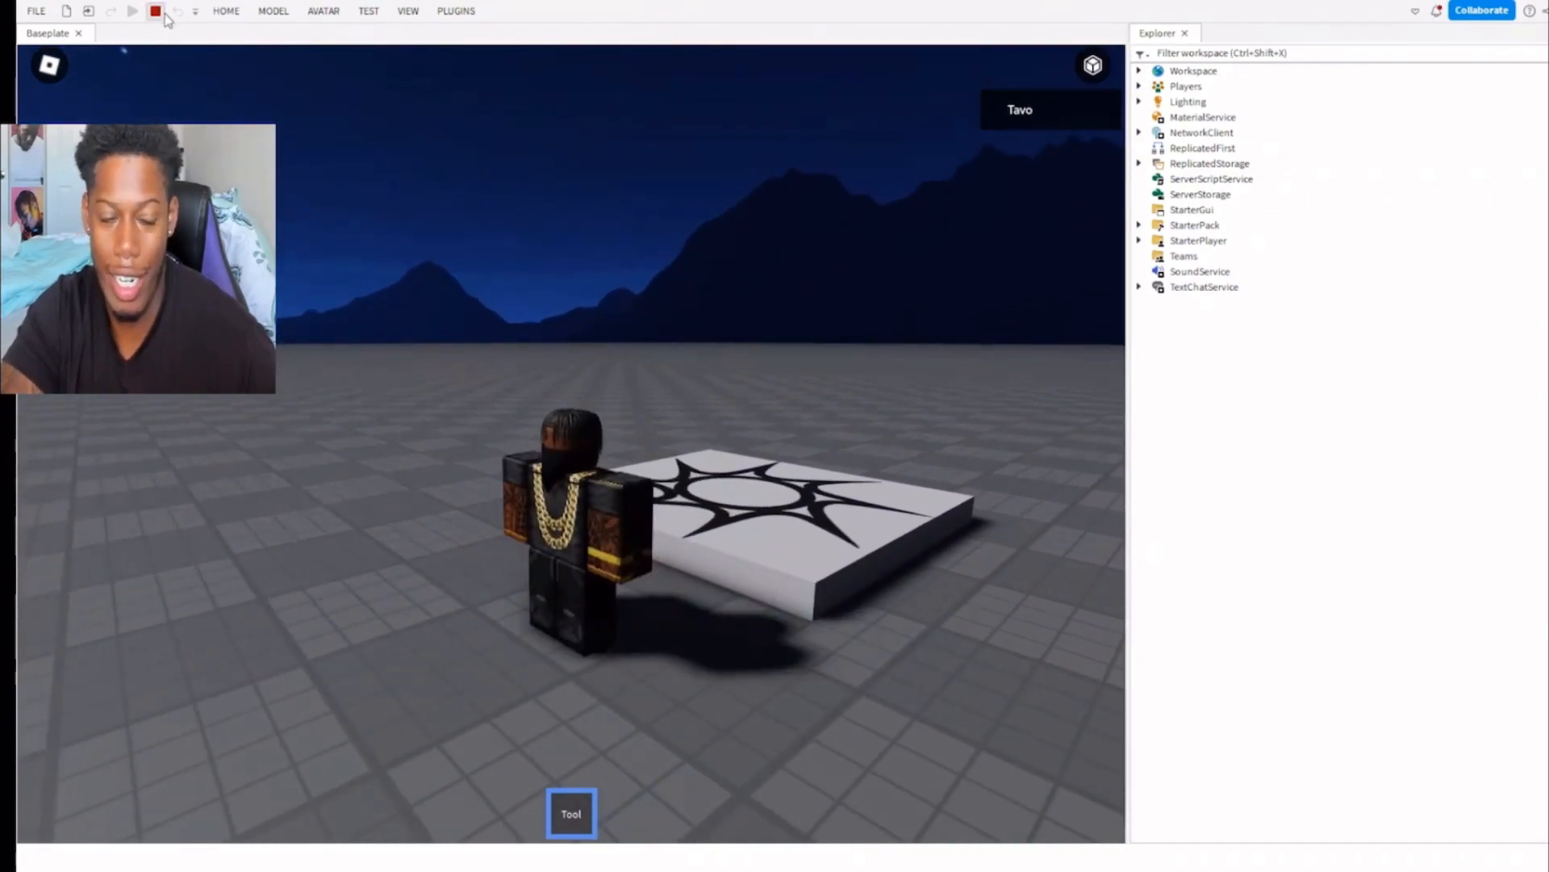
Stop the playtest and delete the Tool from StarterPack.
left_click(156, 11)
left_click(1196, 409)
key("Delete")
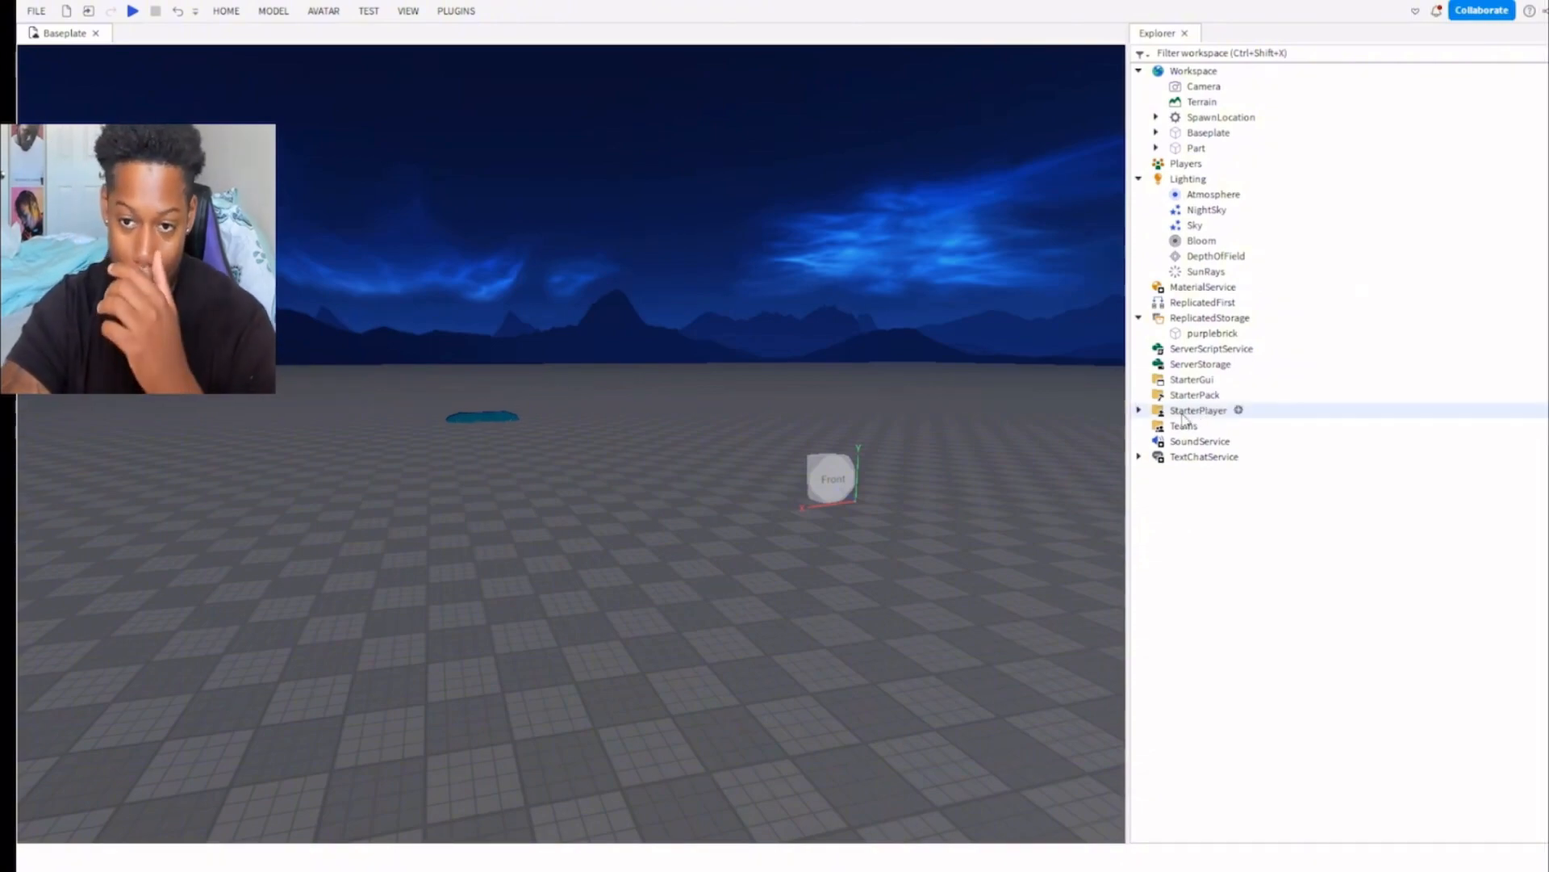
Expand StarterPlayer, start a playtest, and examine the scripts loaded under StarterPlayerScripts.
left_click(1138, 412)
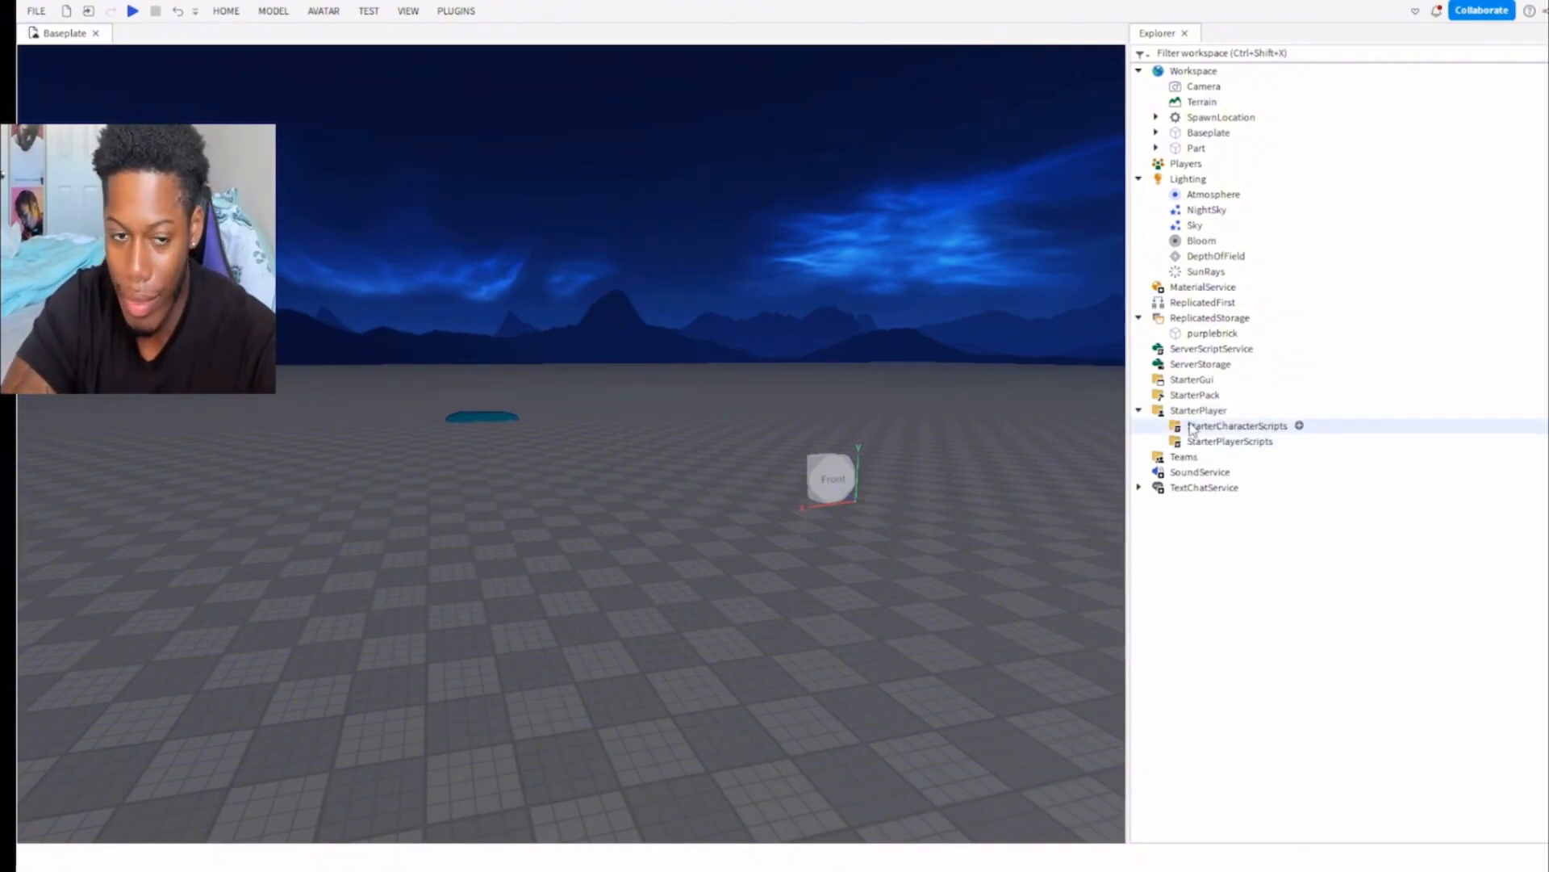
left_click(133, 11)
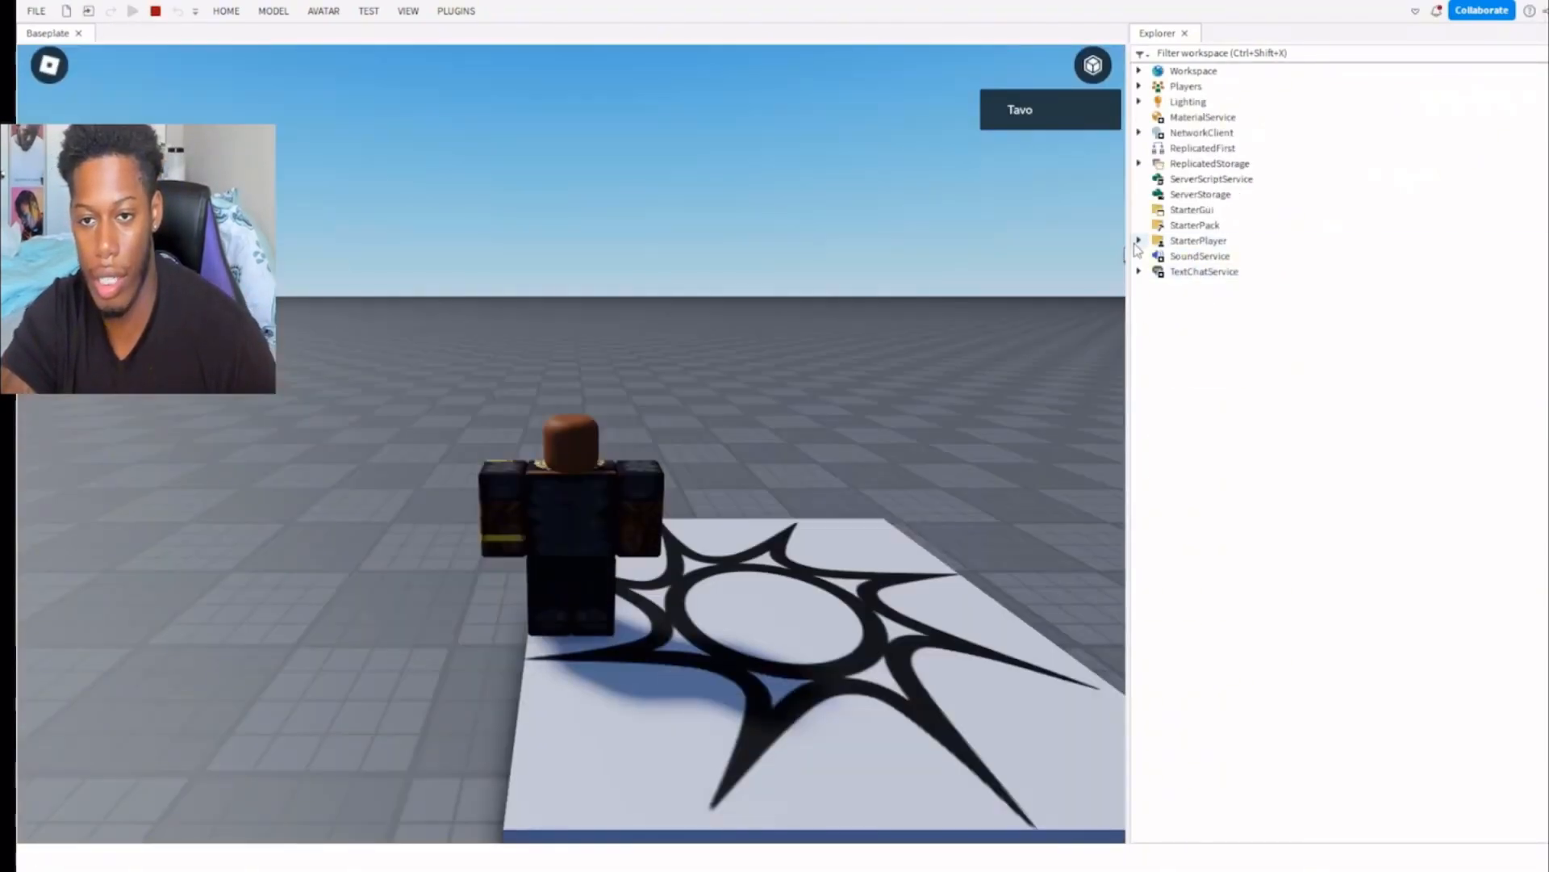
left_click(1138, 241)
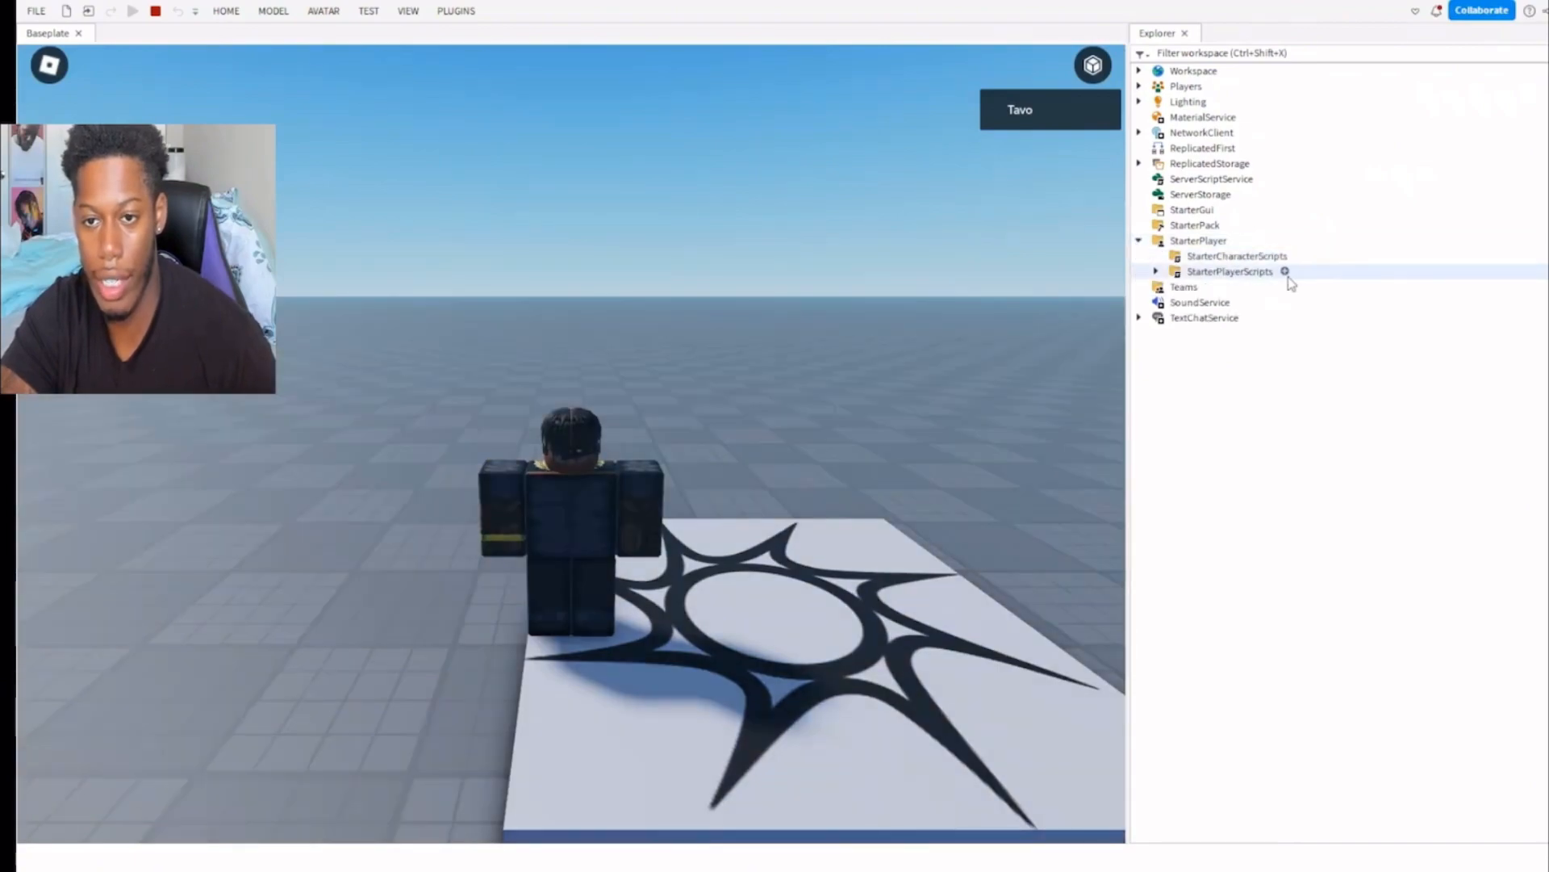
left_click(1156, 272)
left_click(1213, 289)
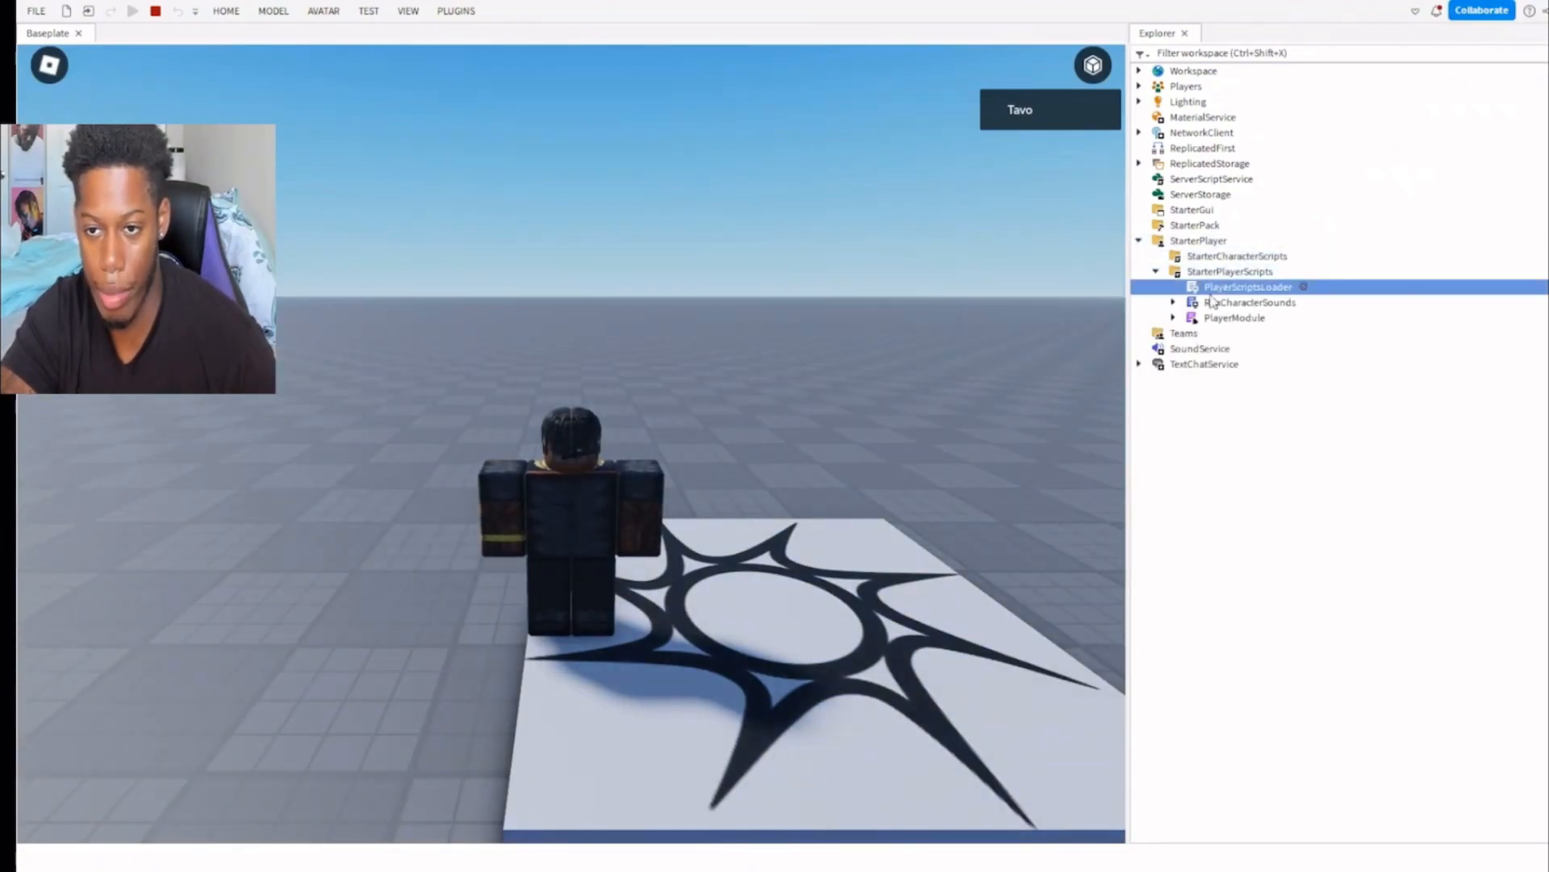
Walk the character off the spawn location to test the default player controls.
right_click_drag(712, 329, 712, 329)
key("s")
key("a")
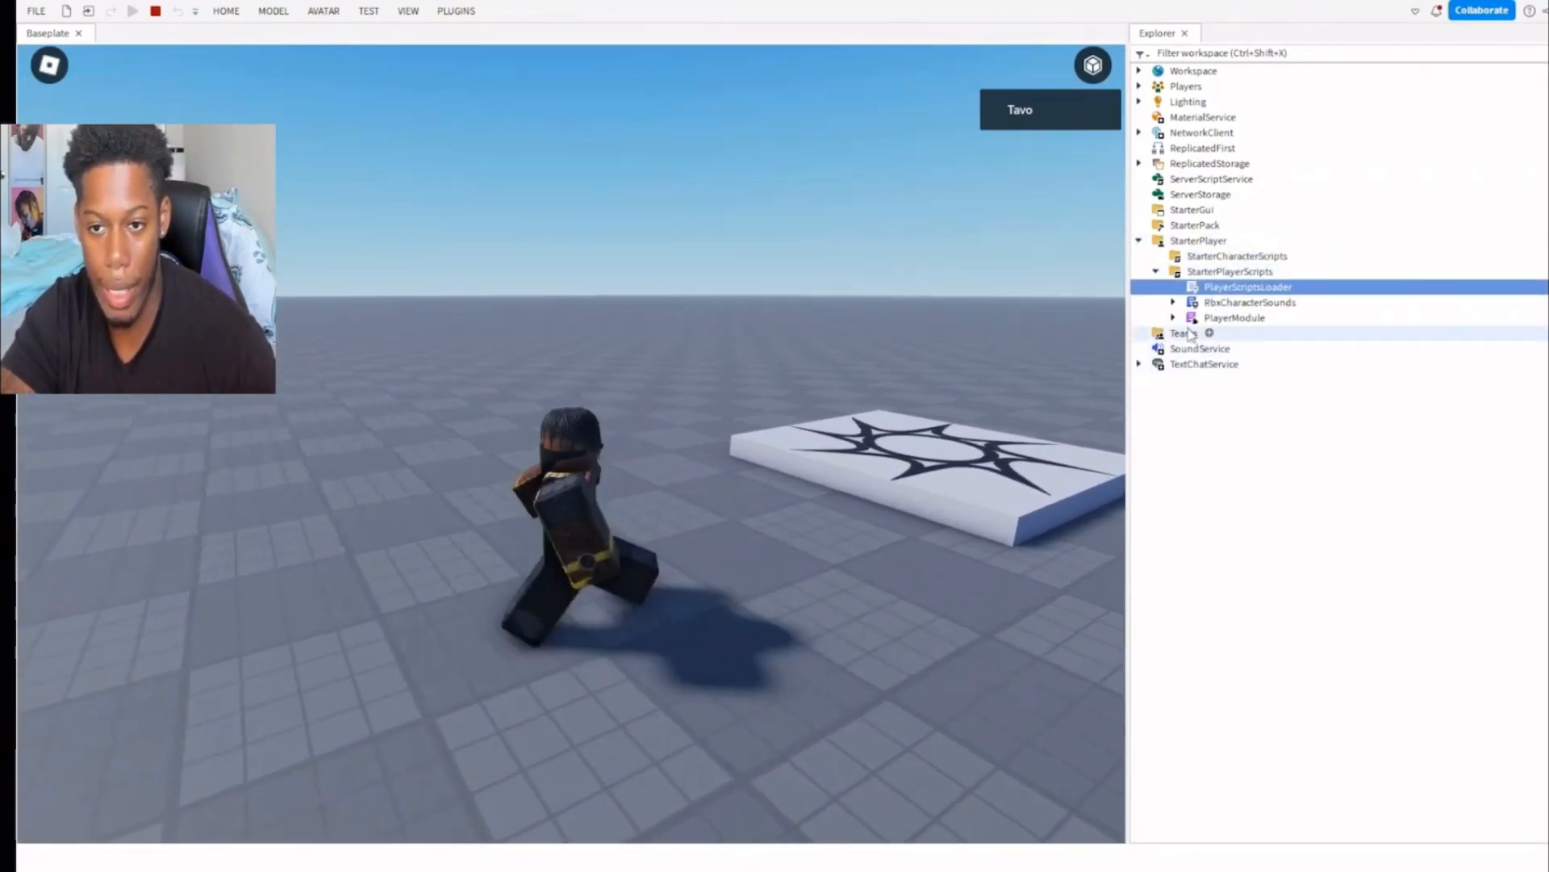
key("w")
Examine the CameraModule and ControlModule inside PlayerModule, then look back over the StarterPlayerScripts contents.
left_click(1174, 318)
left_click(1255, 333)
left_click(1255, 348)
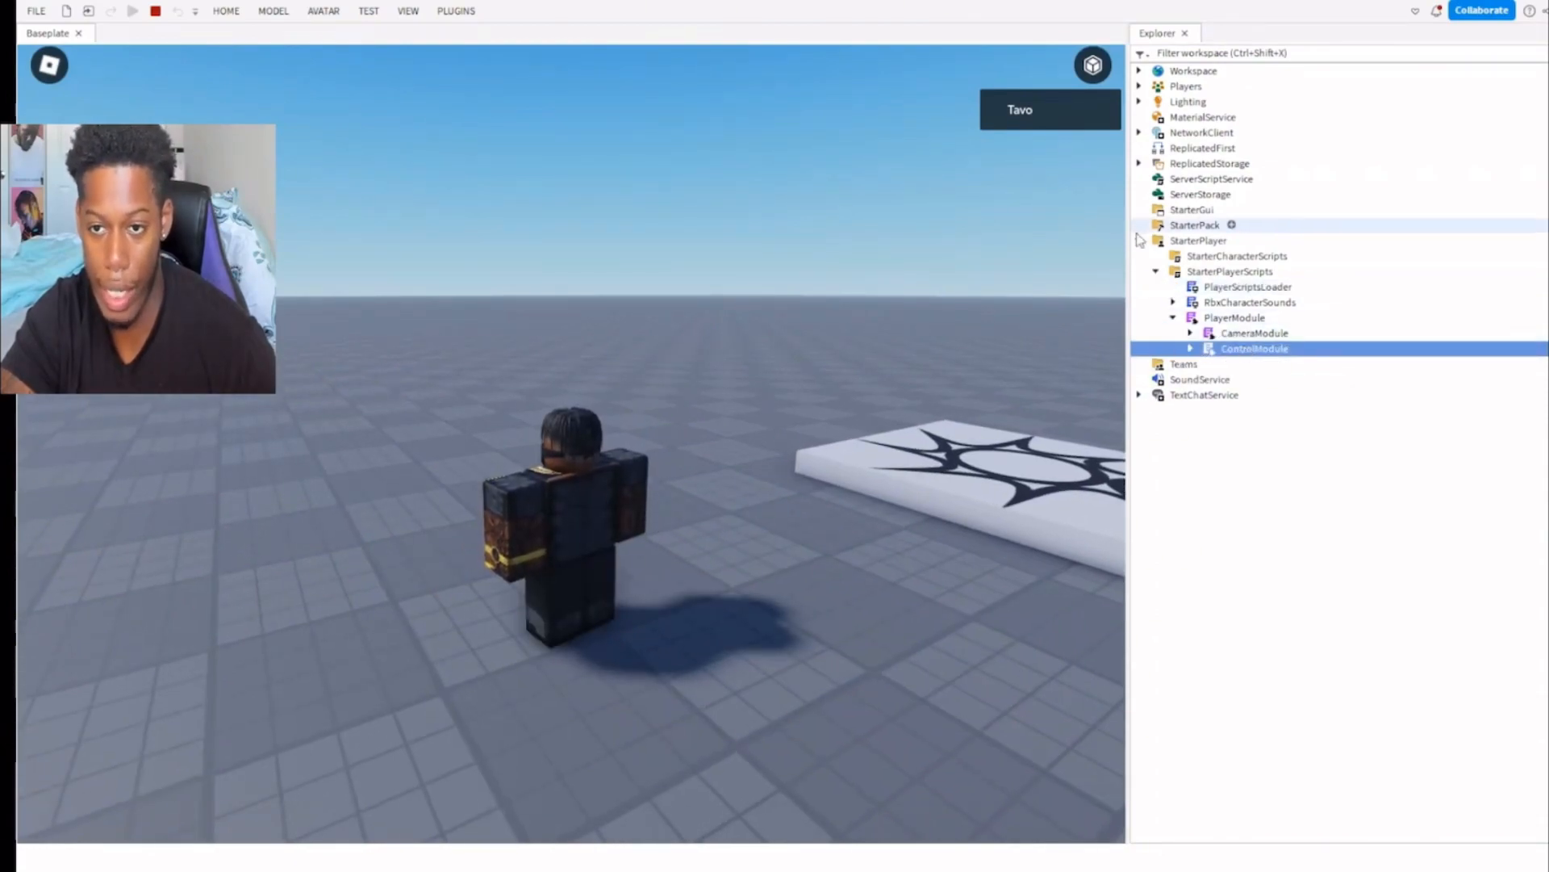
left_click(1203, 272)
left_click(1218, 288)
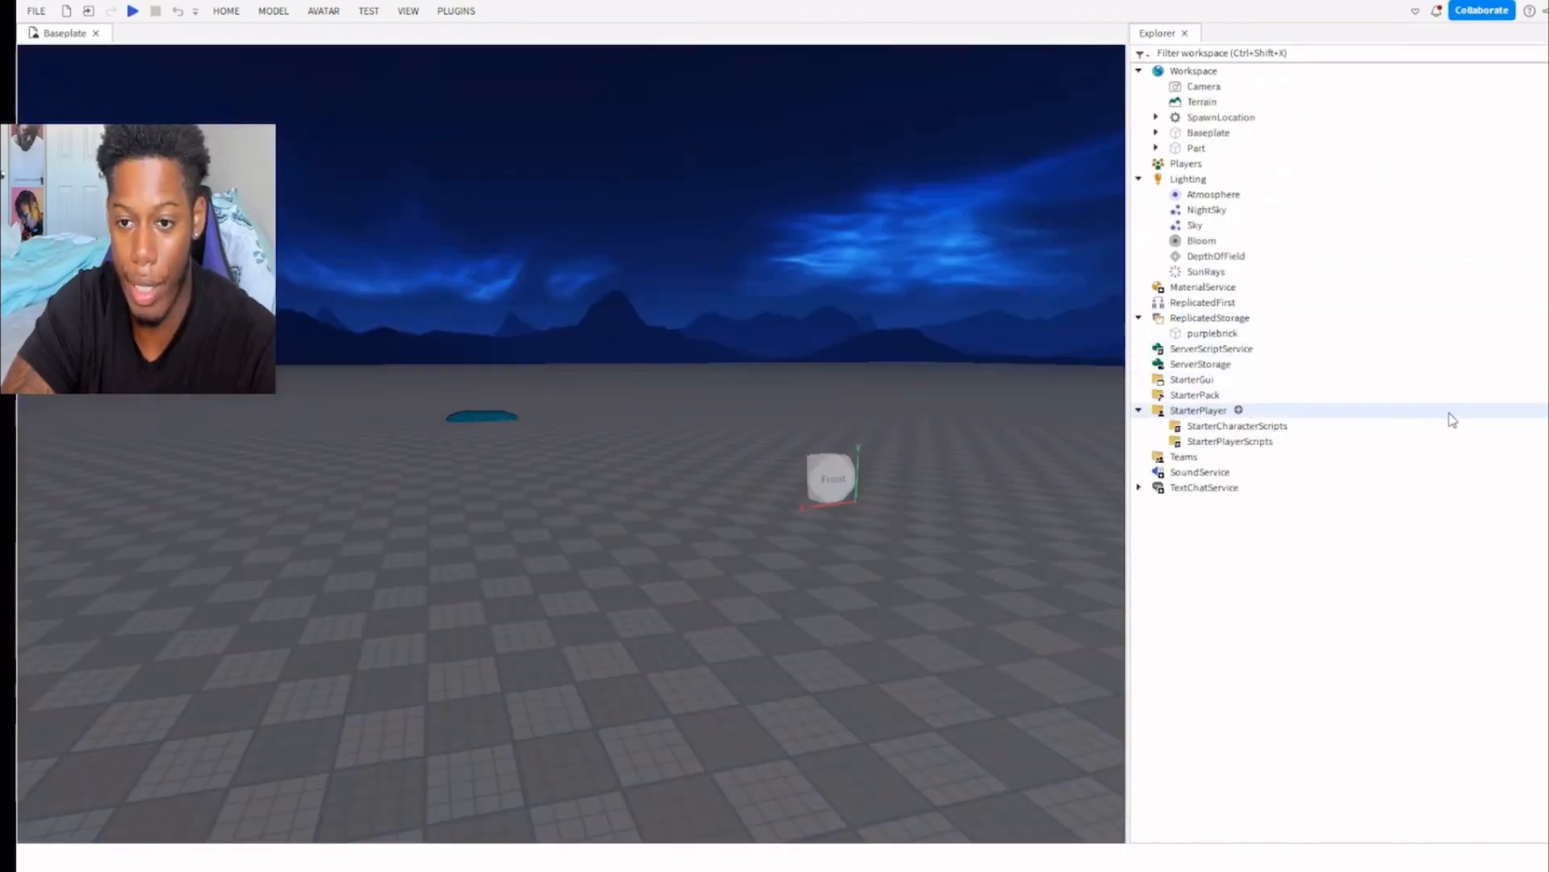
Collapse StarterPlayer and look over the Teams, TextChatService and SoundService entries.
left_click(1139, 410)
left_click(1185, 457)
left_click(1140, 456)
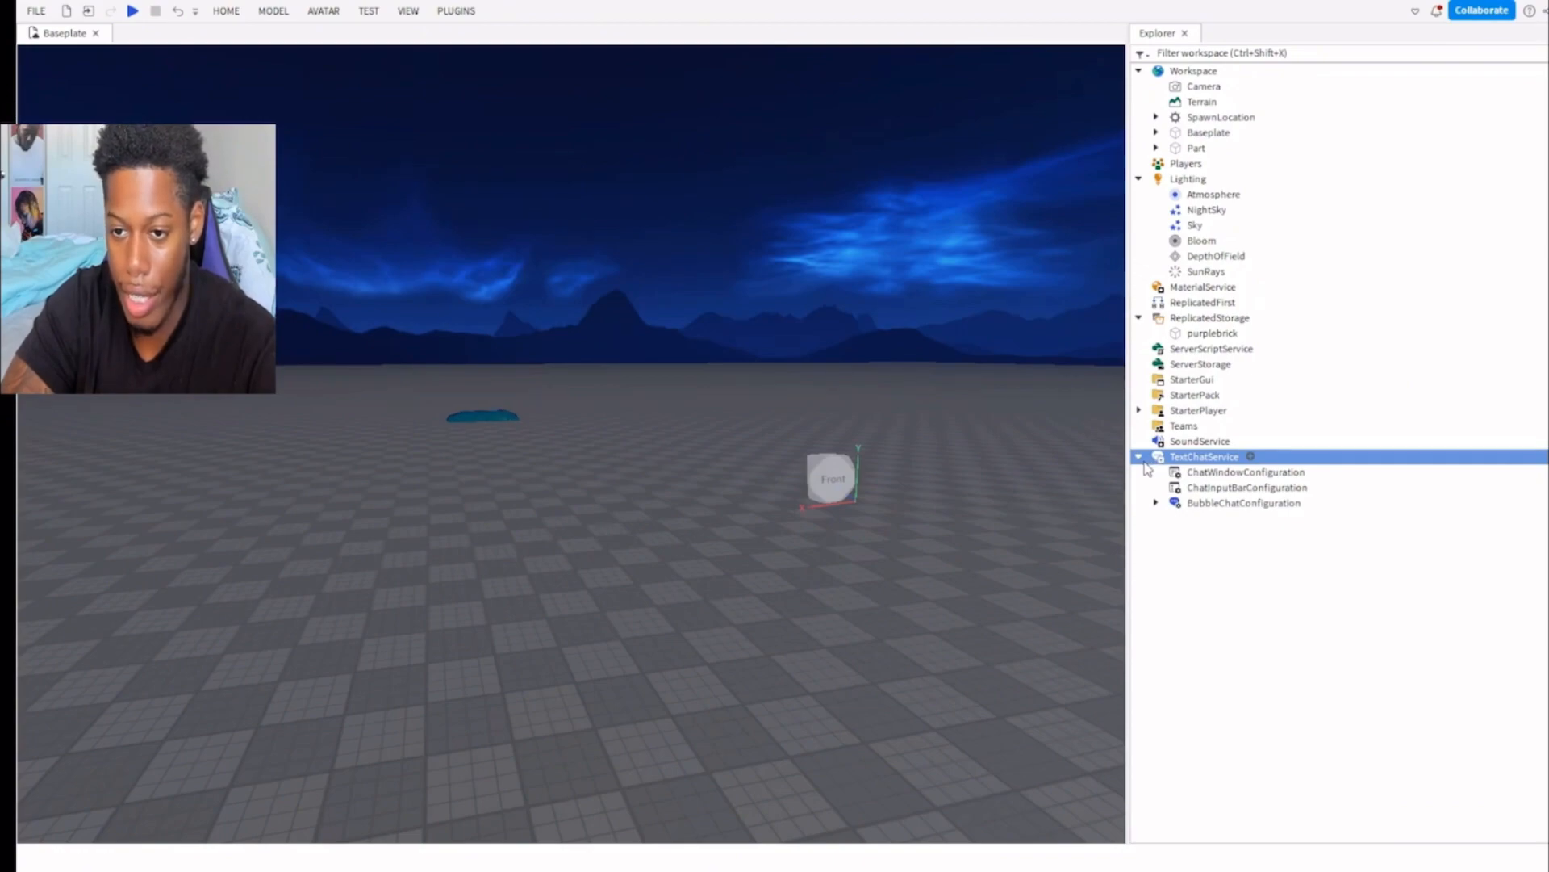
left_click(1138, 457)
left_click(1202, 441)
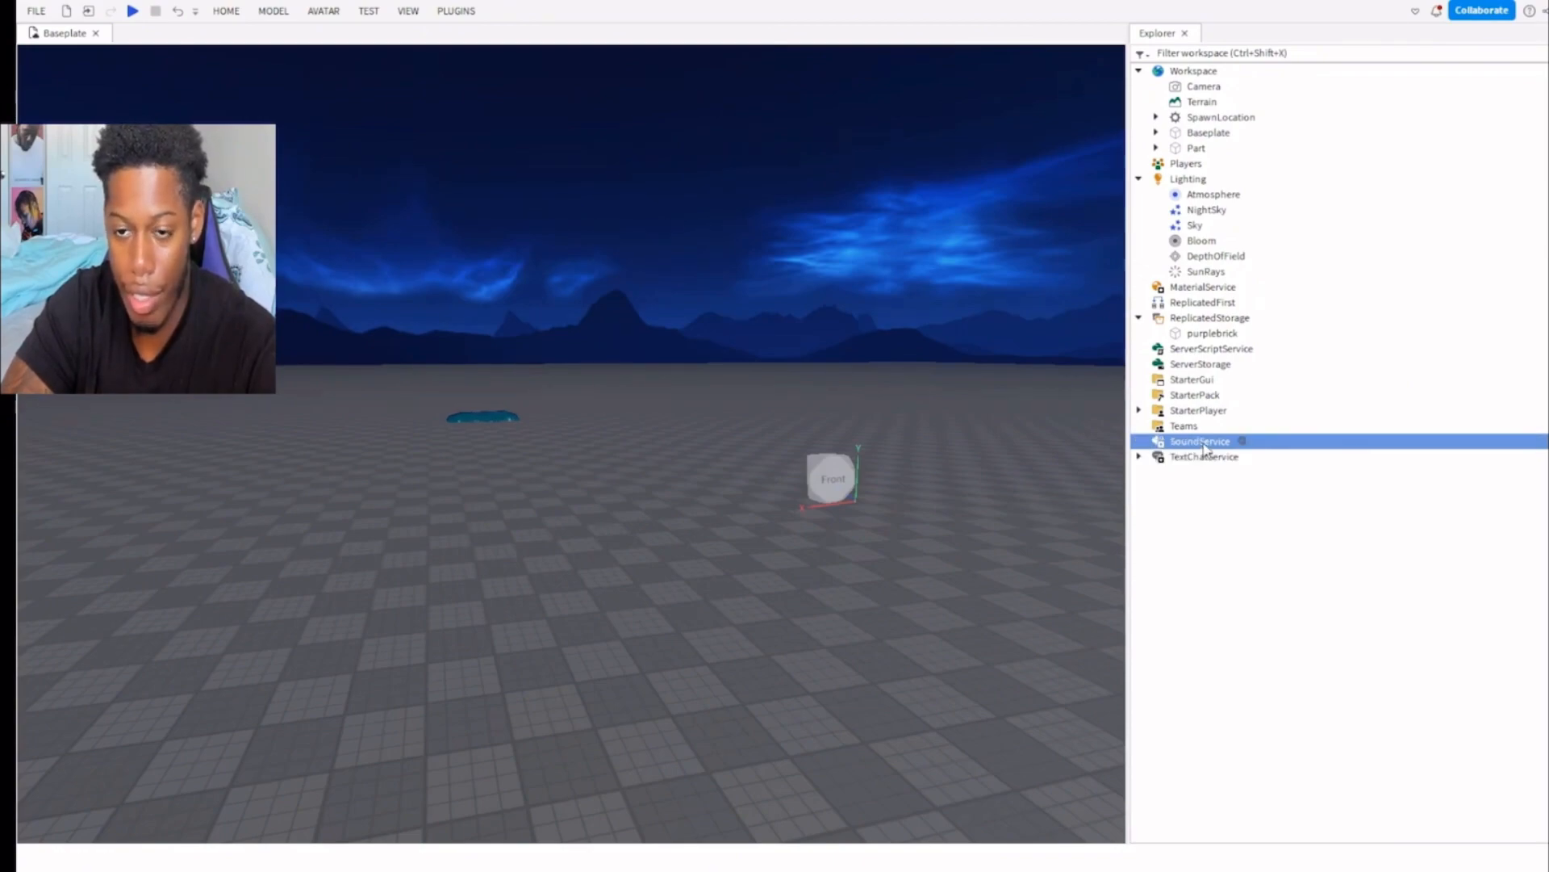
Delete the purplebrick part from ReplicatedStorage.
left_click(1203, 333)
key("Delete")
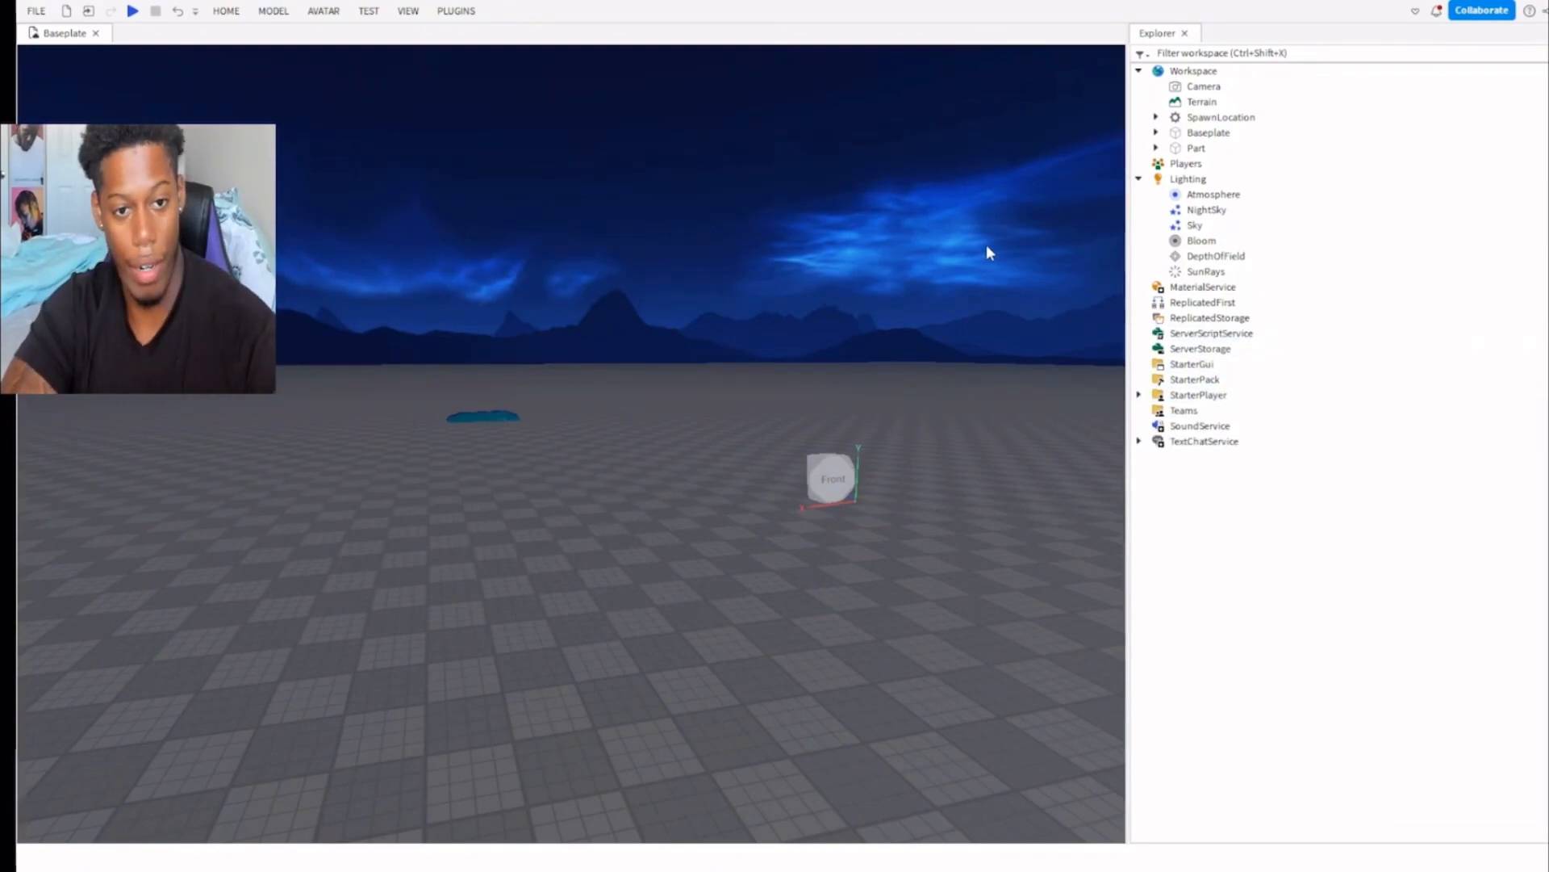
Insert a new block part on the baseplate near the water terrain and show its properties.
left_click(487, 54)
key("a")
key("w")
right_click_drag(682, 387, 665, 406)
key("w")
left_click(105, 45)
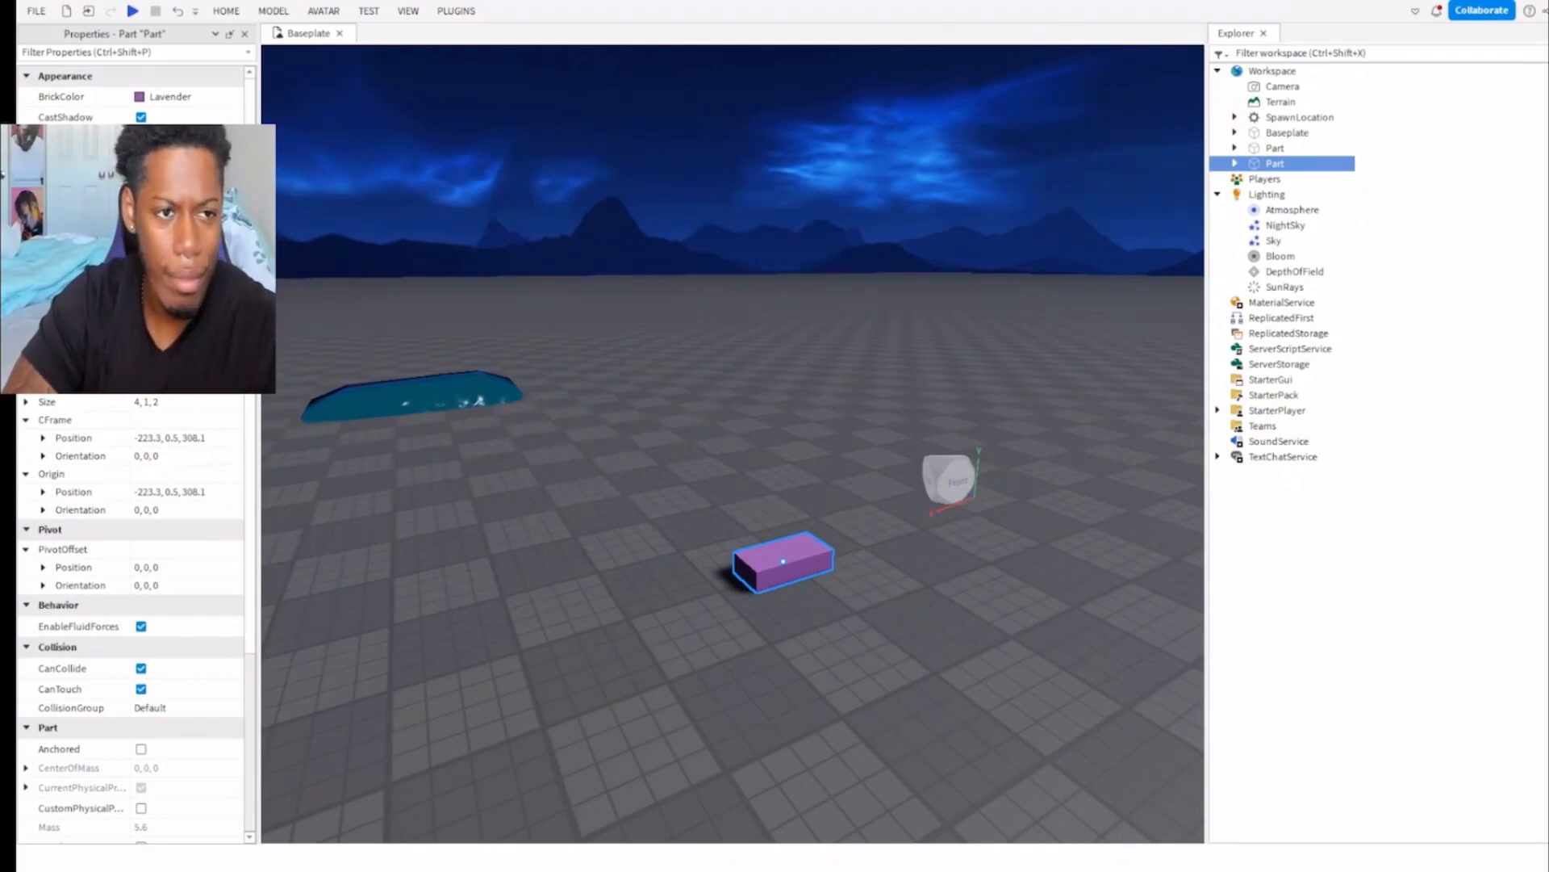
Try Pastel Blue as the new part's BrickColor, then set it to Carnation pink.
left_click(165, 96)
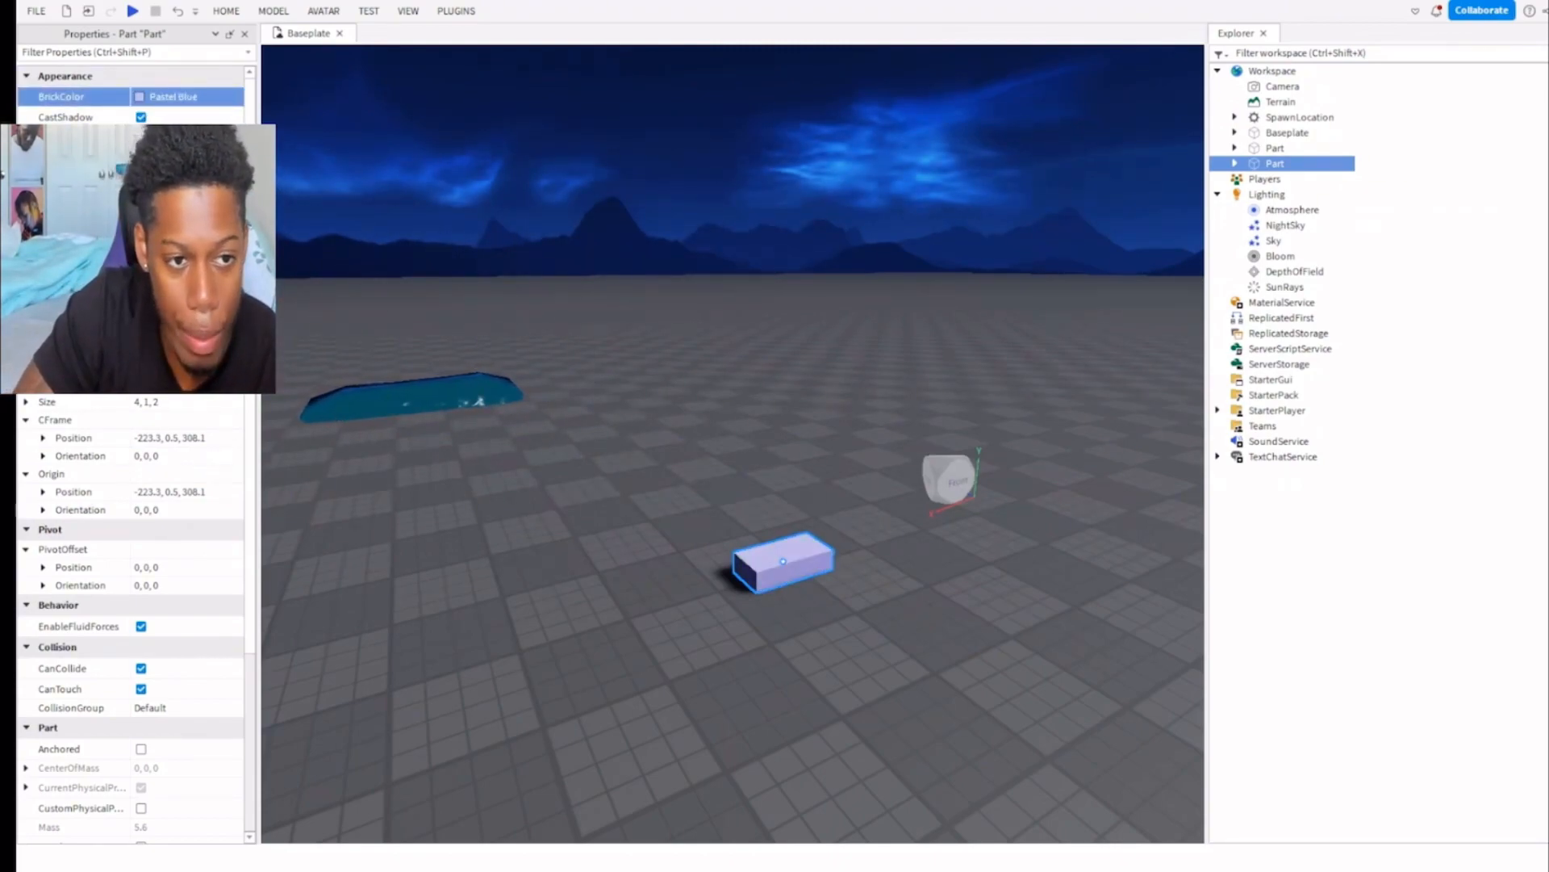
right_click_drag(404, 242, 530, 320)
scroll(530, 320, "up", 3)
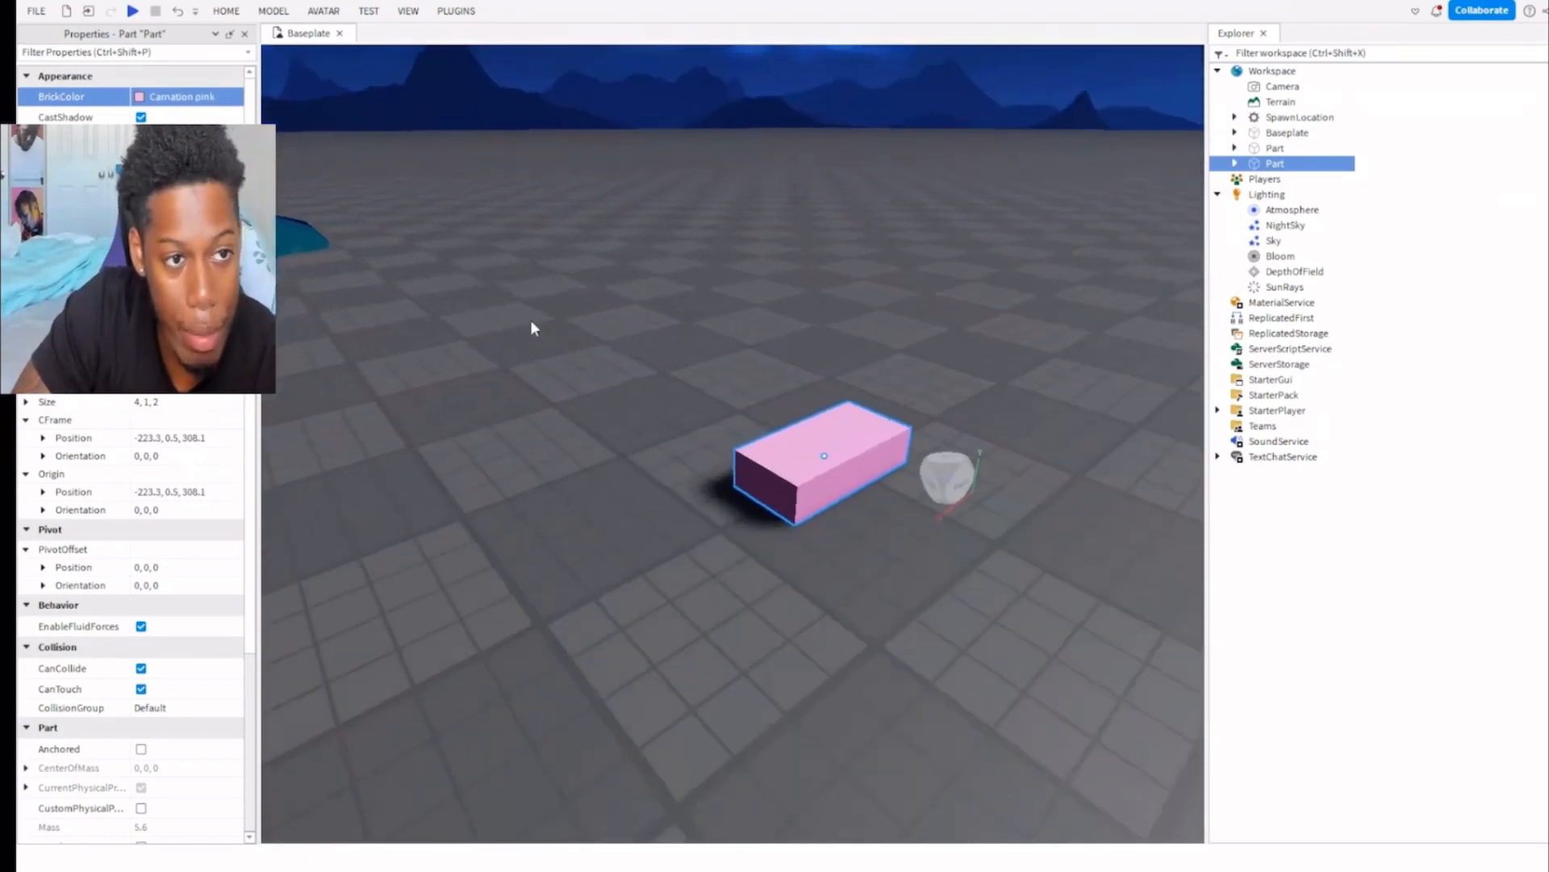
Turn the part's CastShadow off and back on.
left_click(141, 117)
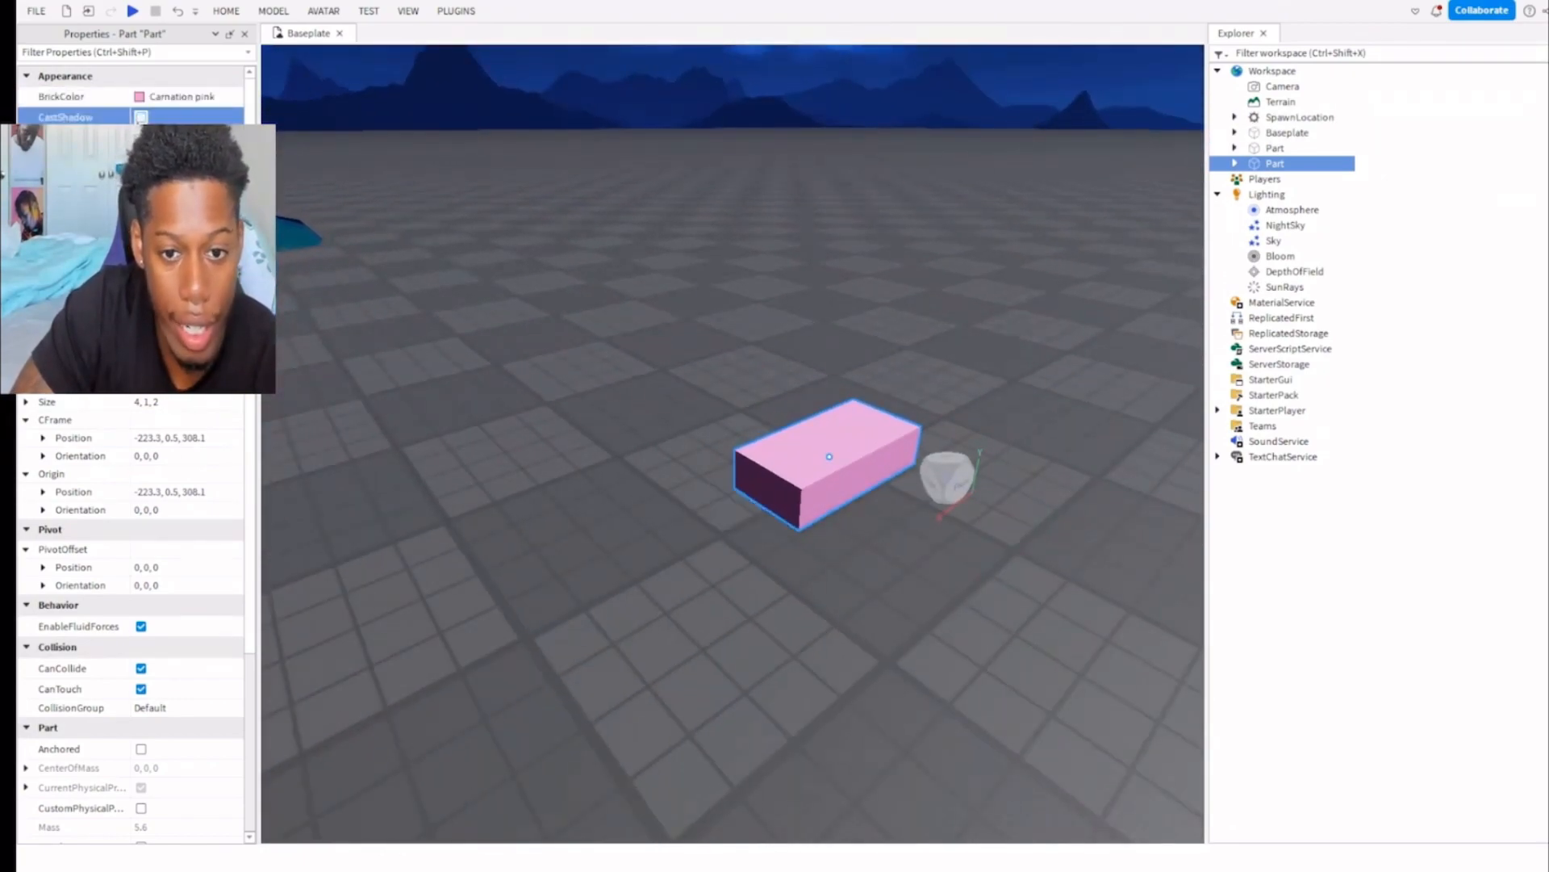
left_click(141, 117)
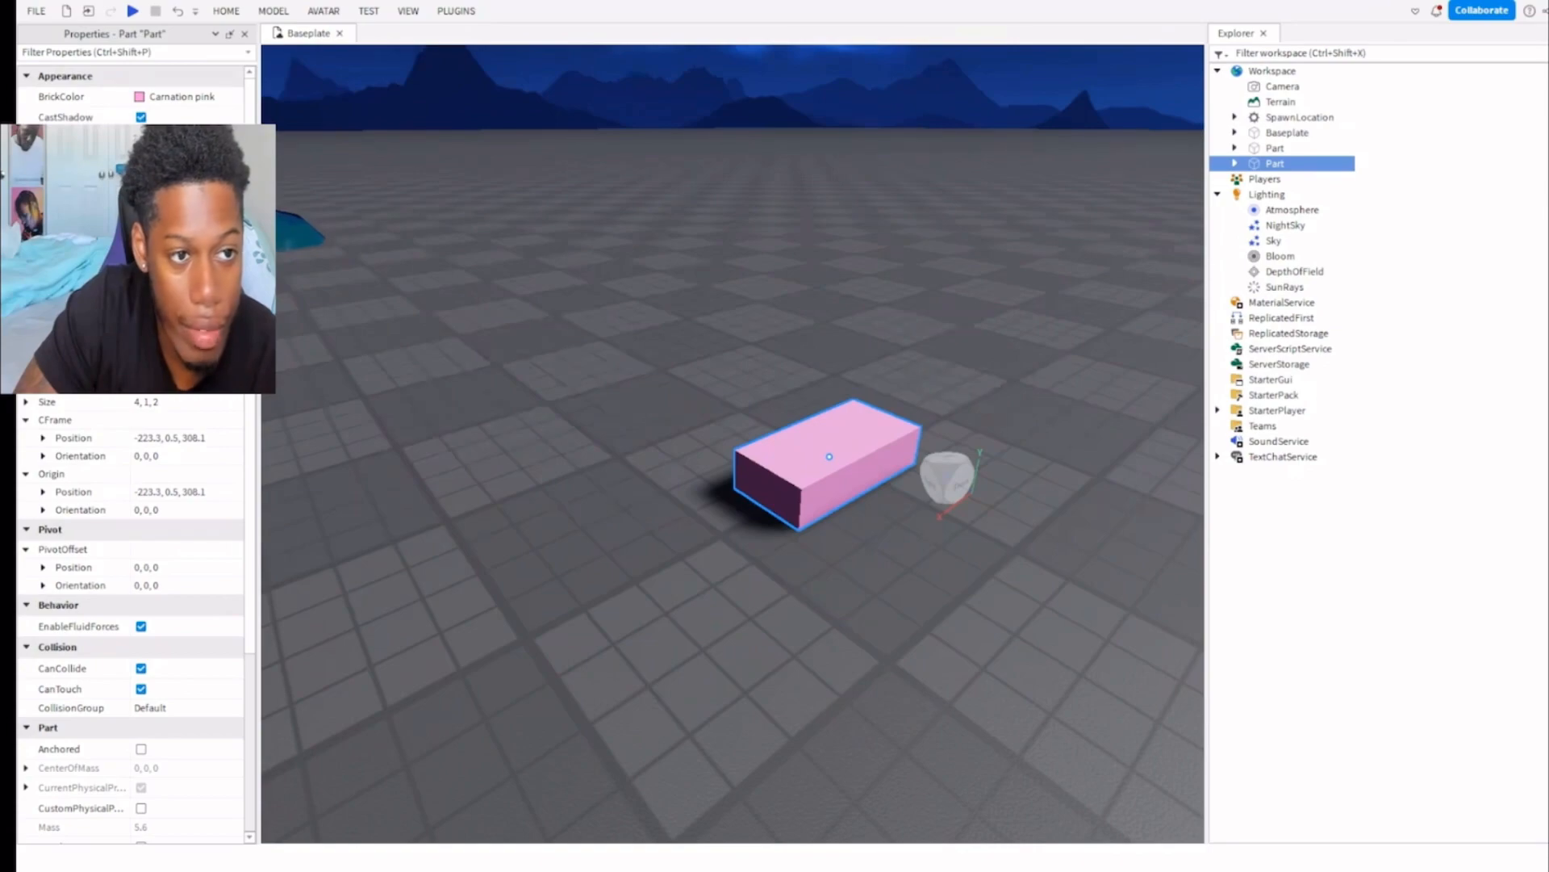
Try a rough stone material on the pink part, then change it to a glowing material.
left_click(186, 234)
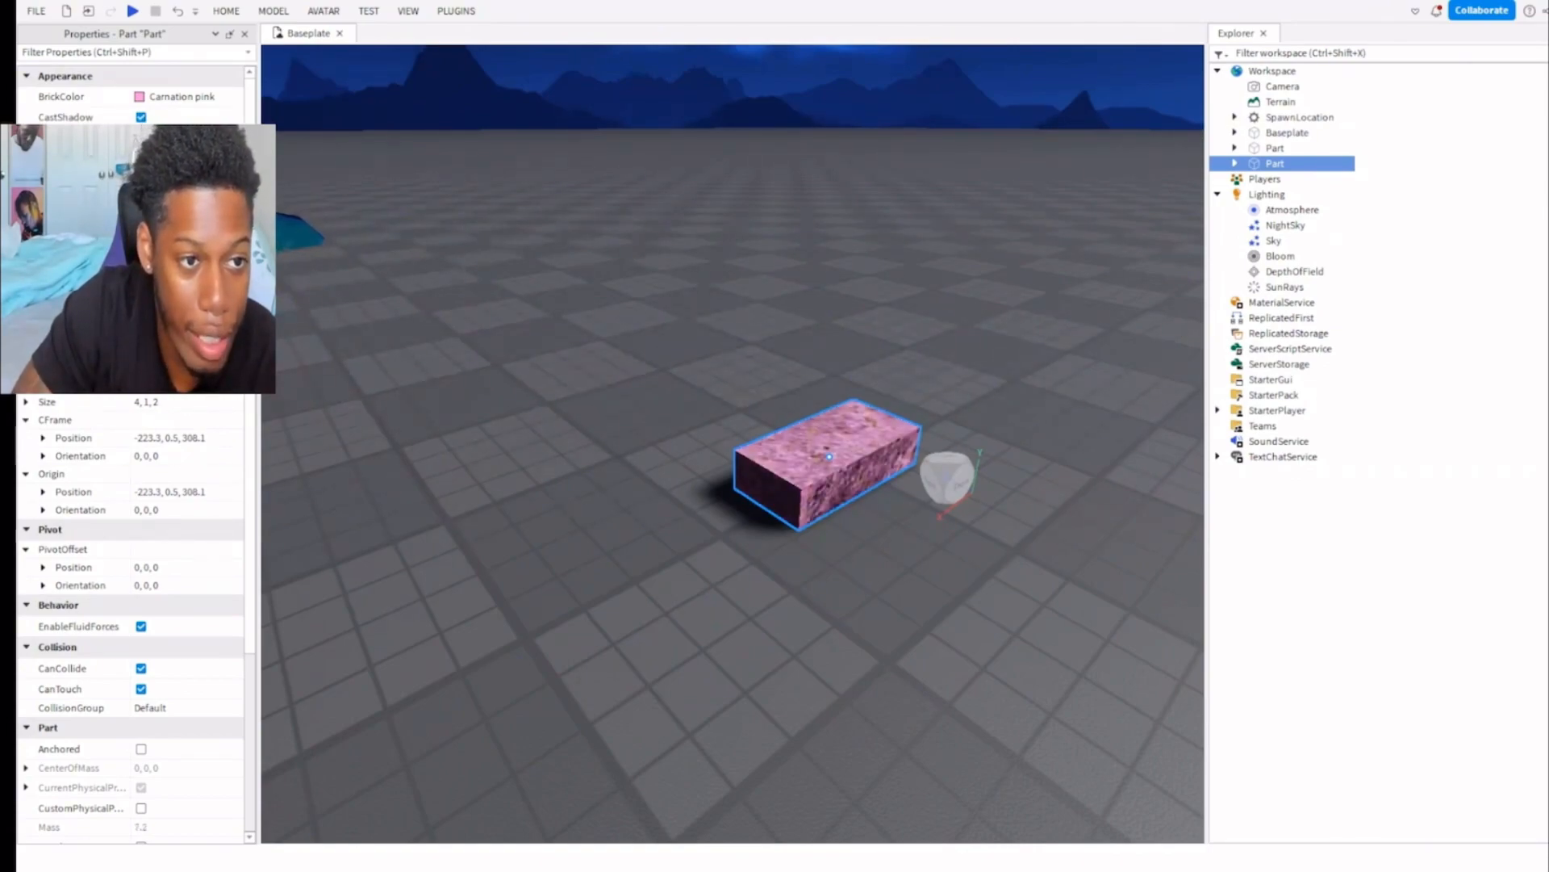
left_click(185, 242)
left_click(612, 273)
Select the glowing part and make it fully transparent.
left_click(755, 432)
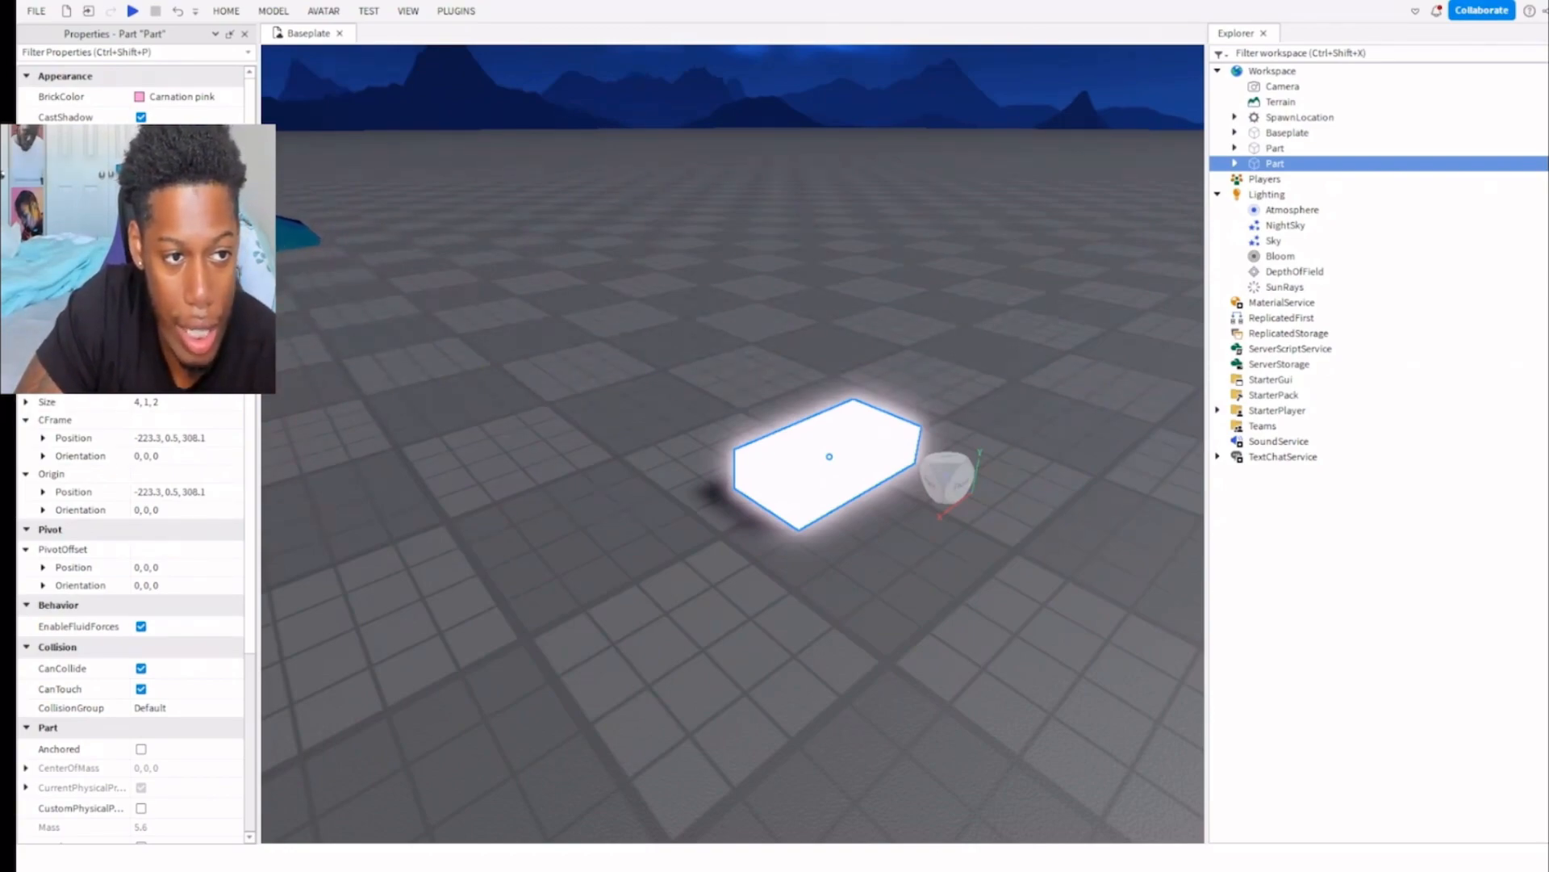
key("Return")
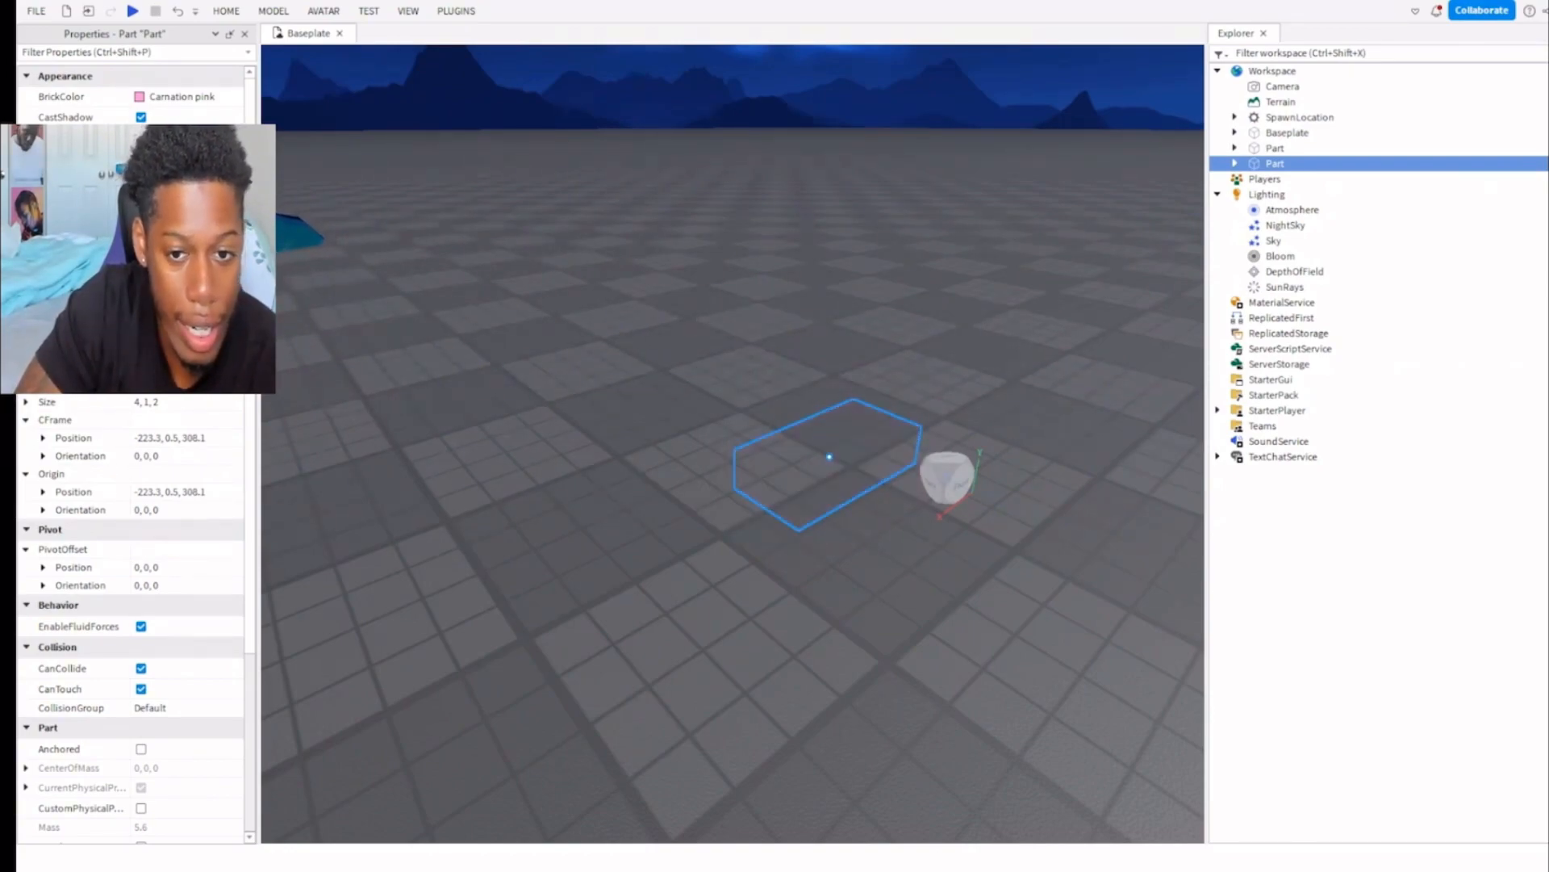
Make the transparent glowing part fully opaque again and reselect it.
mouse_move(232, 212)
left_mouse_down()
mouse_move(170, 212)
mouse_move(233, 211)
left_mouse_up()
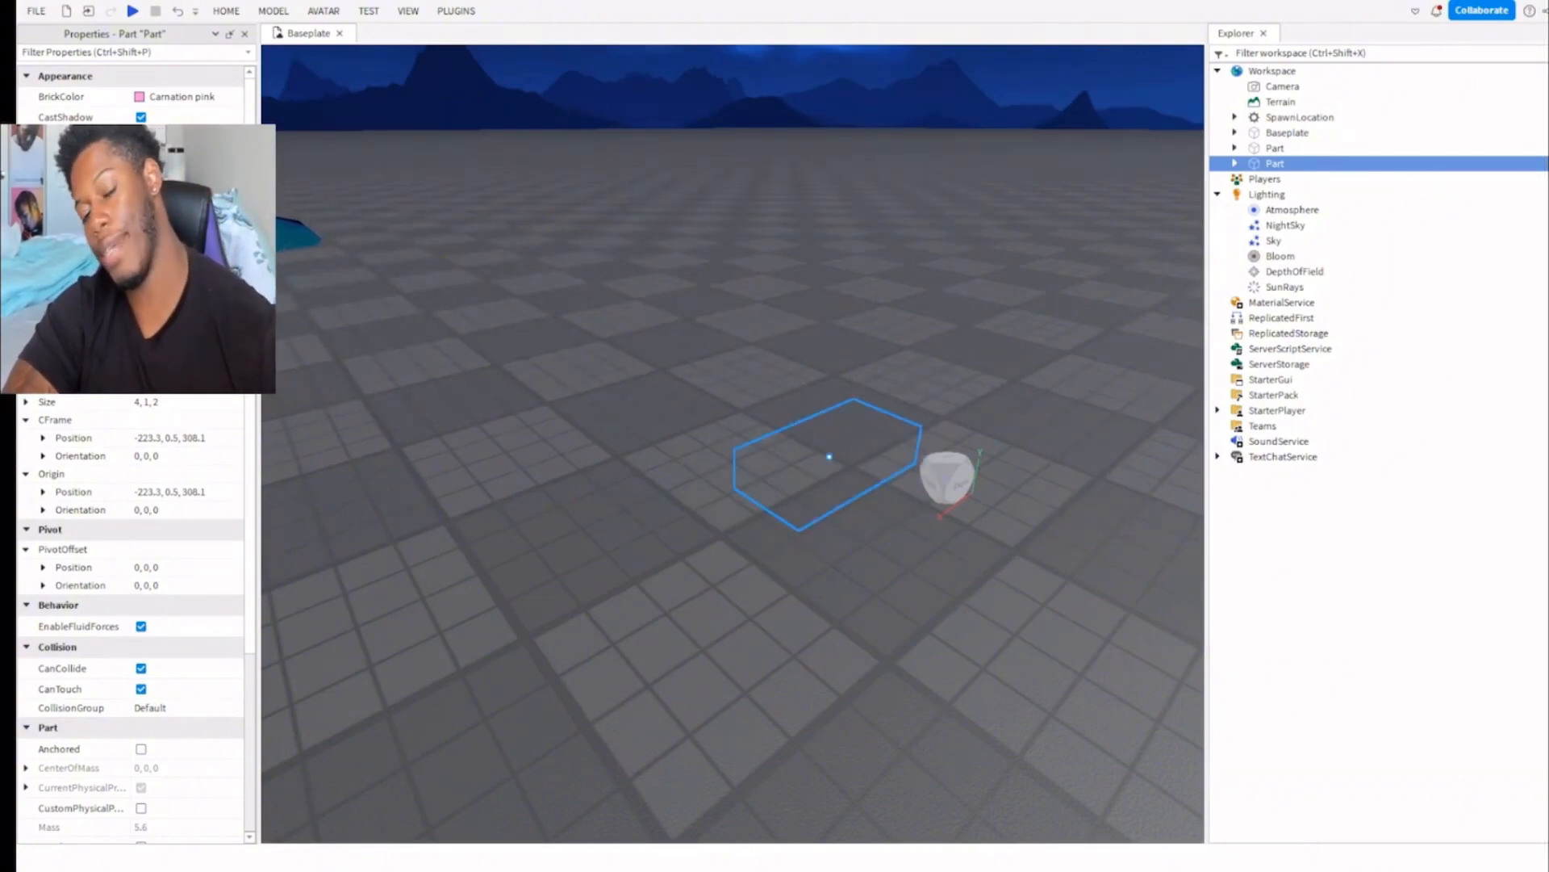
key("Return")
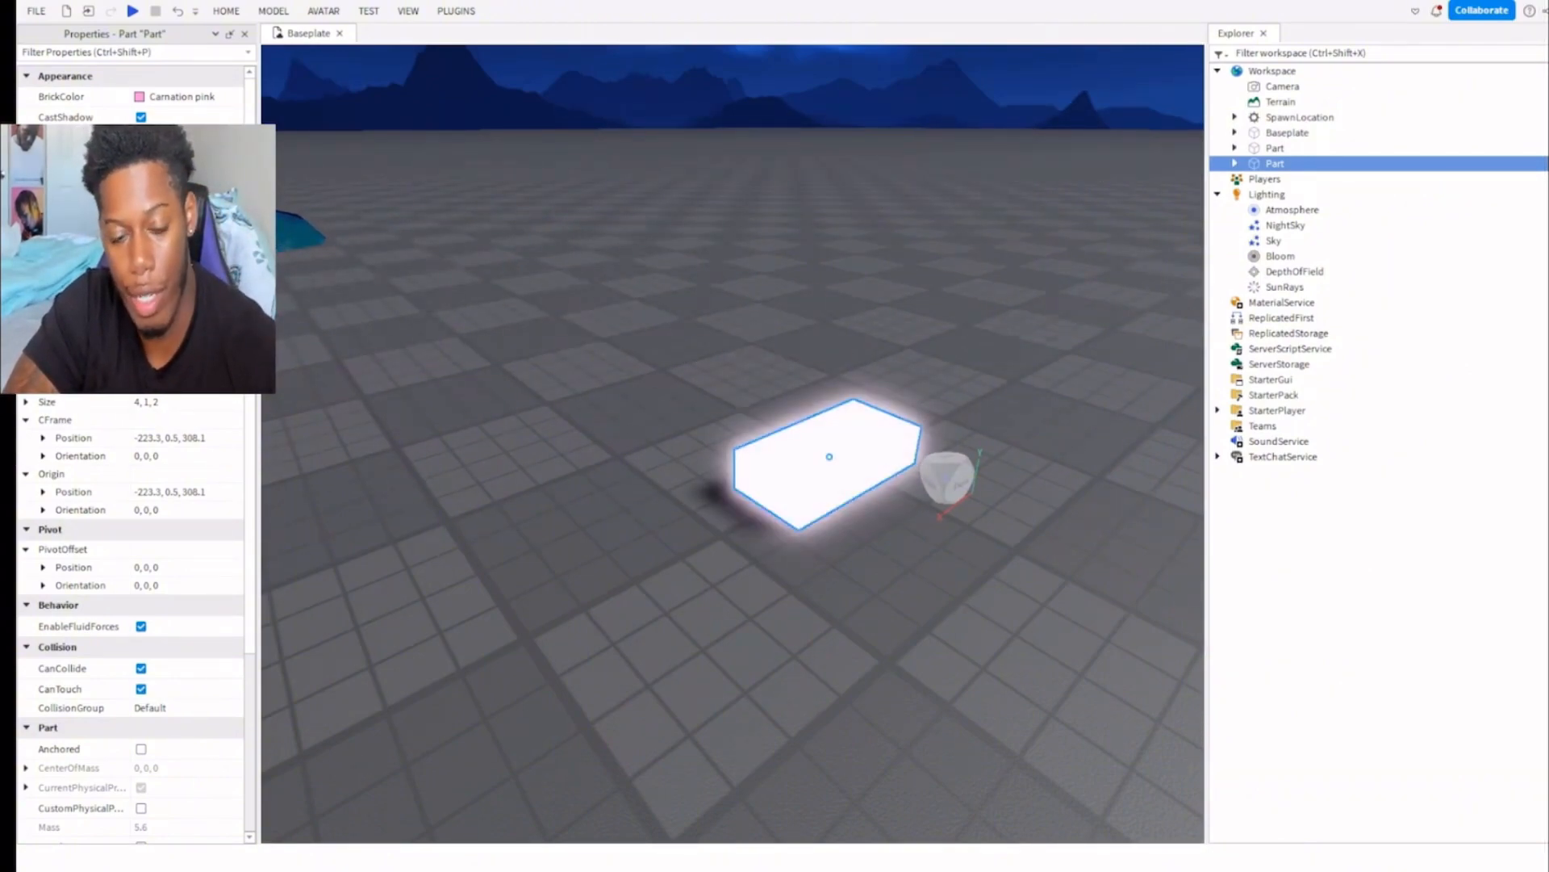
right_click_drag(686, 332, 687, 333)
left_click(680, 333)
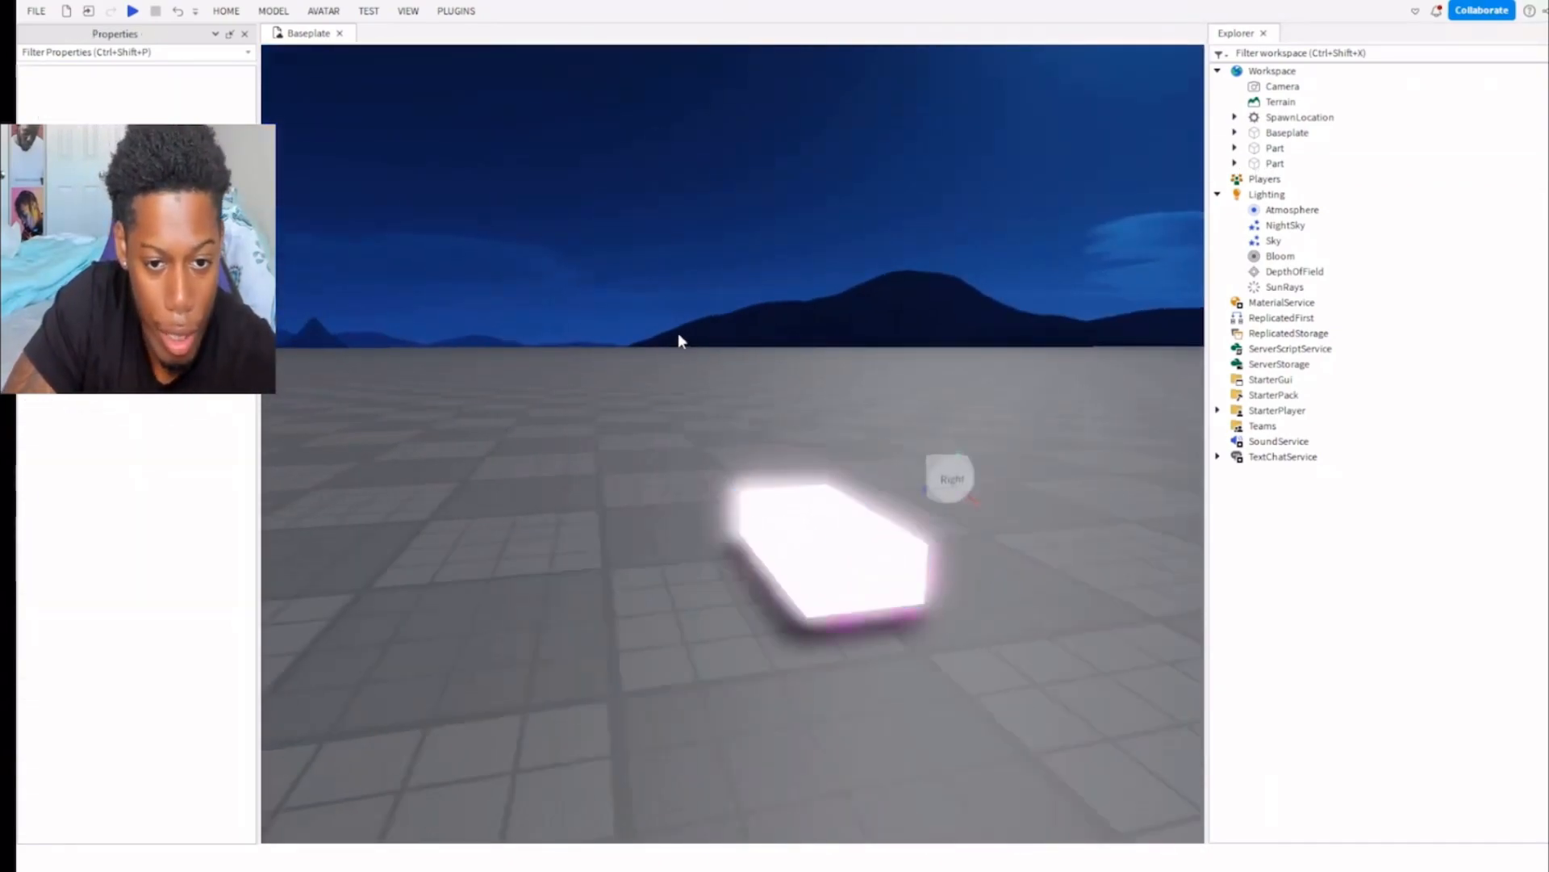
left_click(743, 503)
mouse_move(173, 213)
left_mouse_down()
mouse_move(446, 211)
mouse_move(161, 213)
left_mouse_up()
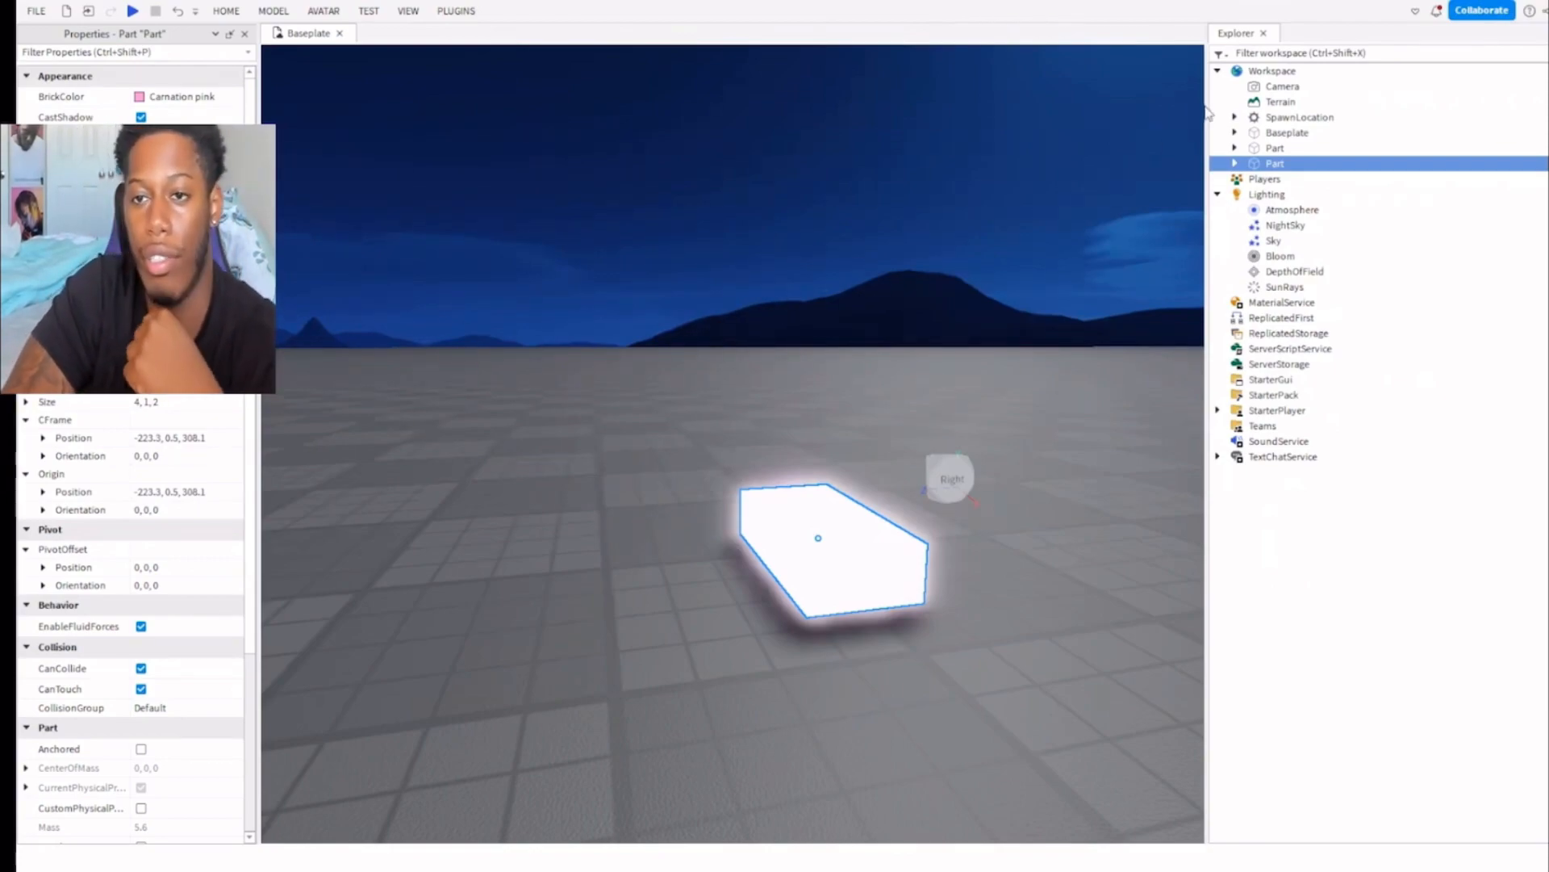
Collapse the Lighting service and examine the Workspace and its Camera child in the object hierarchy.
left_click(1269, 71)
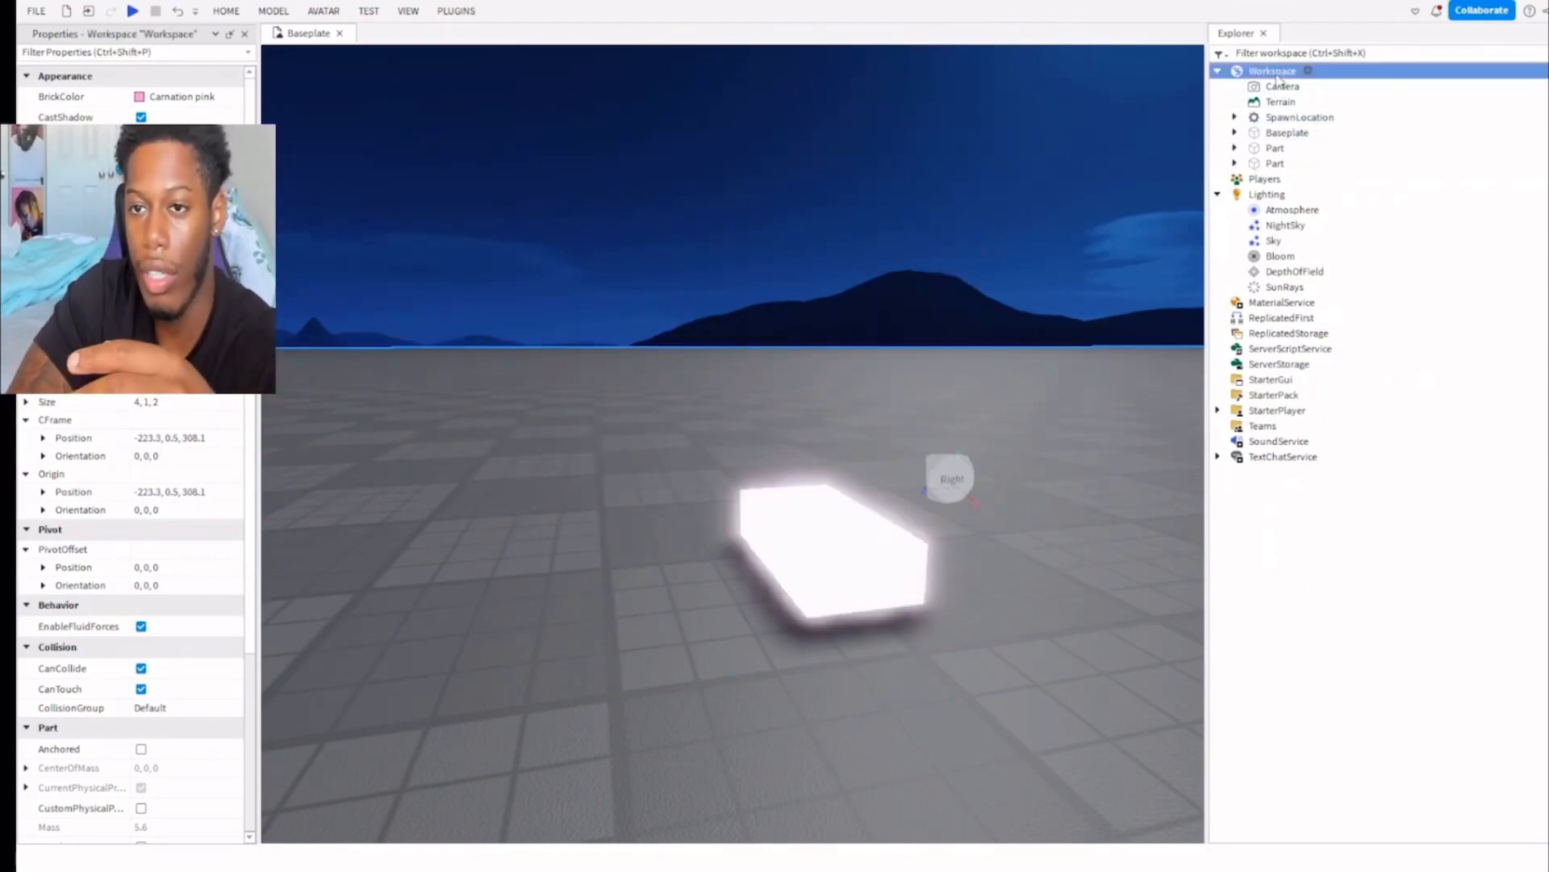
left_click(1218, 194)
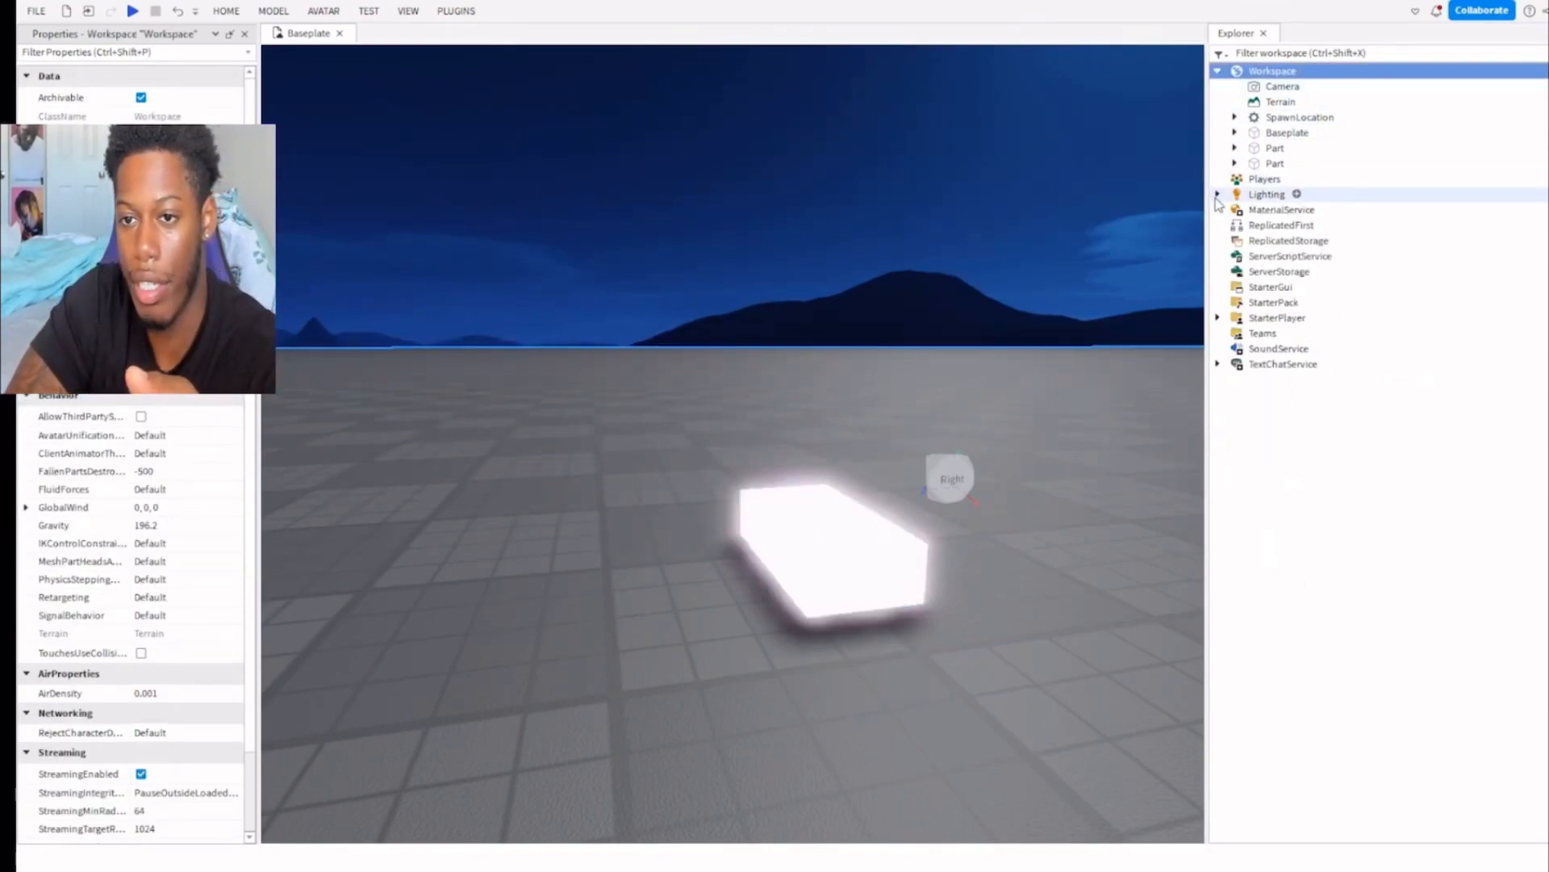
left_click(1267, 86)
left_click(1255, 85)
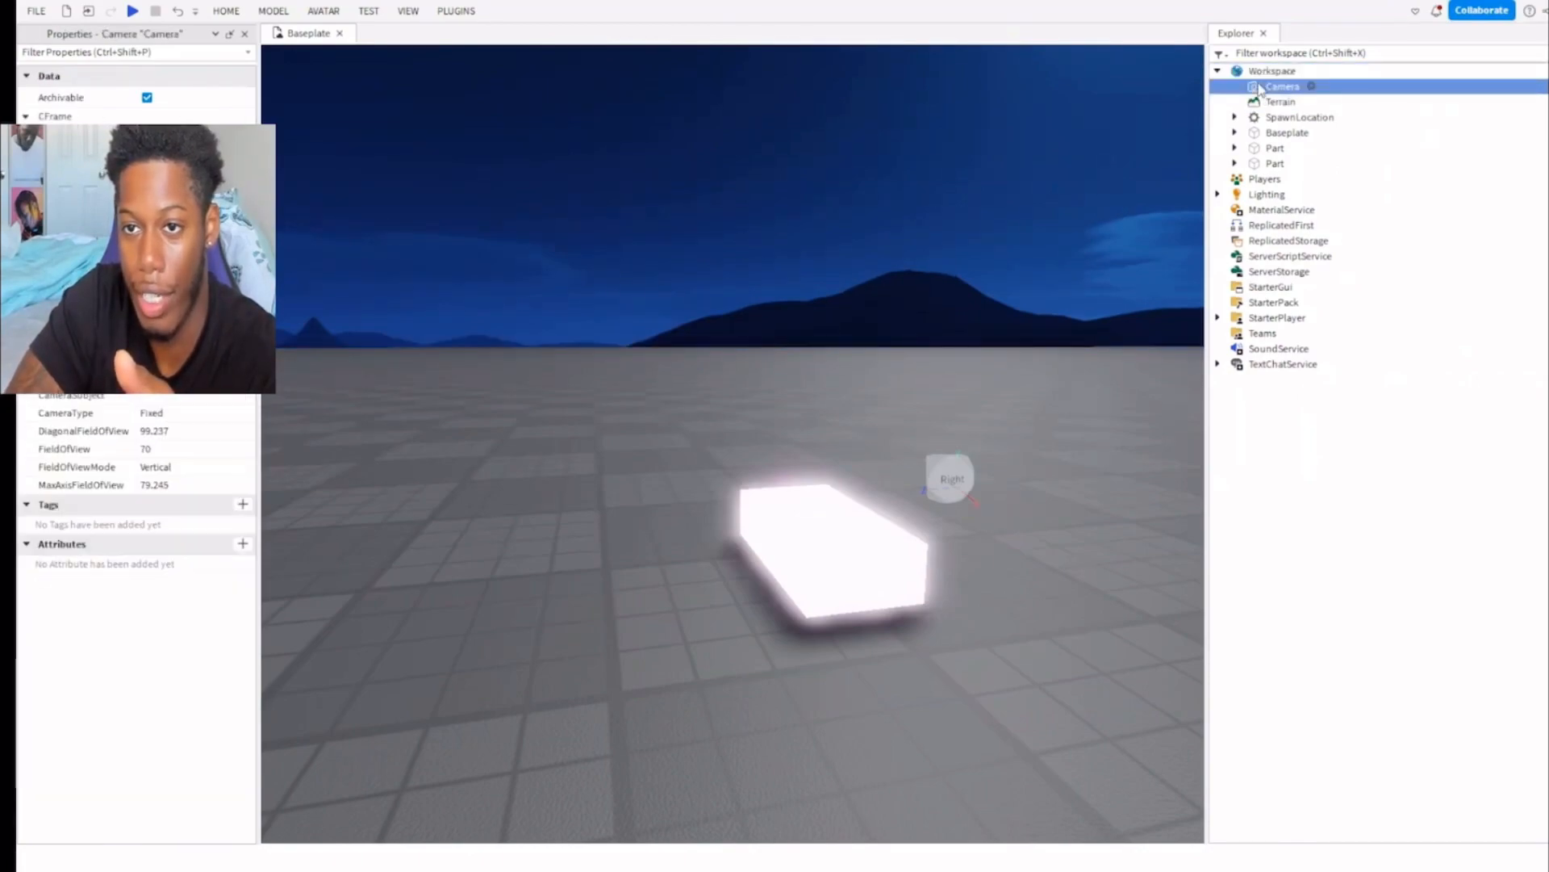
left_click(1256, 75)
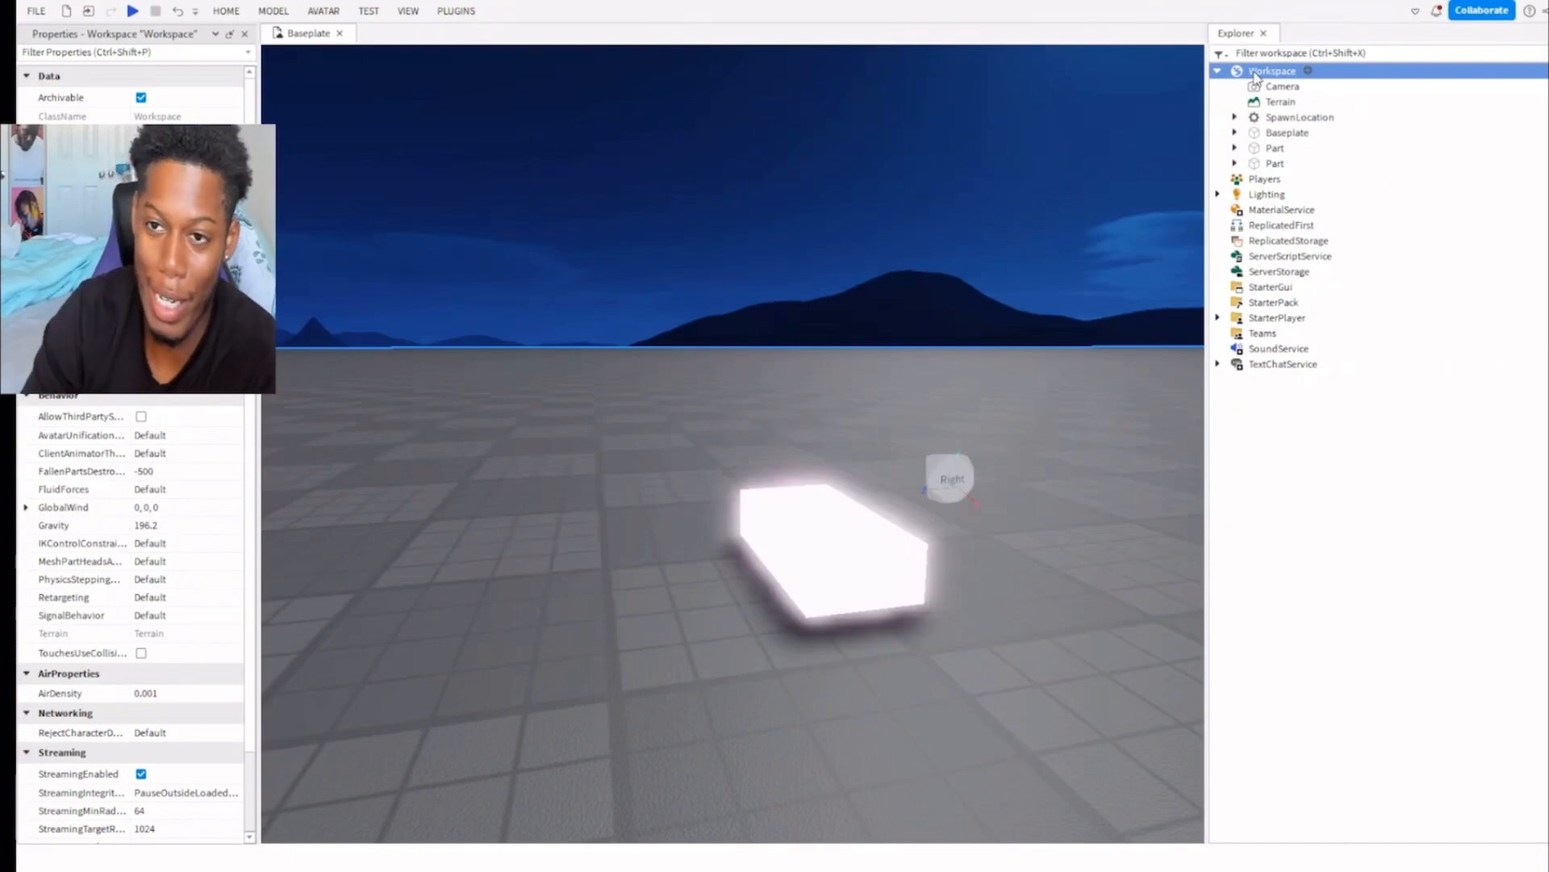
Rename the lavender part to kid1 and the Carnation pink part to kid2.
left_click(1283, 149)
key("F2")
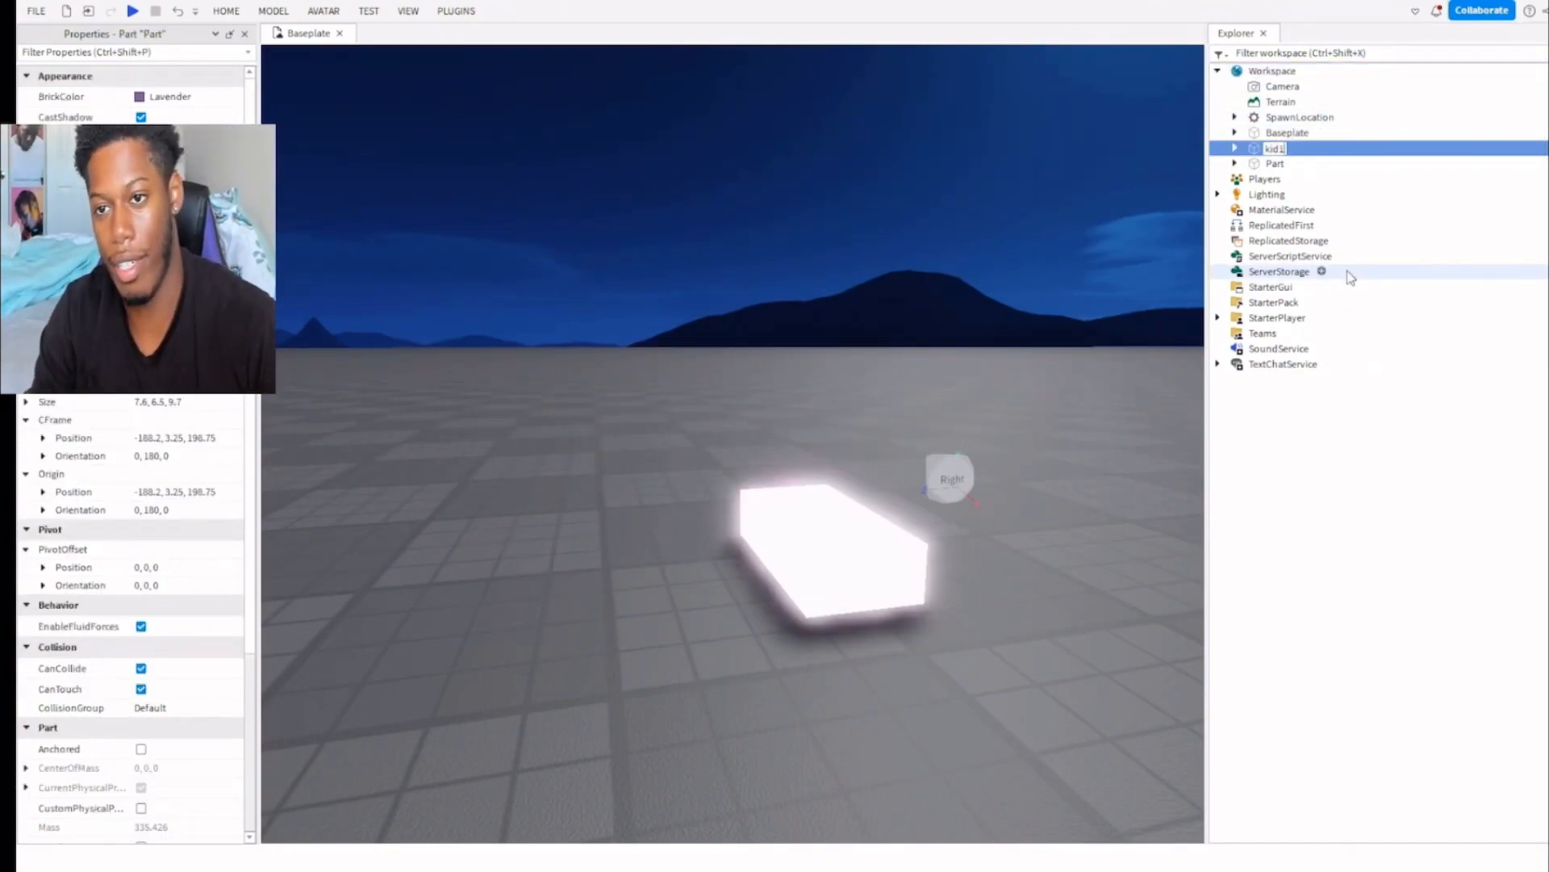
left_click(1279, 163)
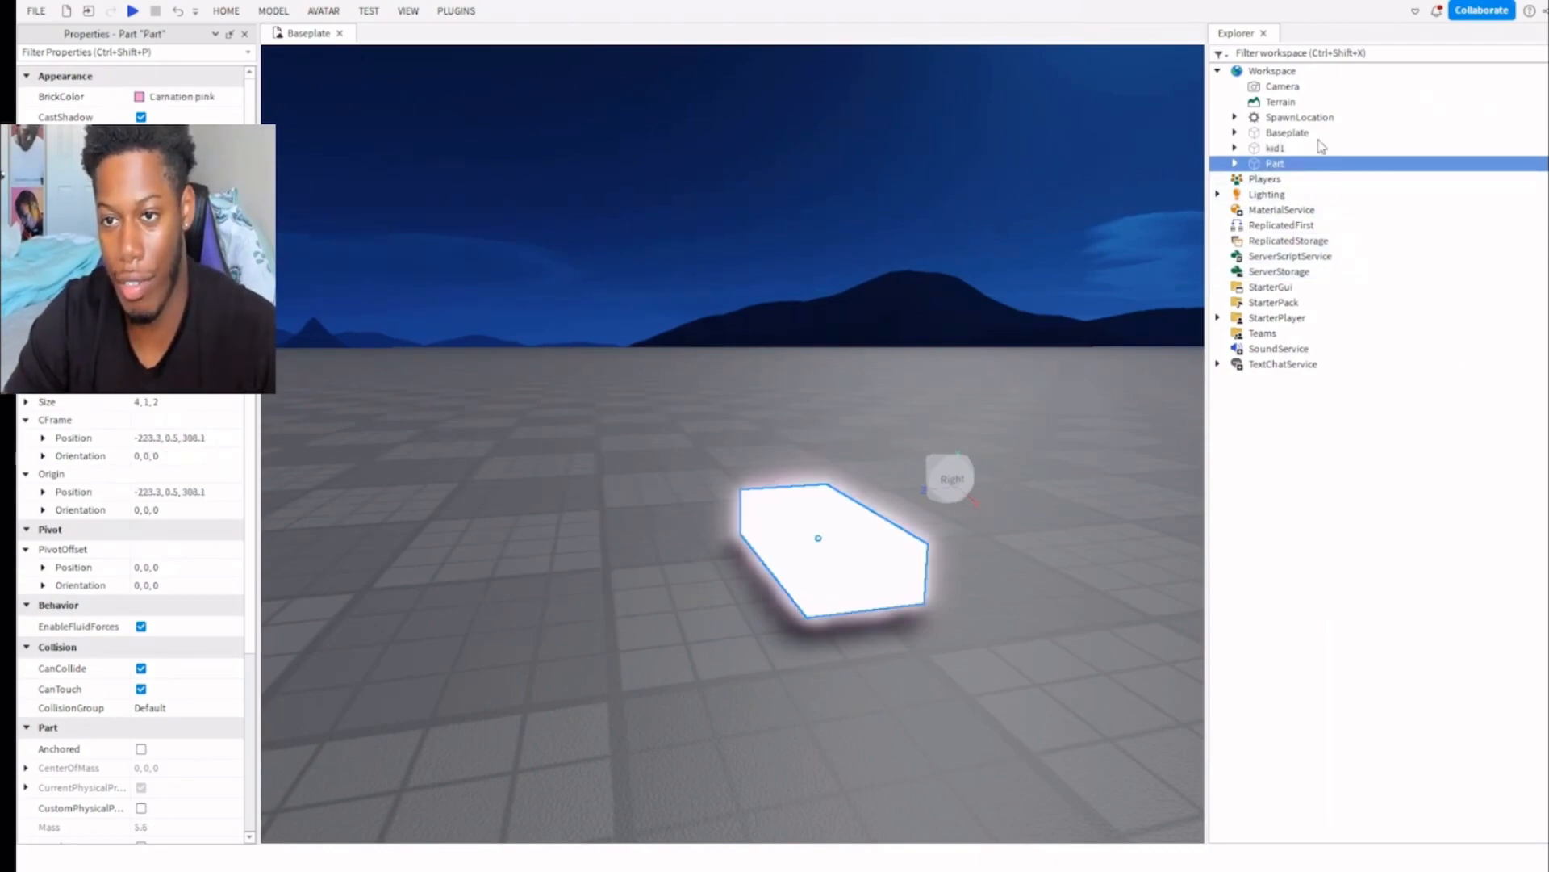
key("F2")
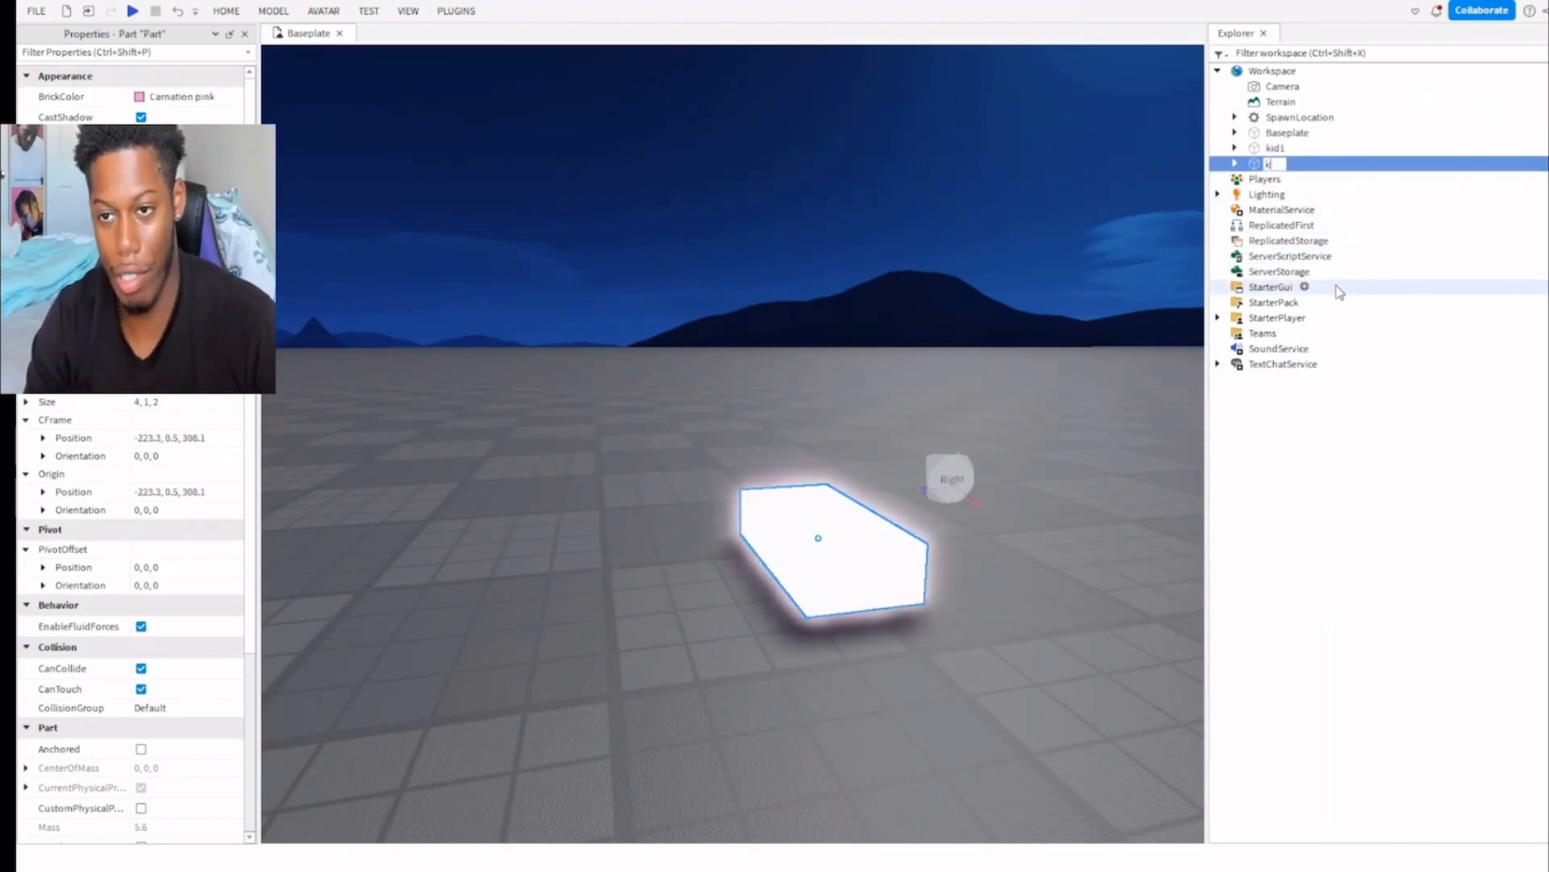
Examine how kid1 and kid2 are nested under Workspace, collapsing and expanding its contents.
left_click(1275, 148)
left_click(1275, 163)
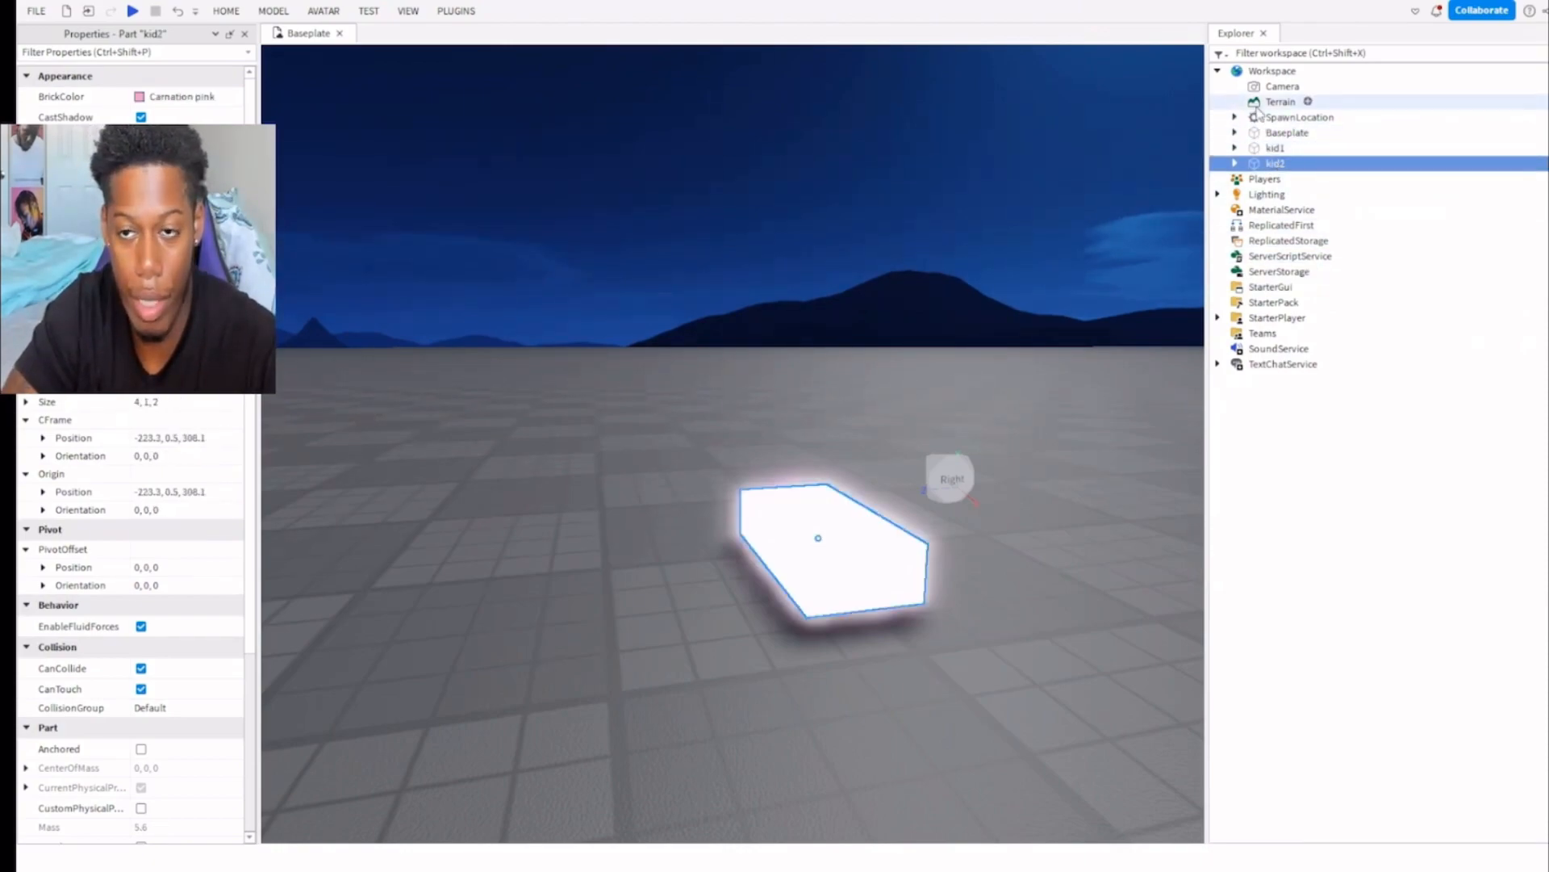
left_click(1218, 71)
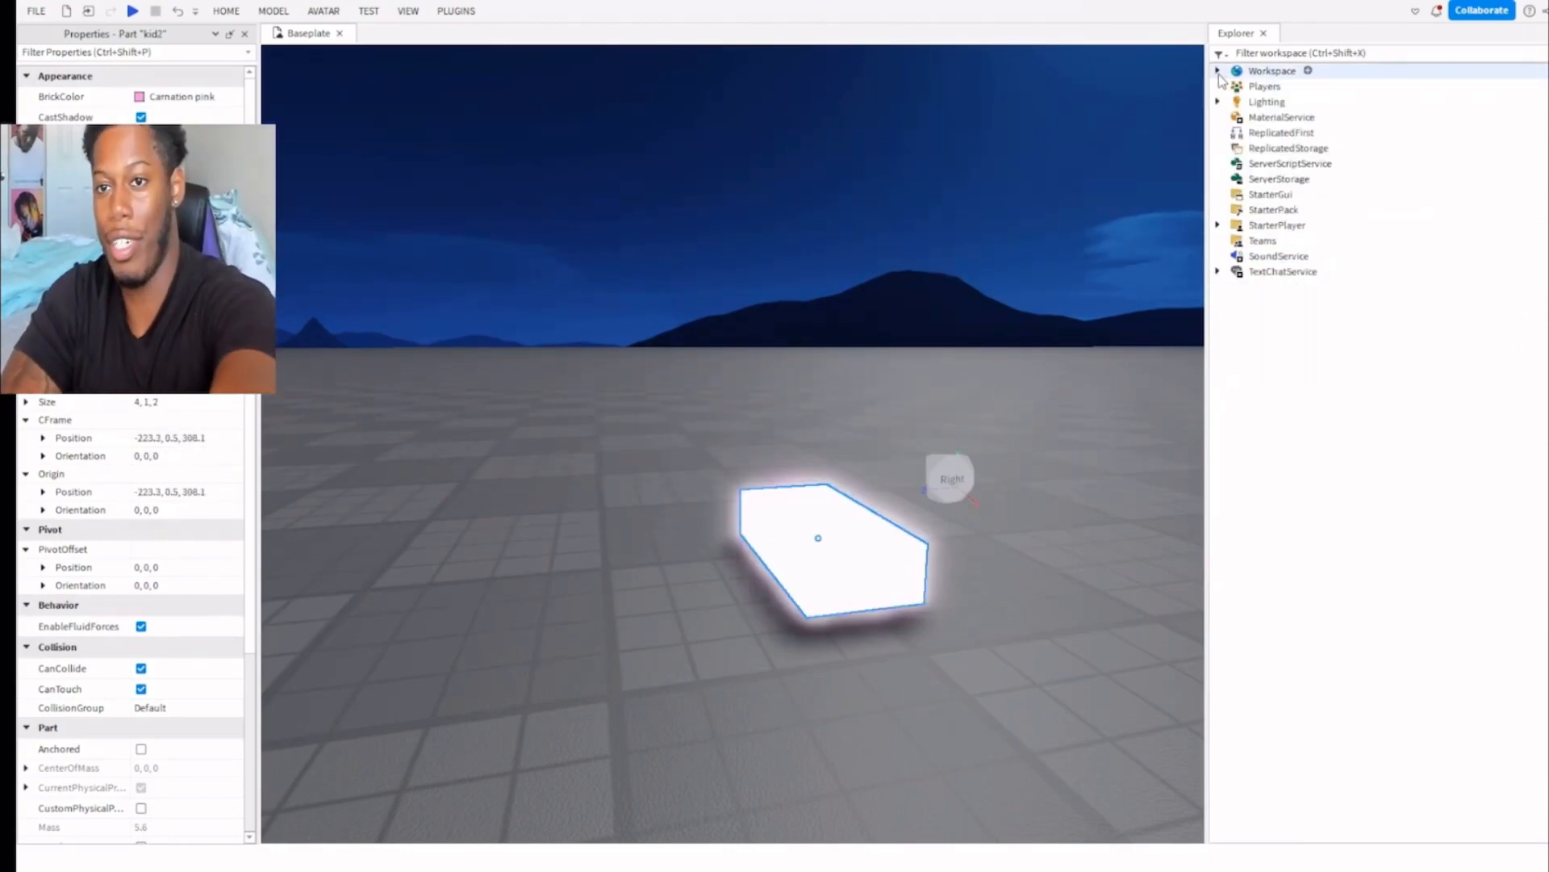
left_click(1218, 71)
left_click(1261, 72)
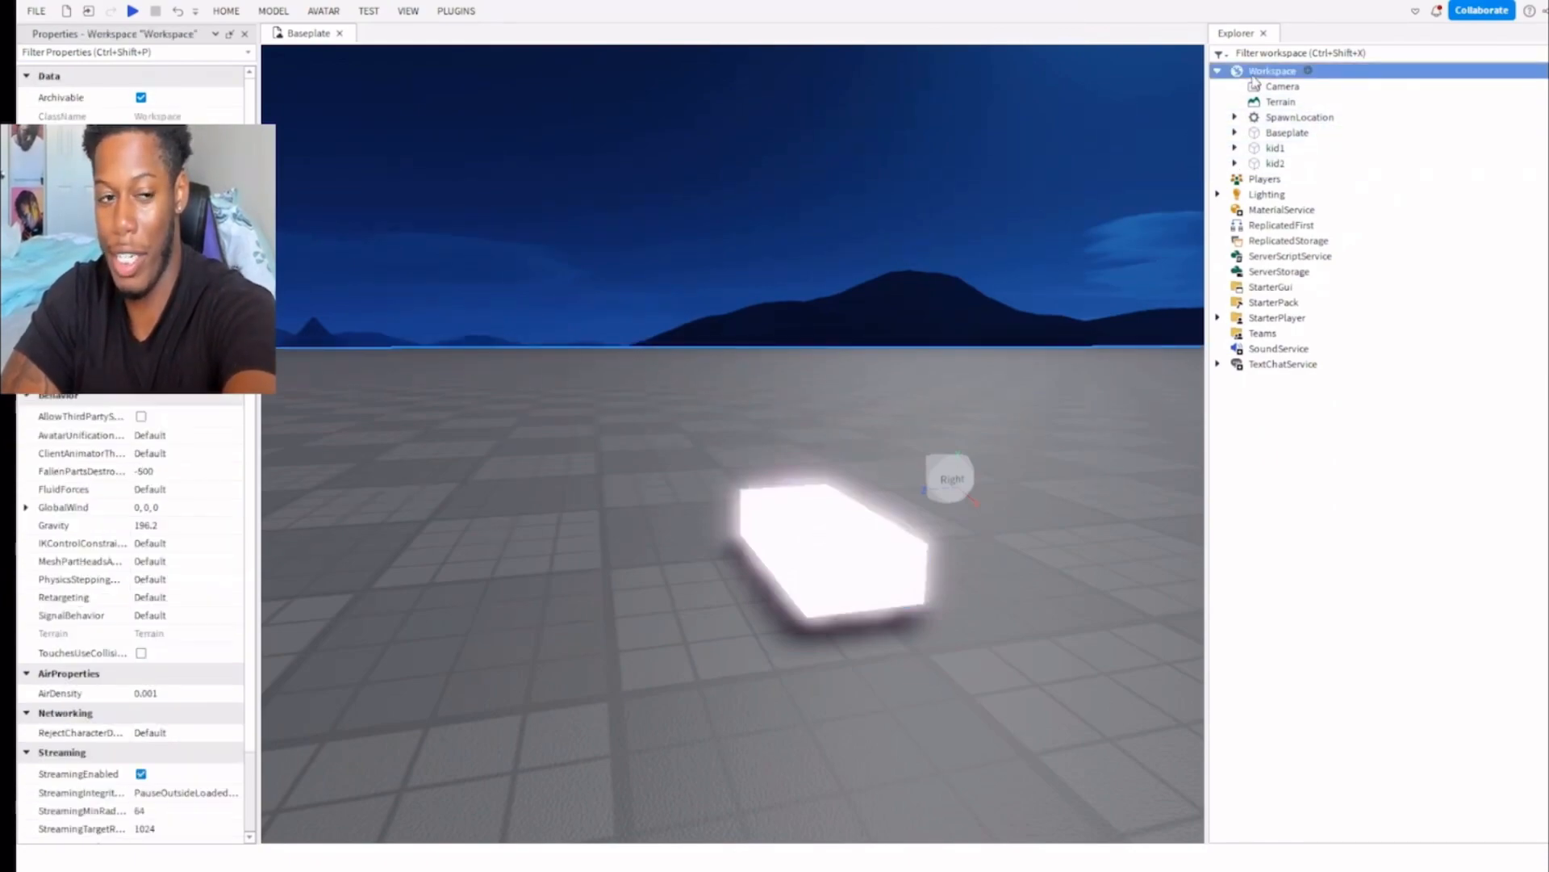
left_click(1276, 148)
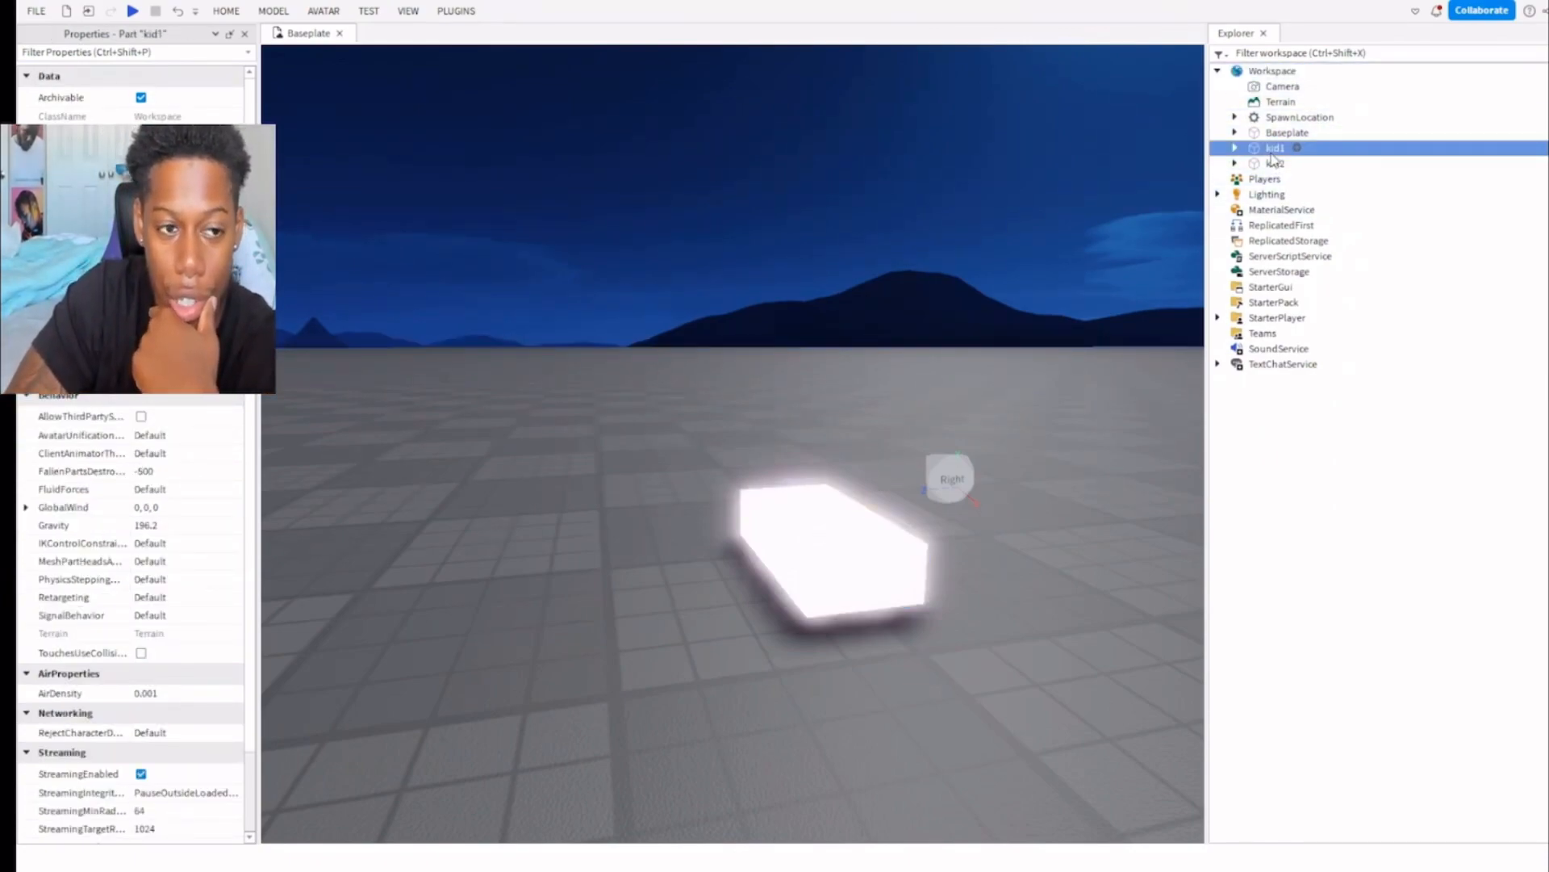
left_click(1275, 149)
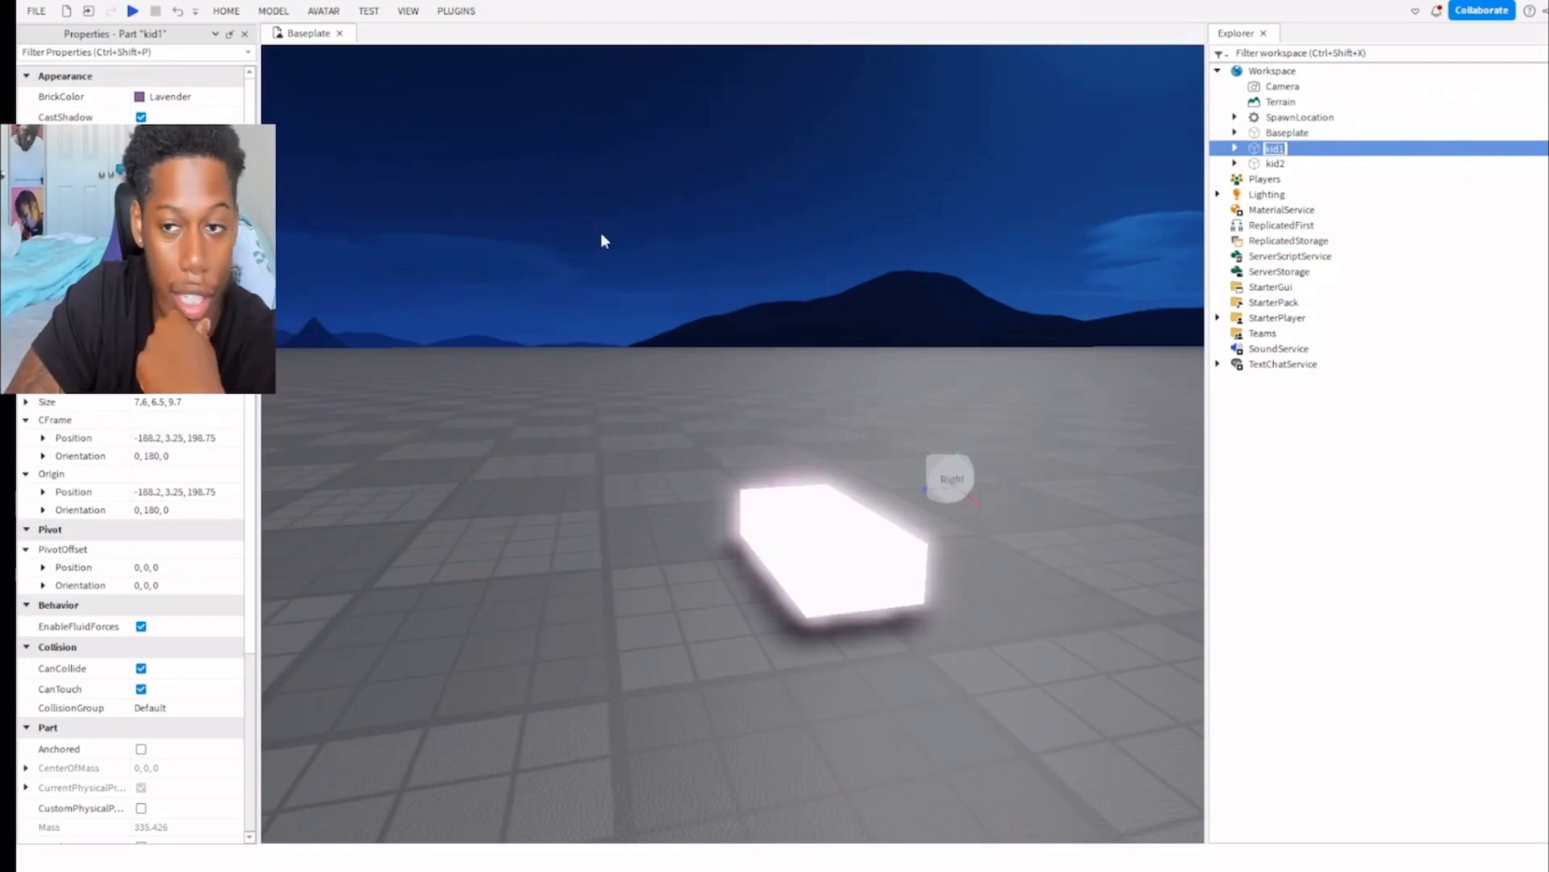
Cut kid2 from Workspace and paste it into ReplicatedStorage.
left_click(1276, 164)
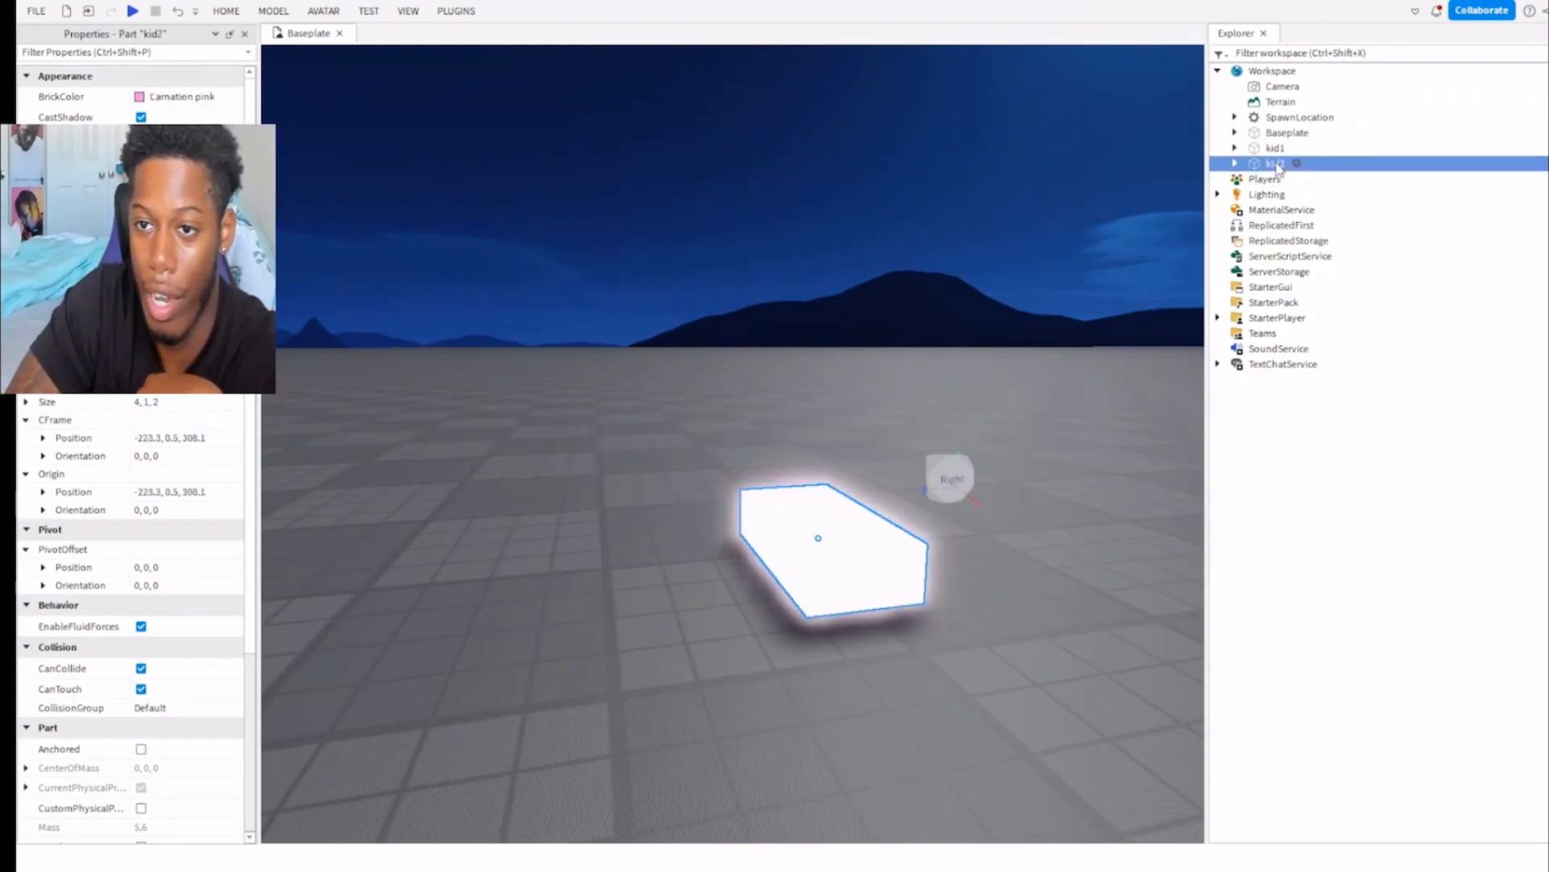
key("Delete")
left_click(1269, 230)
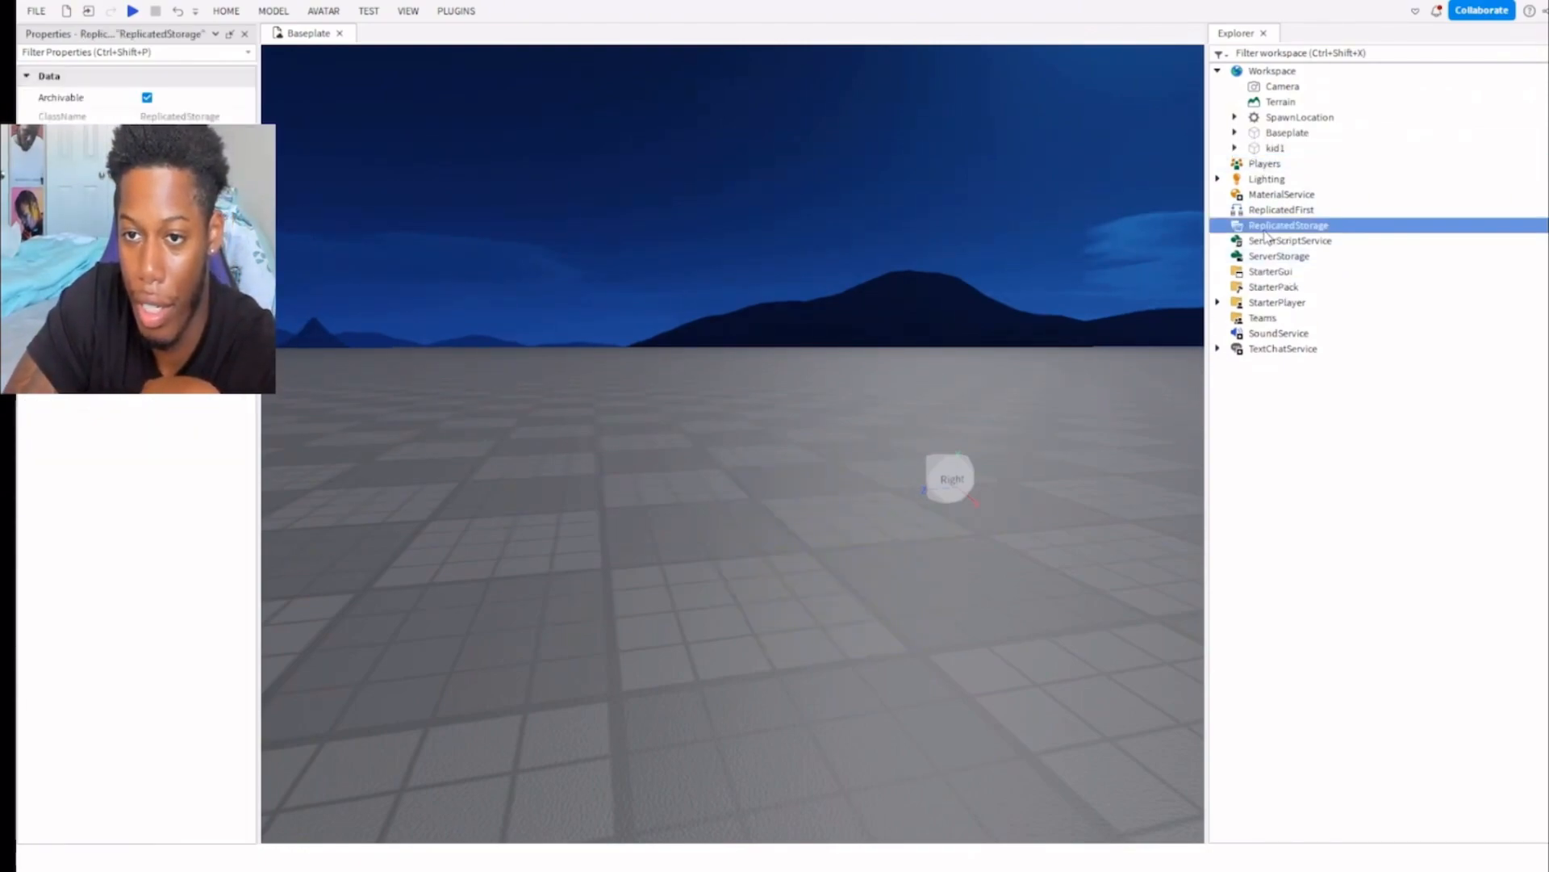
key("ctrl+v")
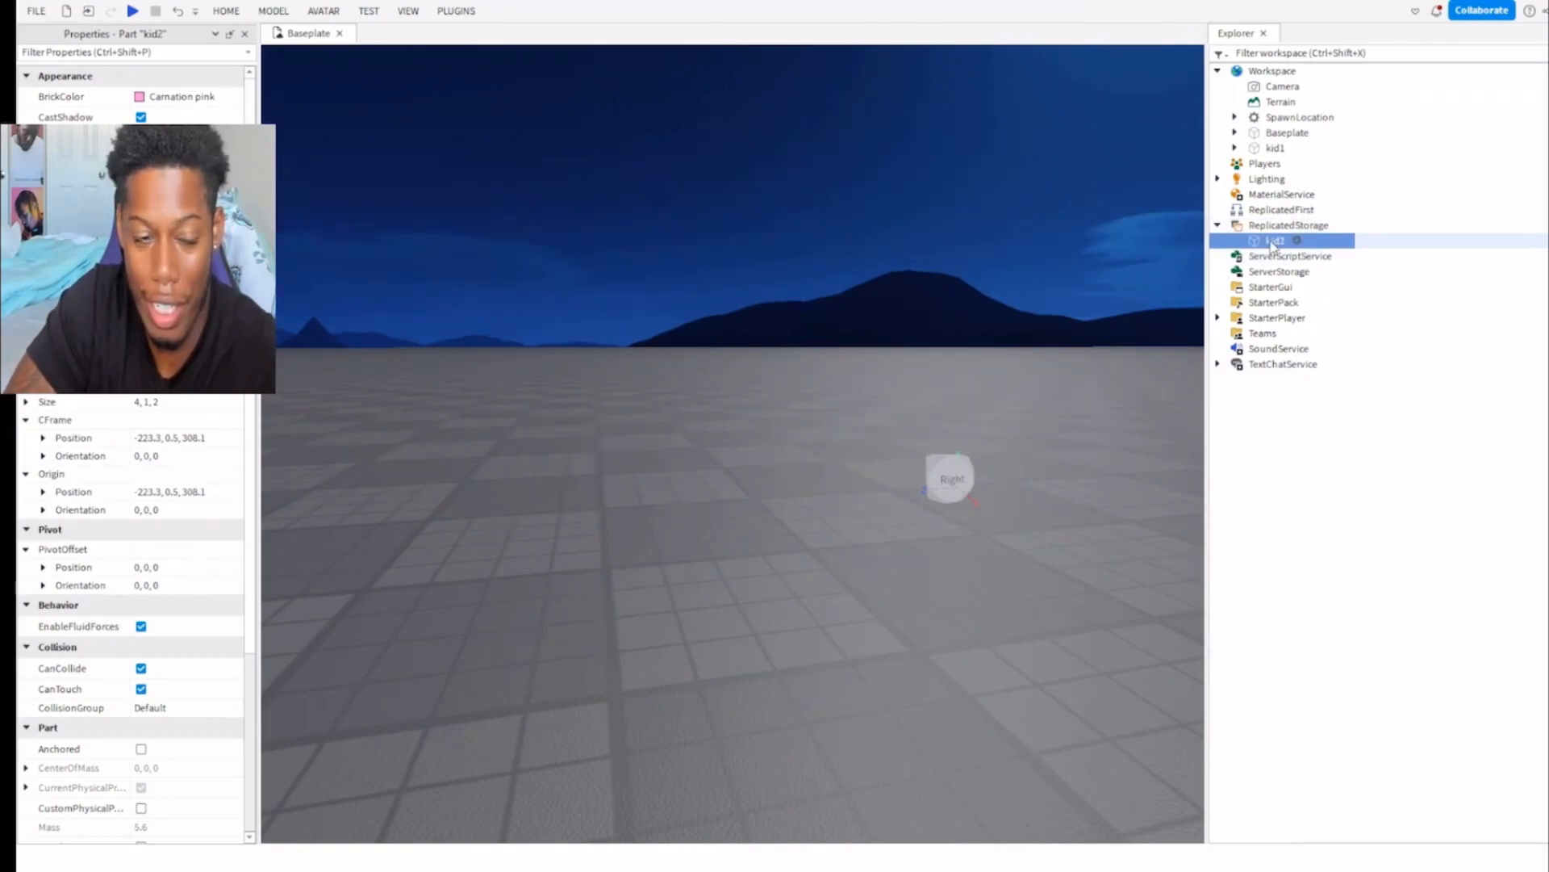
Add a folder to ReplicatedStorage and place kid2 inside it.
left_click(1325, 227)
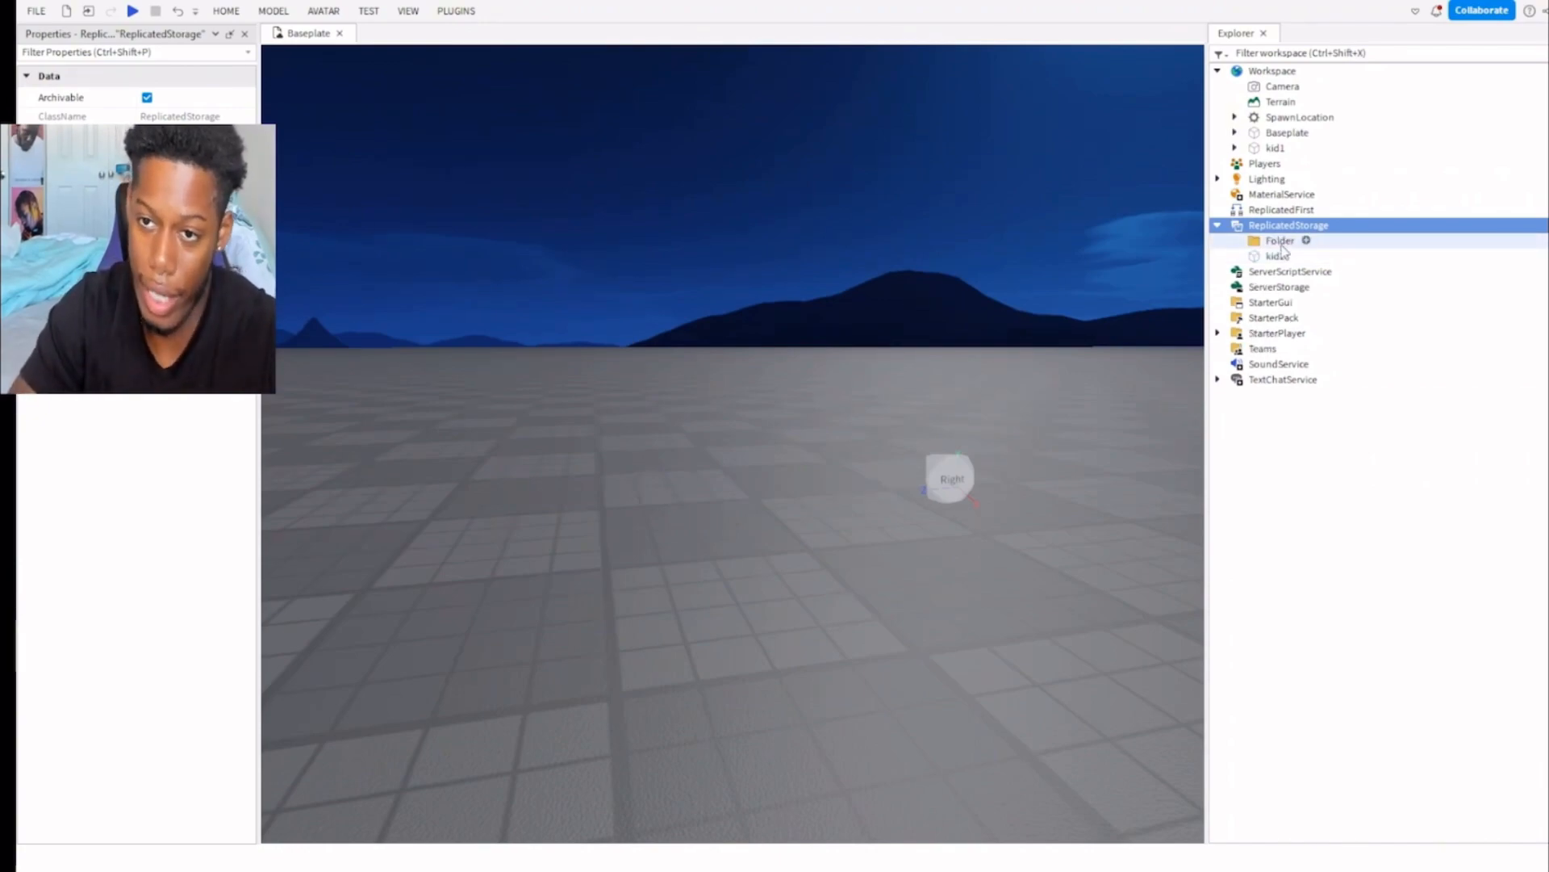
left_click(1275, 256)
left_click_drag(1346, 261, 1289, 246)
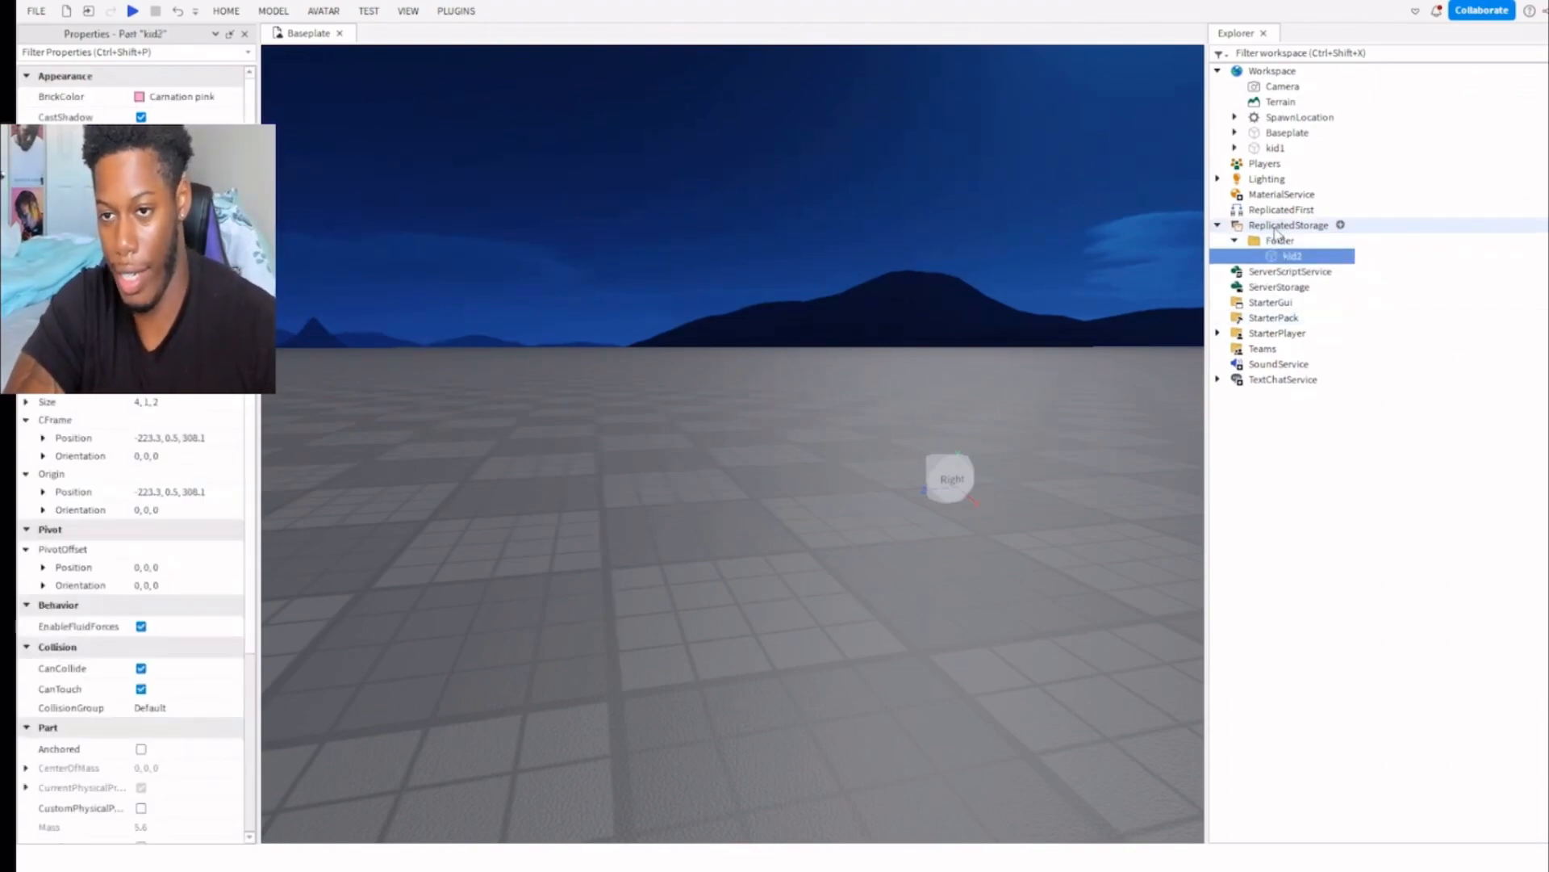
Examine the parent-child hierarchy of ReplicatedStorage, its folder and kid2.
left_click(1278, 231)
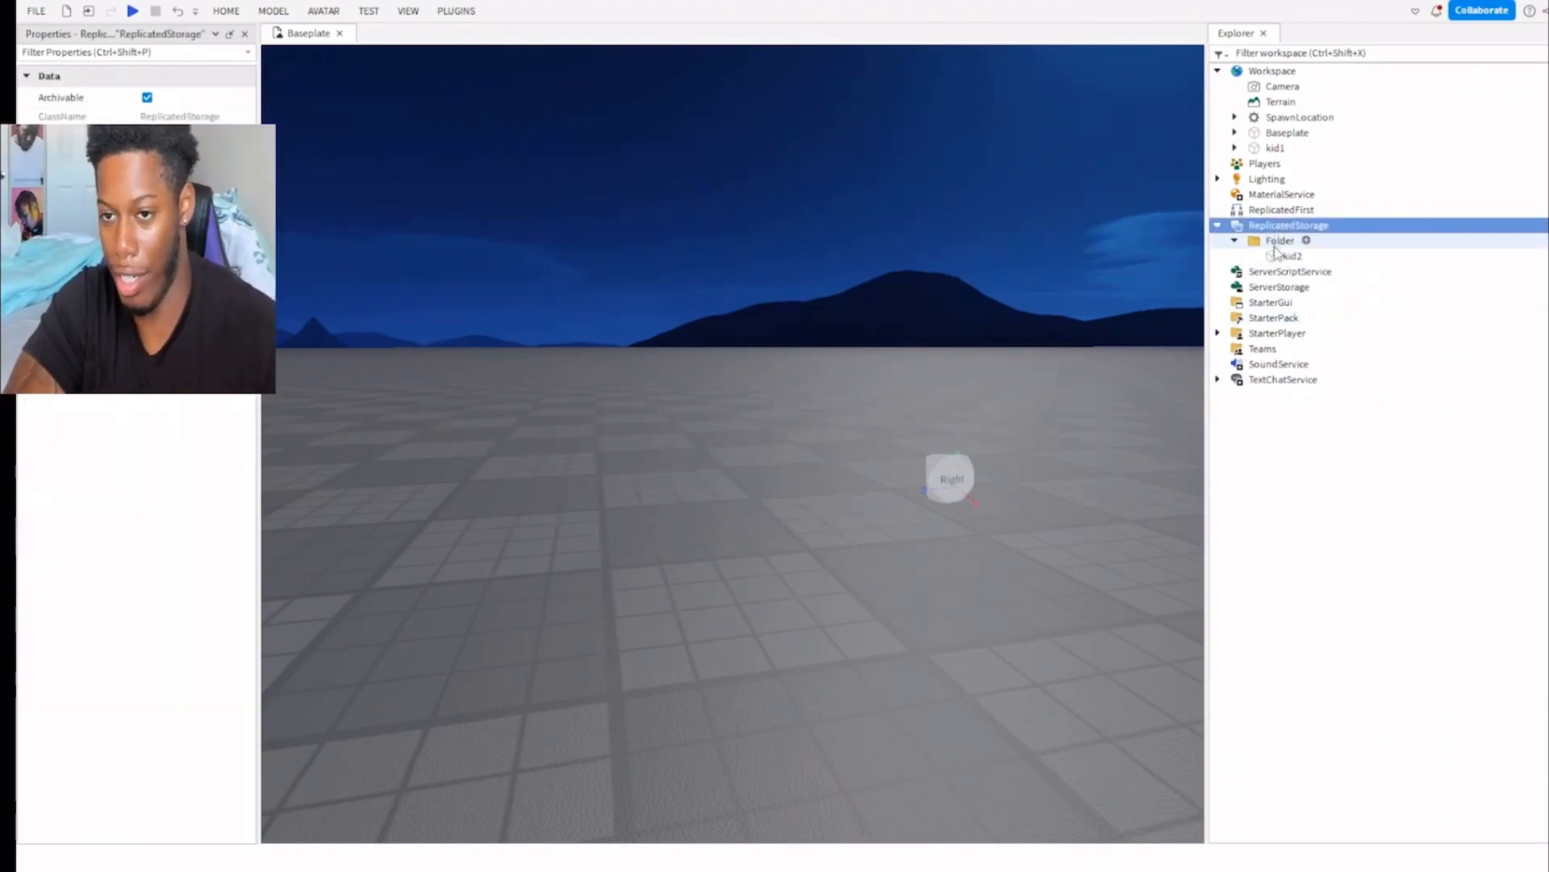
left_click(1276, 242)
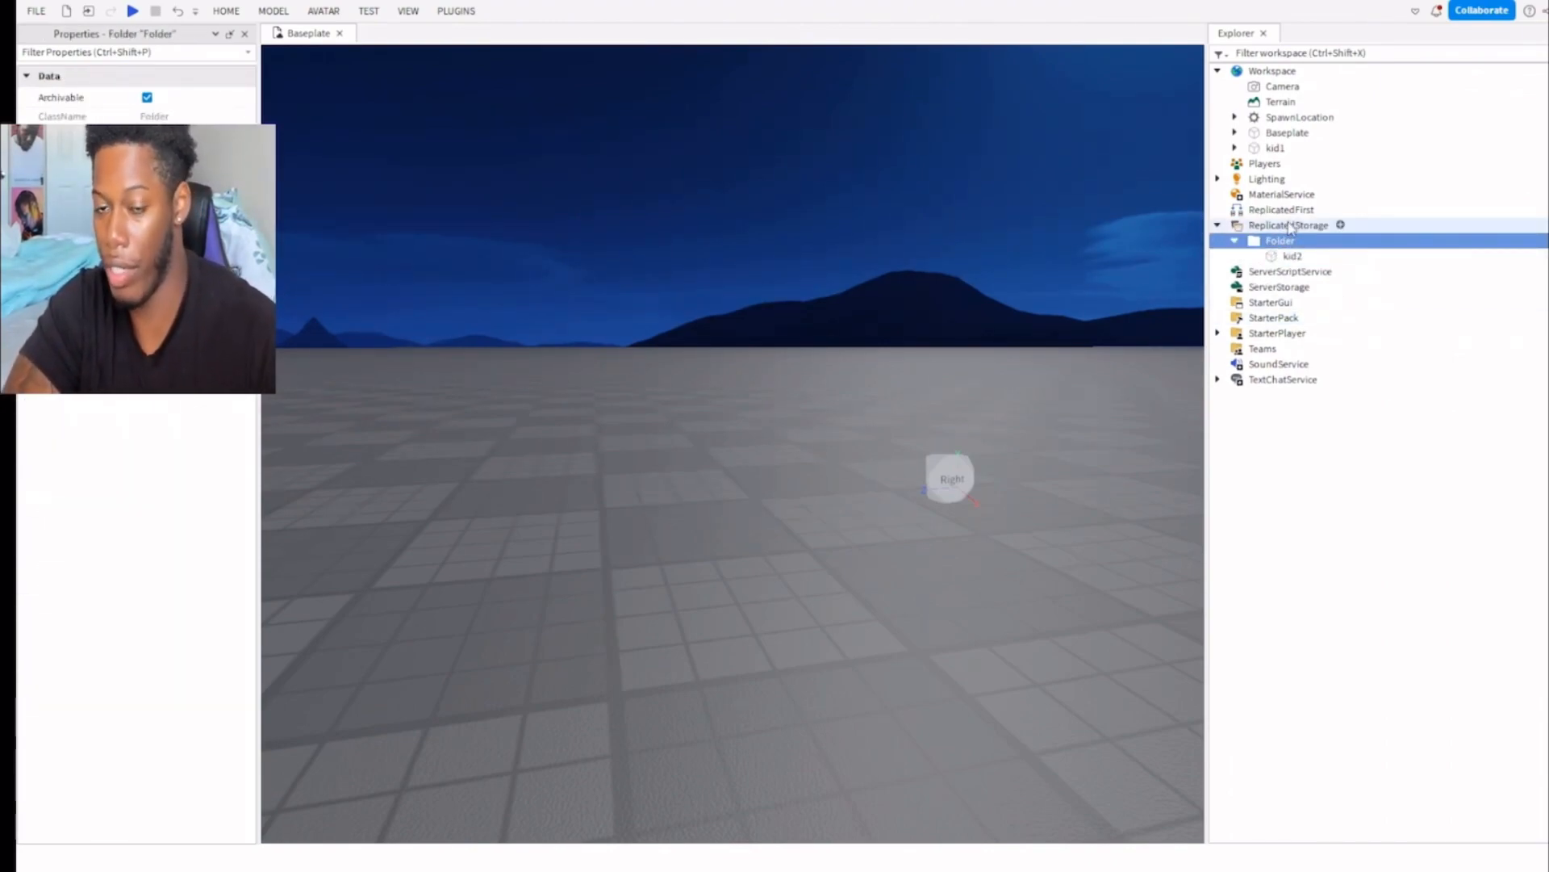
left_click(1290, 257)
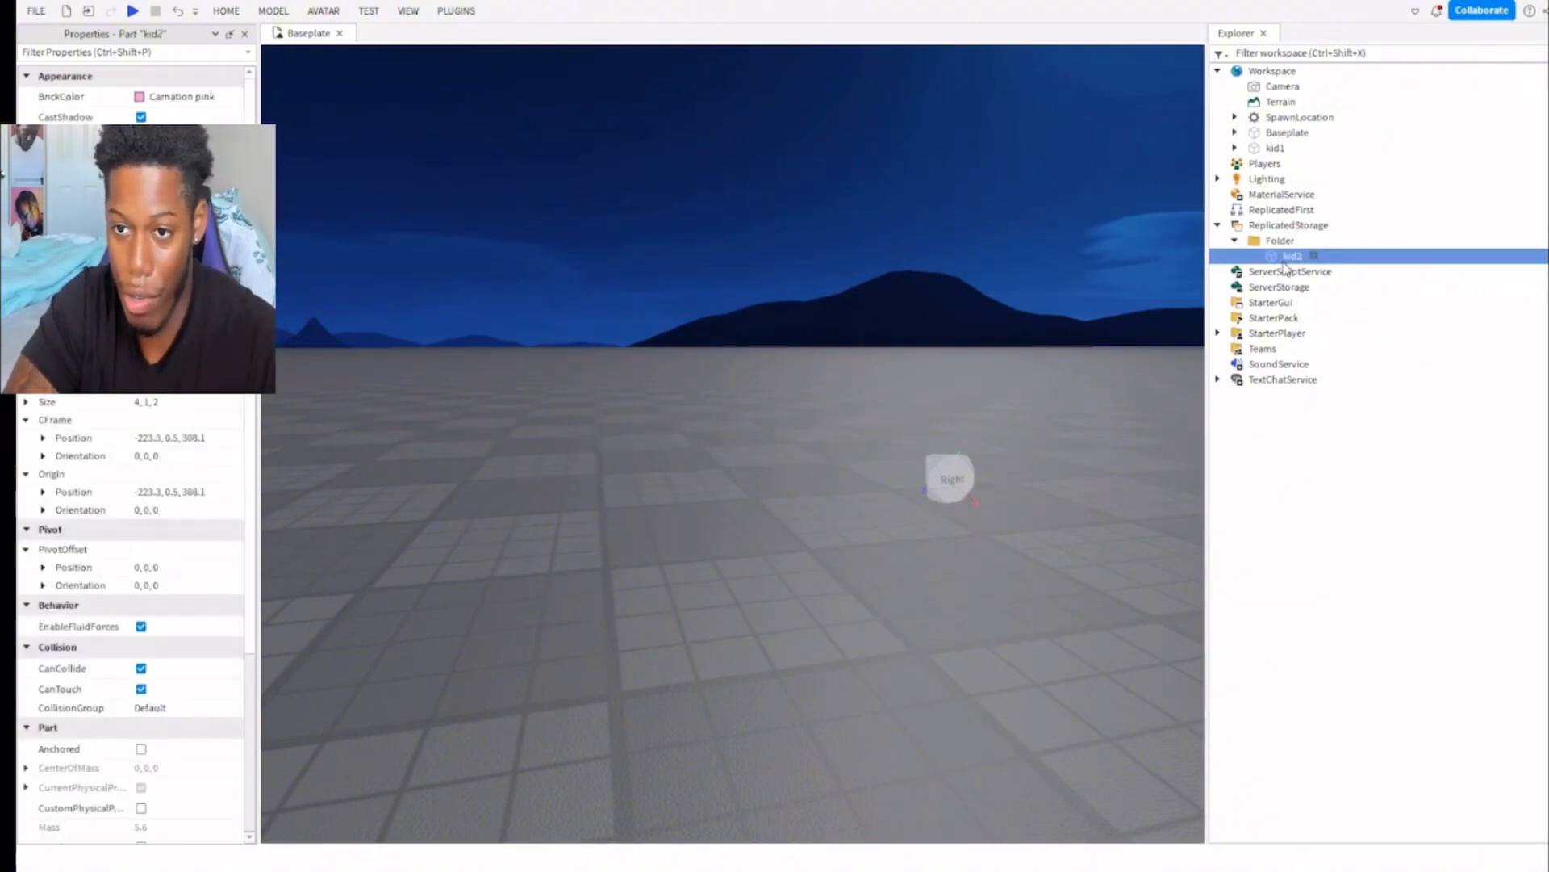
left_click(1271, 242)
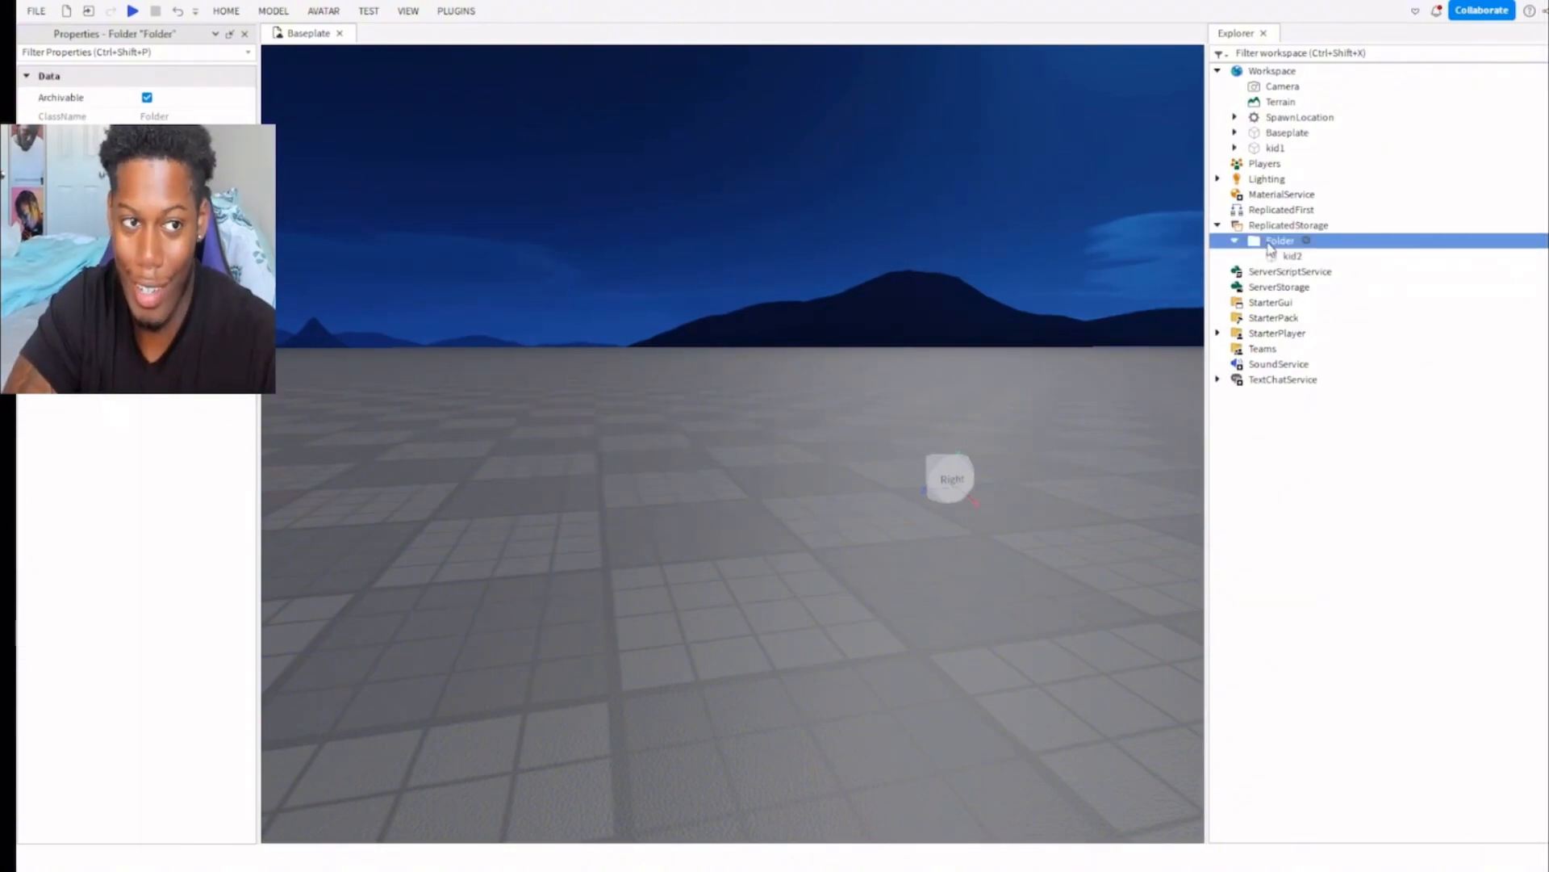
left_click(1274, 255)
left_click(1274, 245)
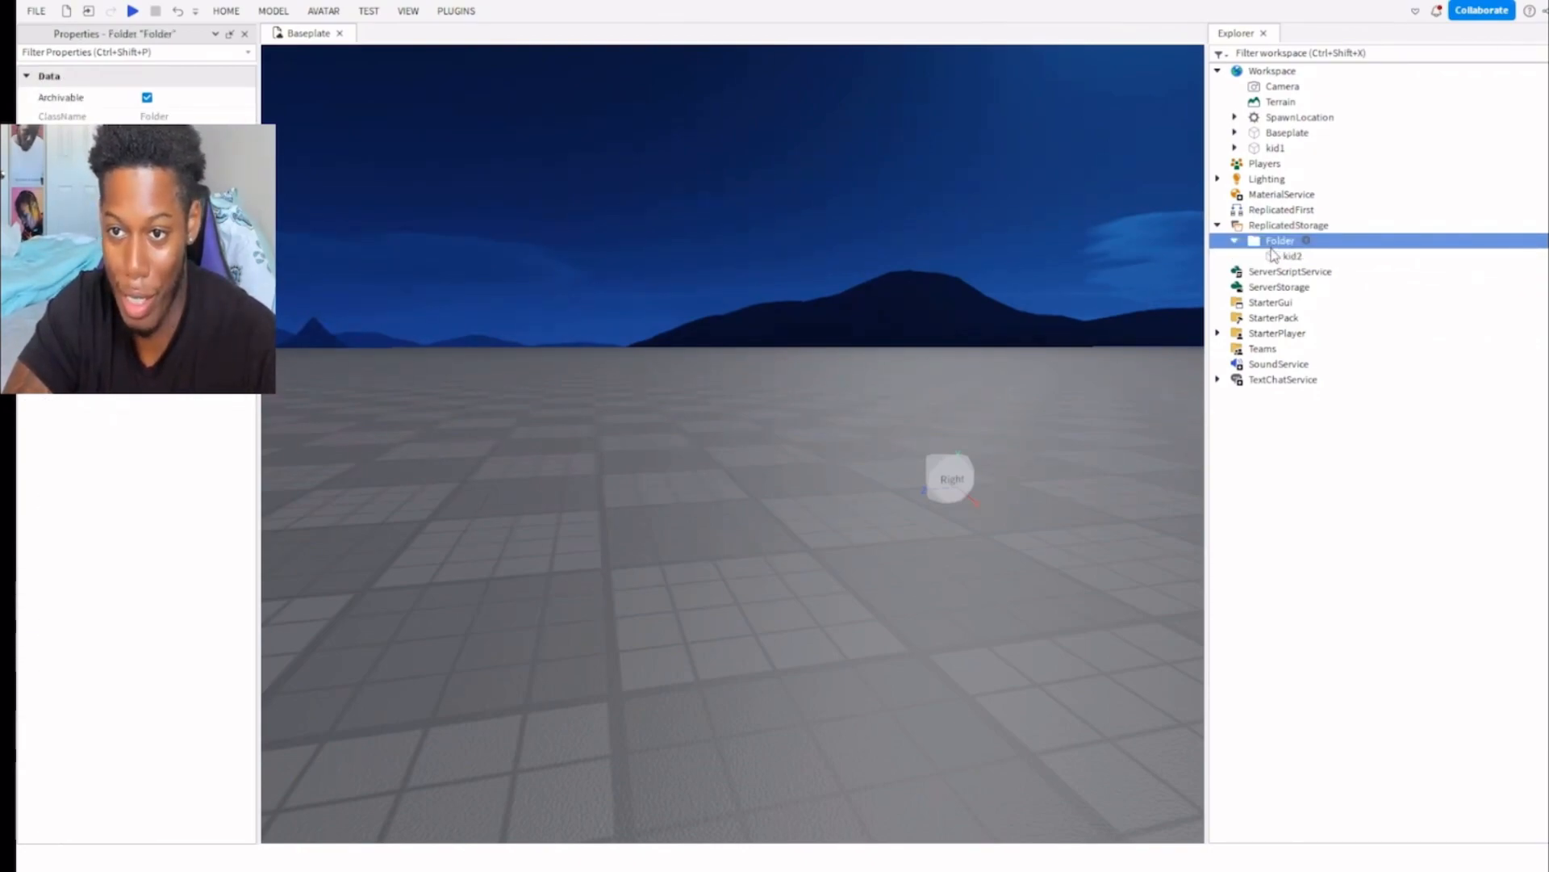
left_click(1278, 231)
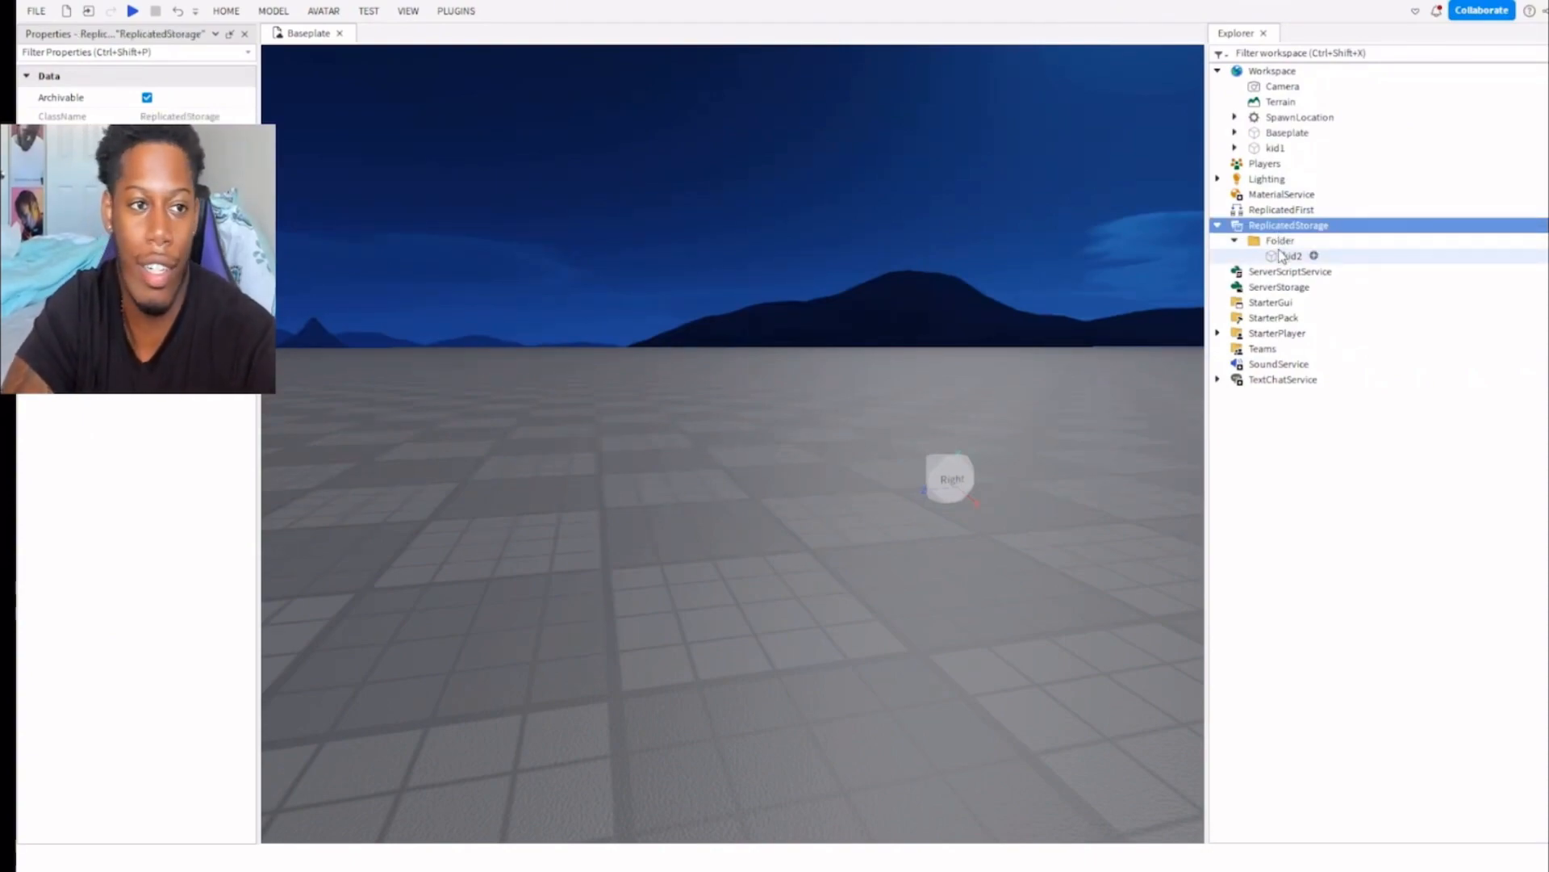
Delete the folder containing kid2 from ReplicatedStorage.
left_click(1280, 256)
left_click(1270, 241)
key("Delete")
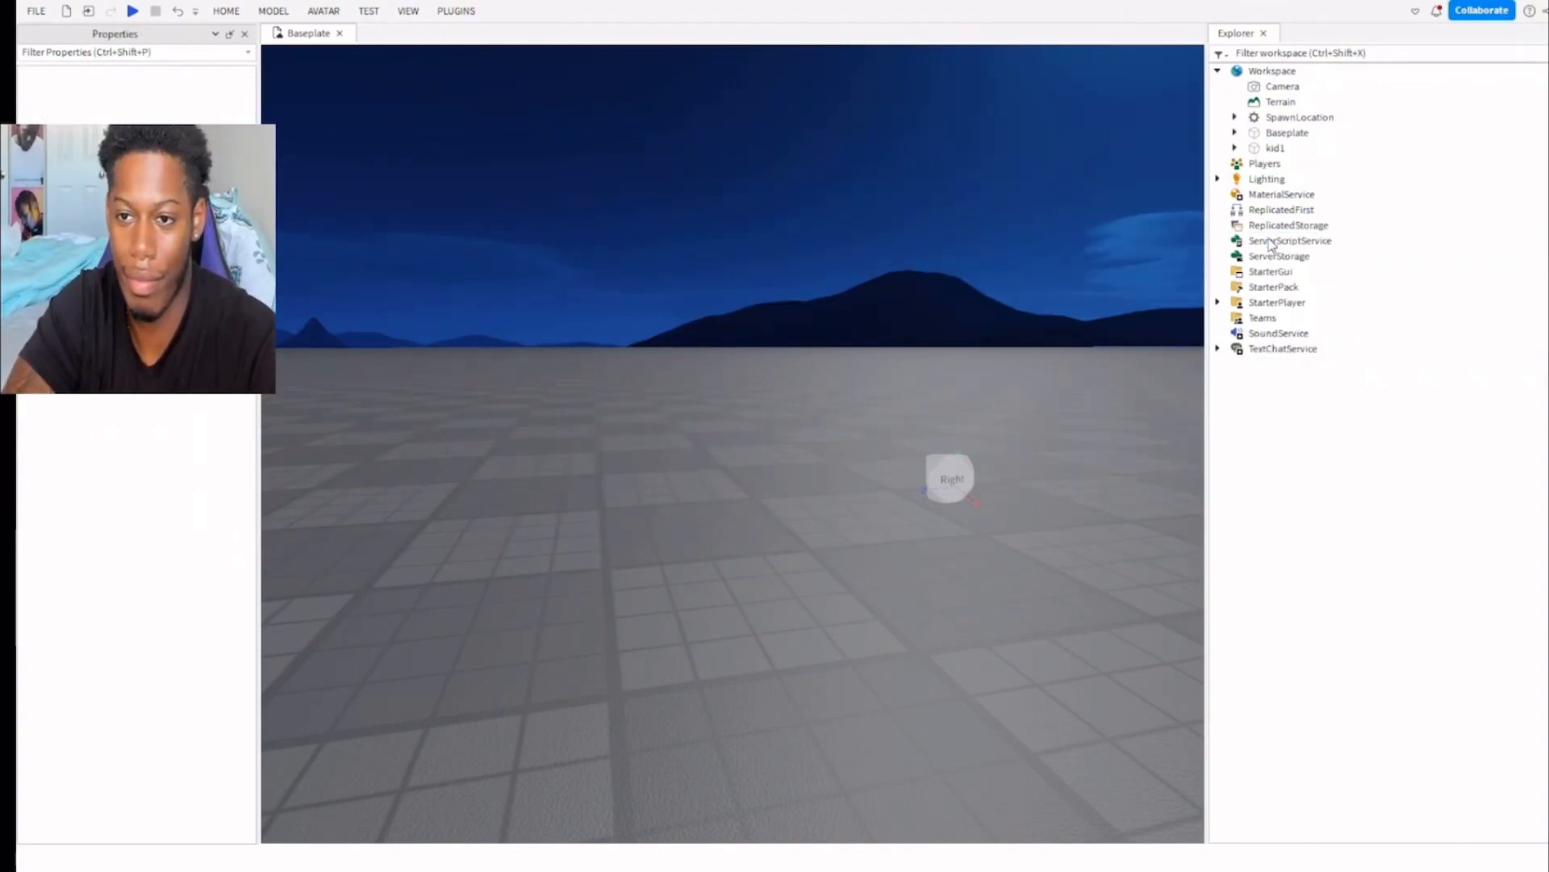
Select kid1 among the Workspace's children and set its size to 10, 10, 10.
left_click(1238, 74)
left_click(1261, 88)
left_click(1269, 103)
left_click(1260, 88)
left_click(1275, 148)
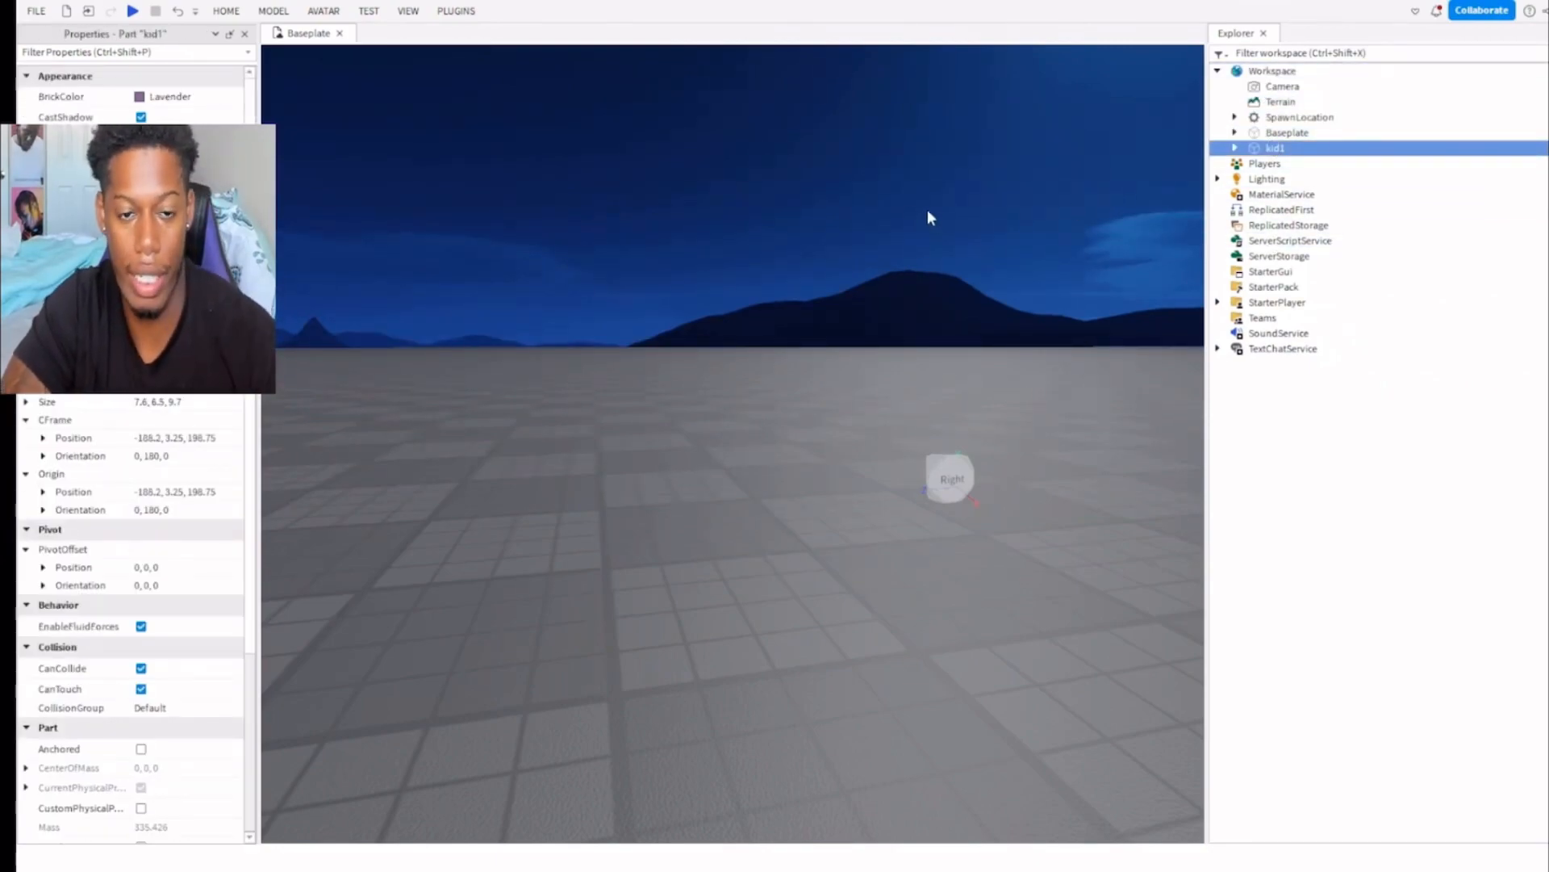
key("f")
right_click_drag(475, 300, 444, 285)
key("s")
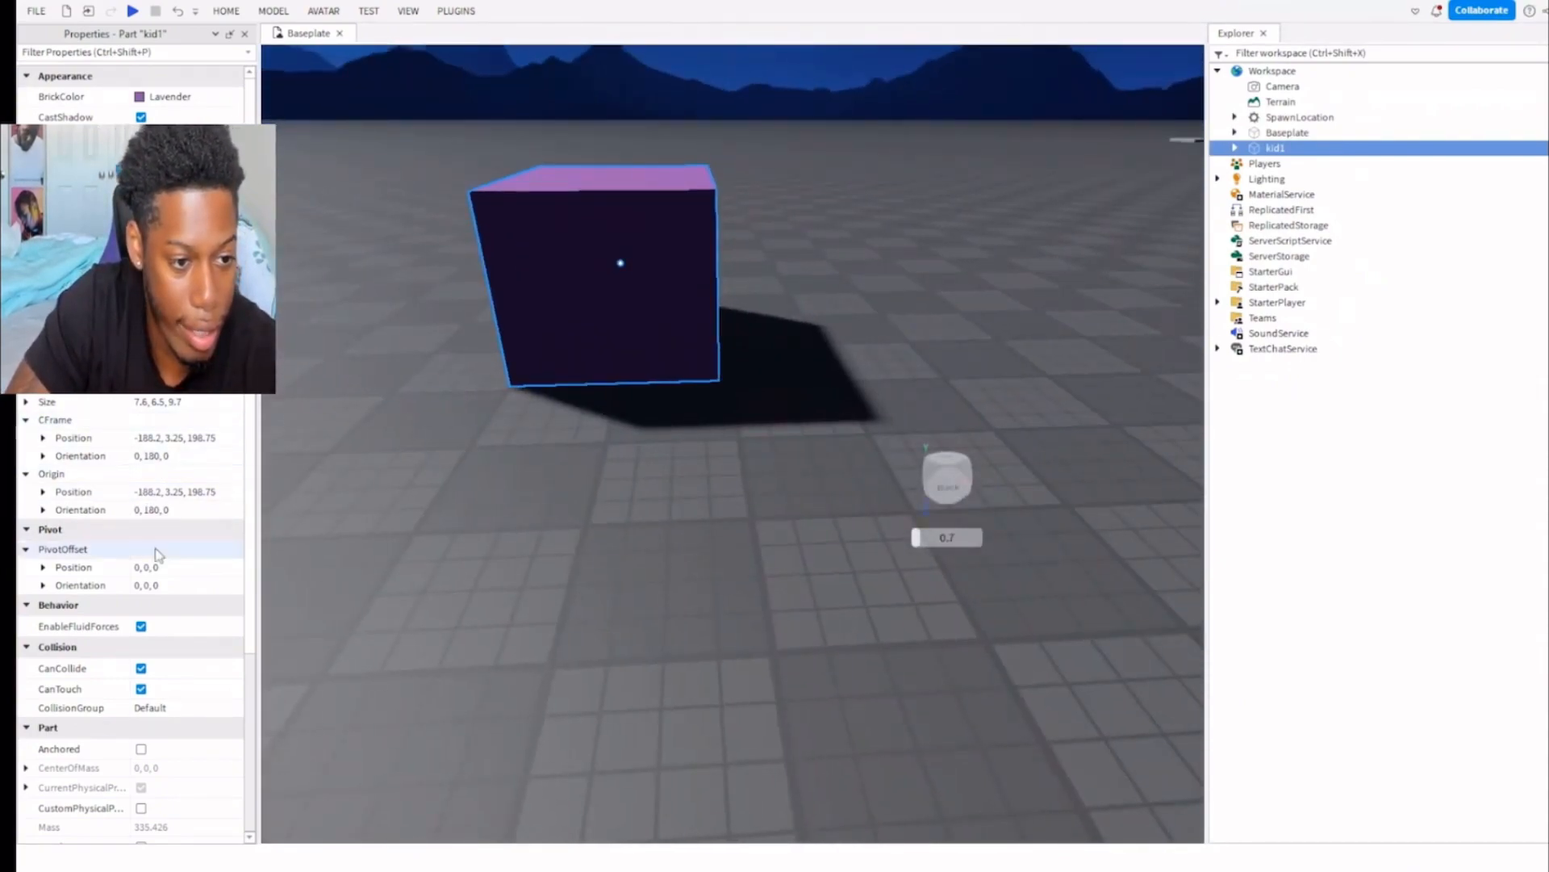
left_click(198, 401)
type("10, 10, 10")
key("Return")
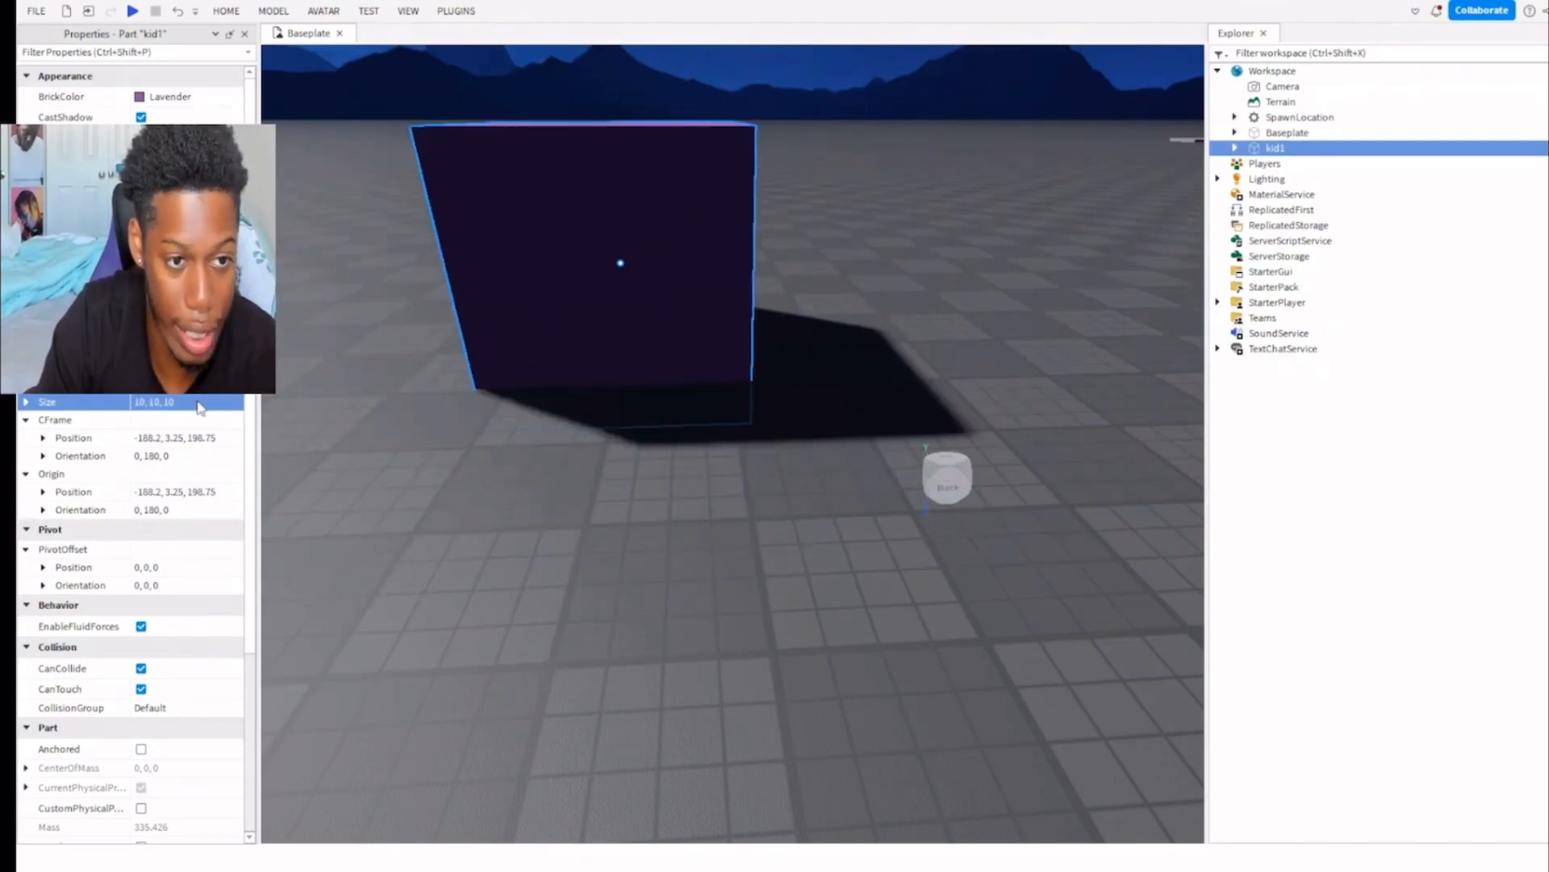
Move kid1 so it rests on the baseplate at about position -187.1, 5, 194.1.
left_click(206, 434)
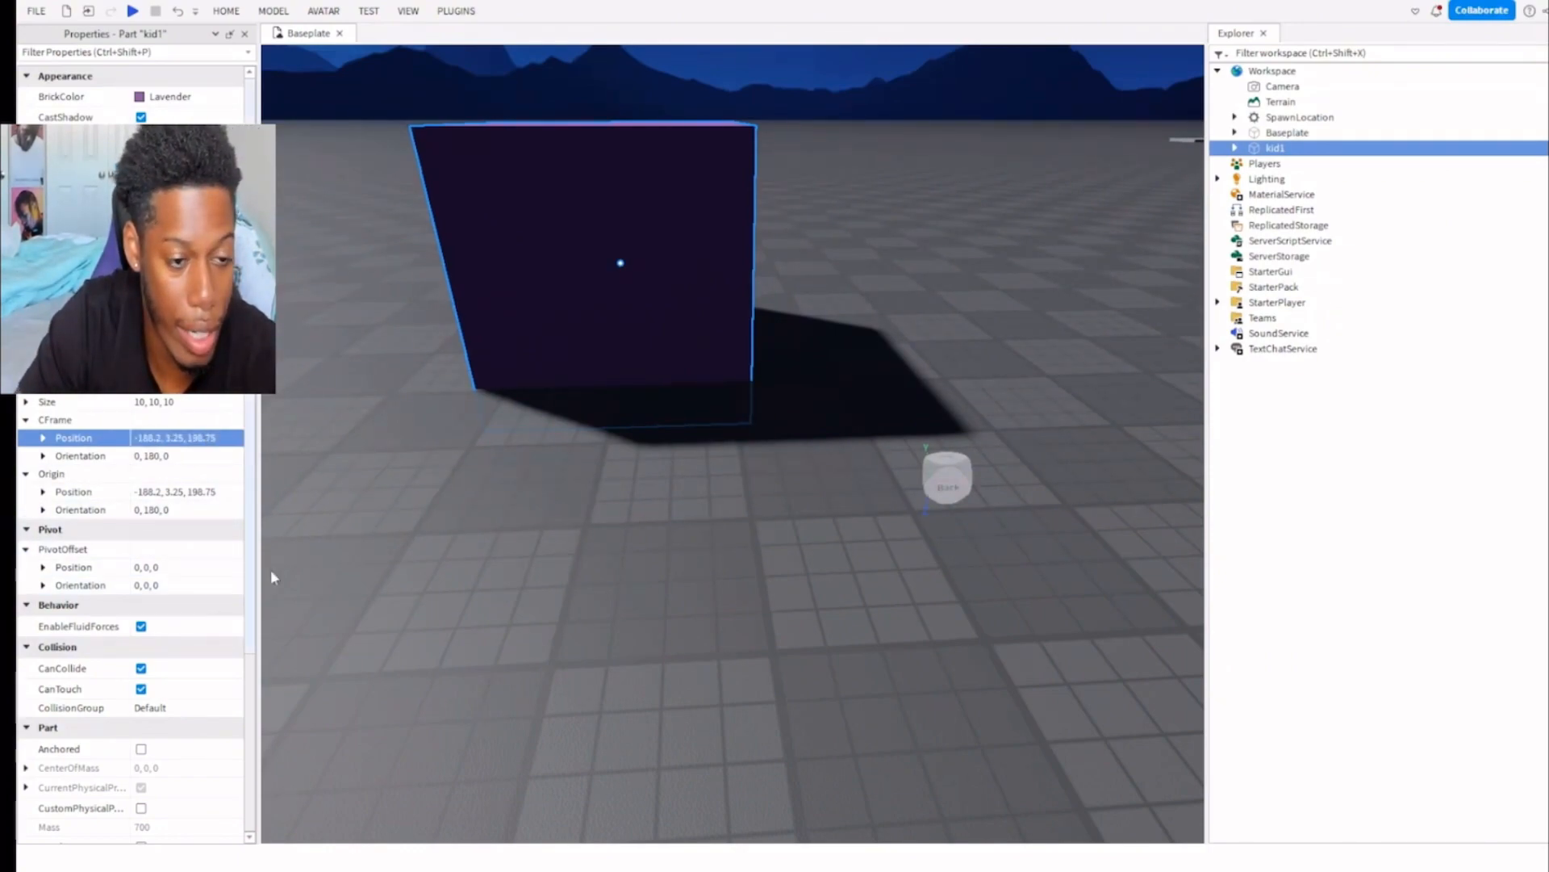
right_click_drag(623, 464, 626, 465)
key("s")
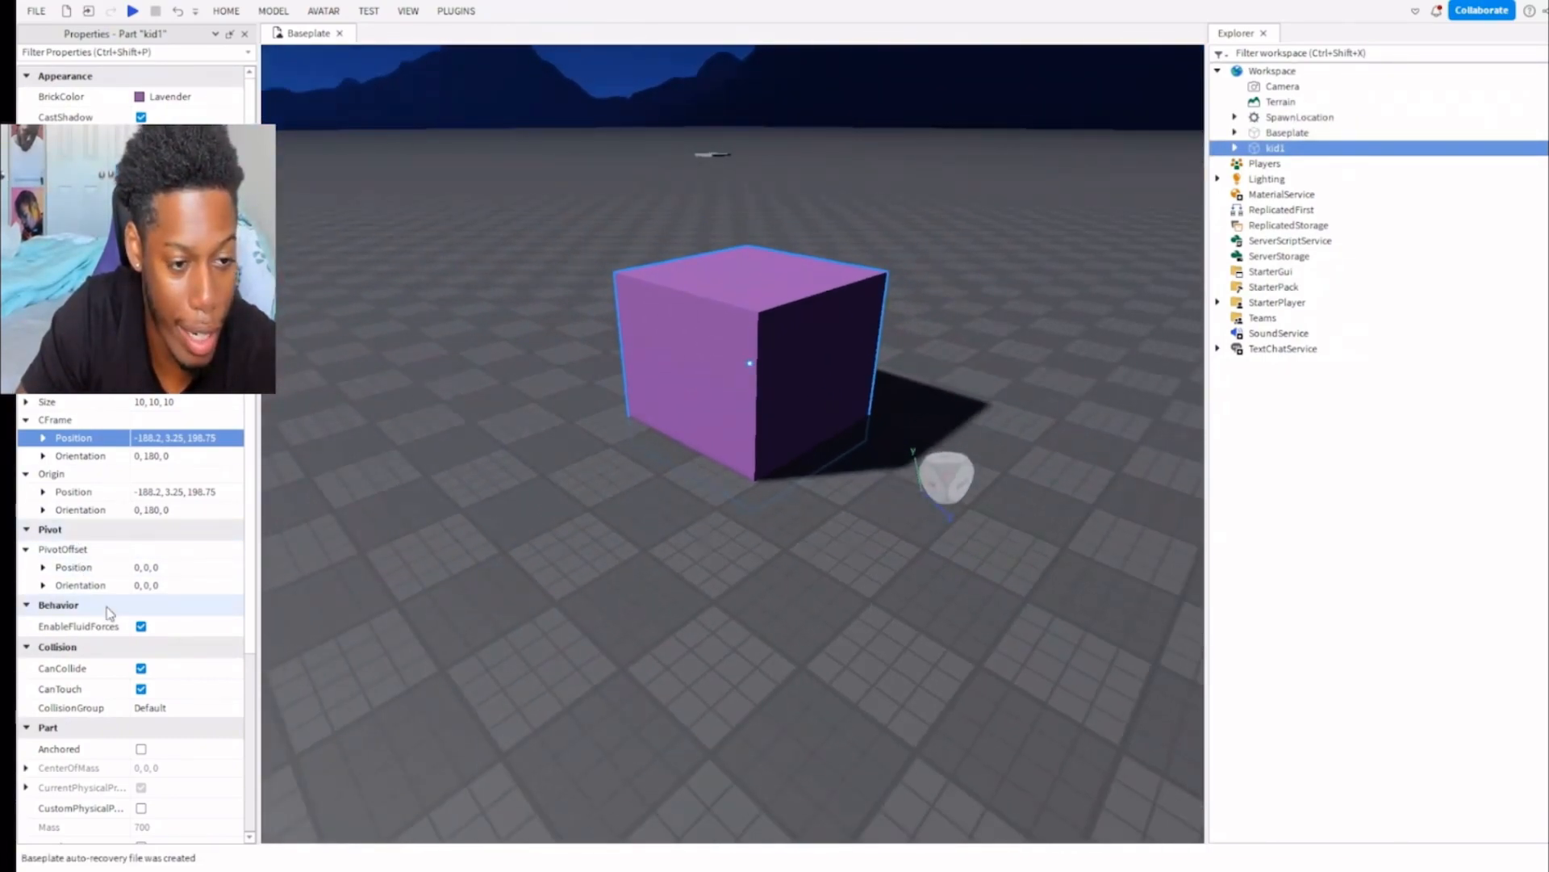
mouse_move(646, 428)
left_mouse_down()
mouse_move(649, 306)
mouse_move(637, 404)
left_mouse_up()
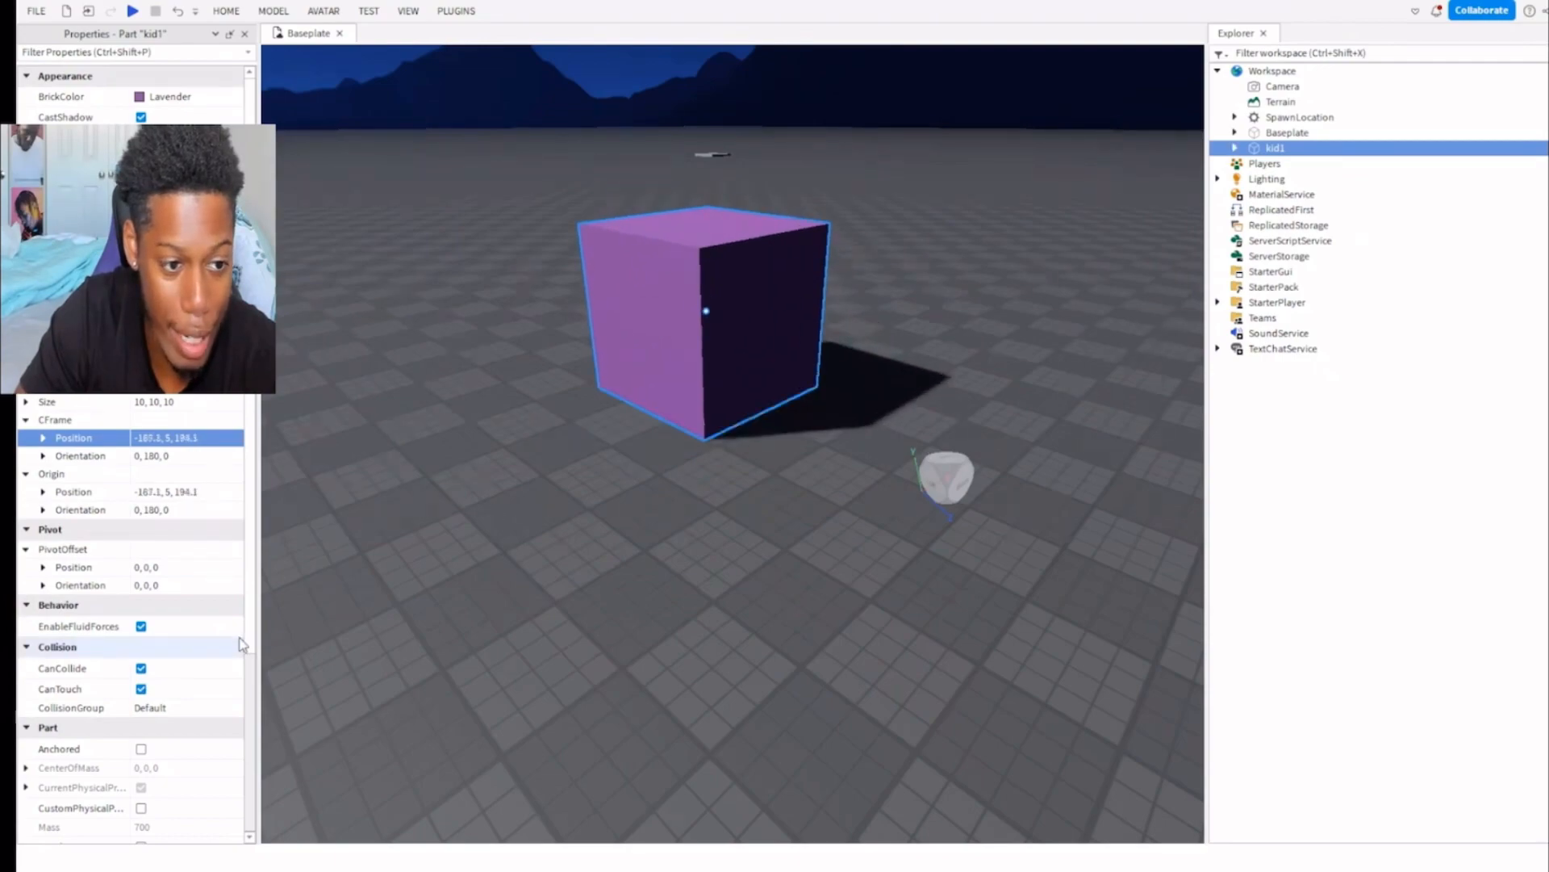
Turn kid1's CanCollide off and back on.
left_click(141, 668)
left_click(141, 668)
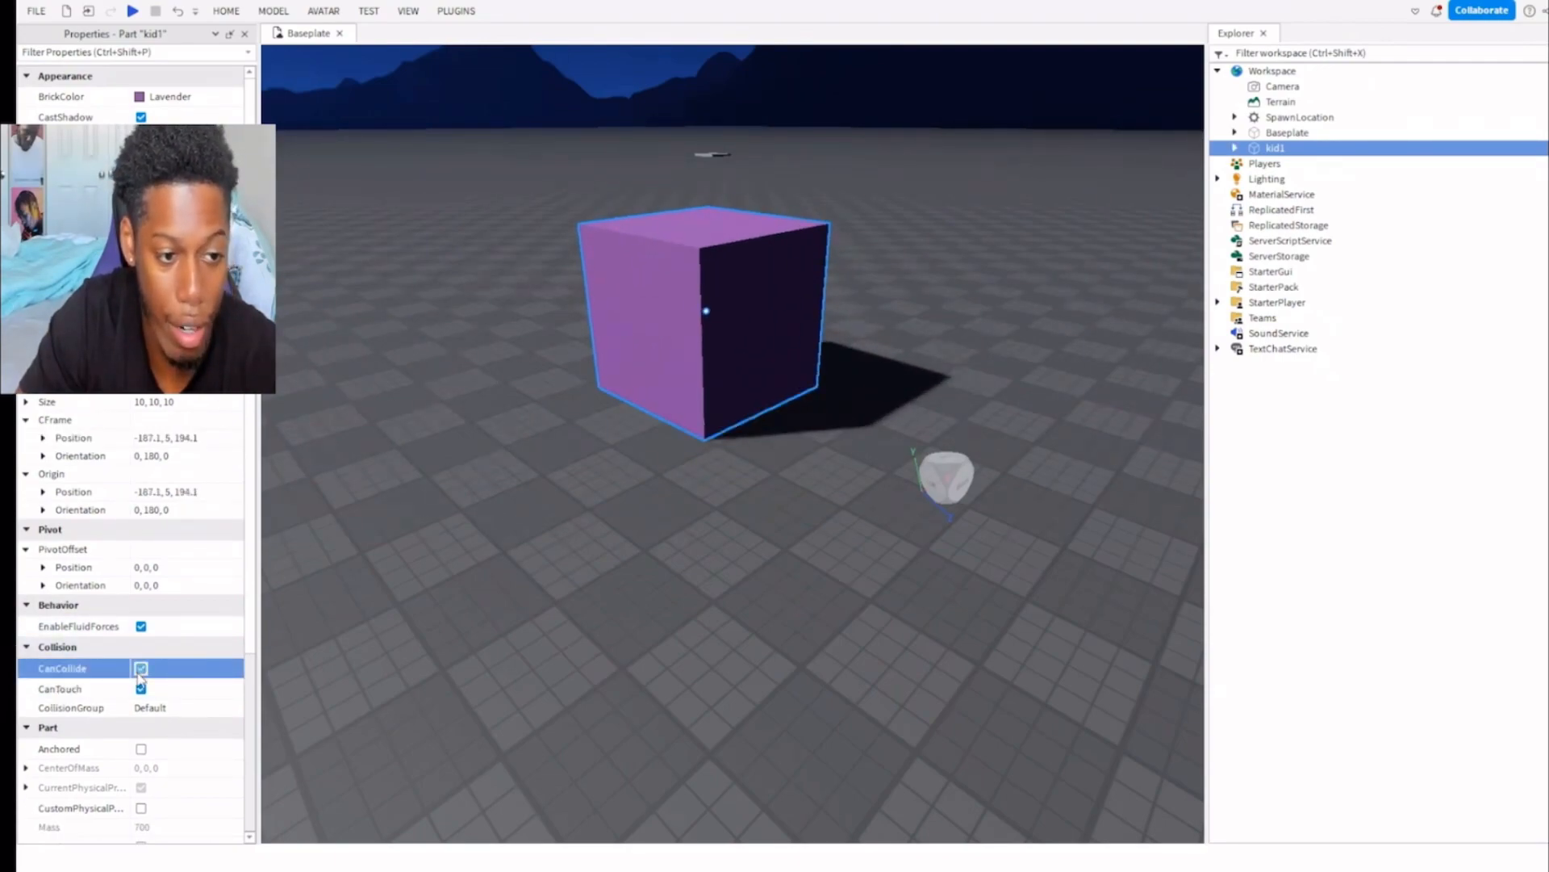
Leave kid1's CanCollide on, start a playtest and run the character from the spawn toward the purple cube.
left_click(141, 669)
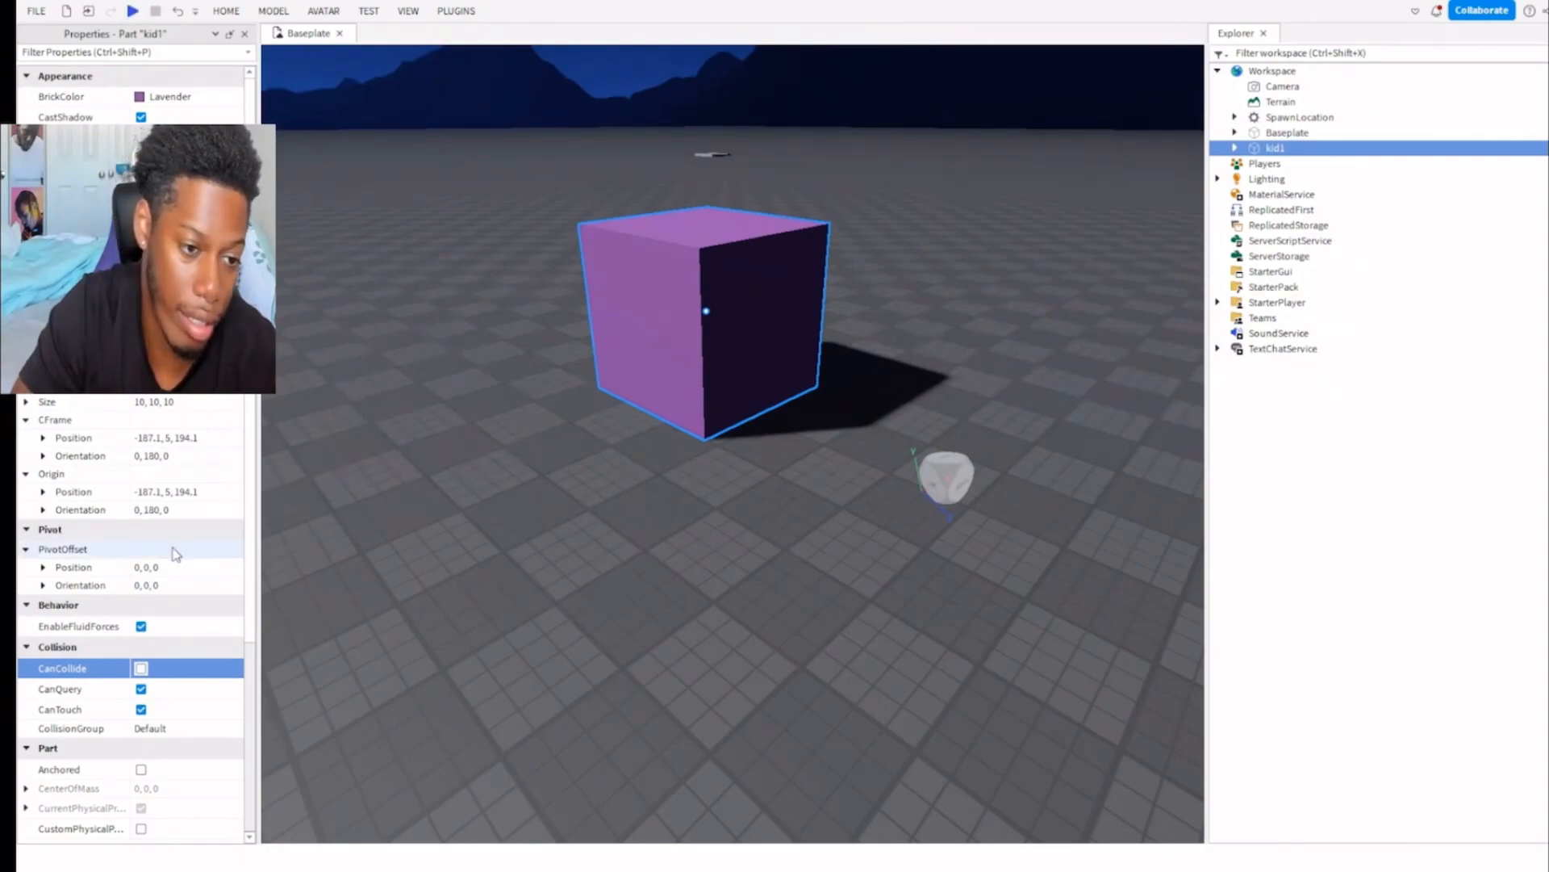
left_click(142, 668)
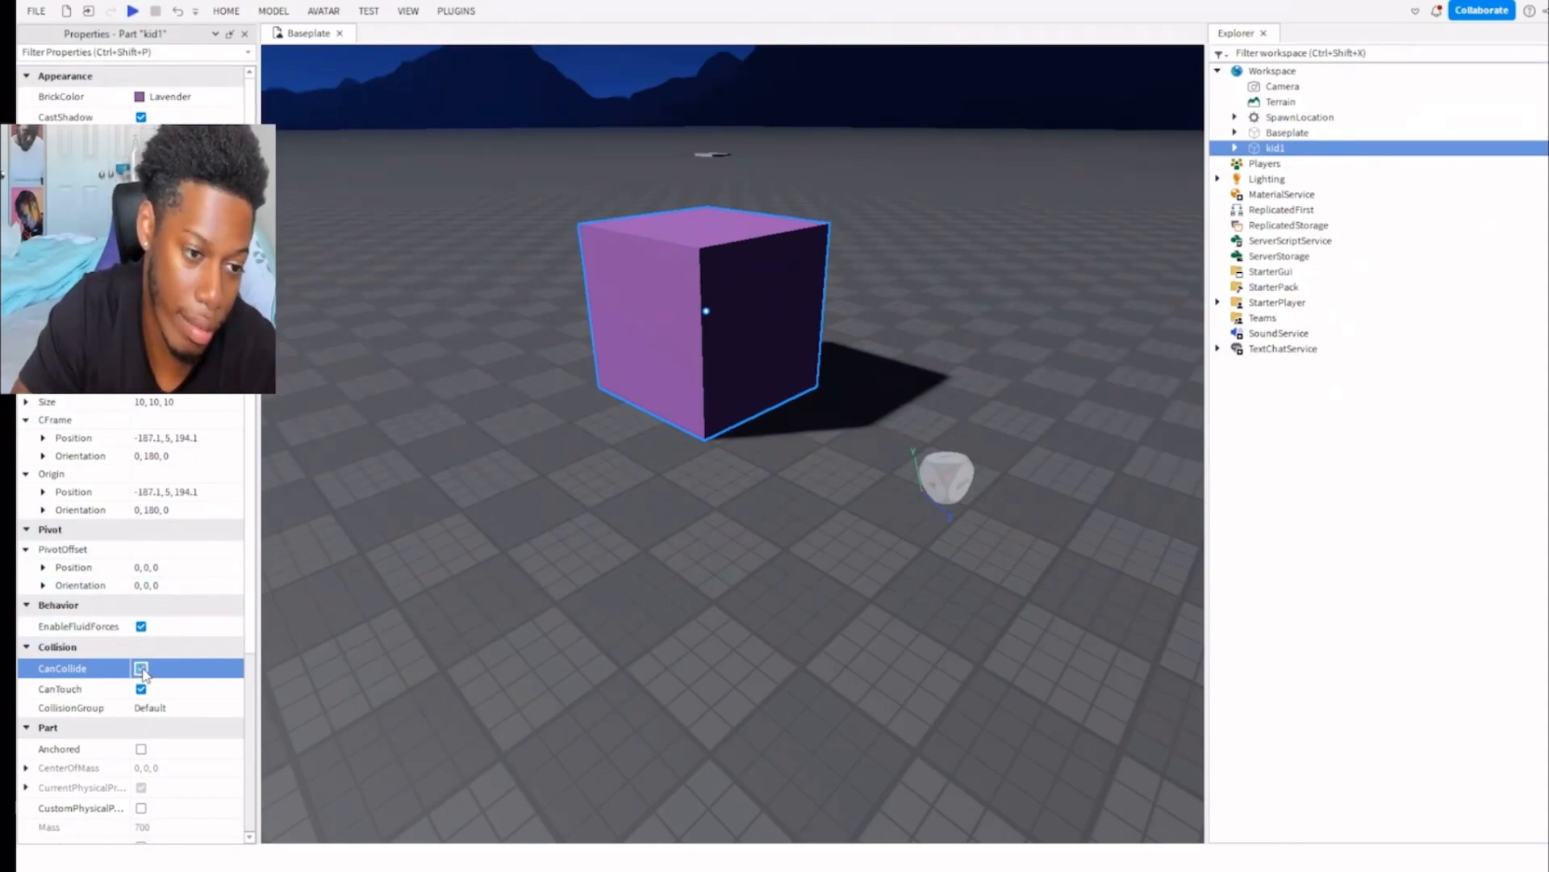
left_click(135, 11)
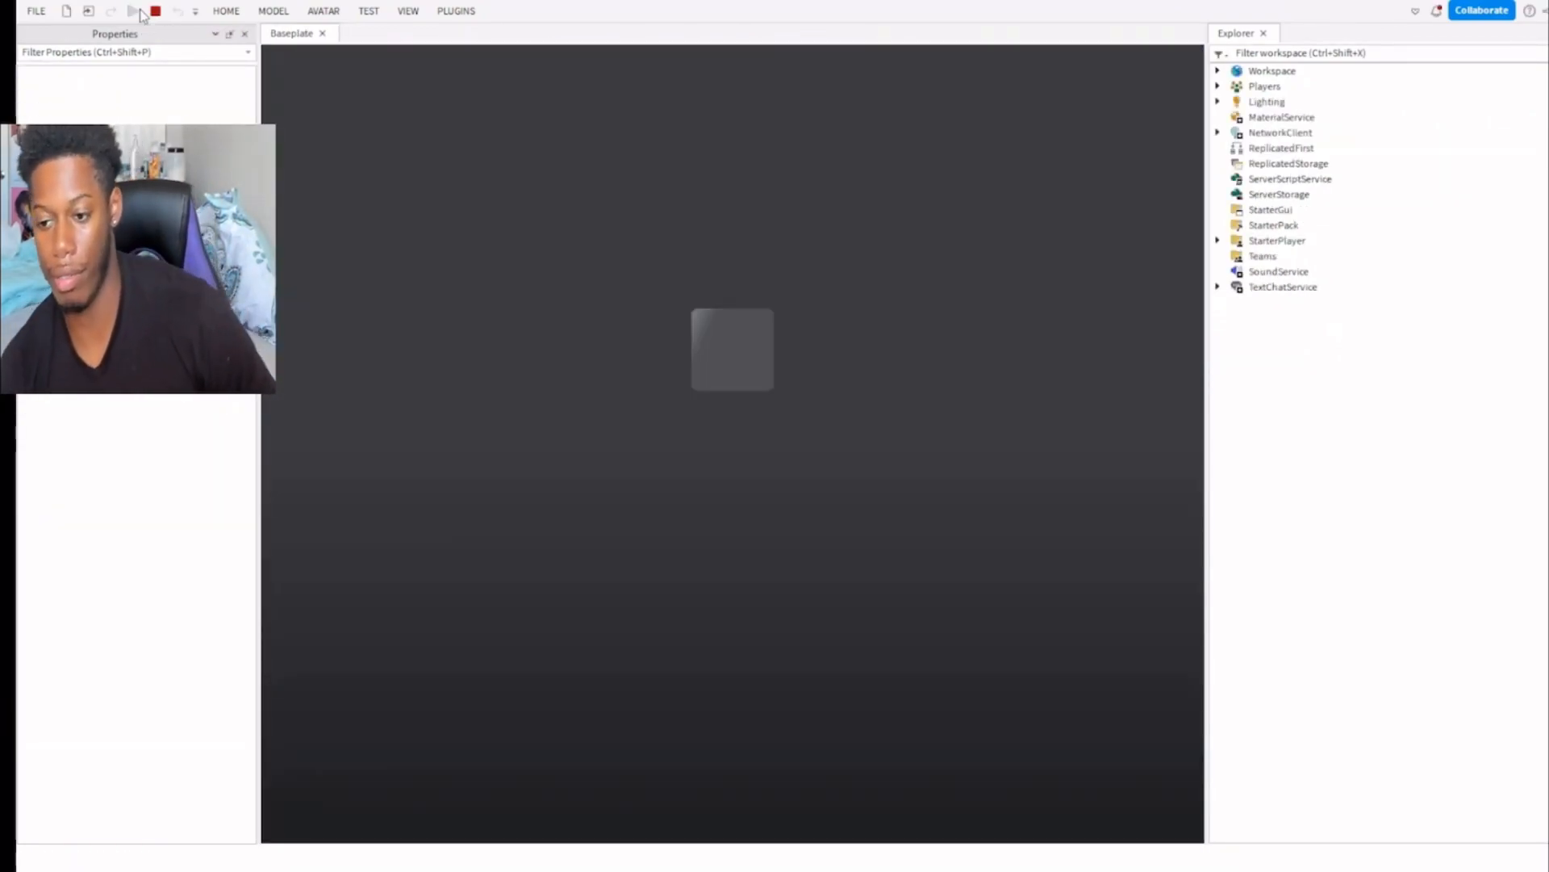
key("d")
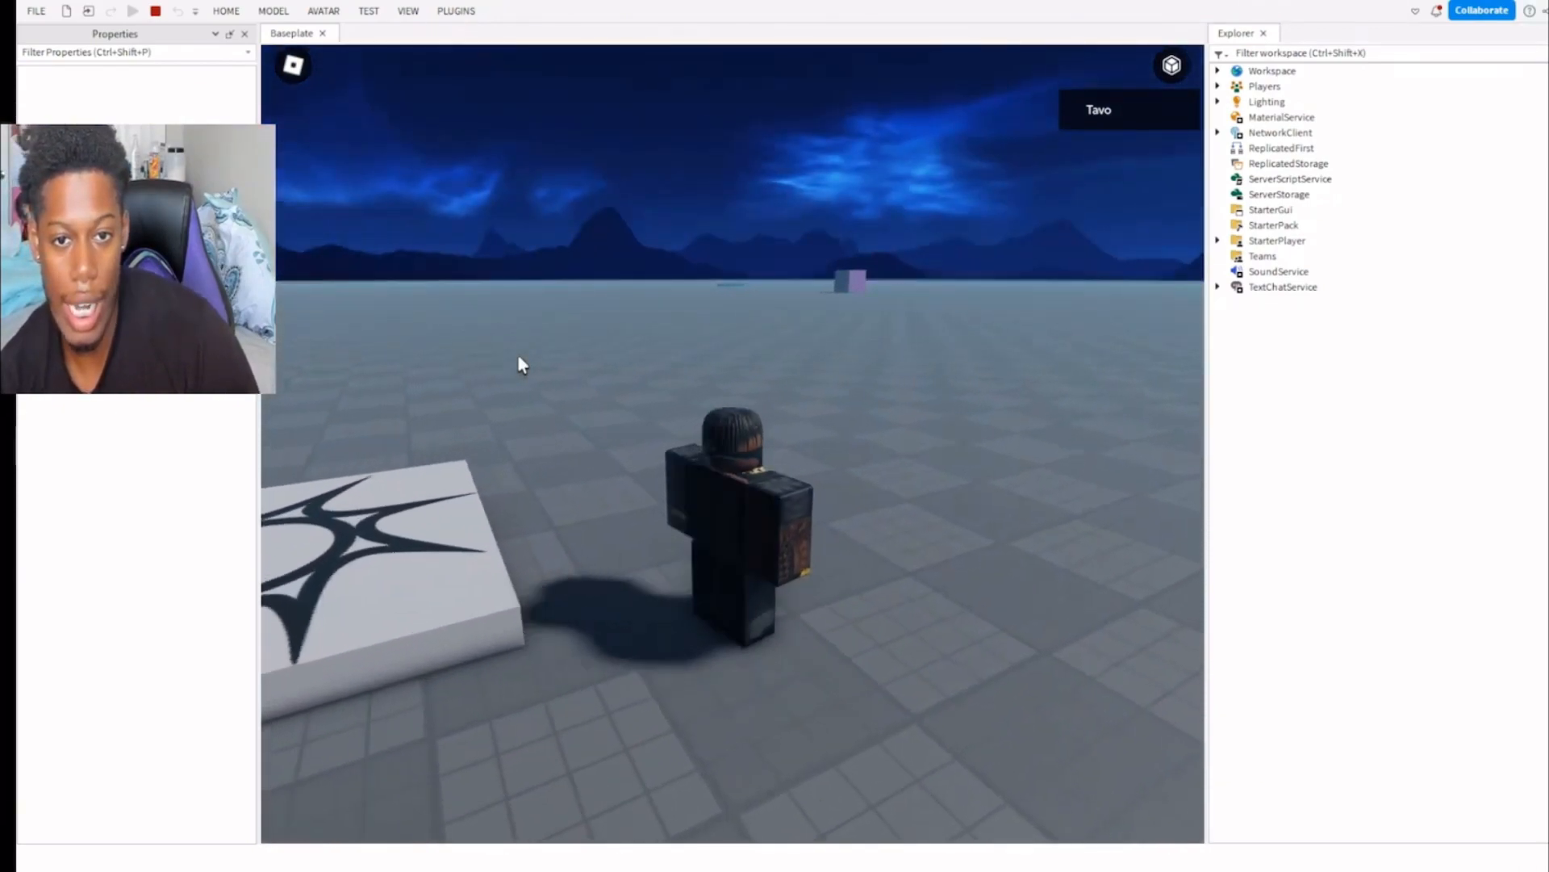
key("shift")
key("w")
key("shift")
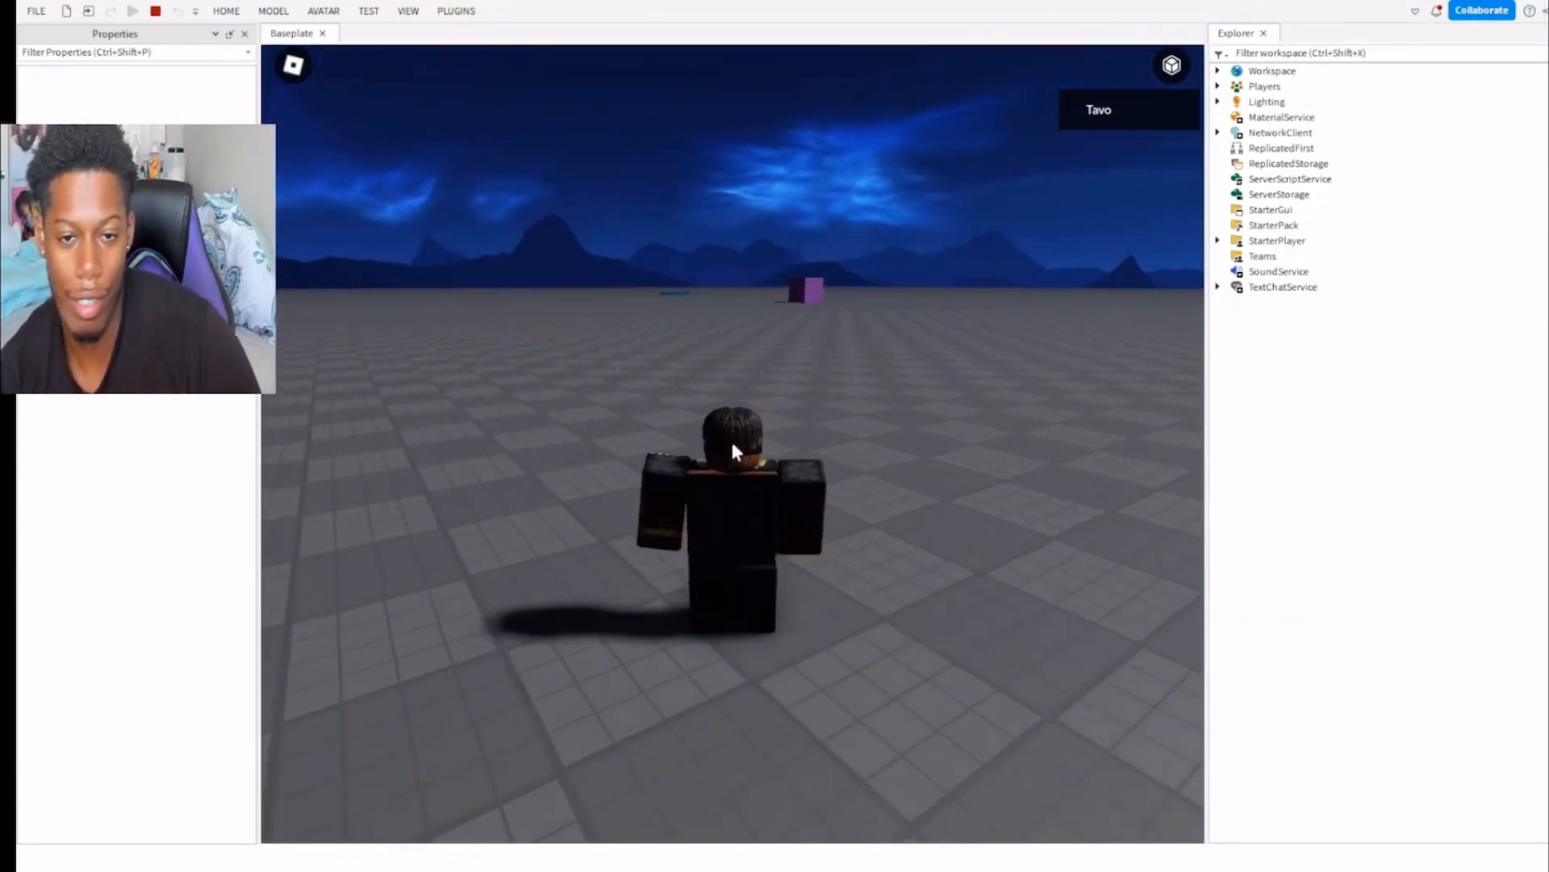
key("shift")
key("shift")
key("w")
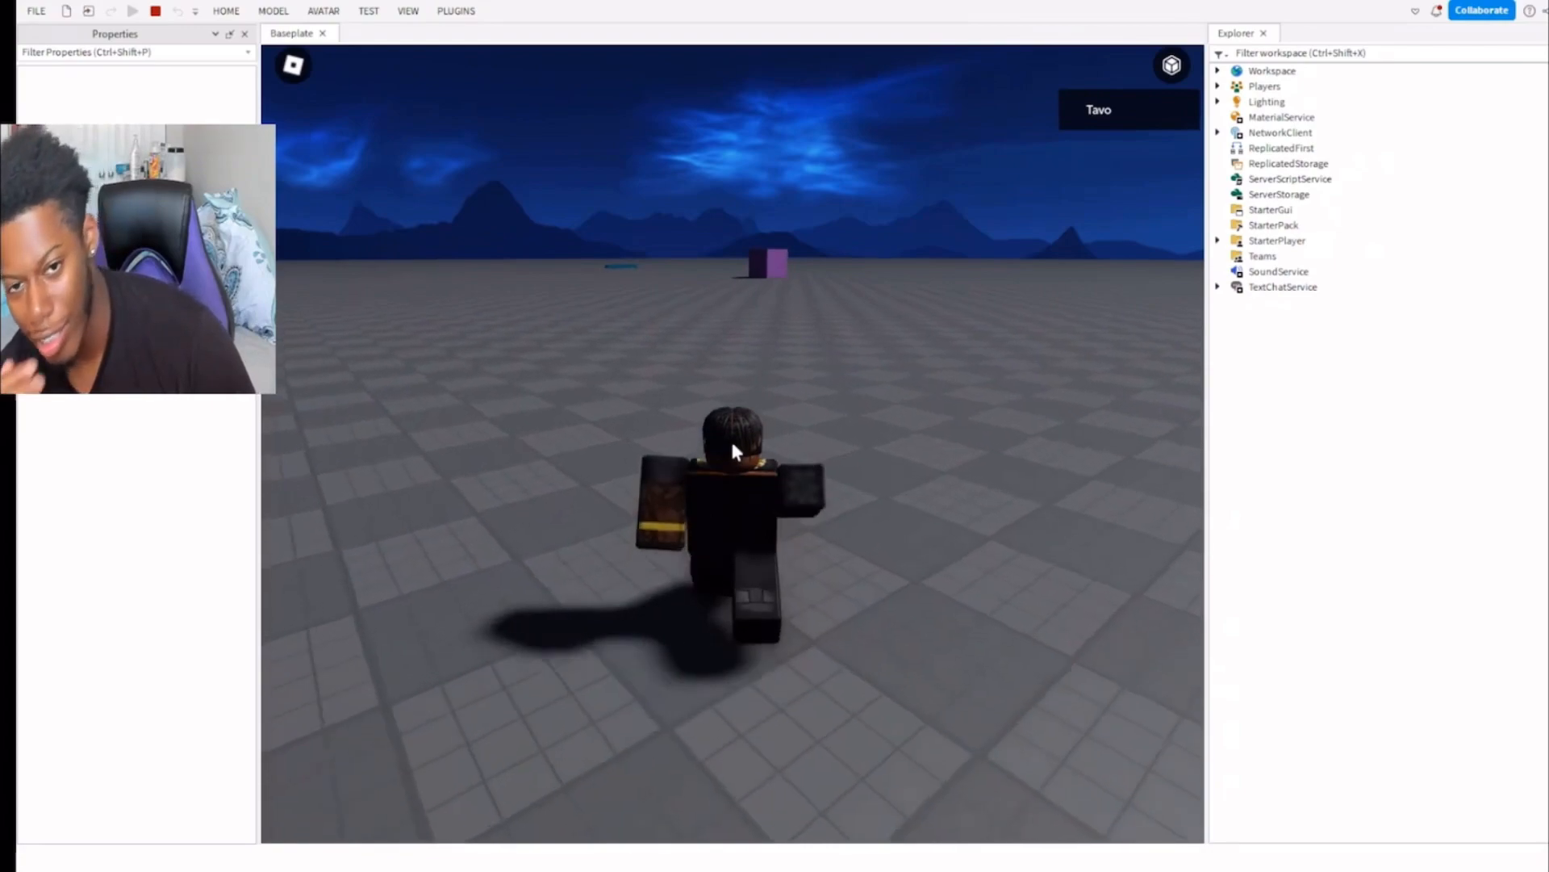
key("w")
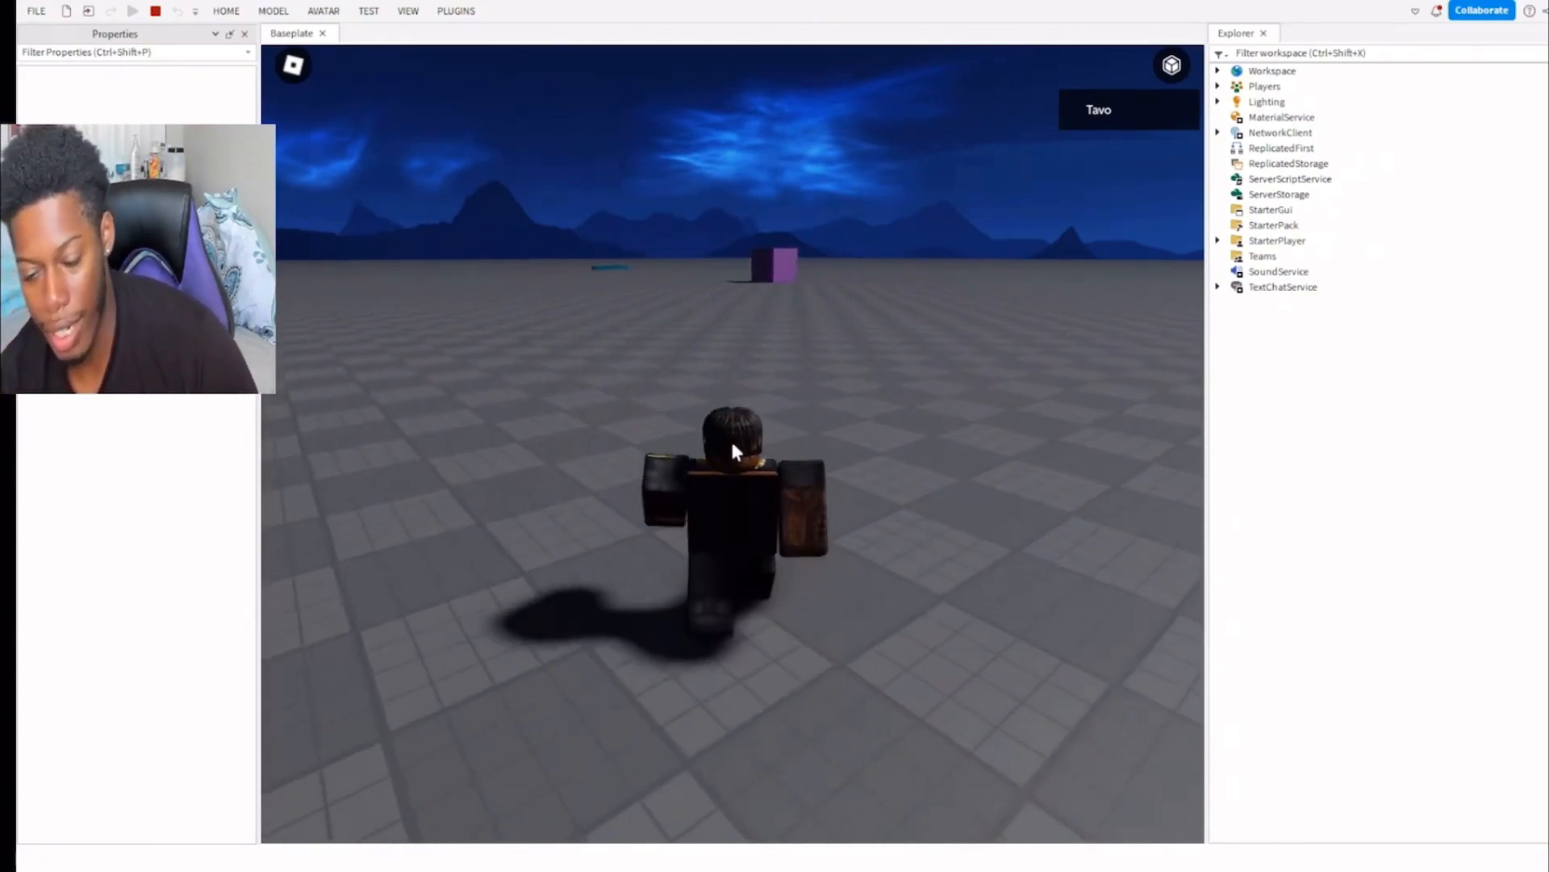
right_click_drag(743, 405, 744, 405)
key("w")
key("space")
key("space")
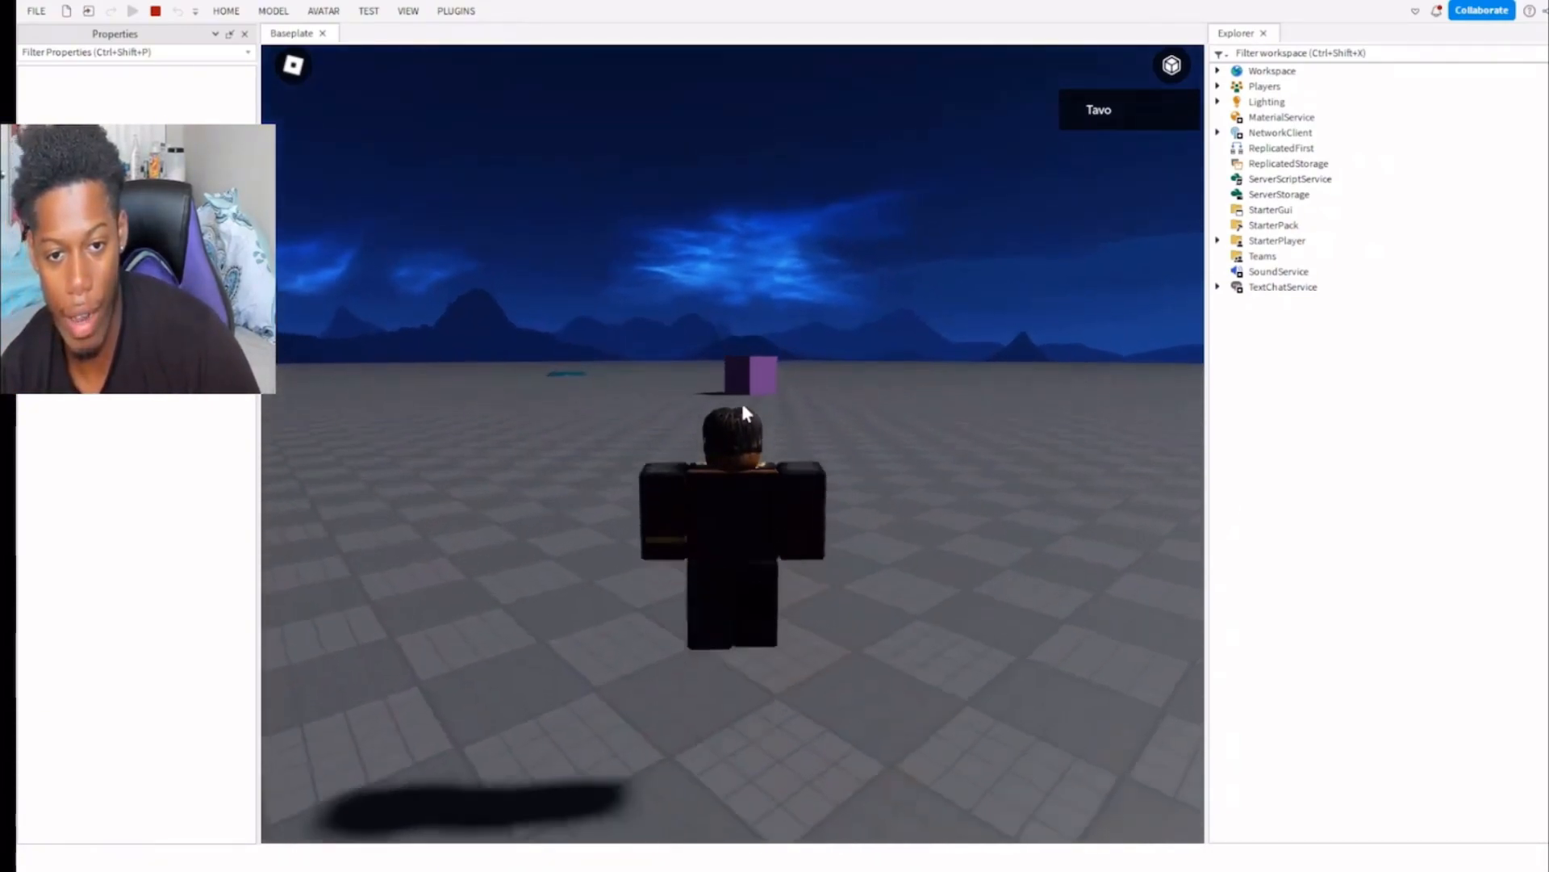
key("w")
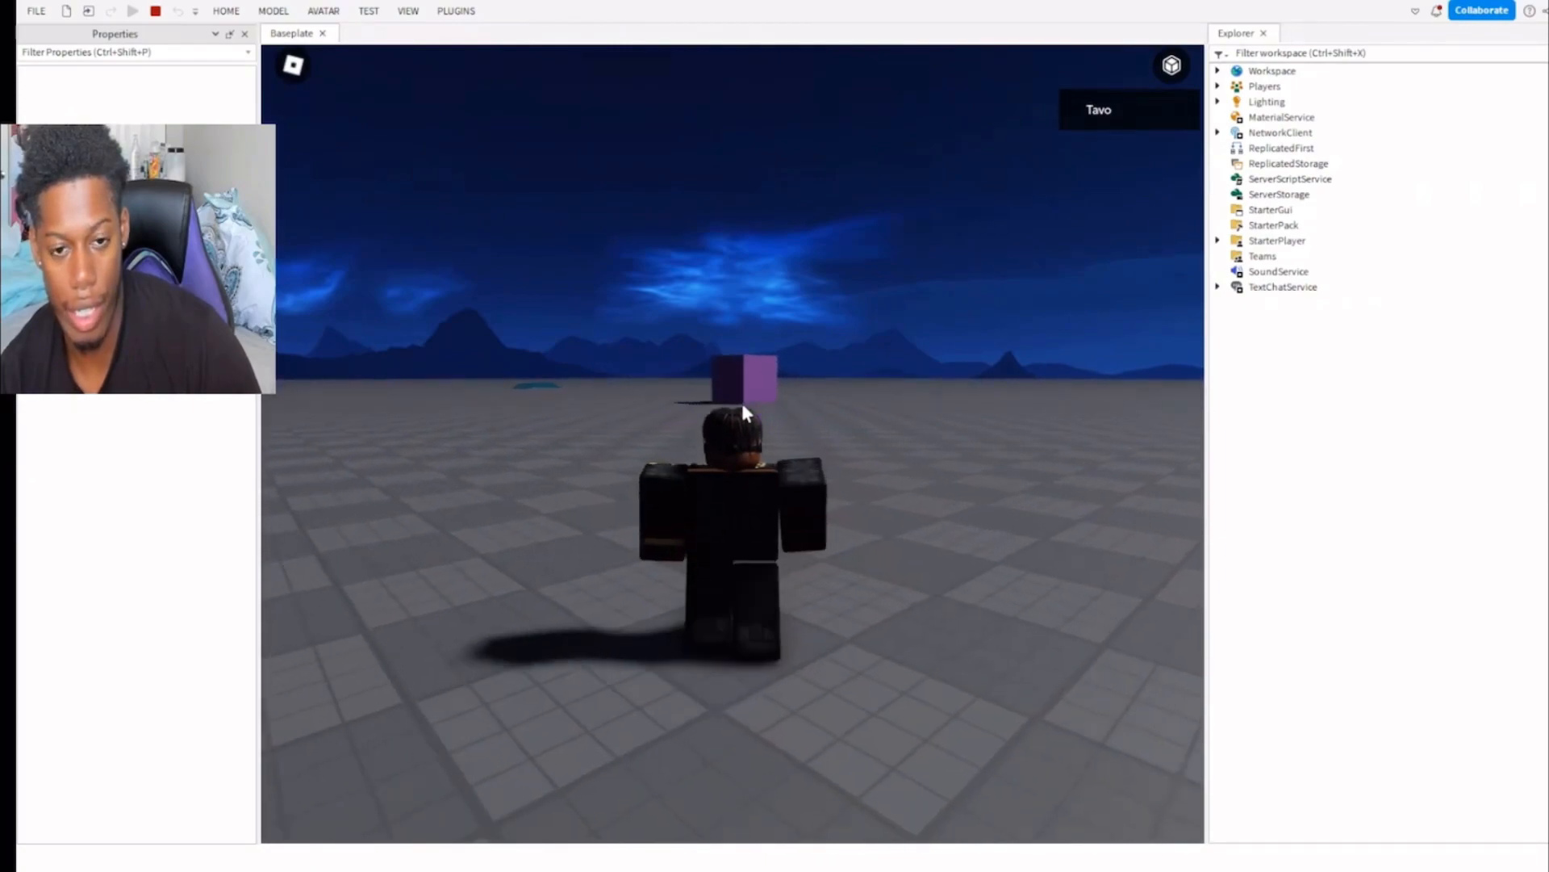
right_click_drag(742, 403, 742, 403)
key("w")
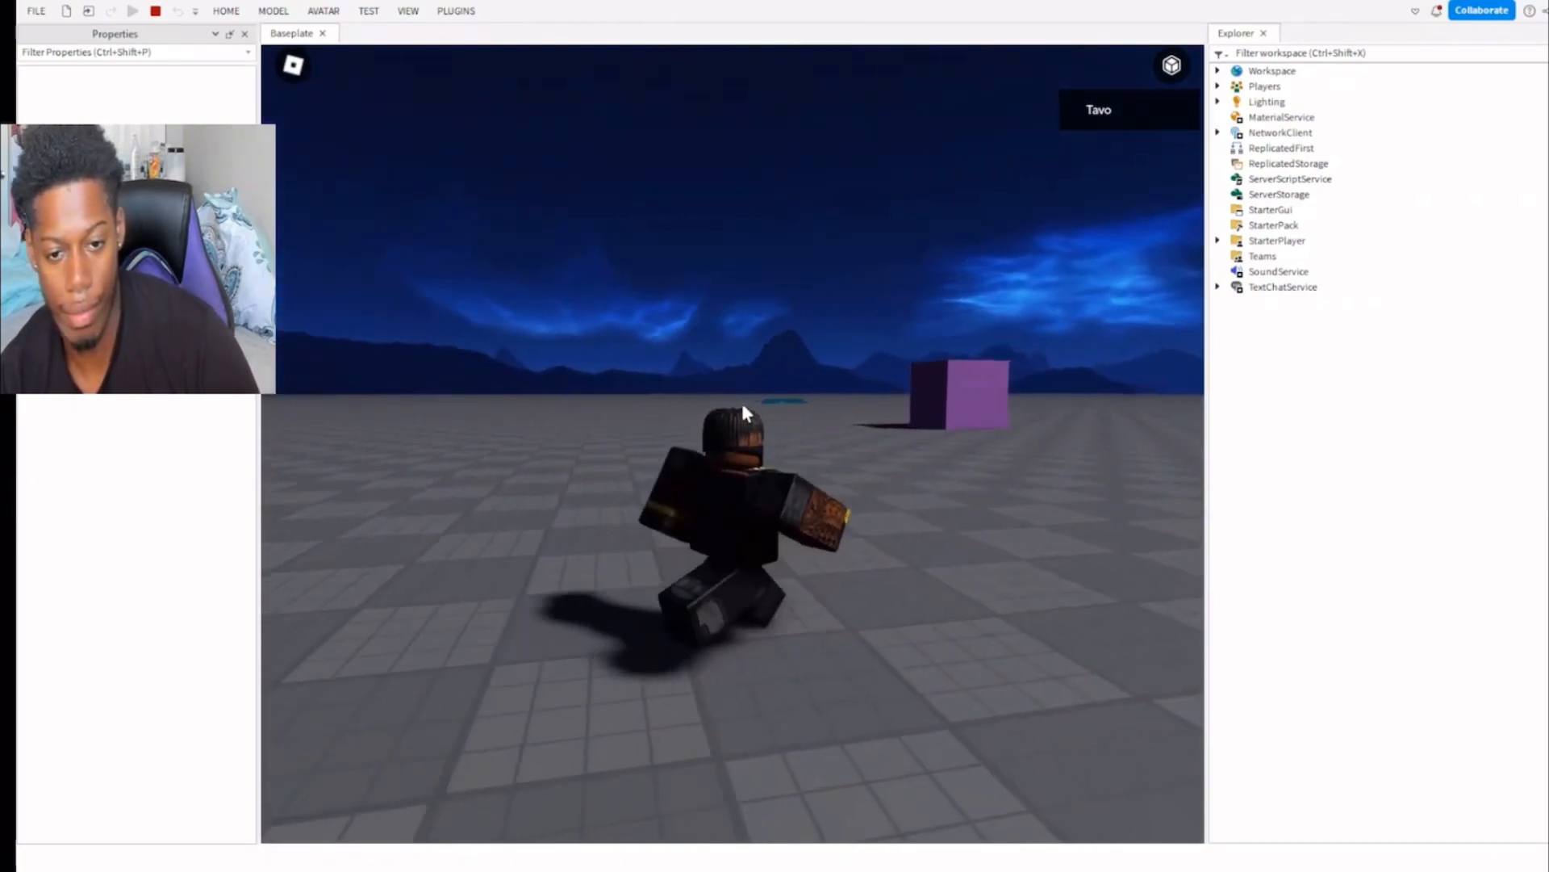
key("w")
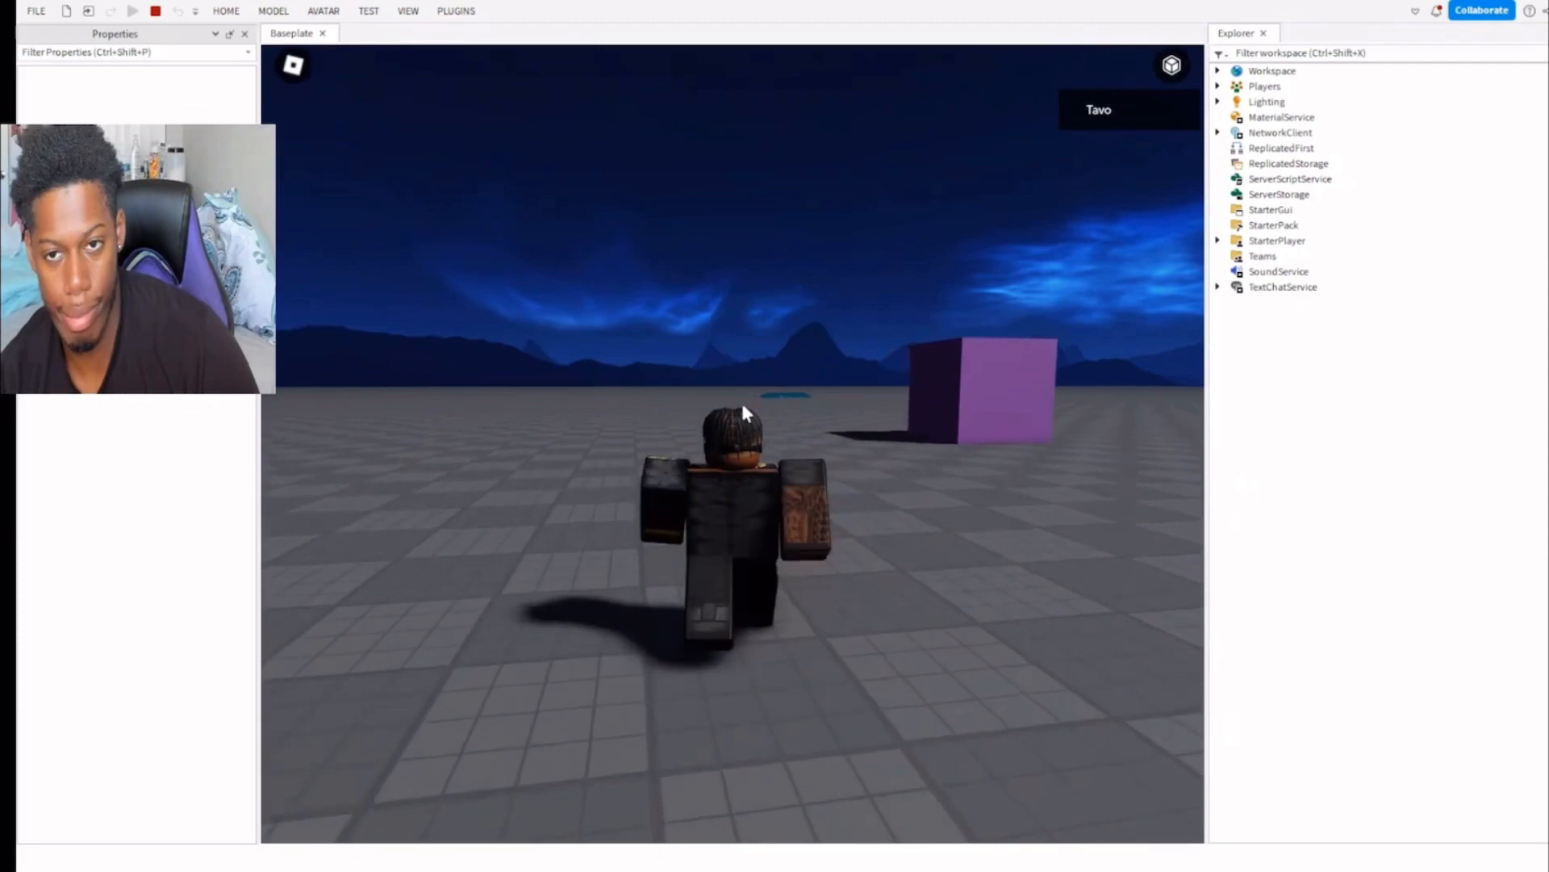
Walk and jump the character against kid1 to test its collision, and end the playtest.
key("d")
key("w")
key("d")
right_click_drag(742, 404, 737, 403)
key("space")
key("d")
key("space")
key("a")
left_click(155, 11)
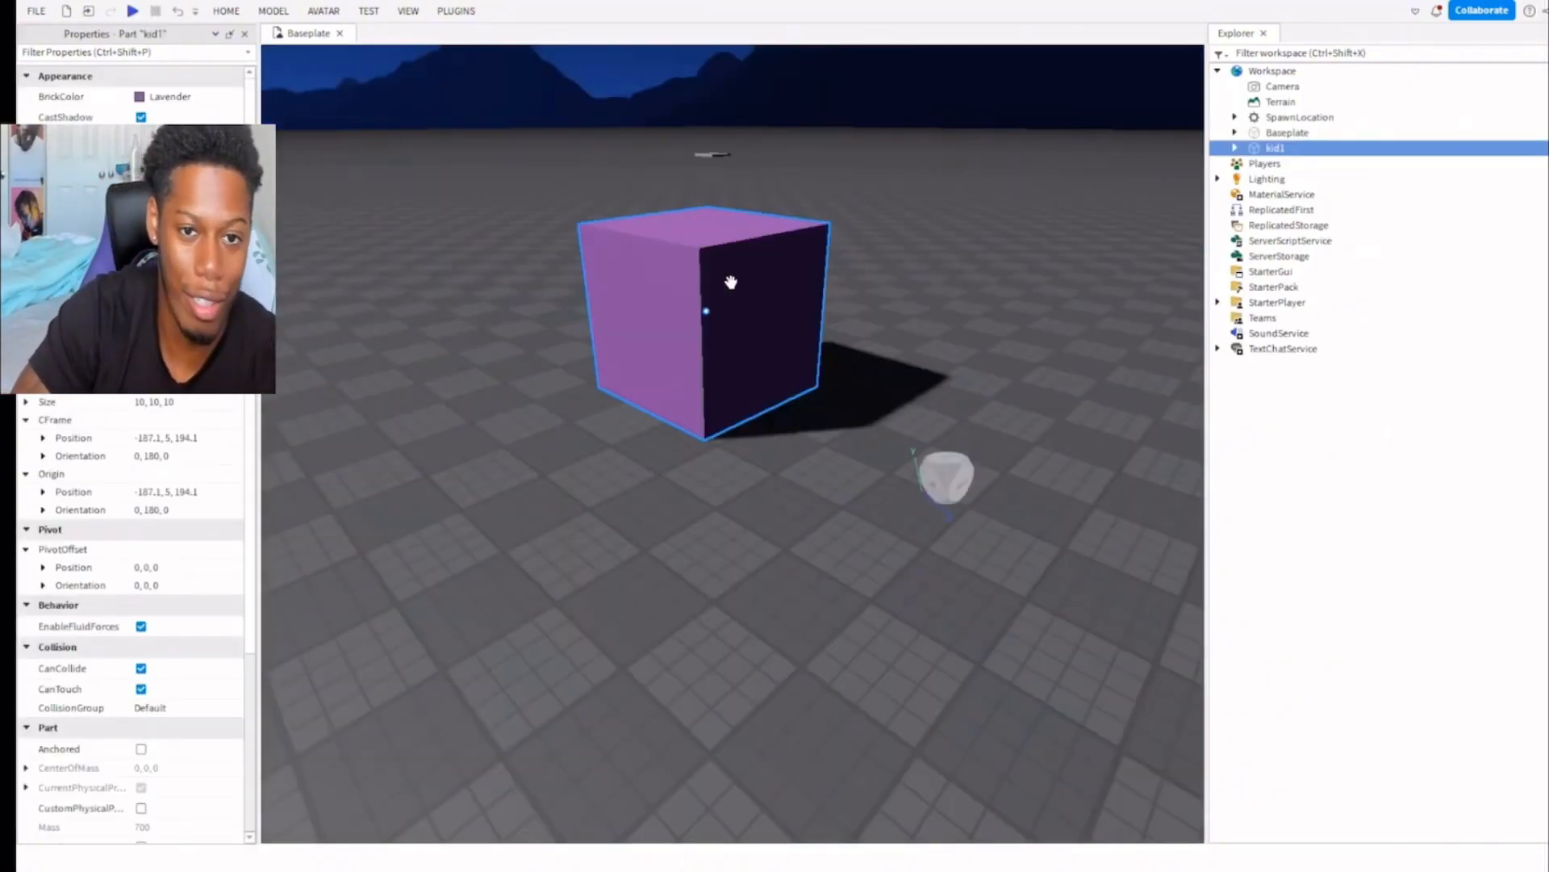
Move kid1 across the baseplate to beside the spawn location, at about position -19.3, 5, 12.9.
left_click_drag(733, 277, 697, 164)
right_click_drag(725, 206, 704, 201)
key("w")
left_click_drag(836, 235, 334, 301)
Turn off CanCollide for kid1.
left_click(141, 668)
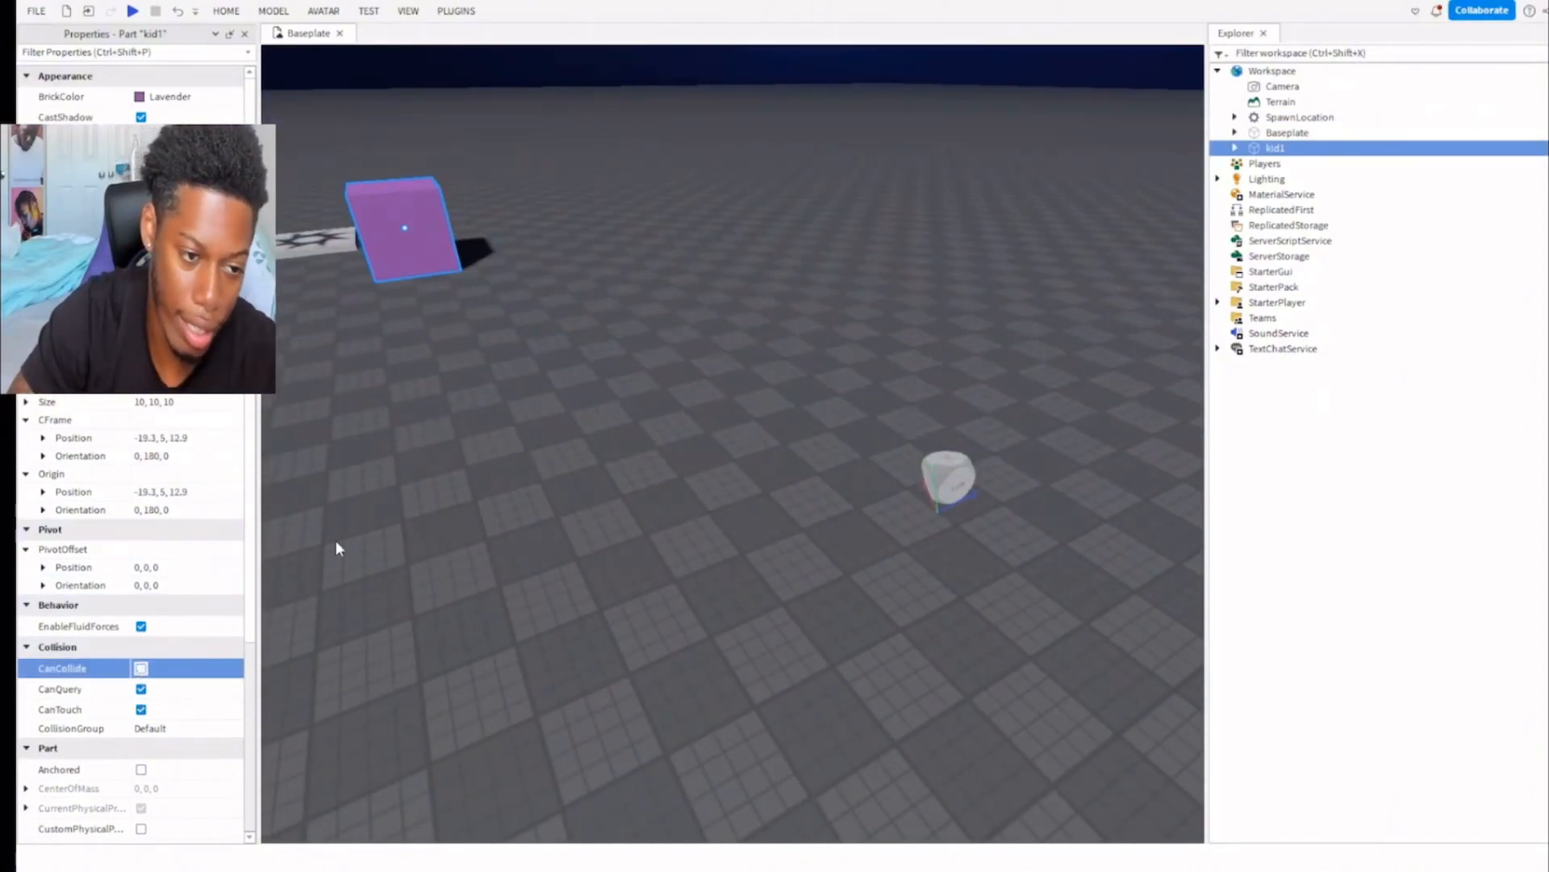
right_click_drag(491, 456, 490, 456)
key("w")
key("a")
Turn kid1's CanTouch off and back on, keeping CanQuery enabled.
left_click(143, 697)
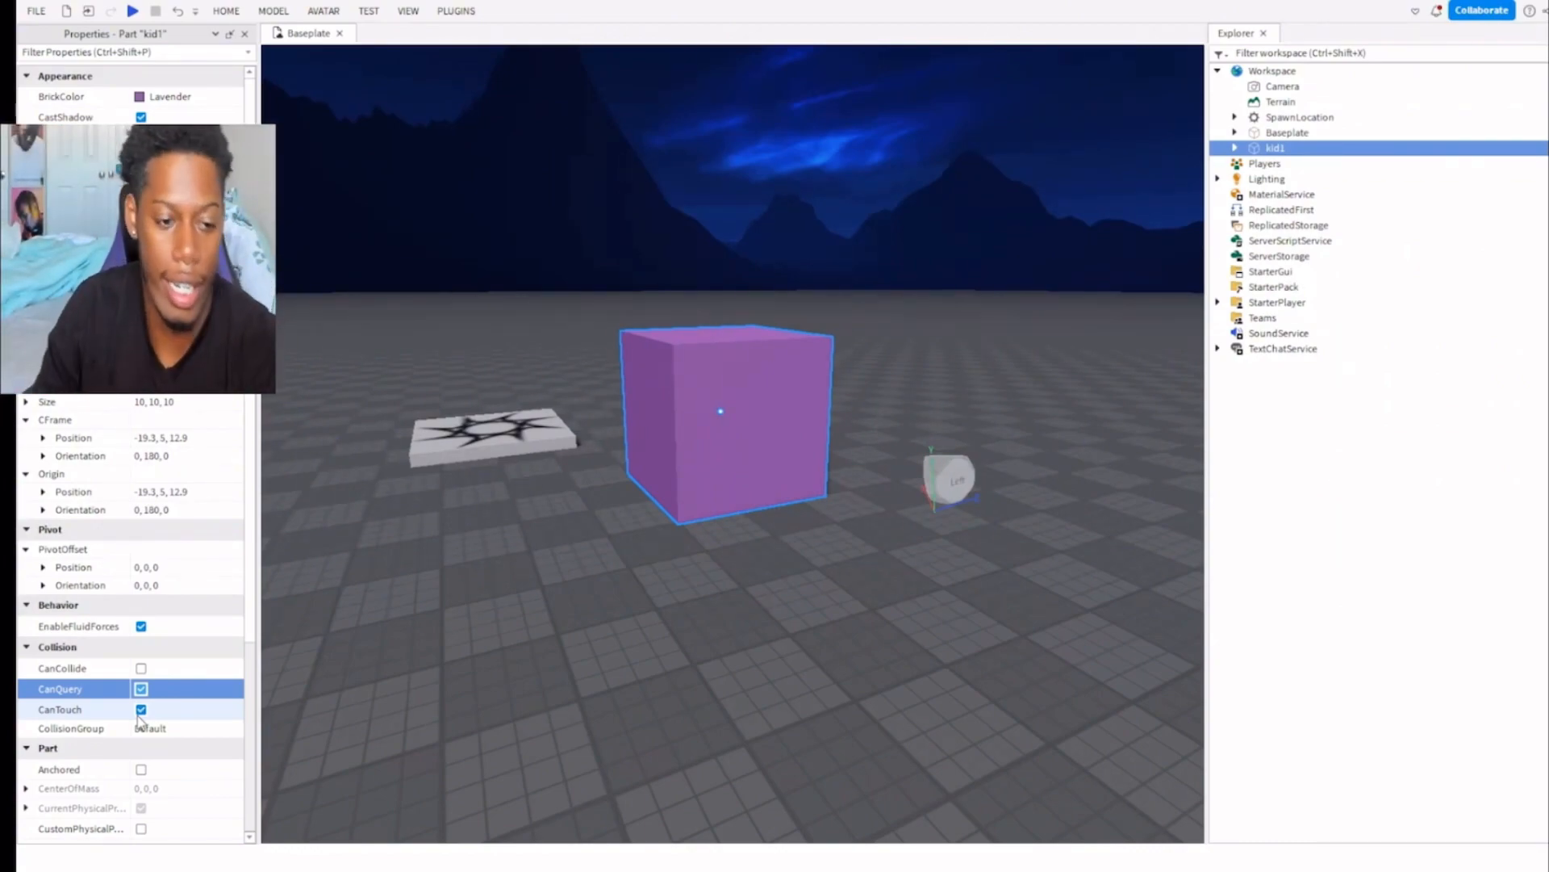
left_click(142, 709)
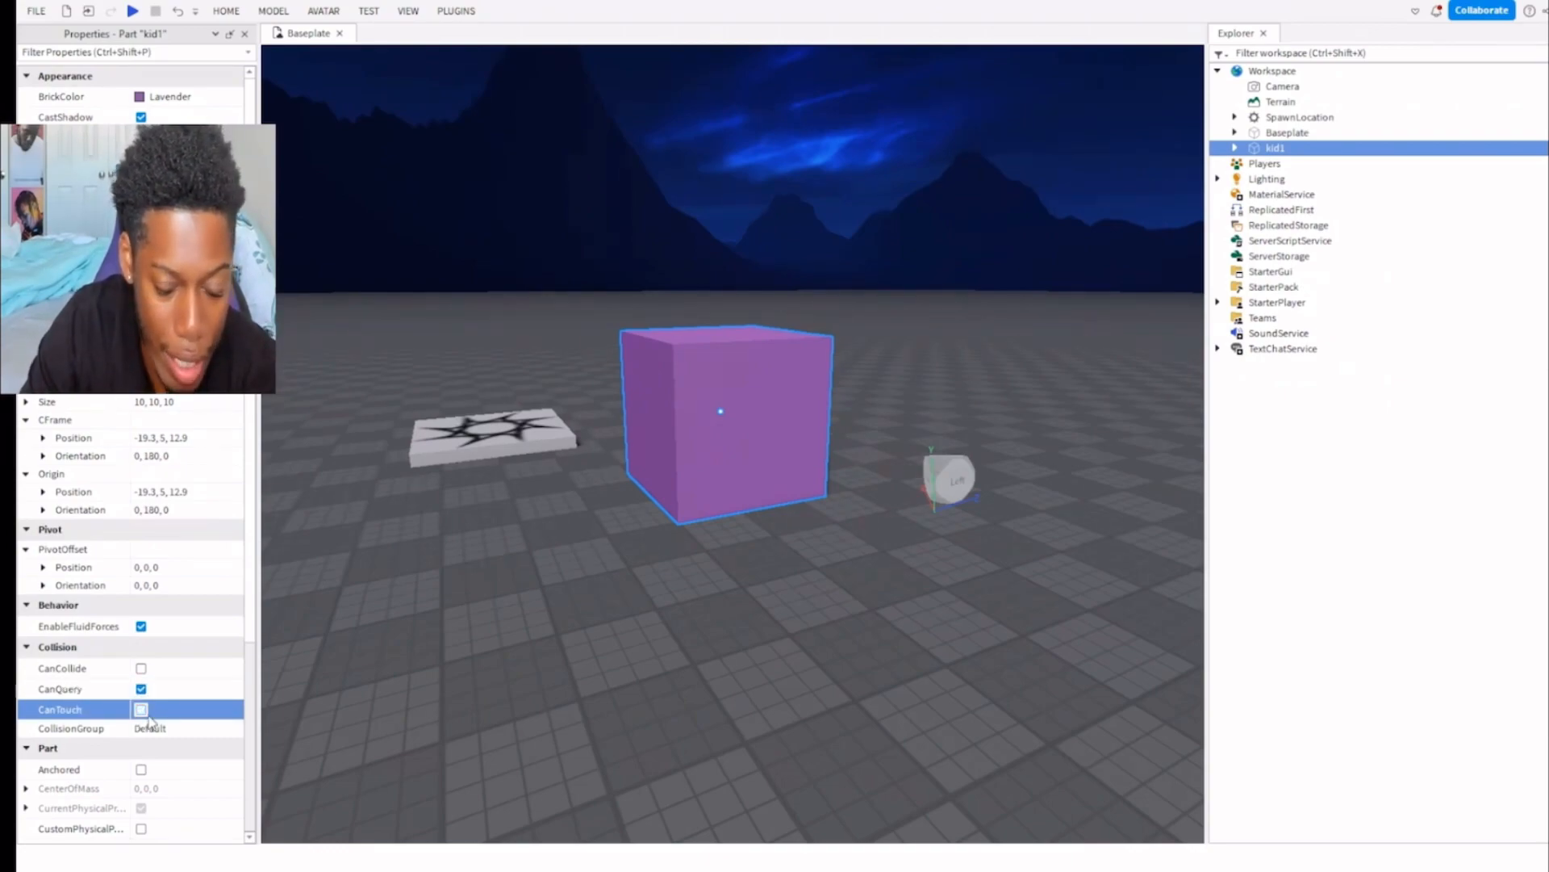
key("w")
right_click_drag(442, 395, 442, 396)
right_click_drag(495, 442, 495, 450)
key("w")
key("w")
key("a")
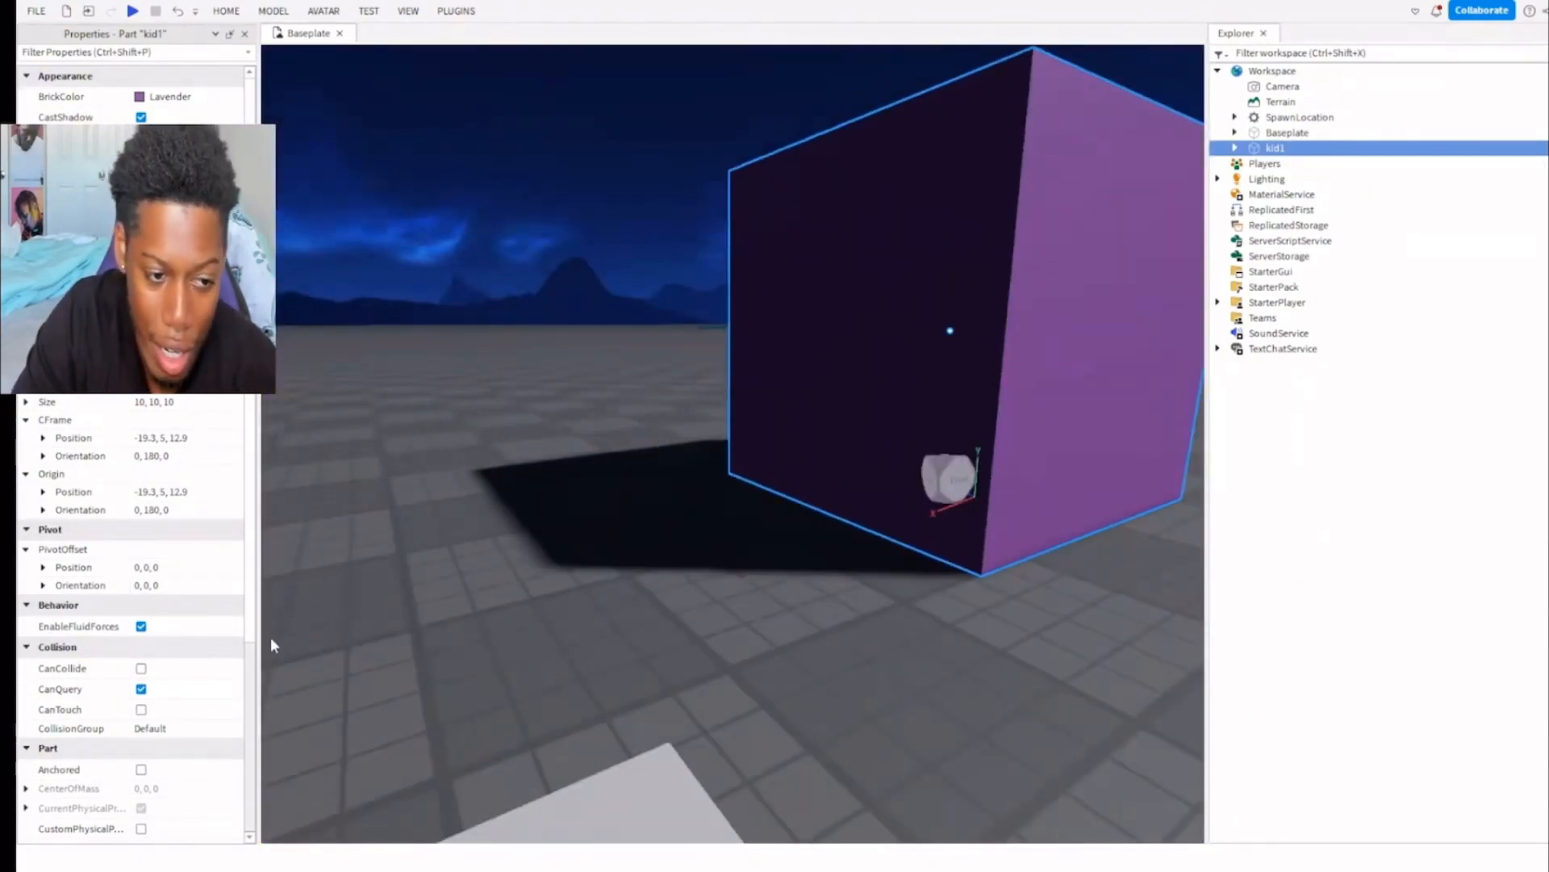
left_click(139, 709)
left_click(143, 708)
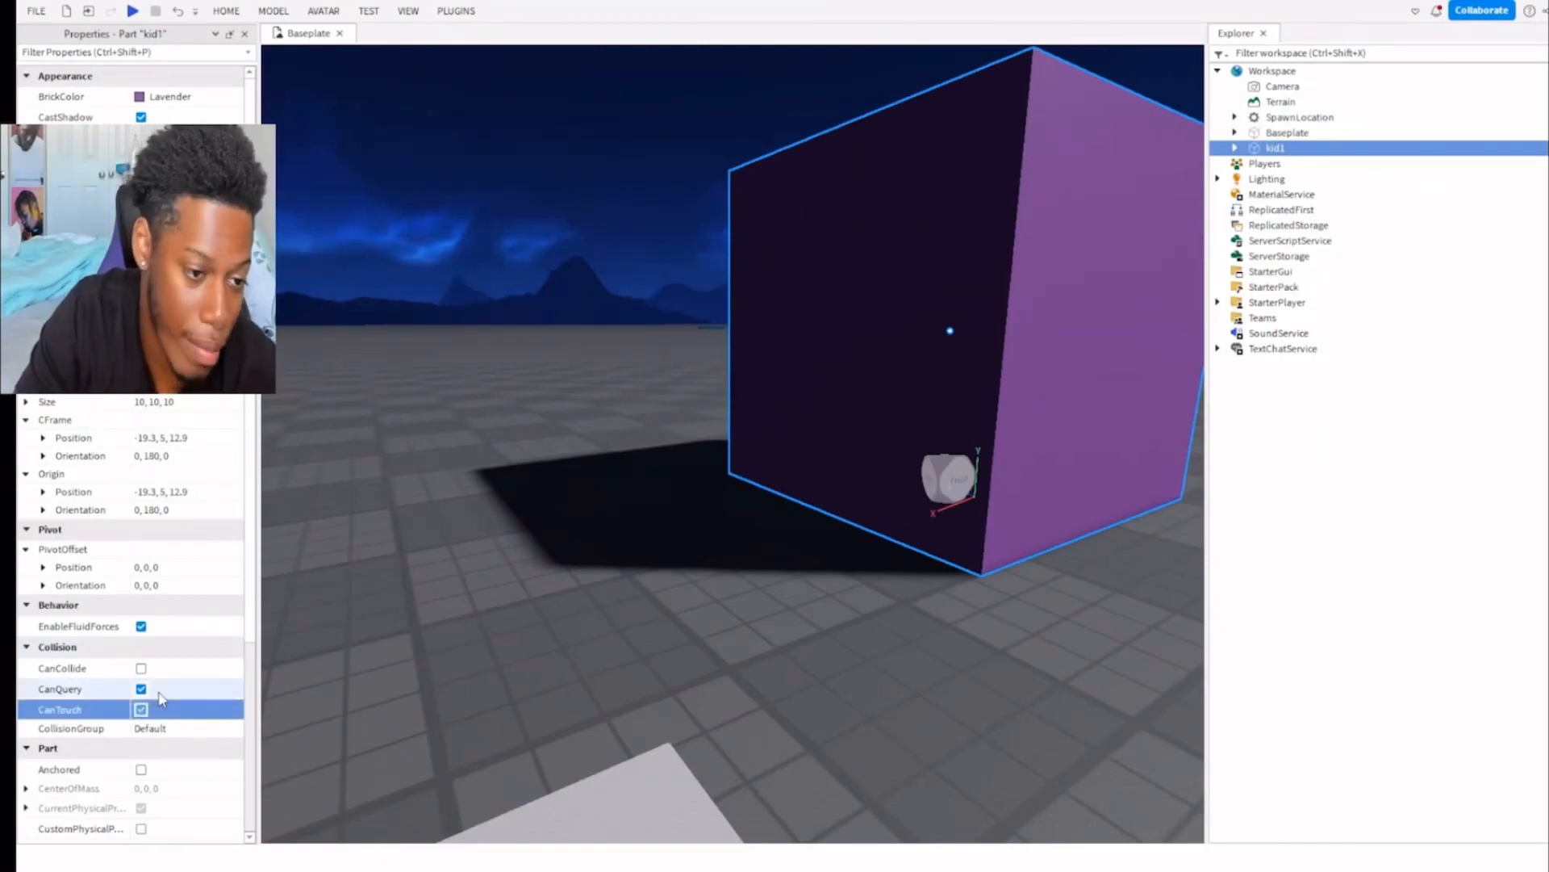
Leave kid1's collision group at Default and turn on Anchored.
left_click(157, 728)
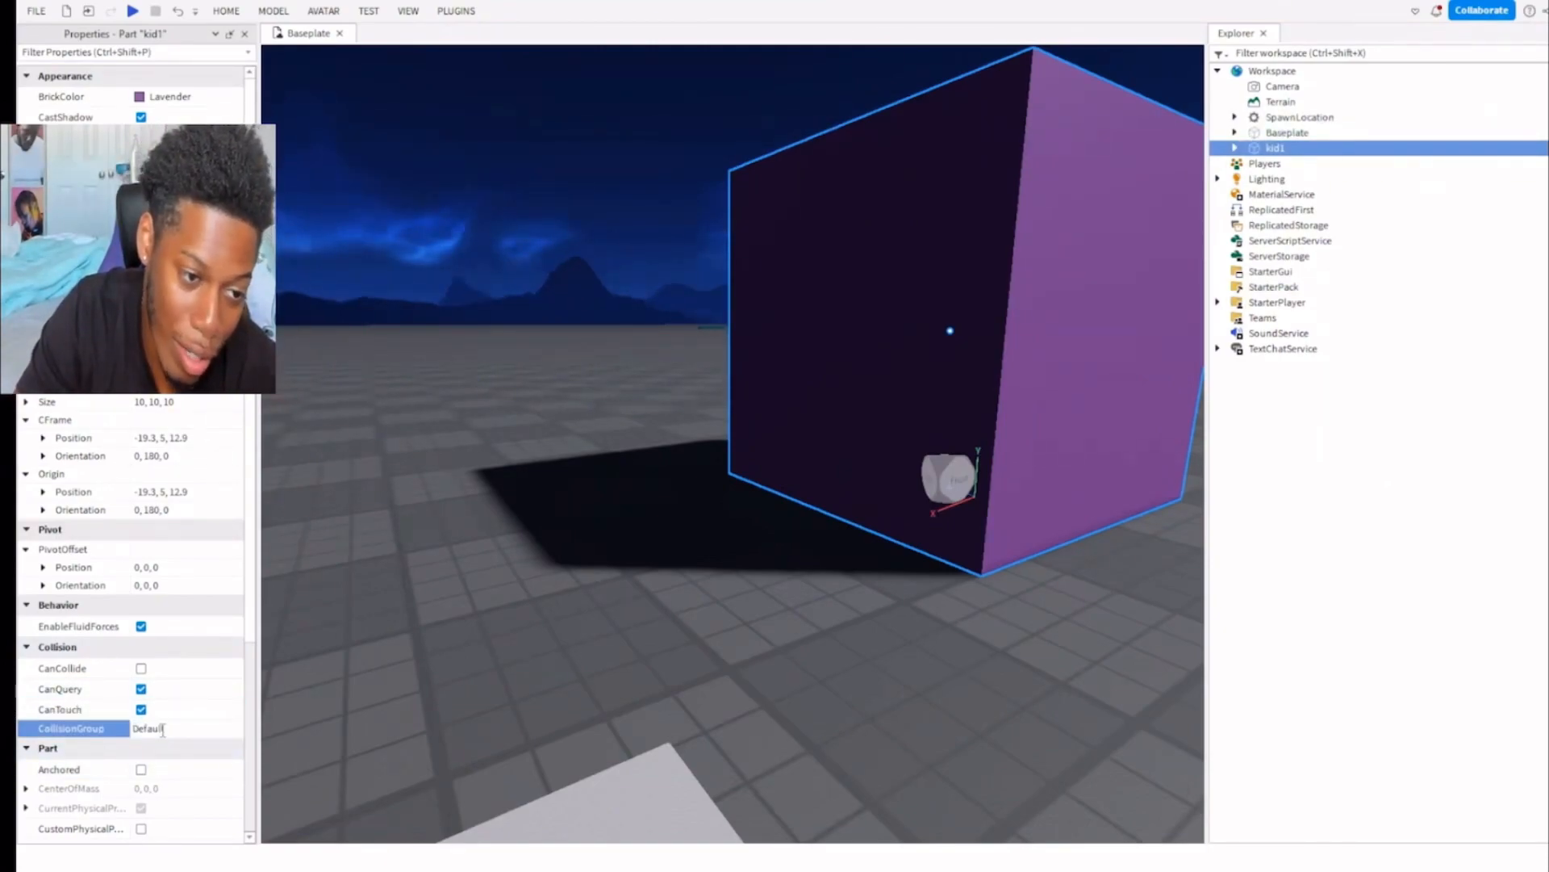
left_click(150, 776)
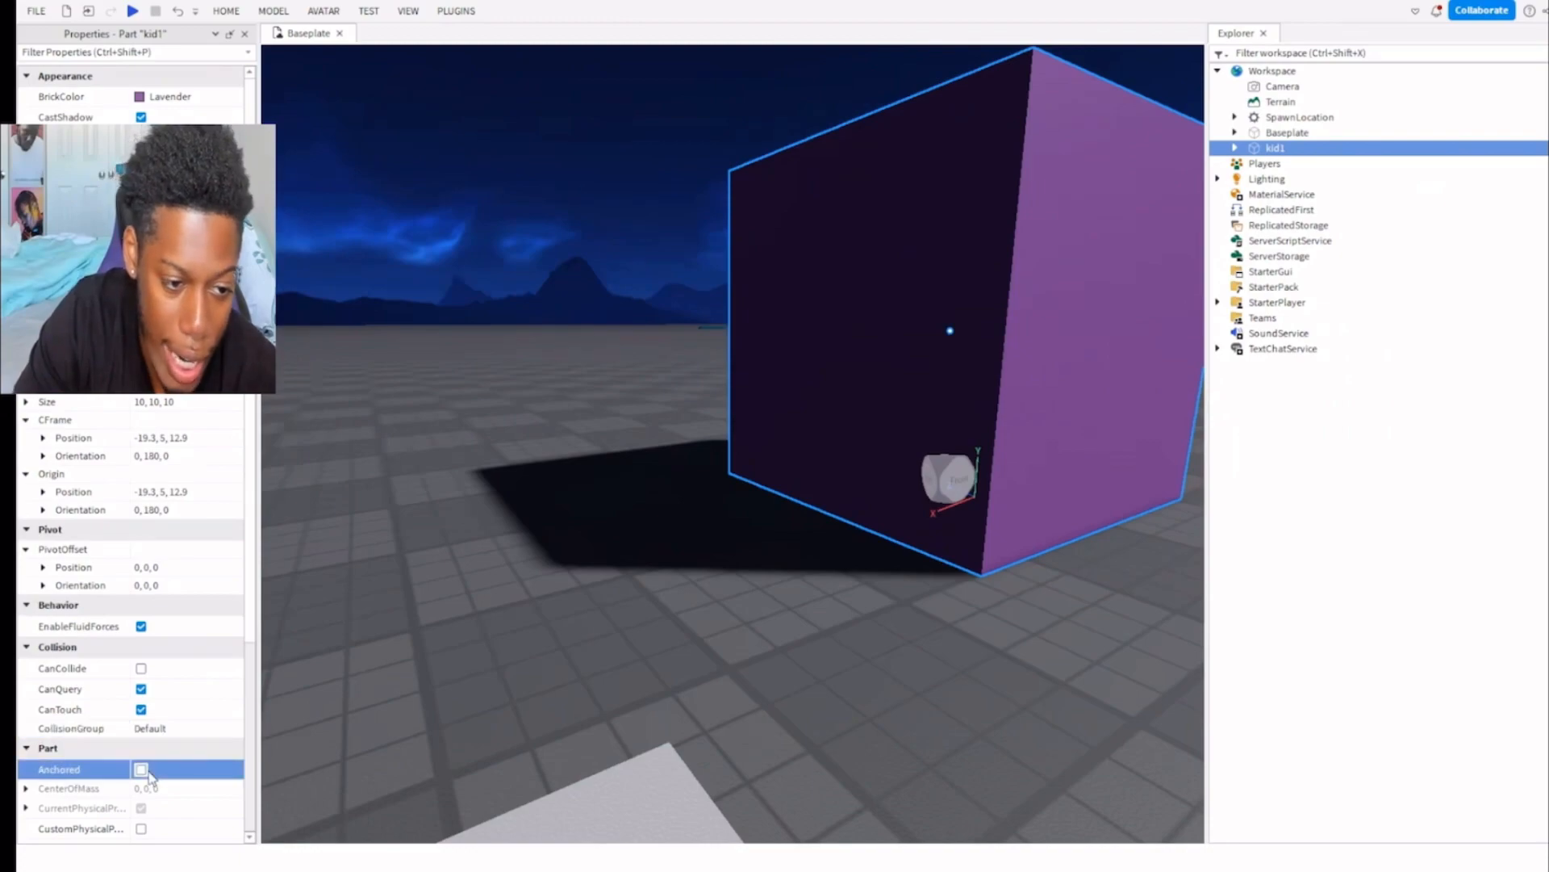
right_click_drag(524, 666, 622, 630)
key("s")
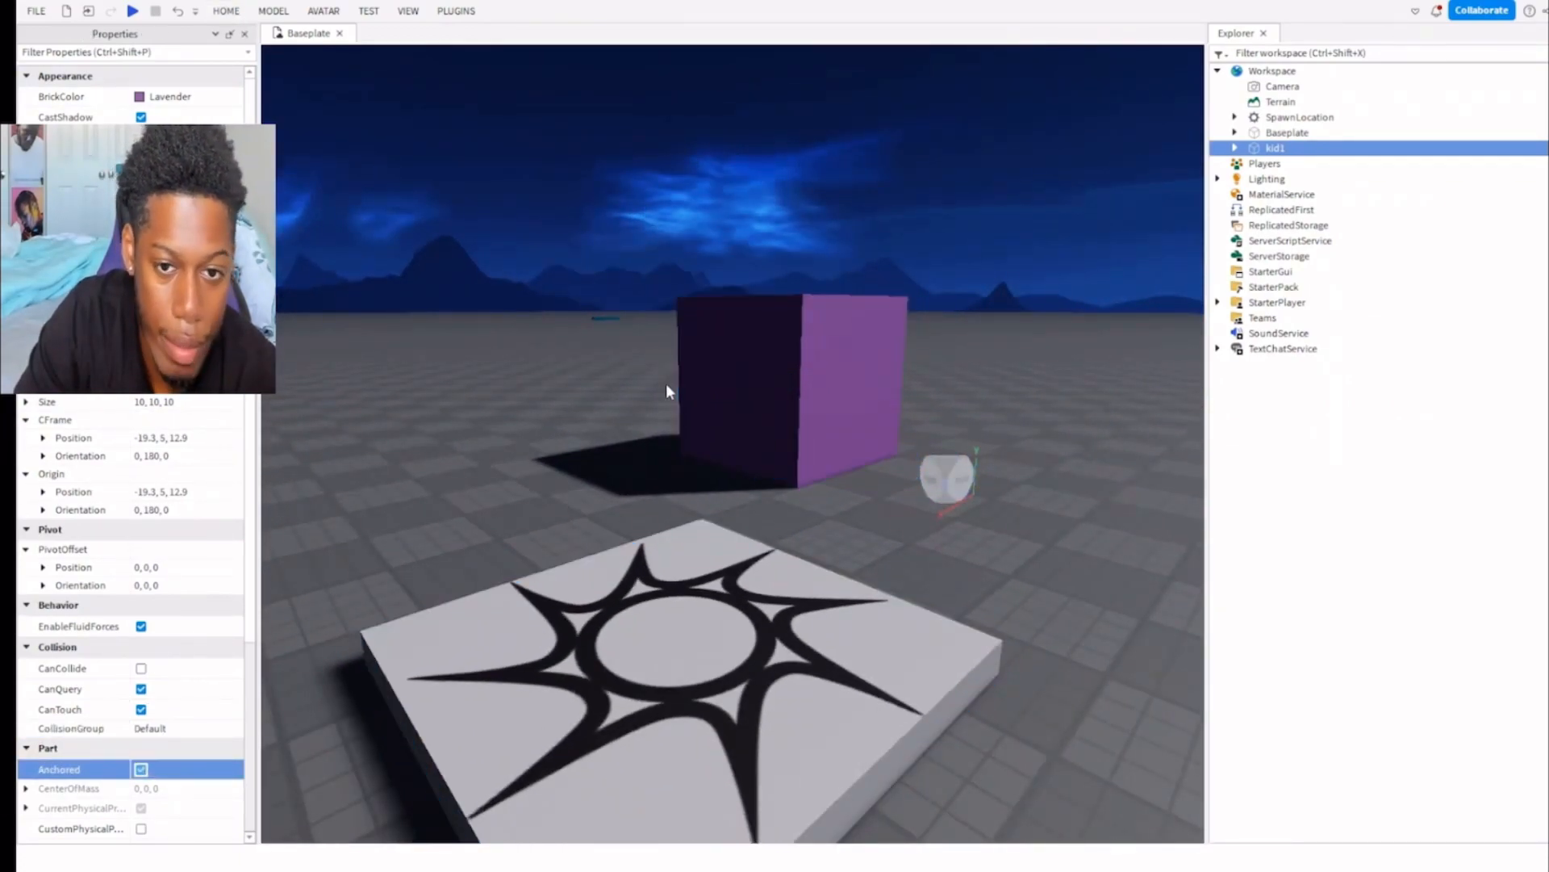
Raise kid1 straight up with the Move tool to a height of about 33.9.
left_click(797, 329)
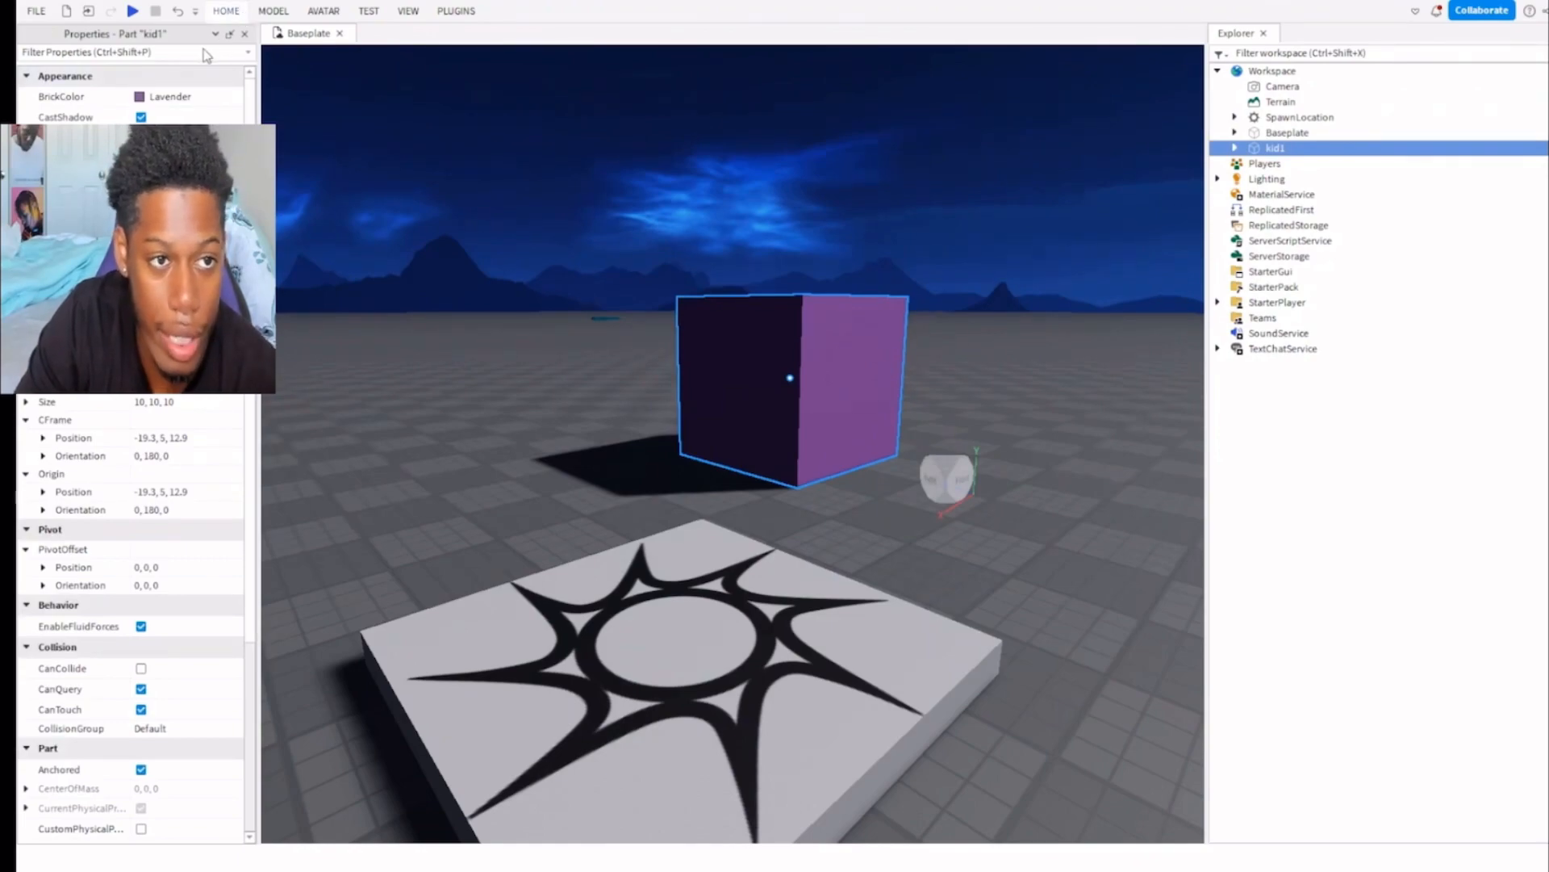
key("ctrl+2")
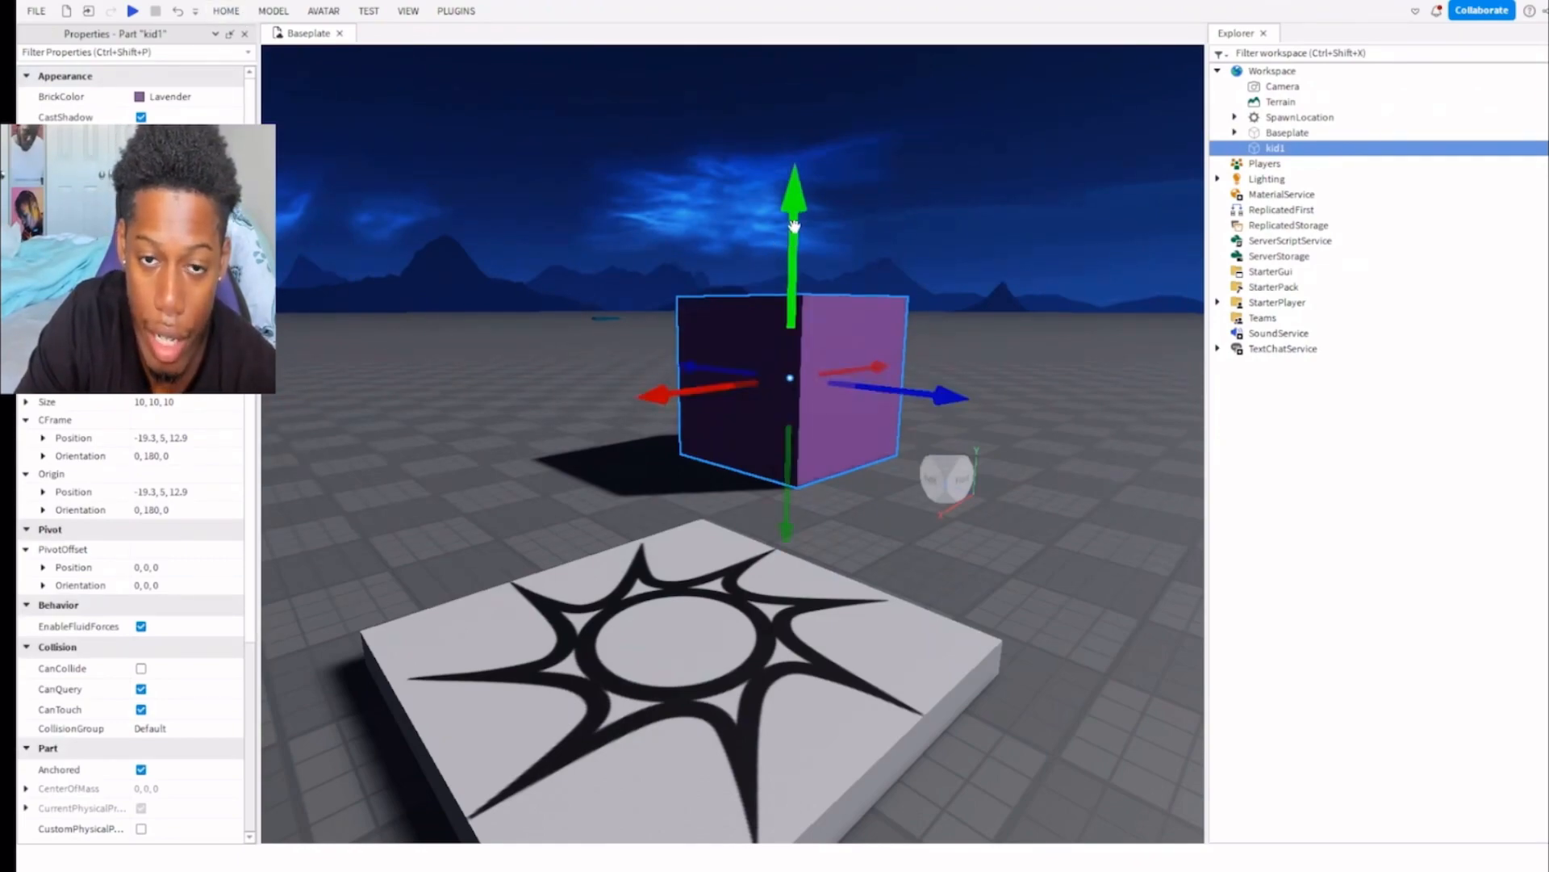
left_click_drag(794, 227, 794, 225)
right_click_drag(794, 227, 794, 225)
left_click_drag(794, 225, 794, 224)
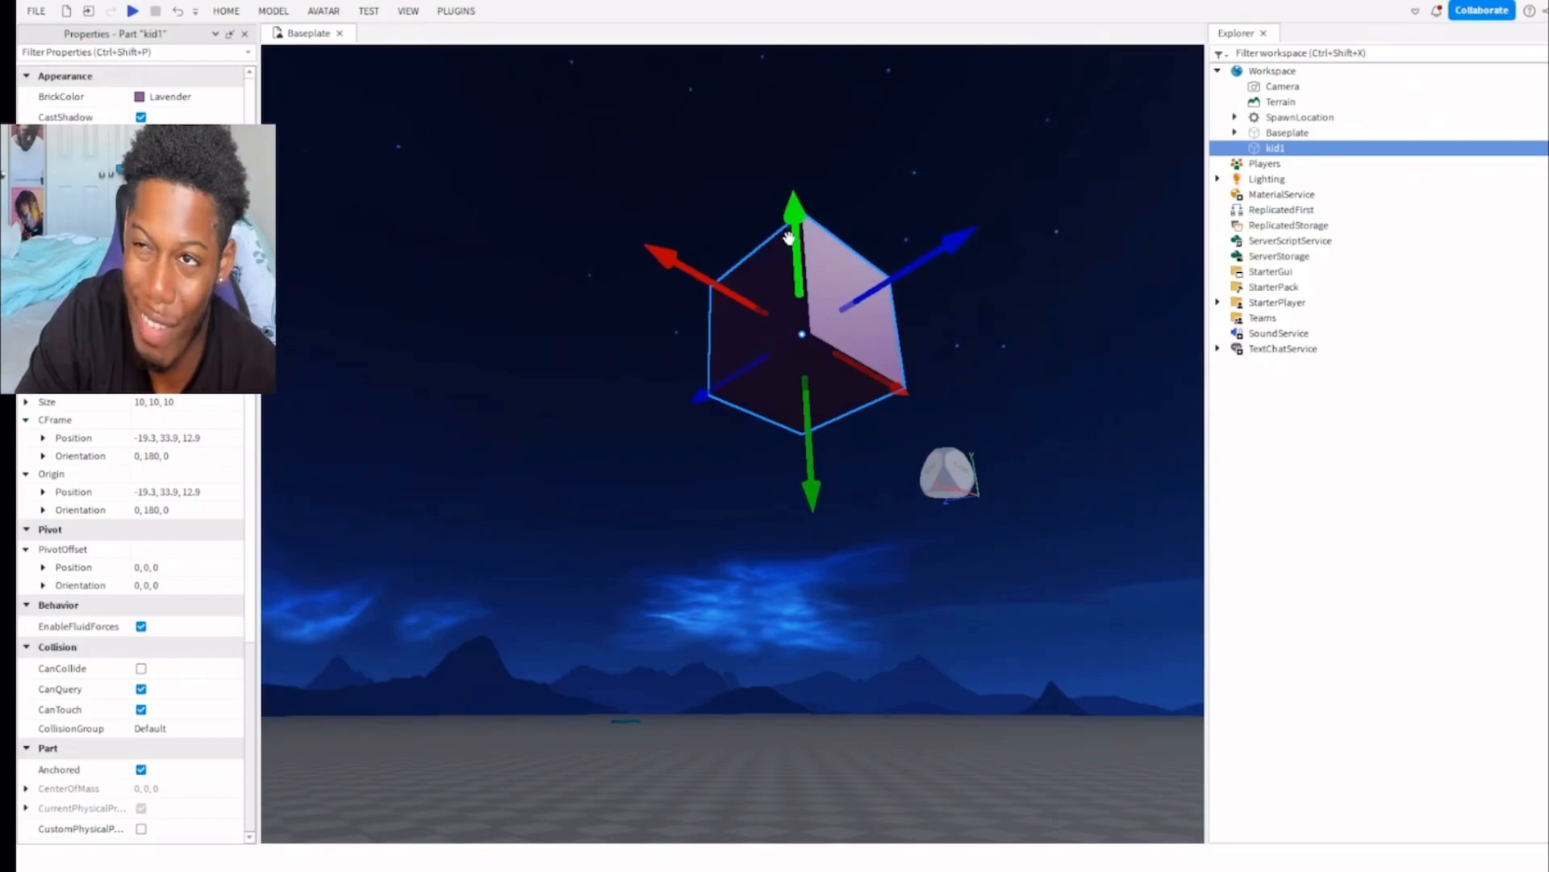
Examine the raised, anchored kid1 from below and from its sides.
key("f")
right_click_drag(796, 306, 593, 547)
key("s")
key("w")
right_click_drag(670, 467, 672, 463)
key("w")
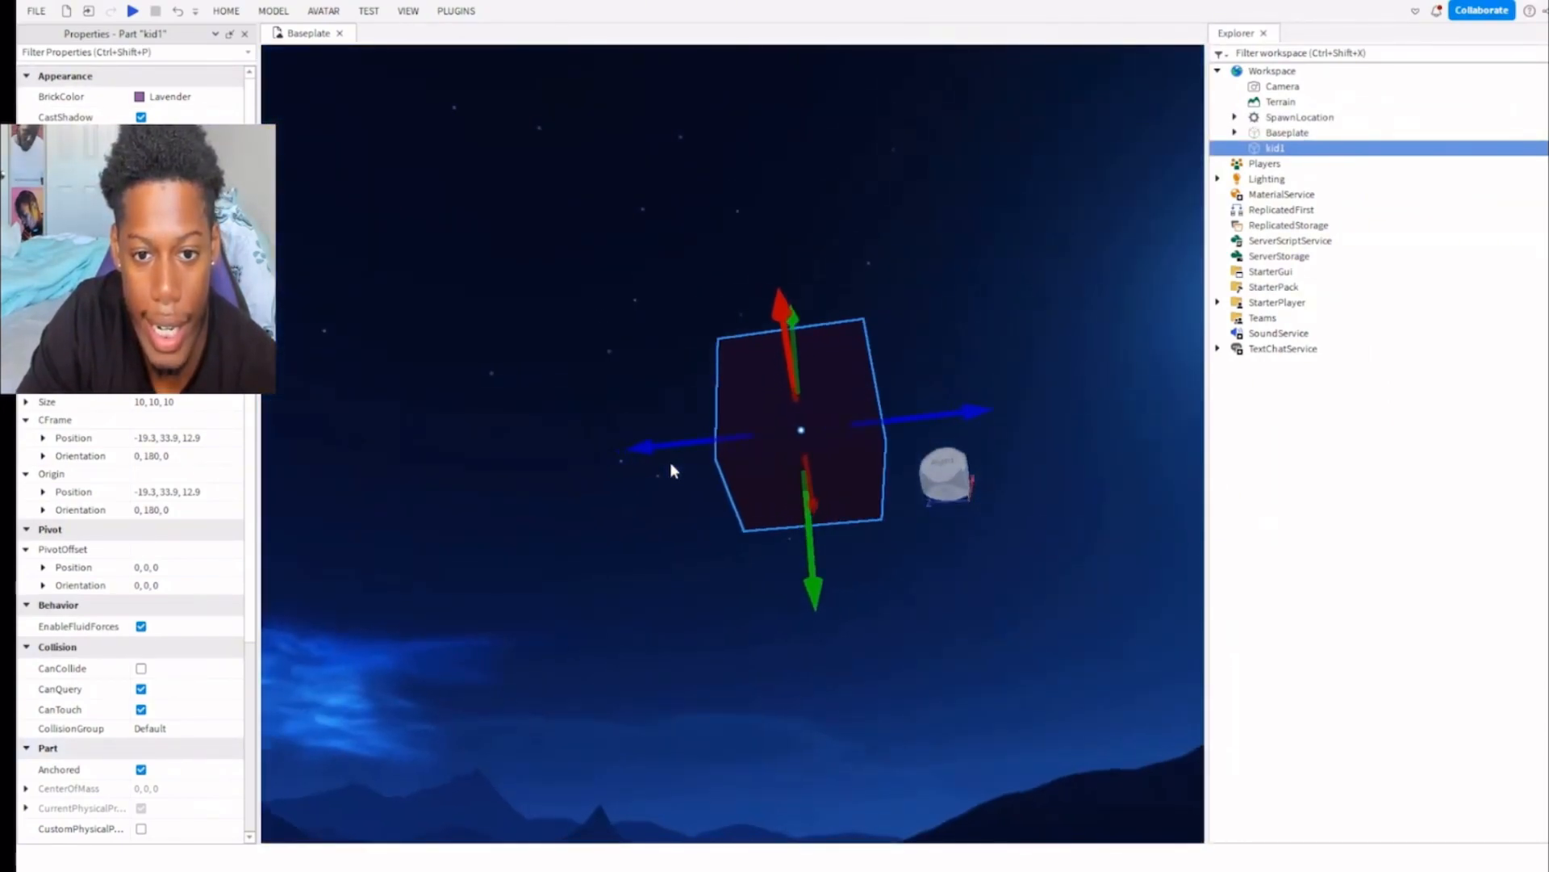
key("w")
right_click_drag(615, 626, 614, 626)
Turn on Massless for kid1 and change its shape to Wedge.
scroll(119, 754, "down", 3)
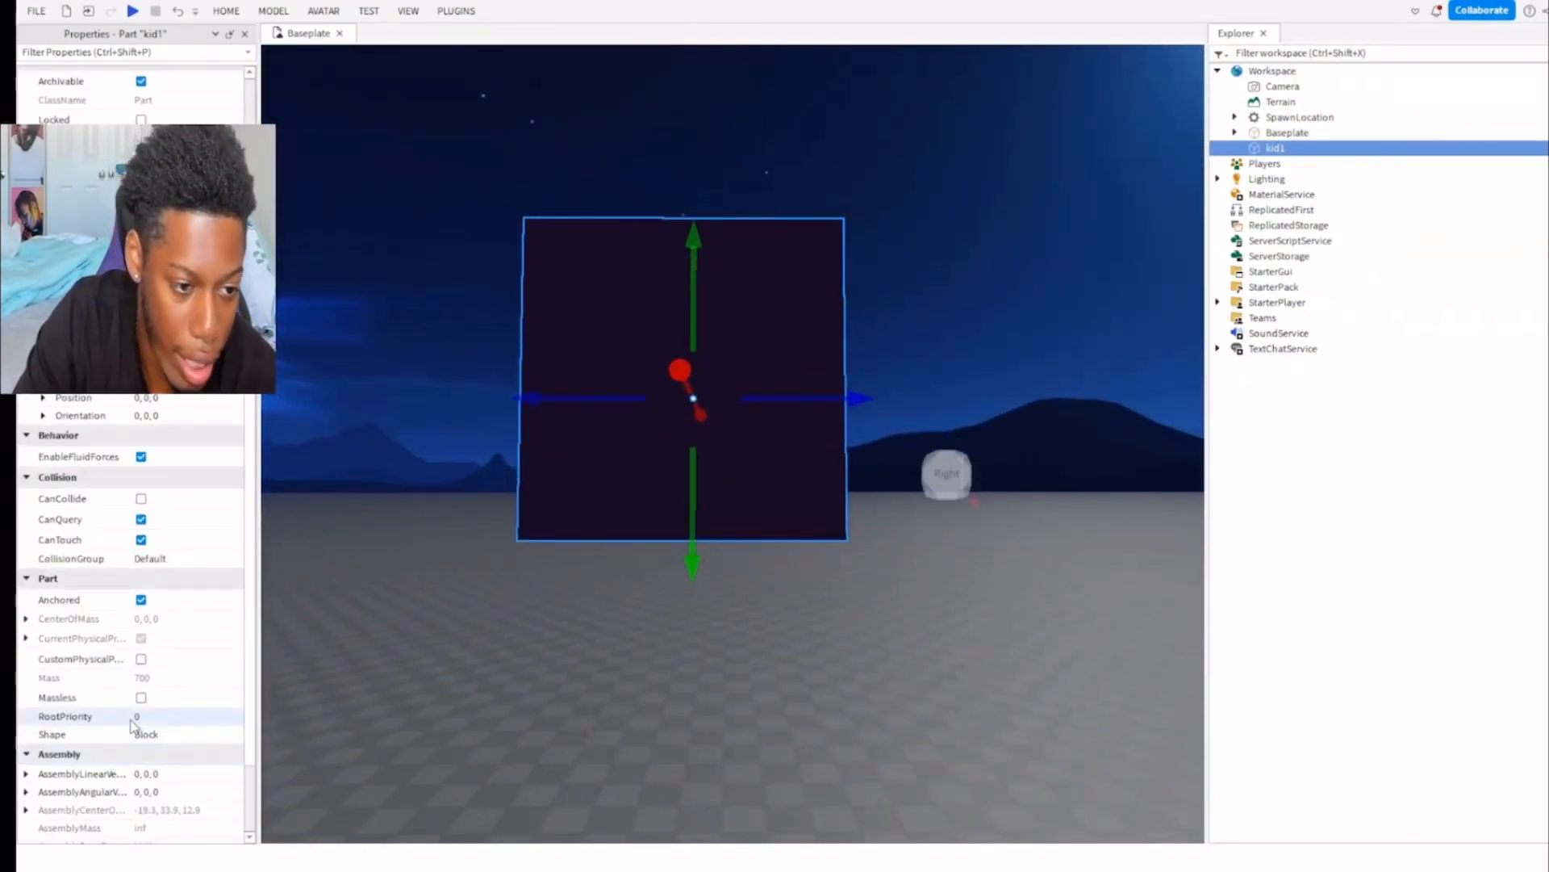
left_click(141, 697)
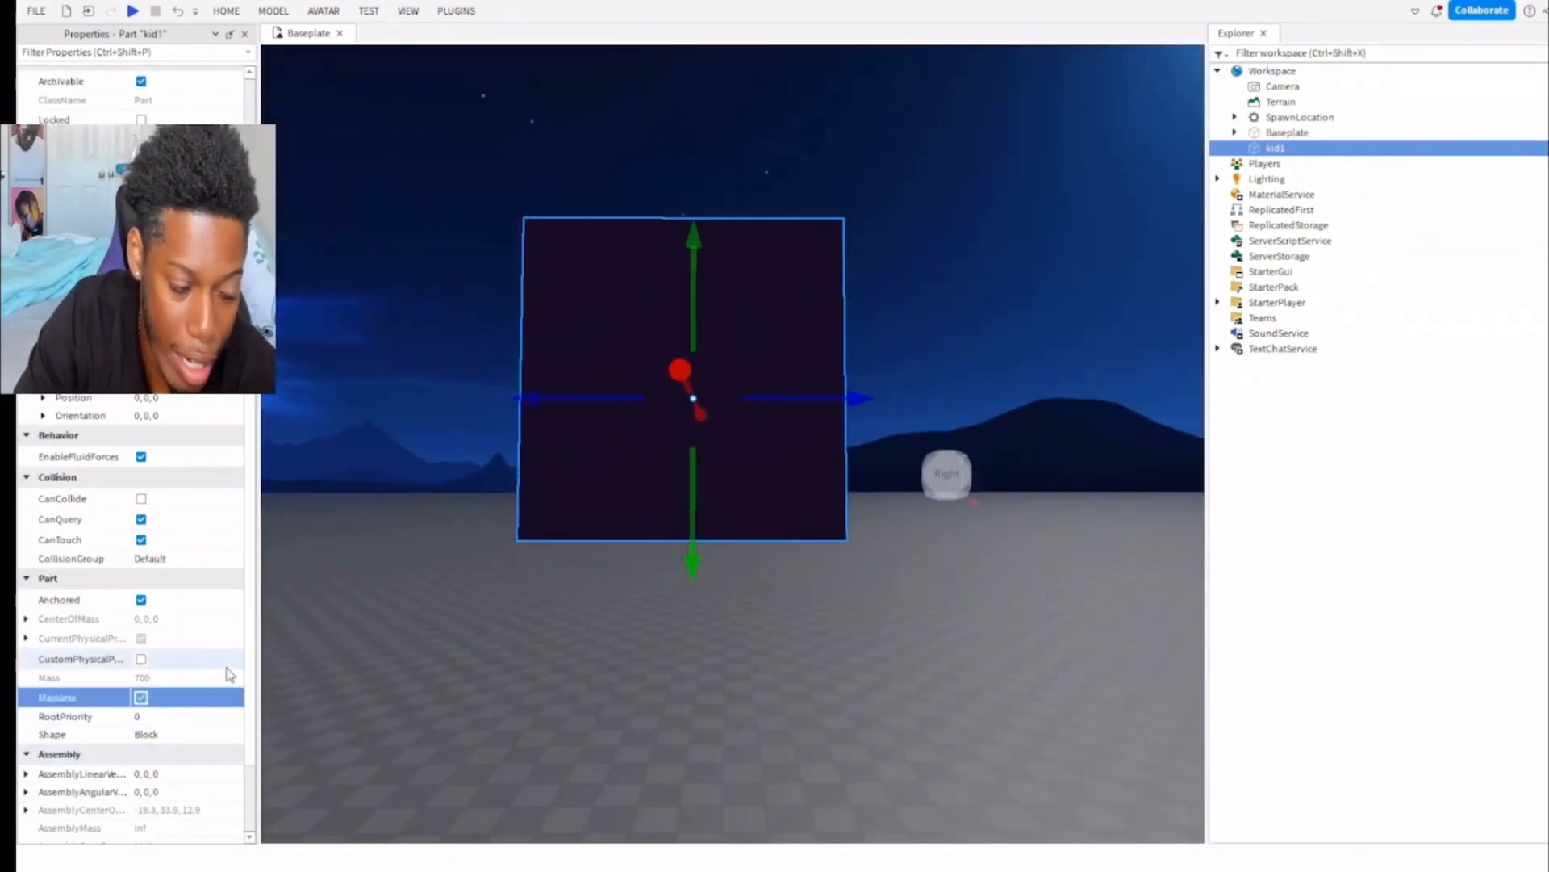
left_click(177, 738)
left_click(181, 786)
left_click(184, 734)
left_click(187, 791)
scroll(192, 752, "down", 3)
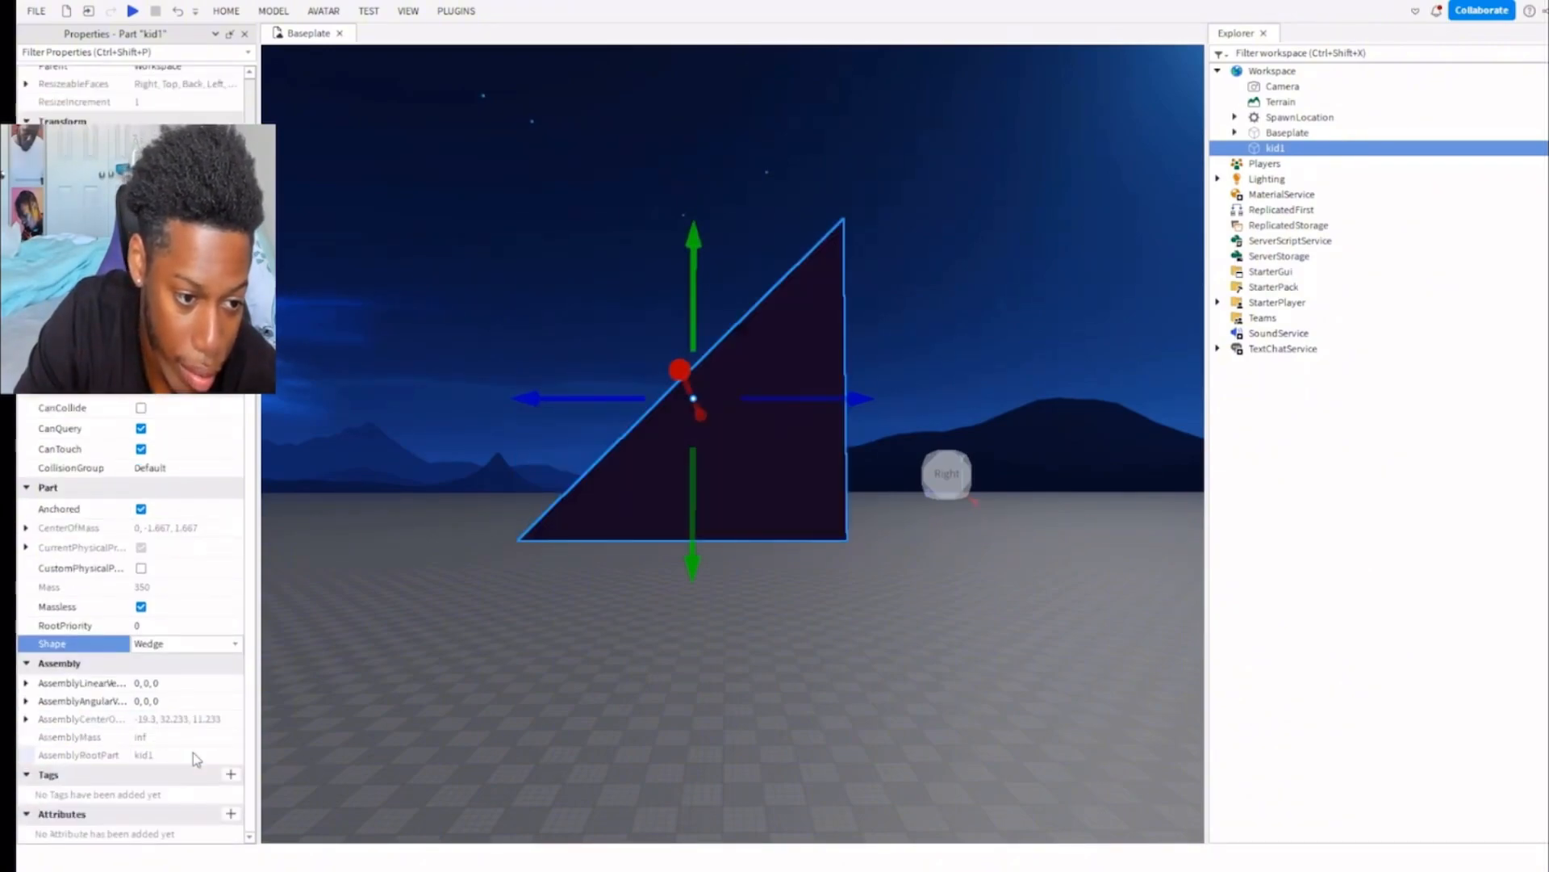
scroll(192, 752, "up", 5)
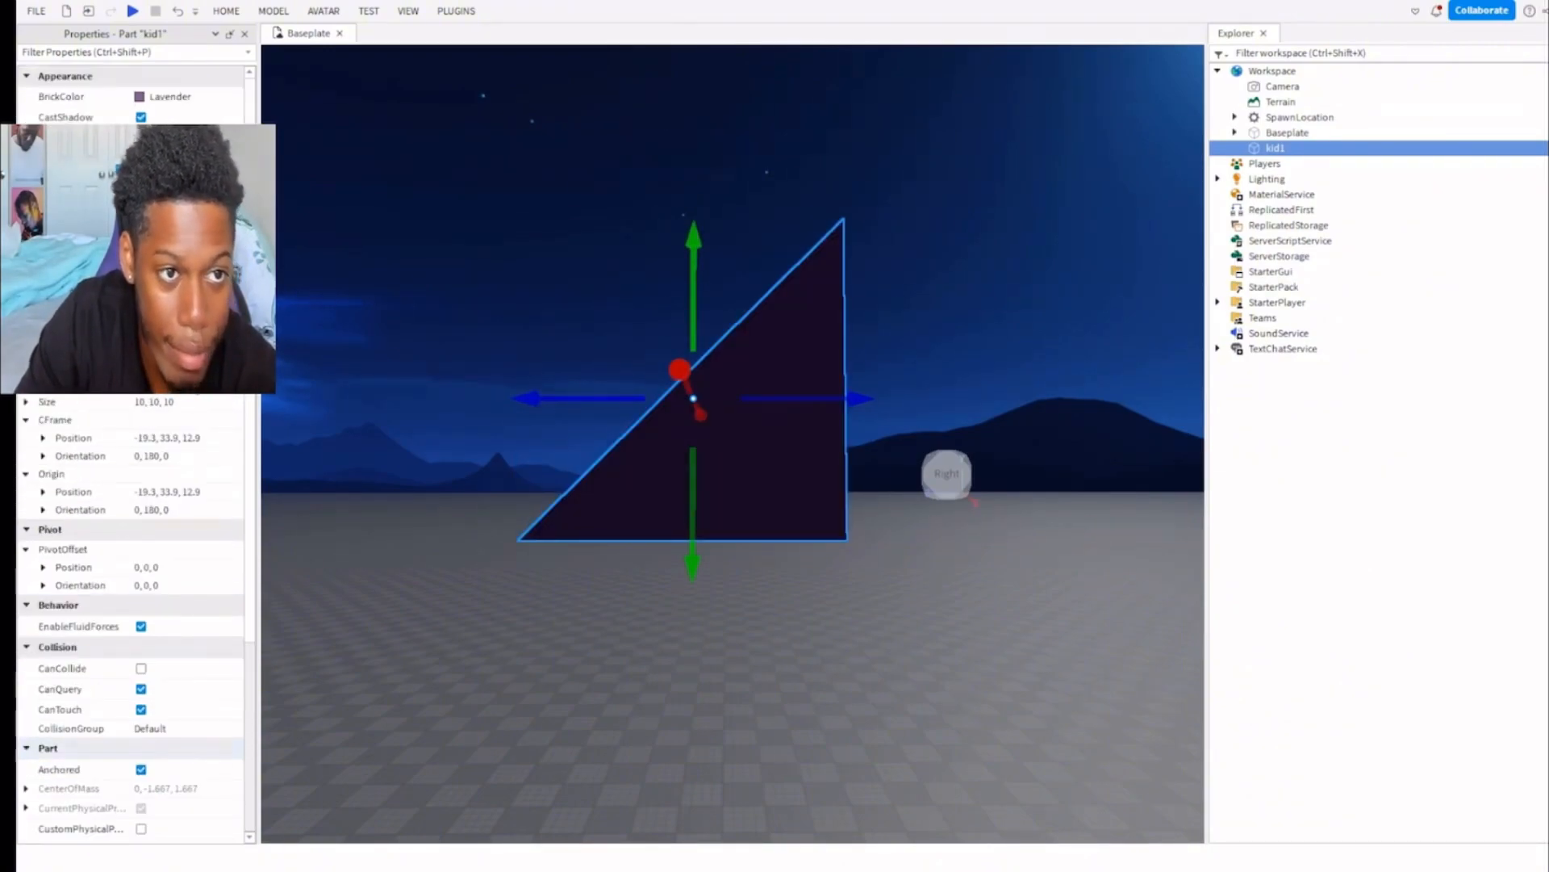
Close the Properties window and lower the kid1 wedge toward the baseplate beside the spawn location.
left_click(244, 34)
right_click_drag(668, 425, 681, 442)
key("s")
left_click_drag(700, 346, 726, 680)
left_click_drag(503, 482, 546, 754)
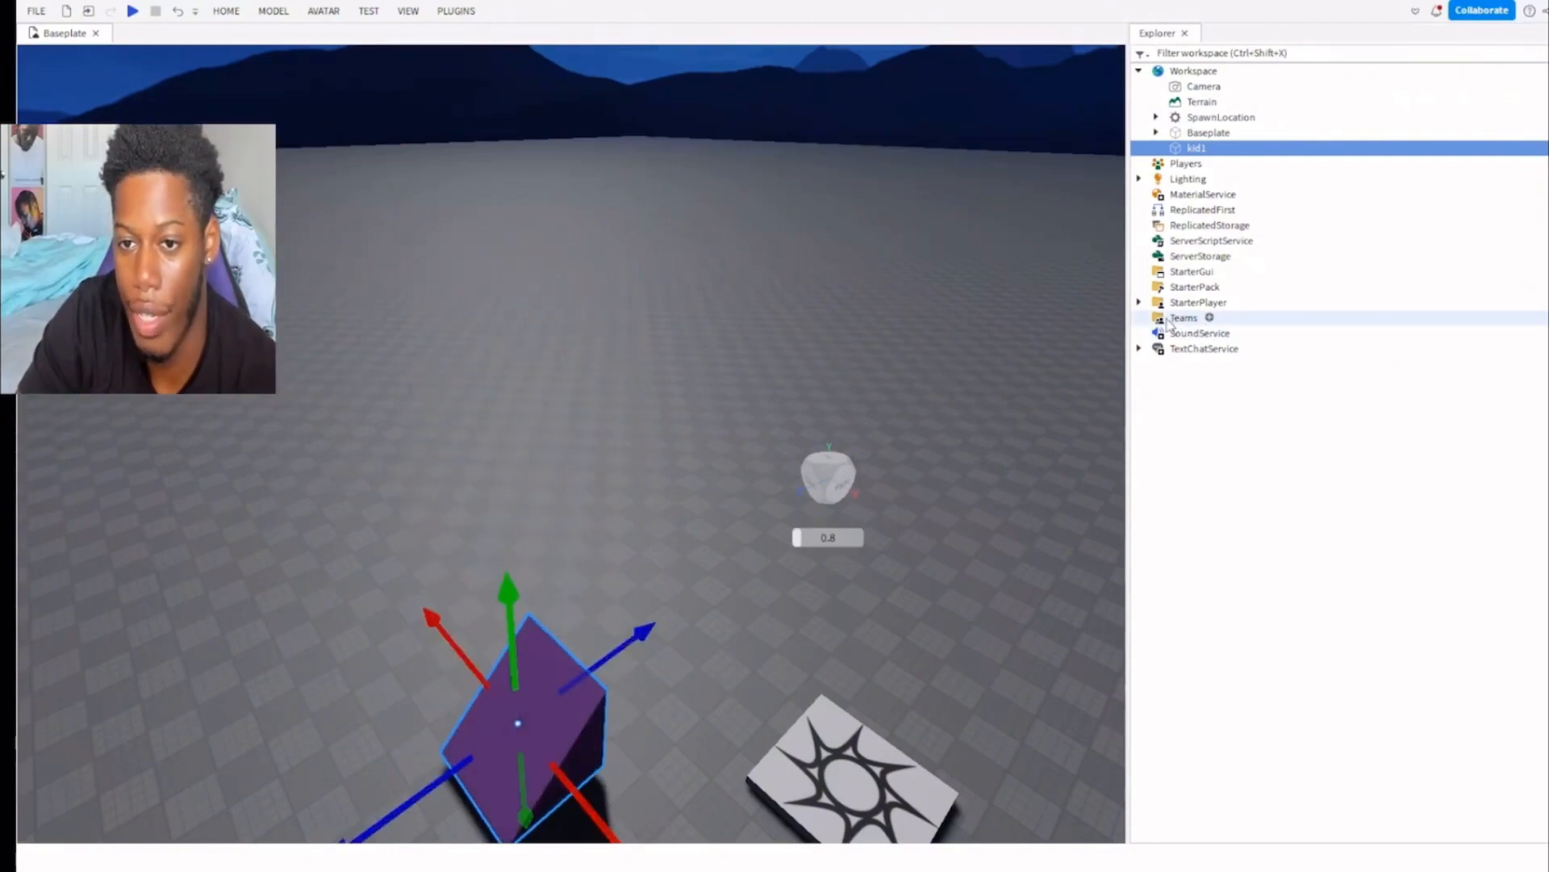
Expand StarterPlayer and add a Script to StarterCharacterScripts.
left_click(1138, 302)
left_click(1237, 316)
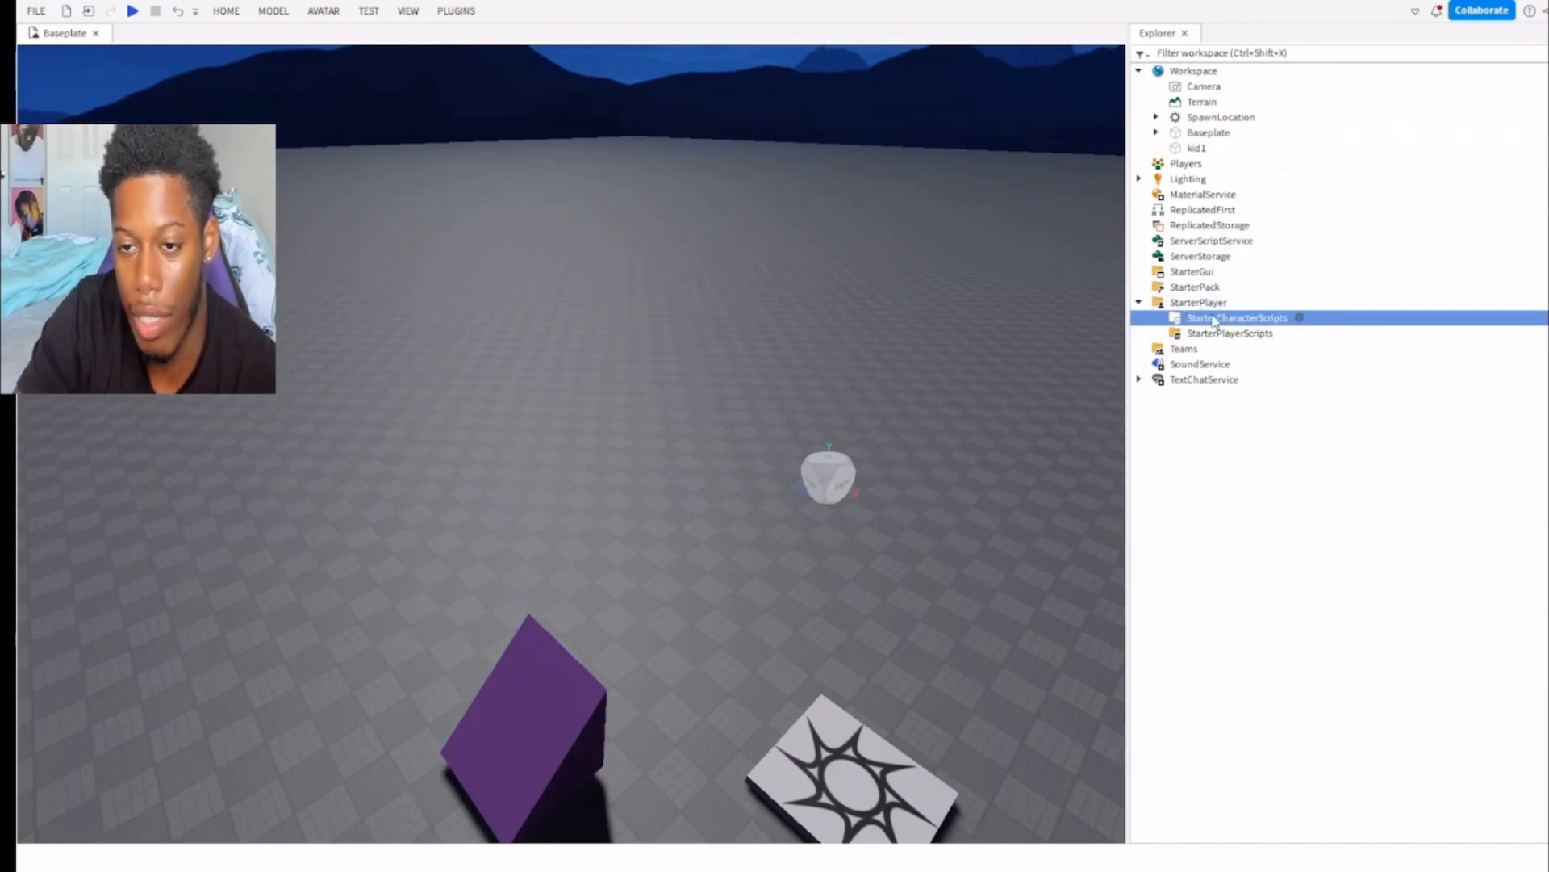
mouse_move(1299, 319)
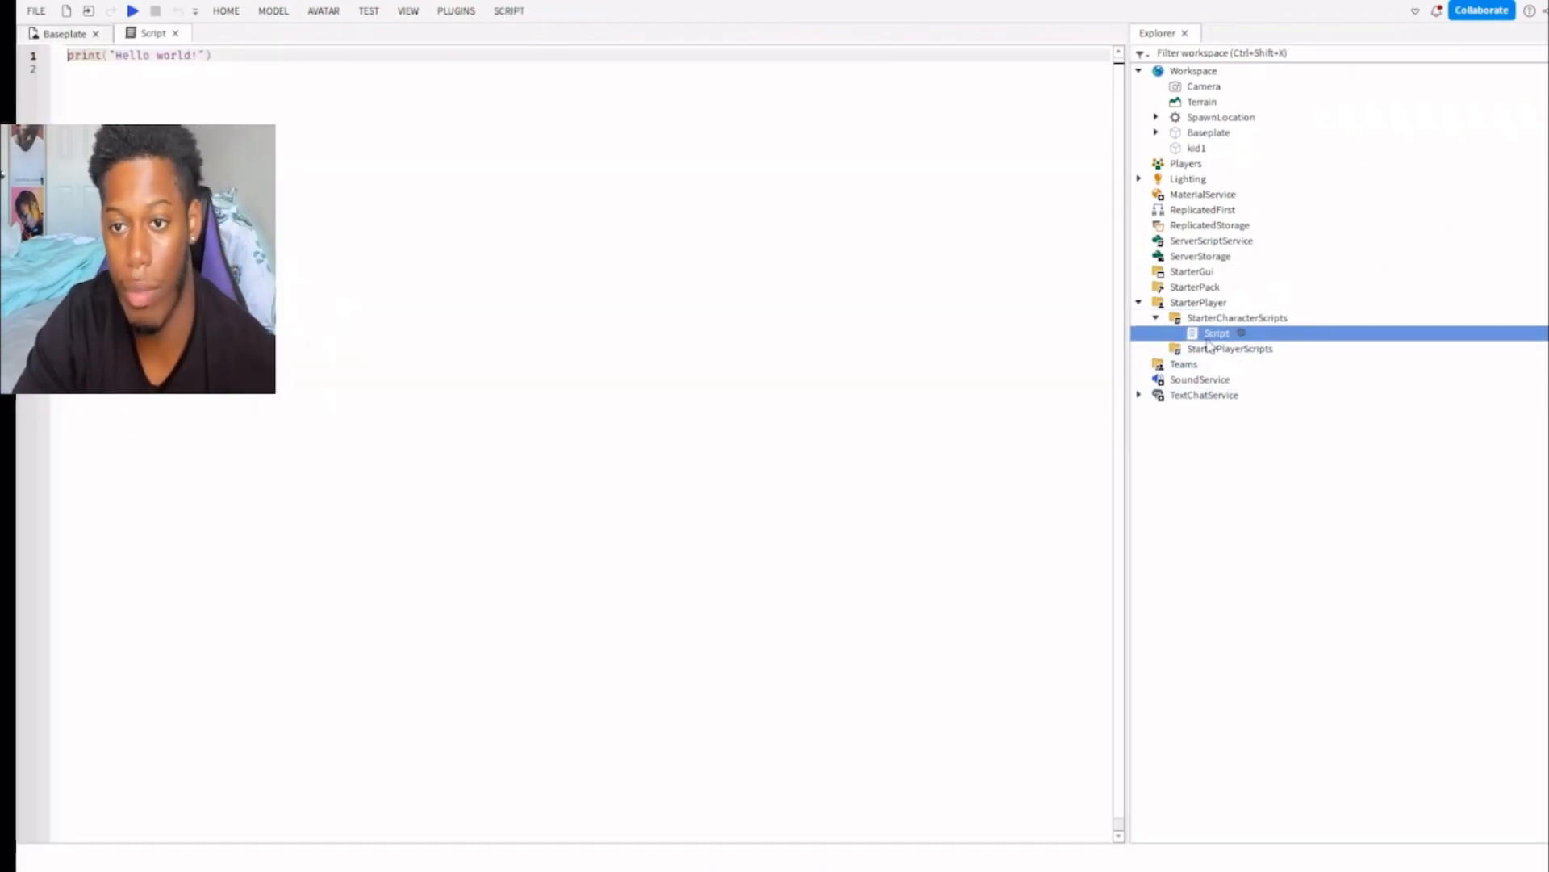
left_click(788, 443)
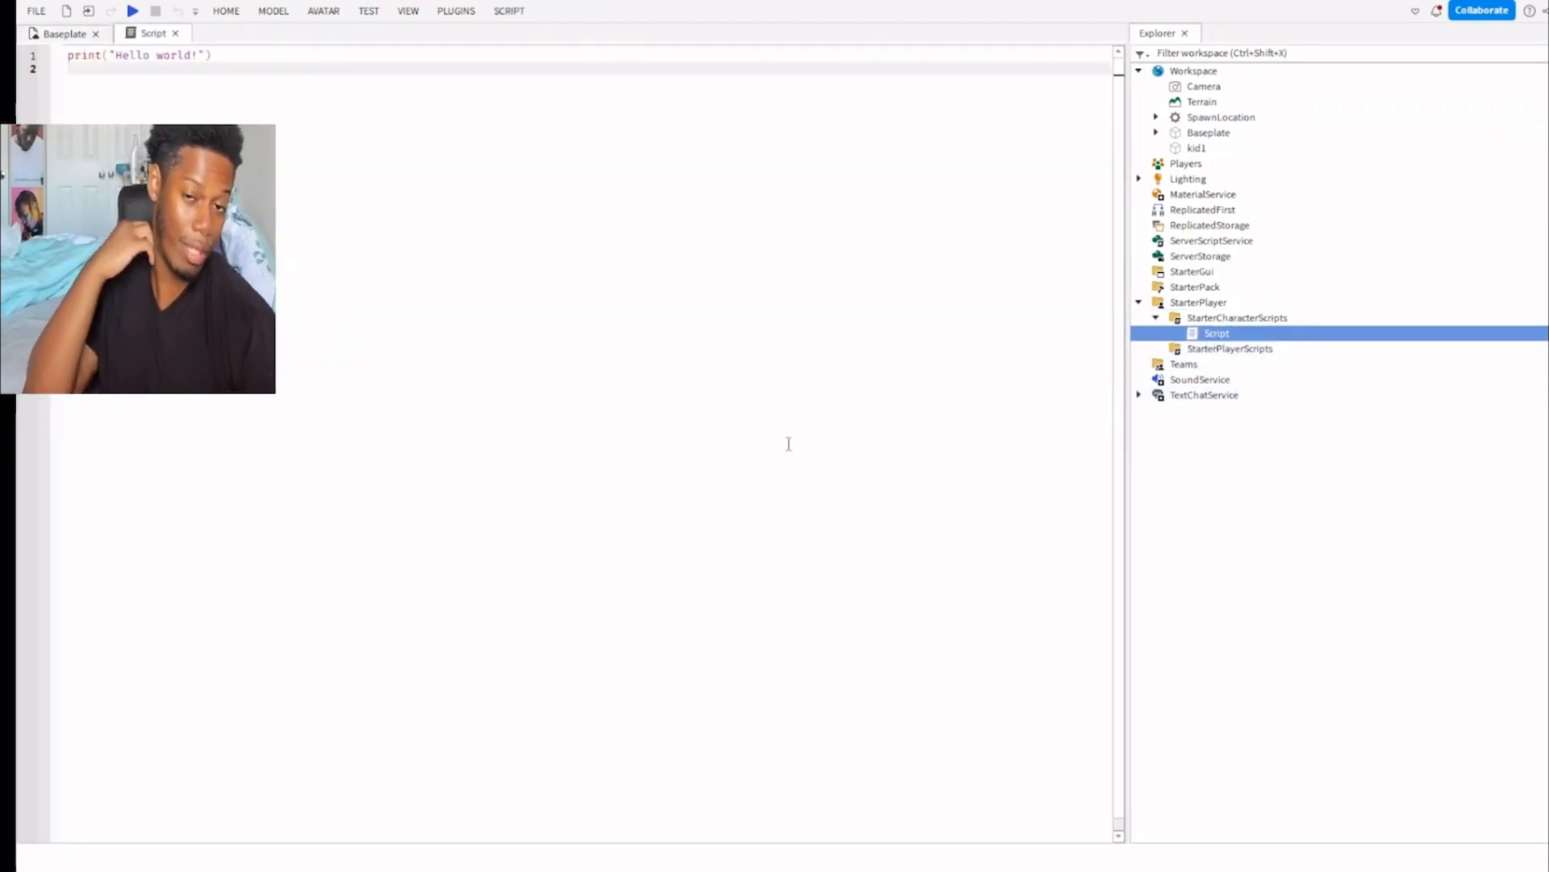
Clear the default code from the new script and delete the script from StarterCharacterScripts.
left_click_drag(183, 78, 109, 54)
key("BackSpace")
key("BackSpace")
key("BackSpace")
key("BackSpace")
key("BackSpace")
key("BackSpace")
key("BackSpace")
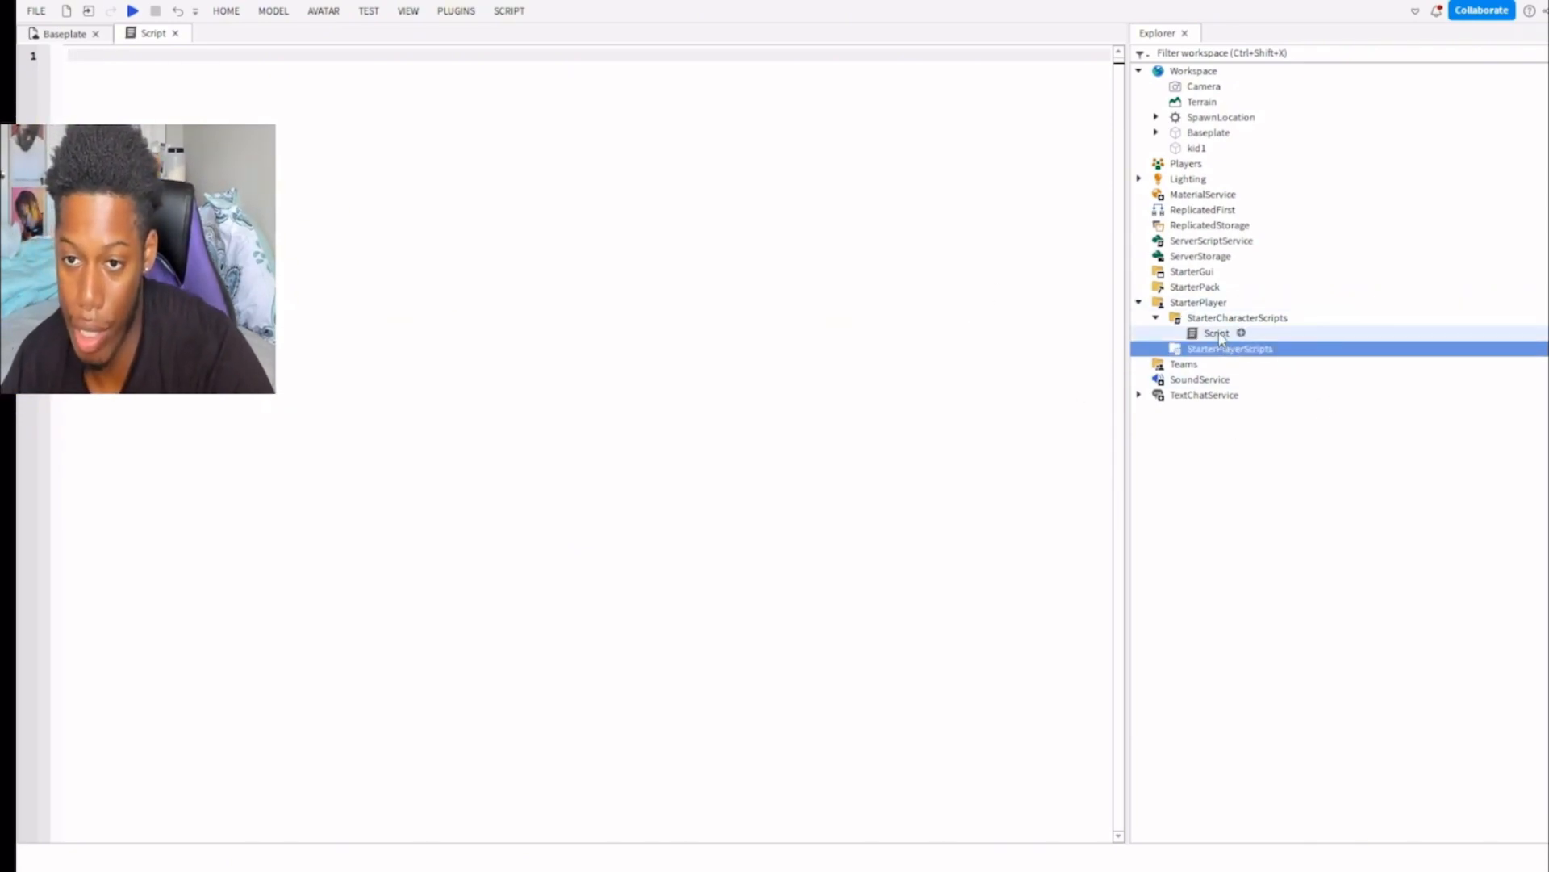
key("Delete")
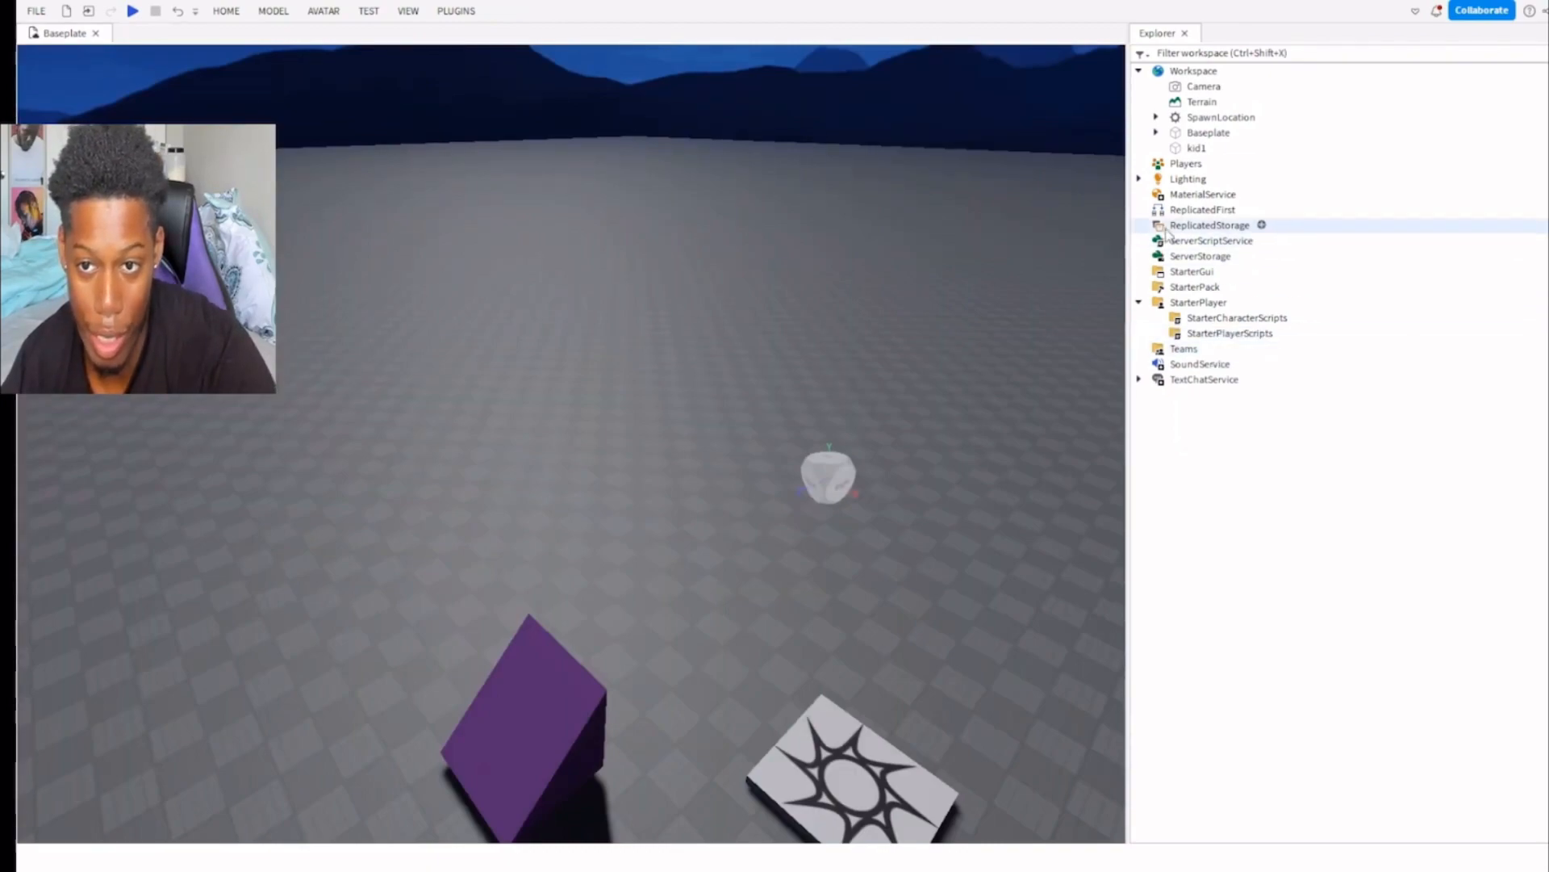
Add a LocalScript to StarterCharacterScripts under StarterPlayer.
left_click(1177, 243)
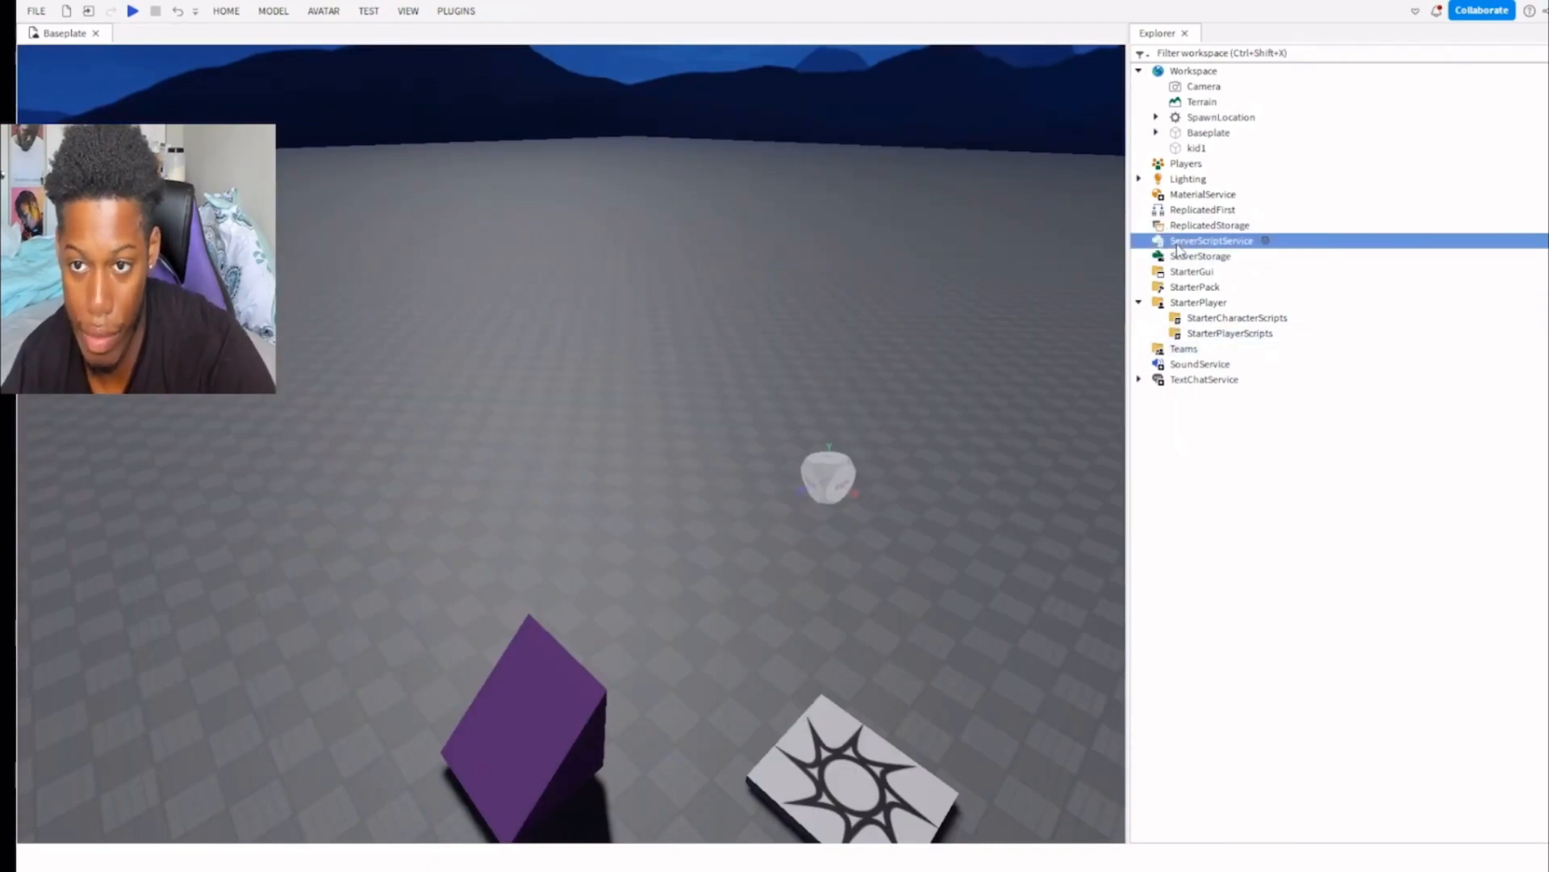
left_click(1186, 256)
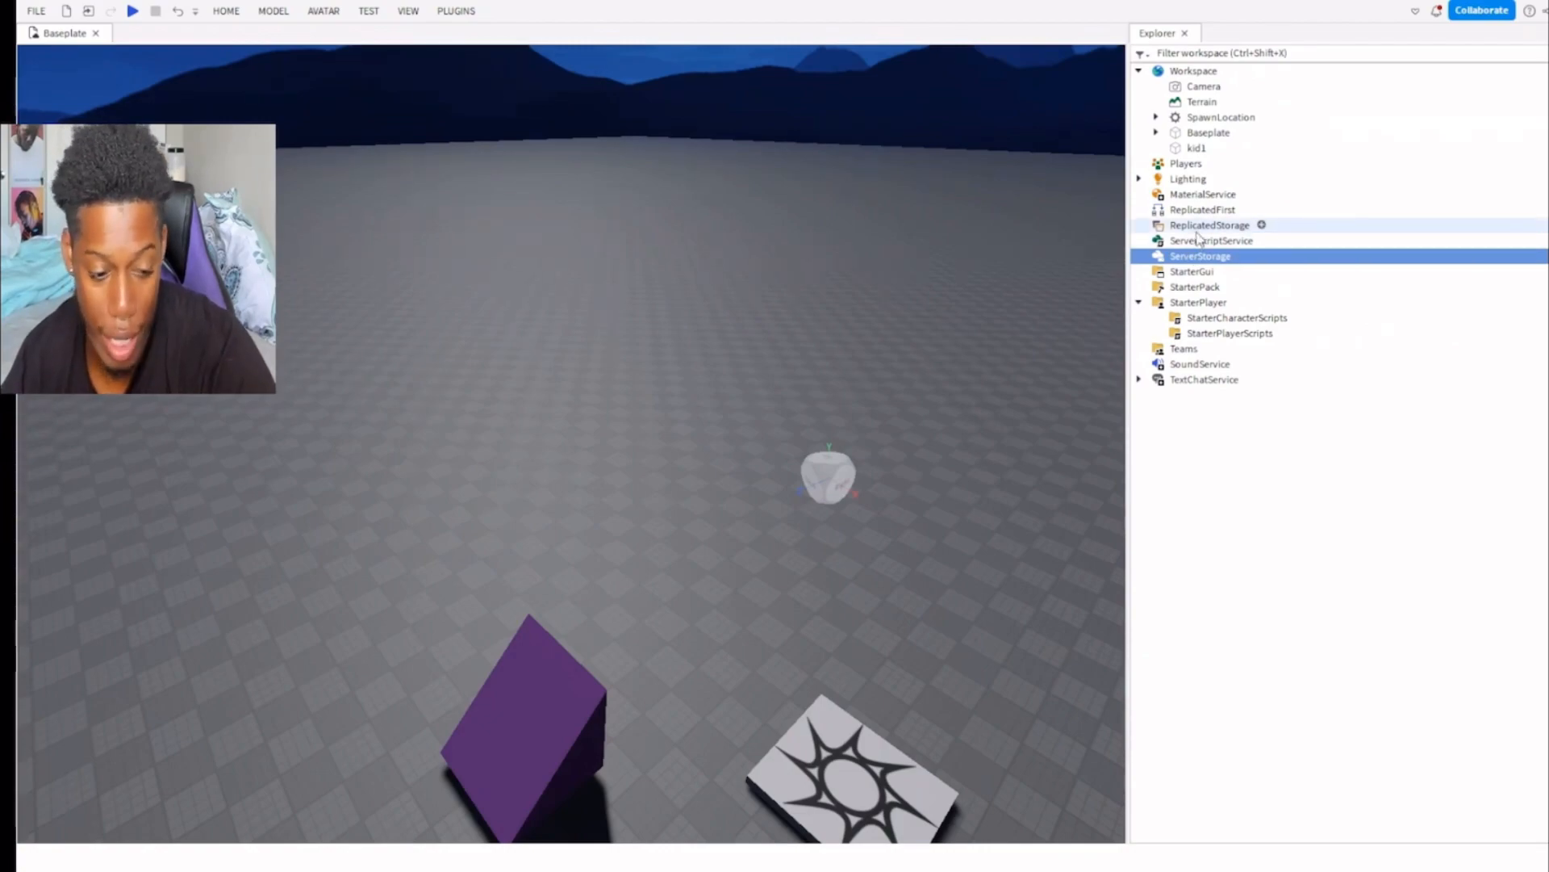
left_click(1243, 318)
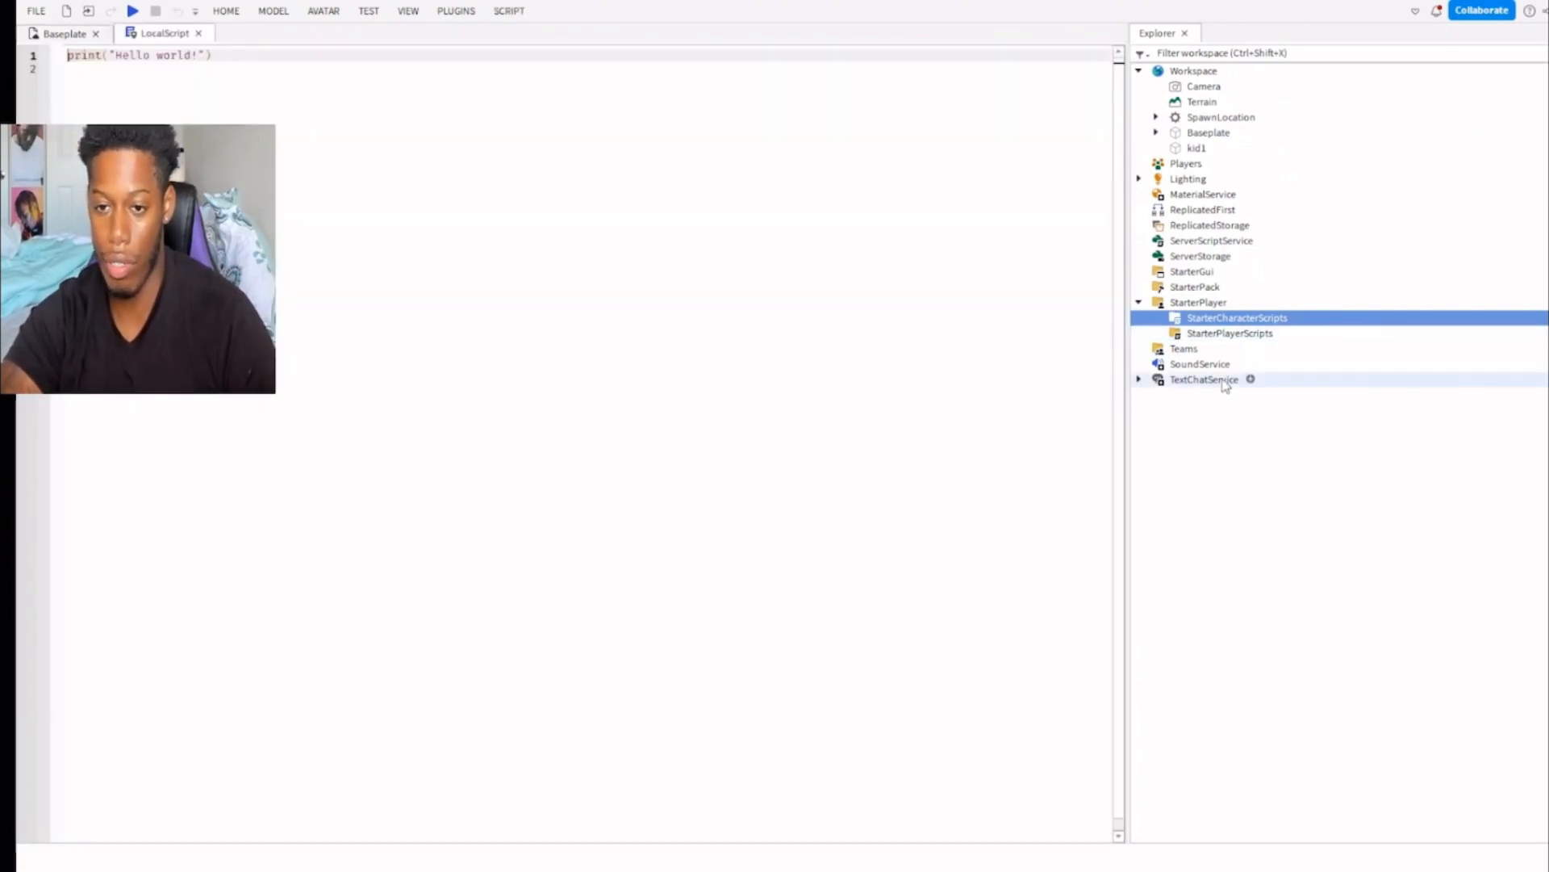
left_click(796, 327)
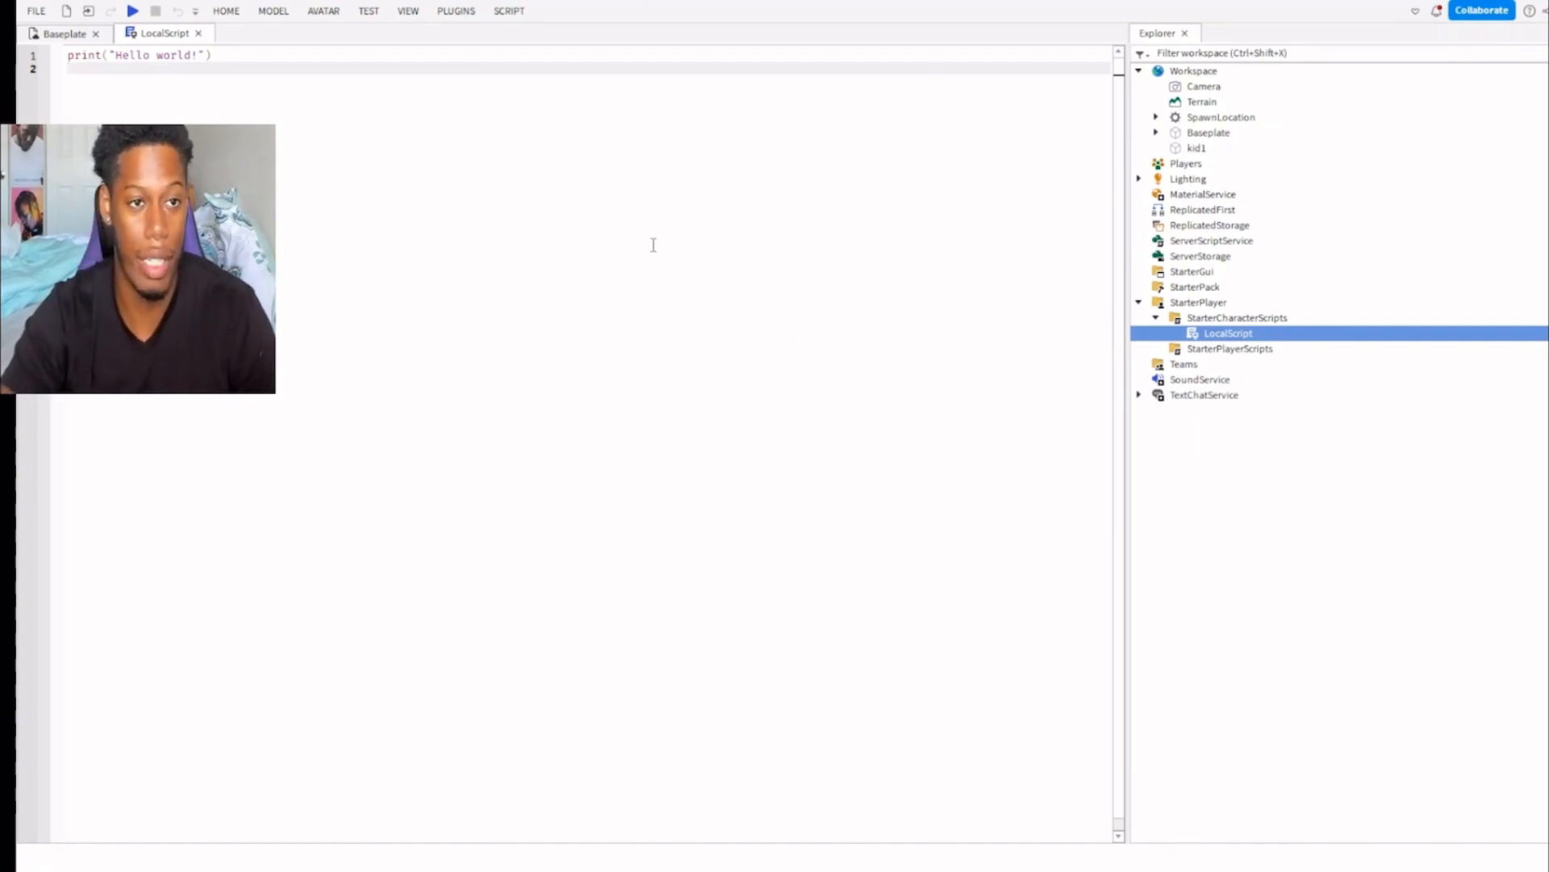
Clear all code from the LocalScript, including the default print line.
key("ctrl+a")
key("Return")
type("local game")
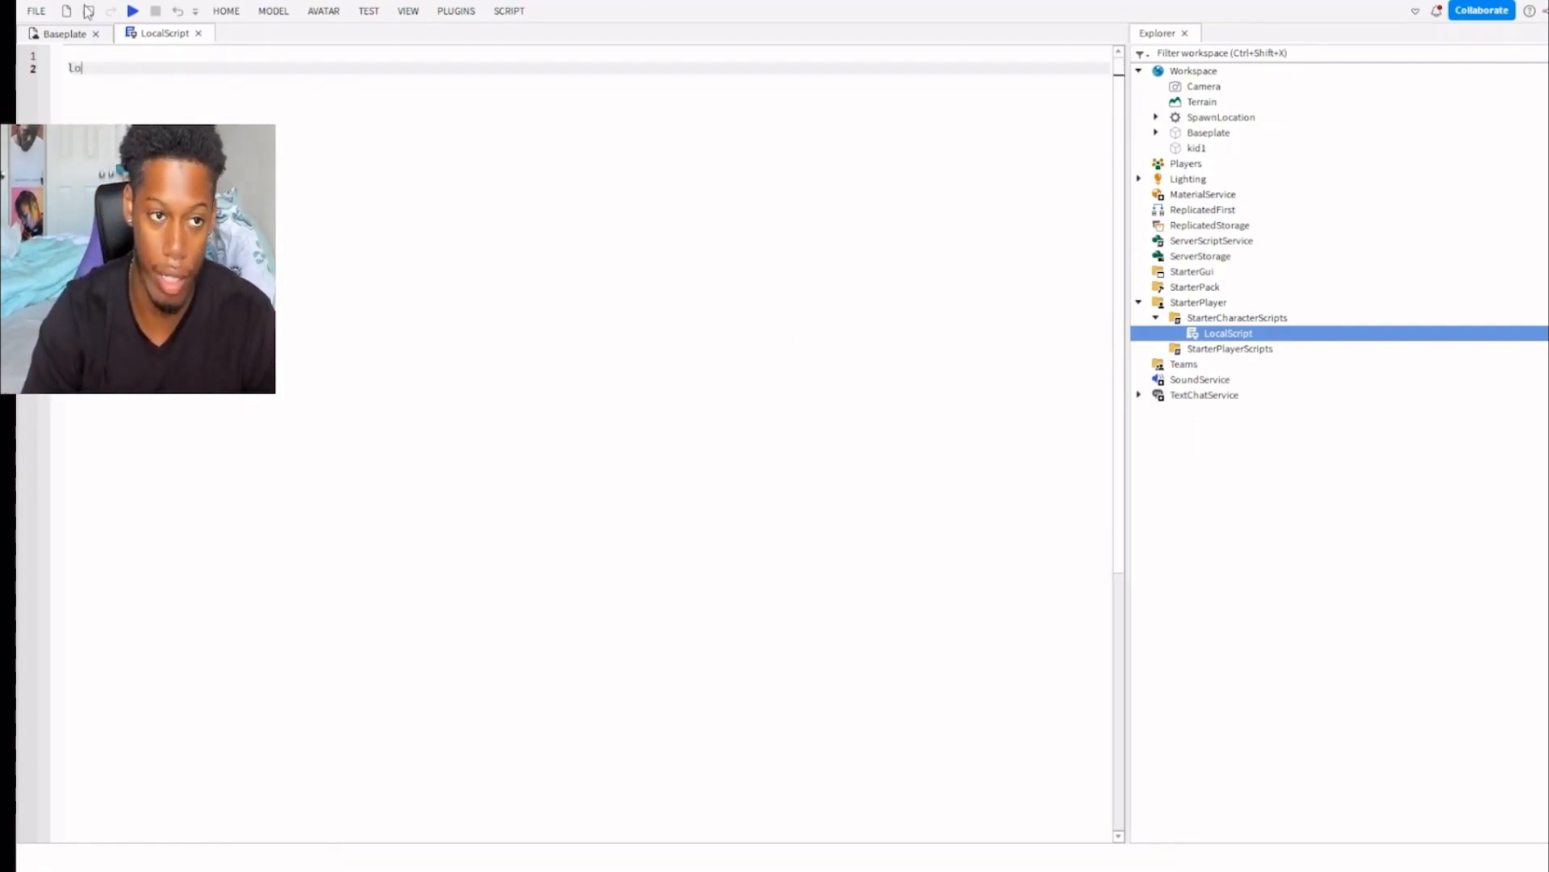
key("BackSpace")
key("BackSpace")
key("BackSpace")
key("BackSpace")
key("BackSpace")
key("BackSpace")
key("BackSpace")
key("BackSpace")
key("BackSpace")
key("BackSpace")
key("BackSpace")
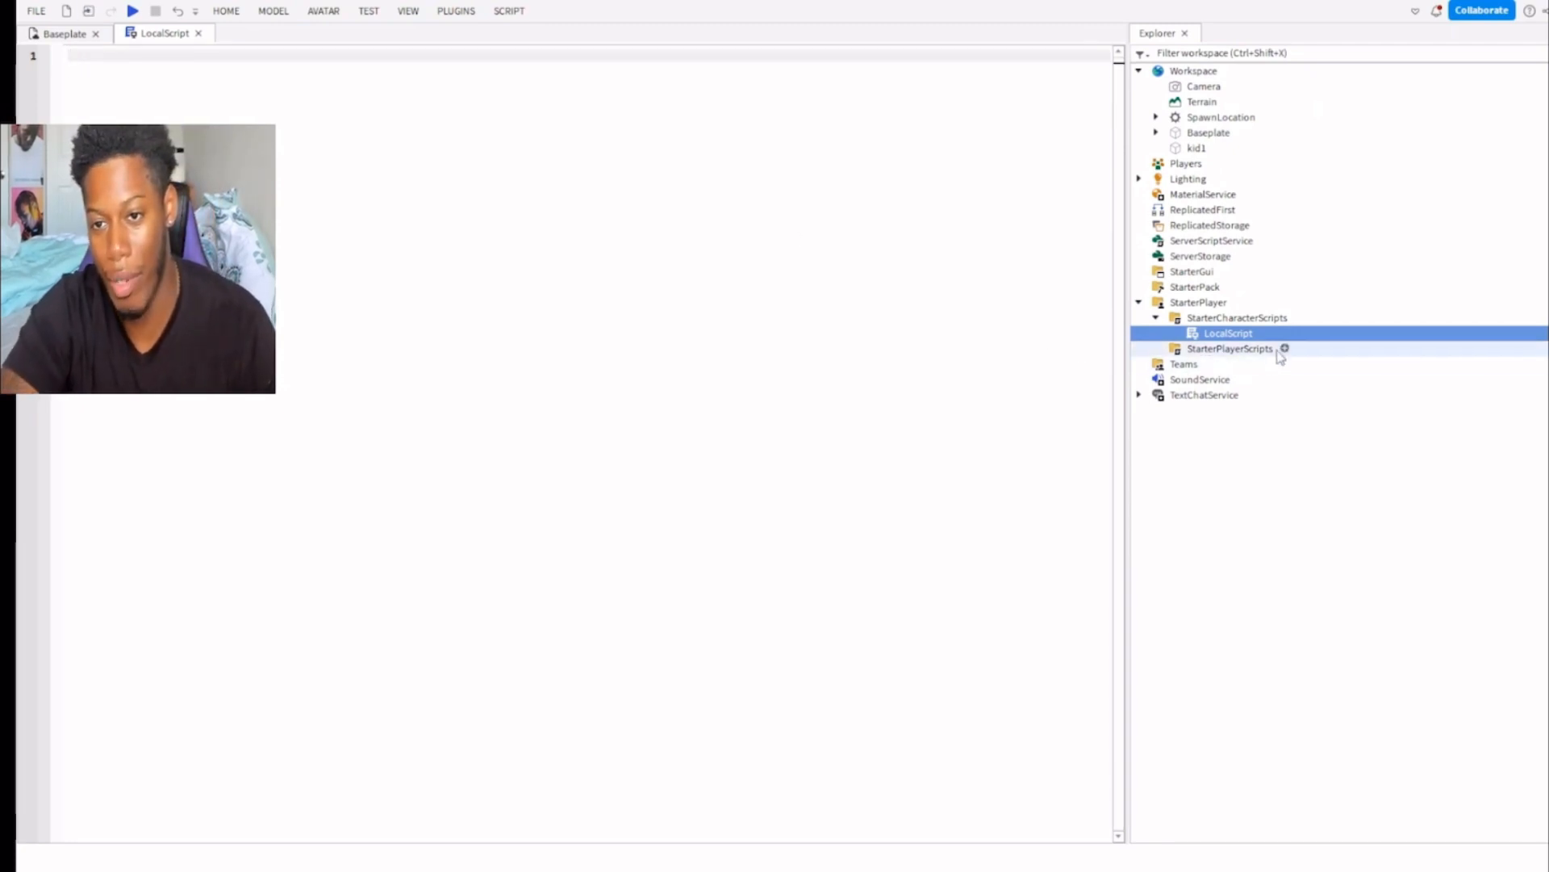
left_click(1227, 349)
left_click(1226, 332)
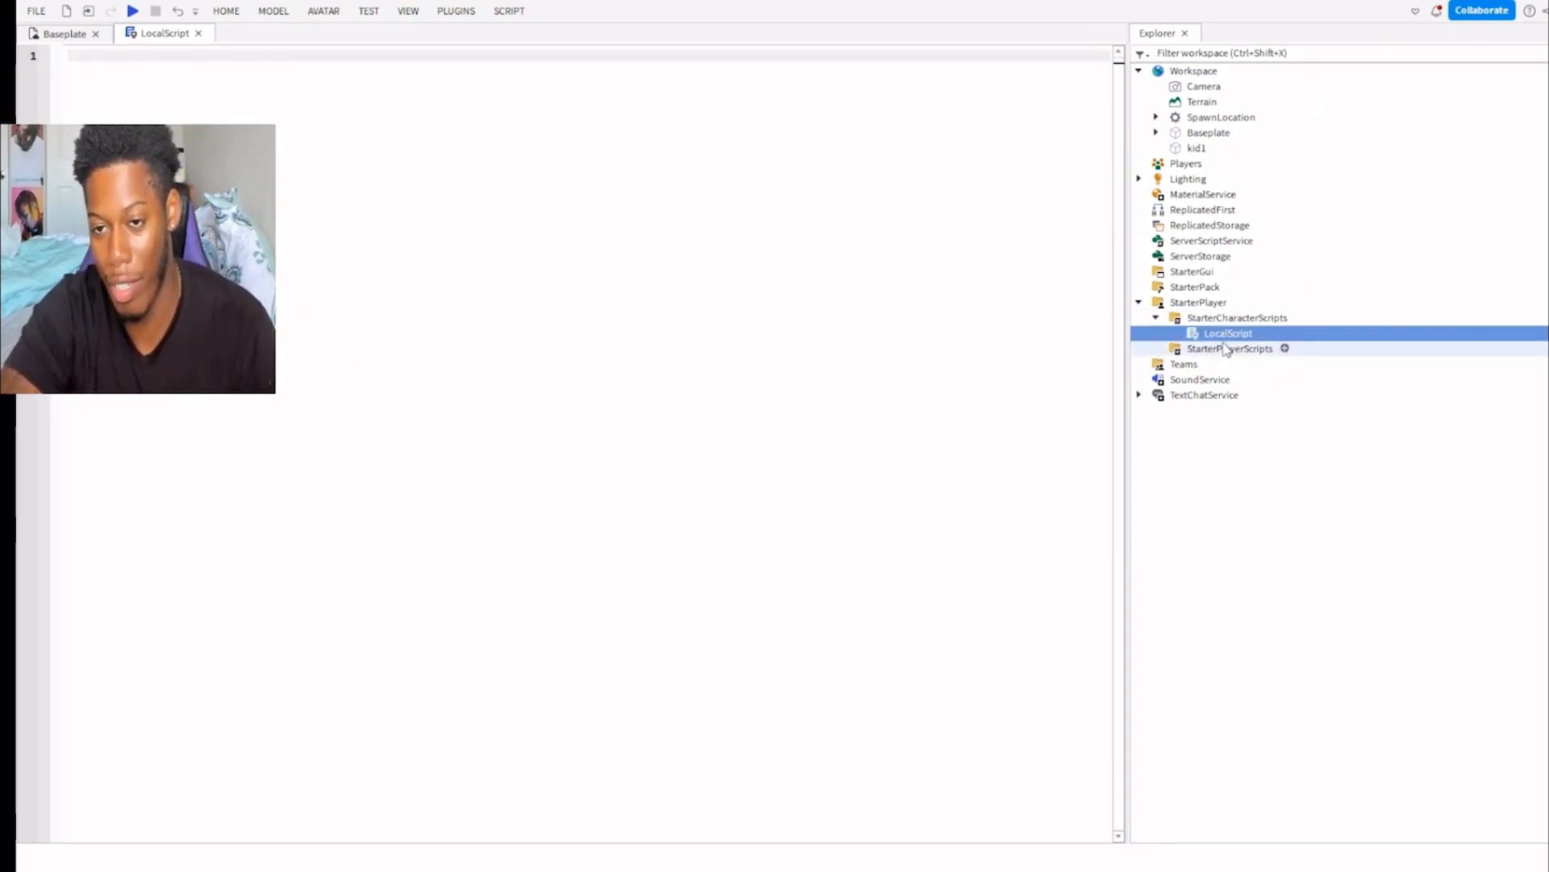
left_click(1218, 348)
left_click(1224, 334)
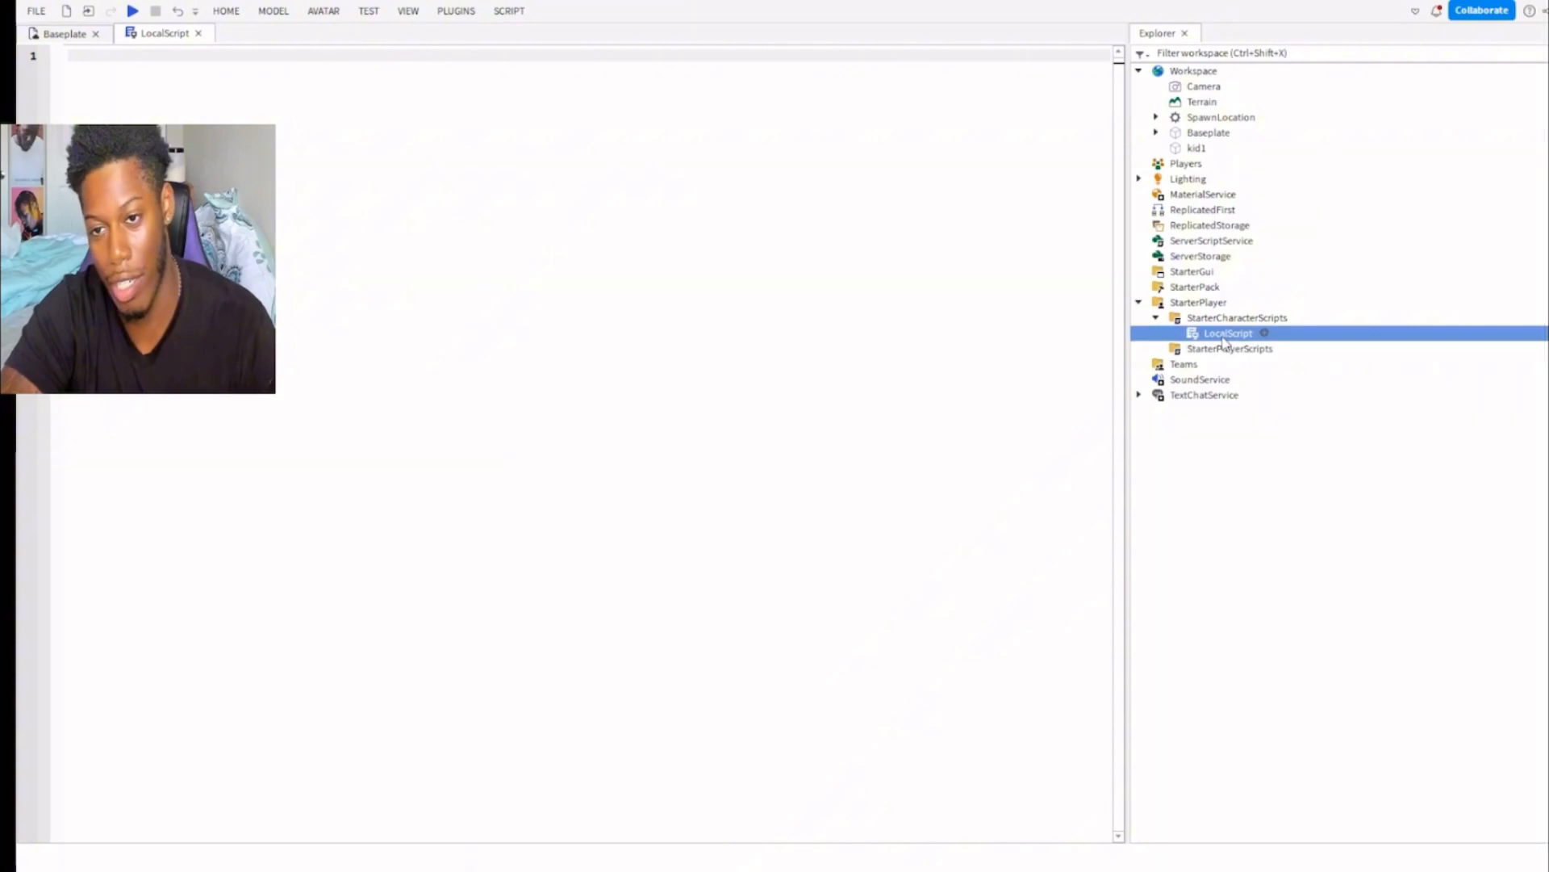
Return to the Baseplate view and add a Script and a ModuleScript to StarterCharacterScripts.
left_click(65, 33)
right_click_drag(835, 462, 834, 460)
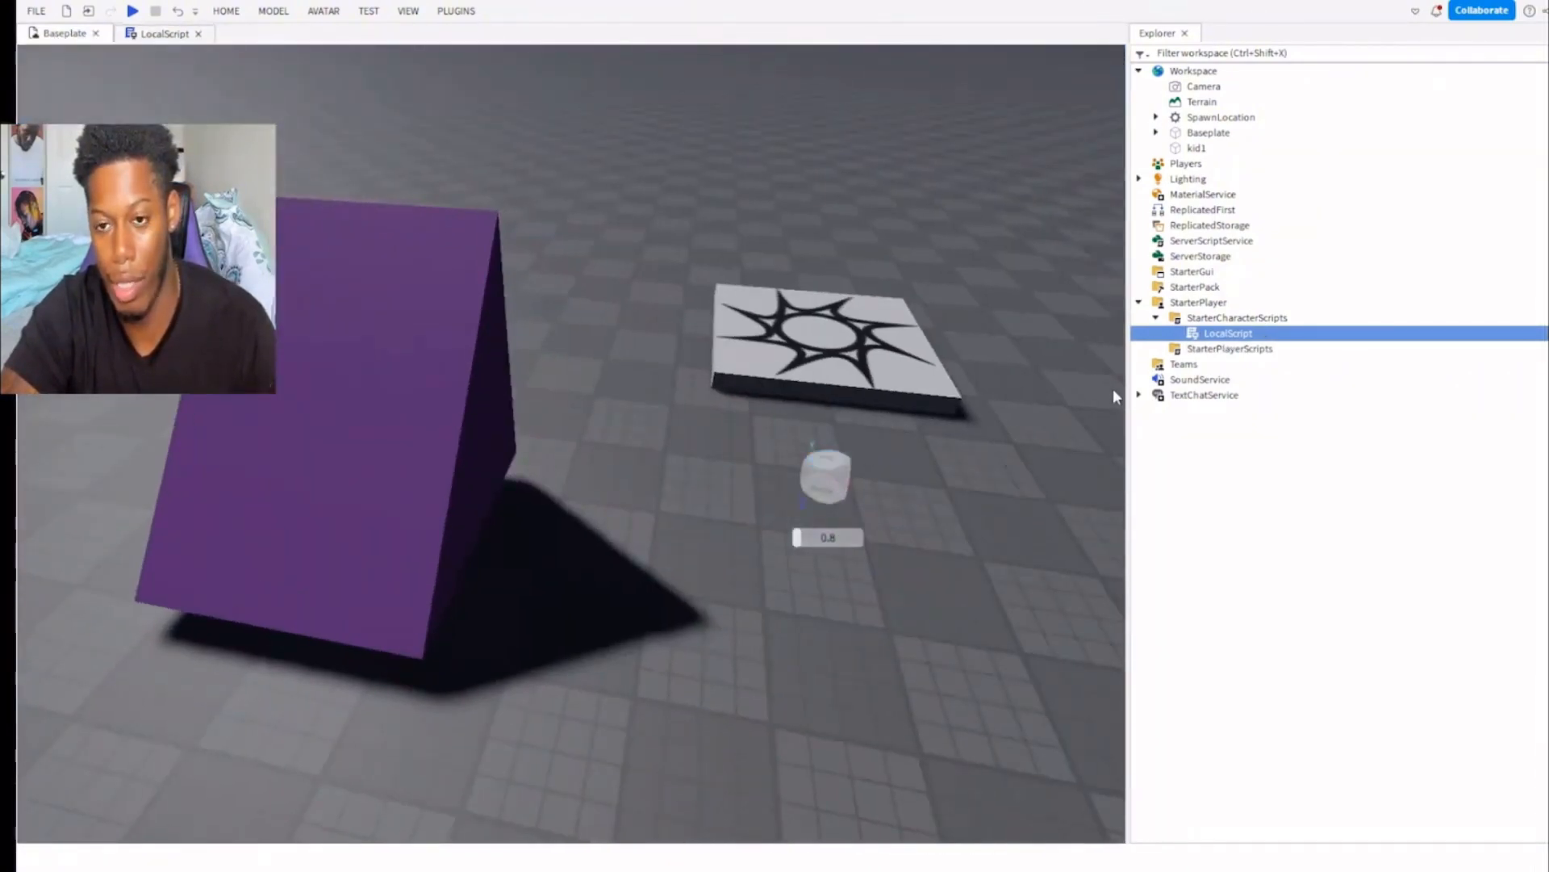
left_click(1290, 319)
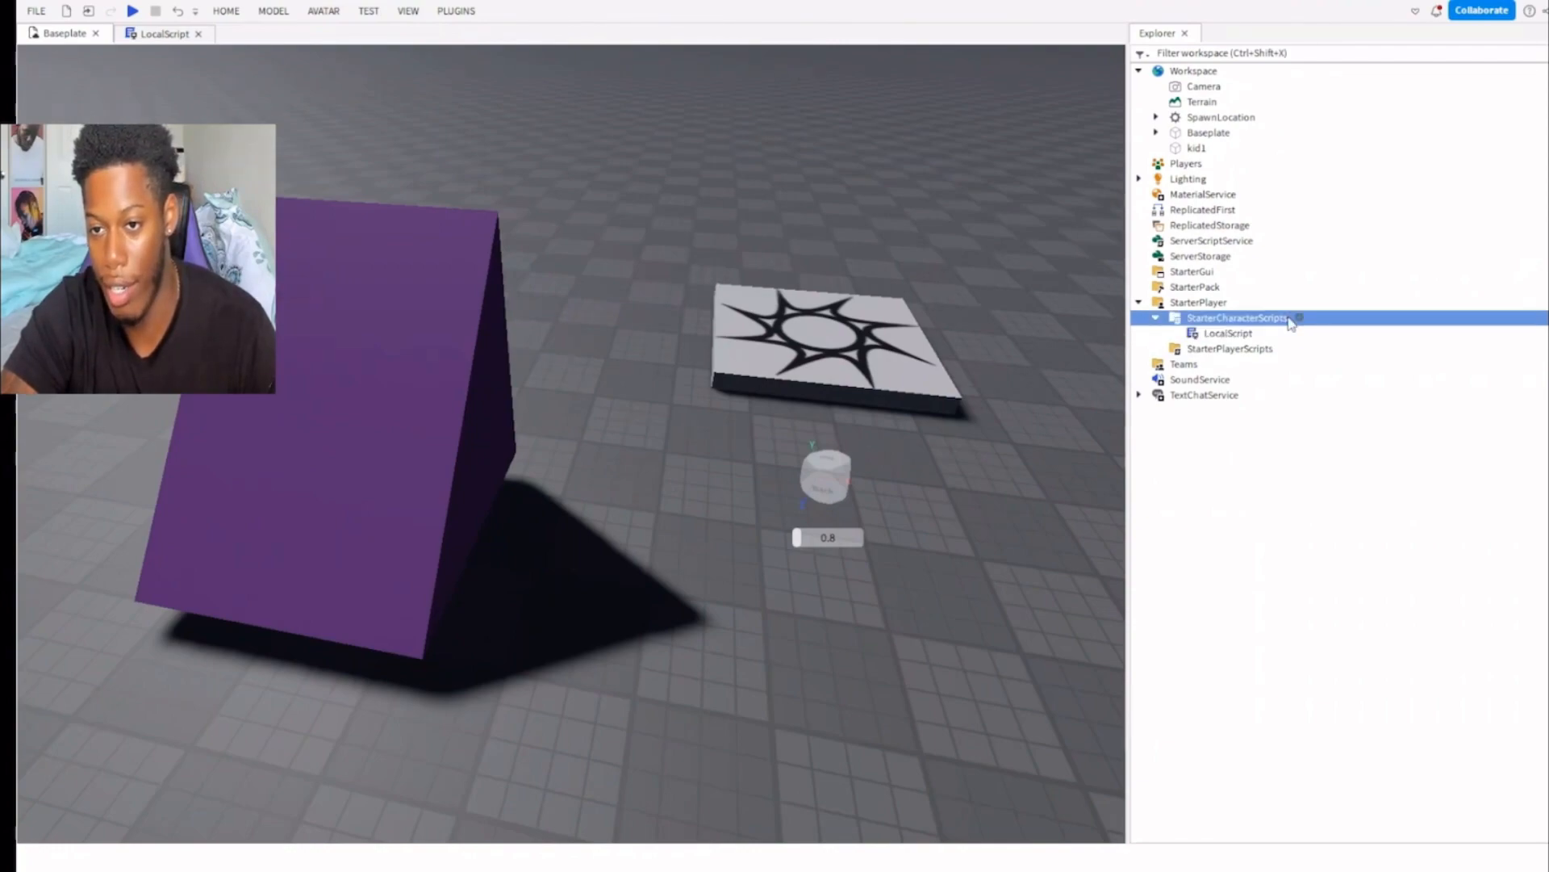
left_click(1168, 404)
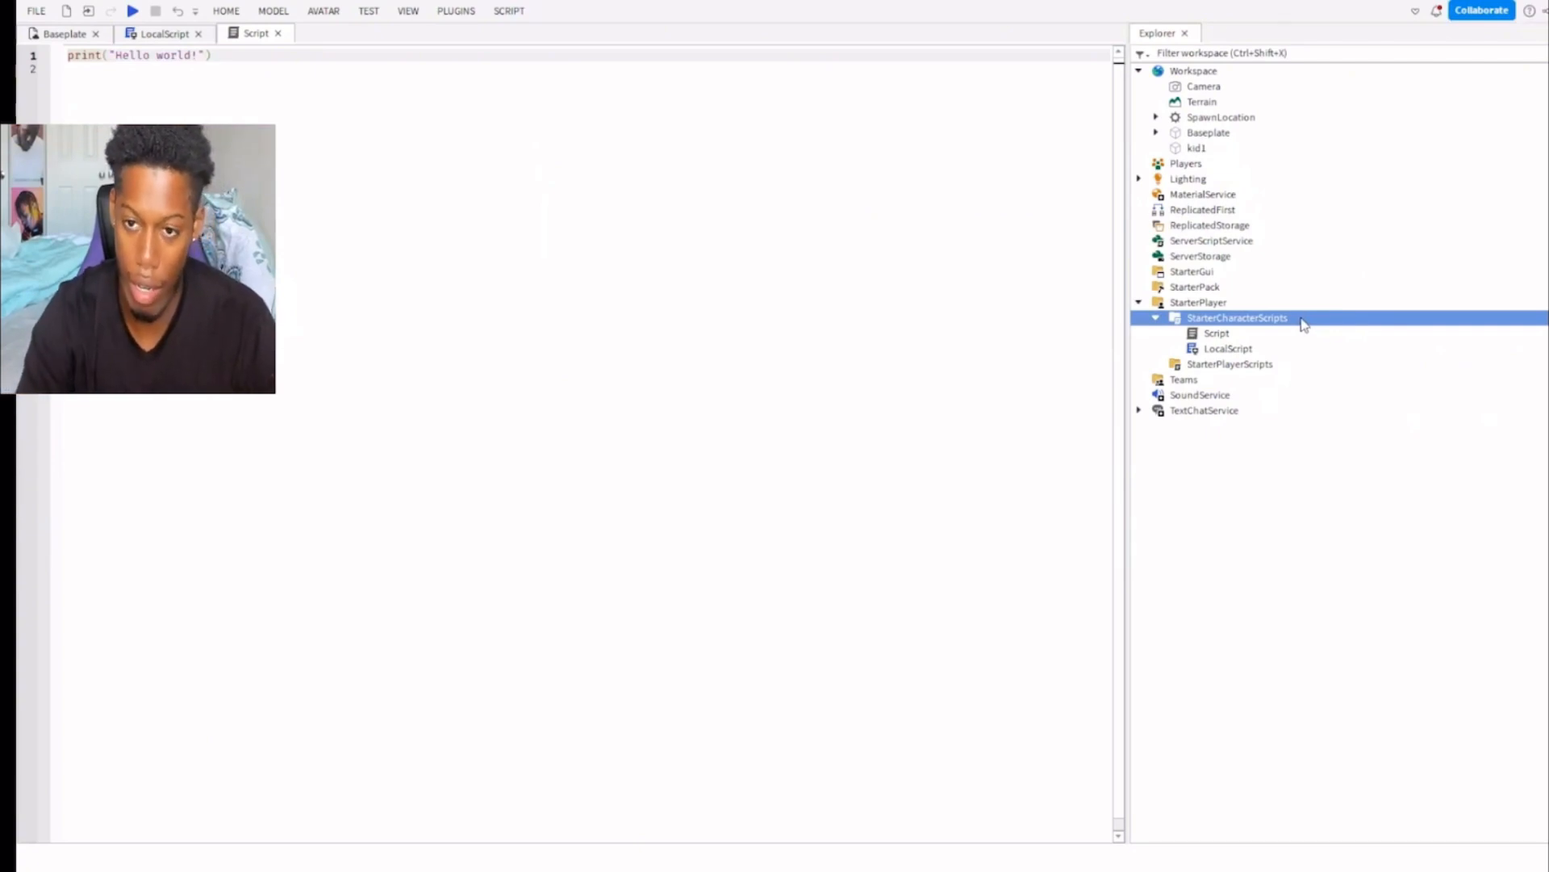
key("Return")
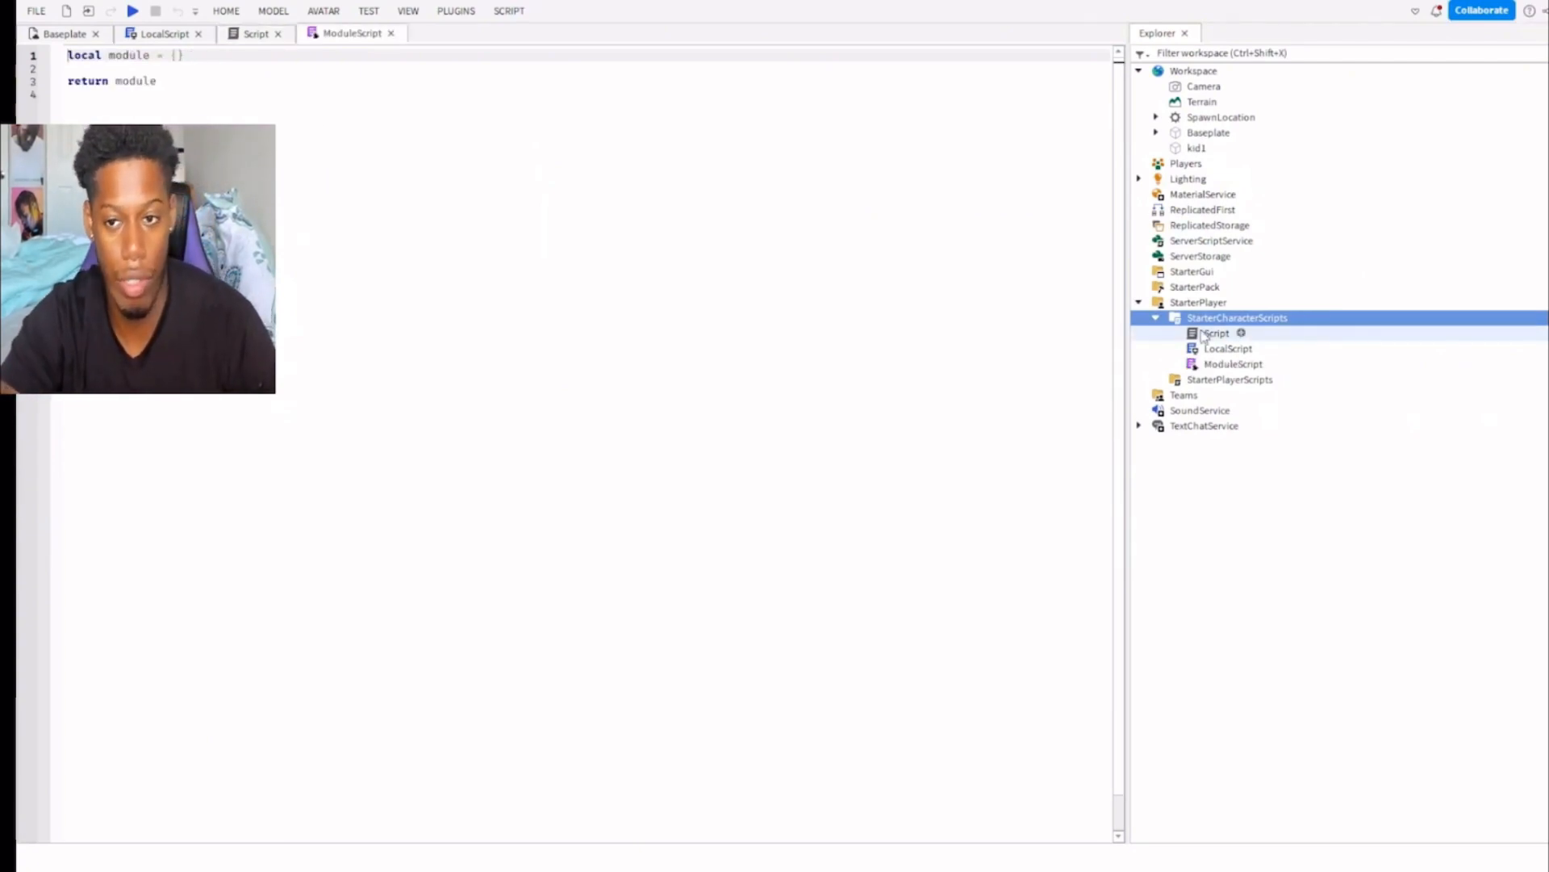
Examine the code in the ModuleScript, Script and LocalScript under StarterCharacterScripts to compare the three script types.
left_click(1225, 364)
left_click(230, 81)
left_click(192, 68)
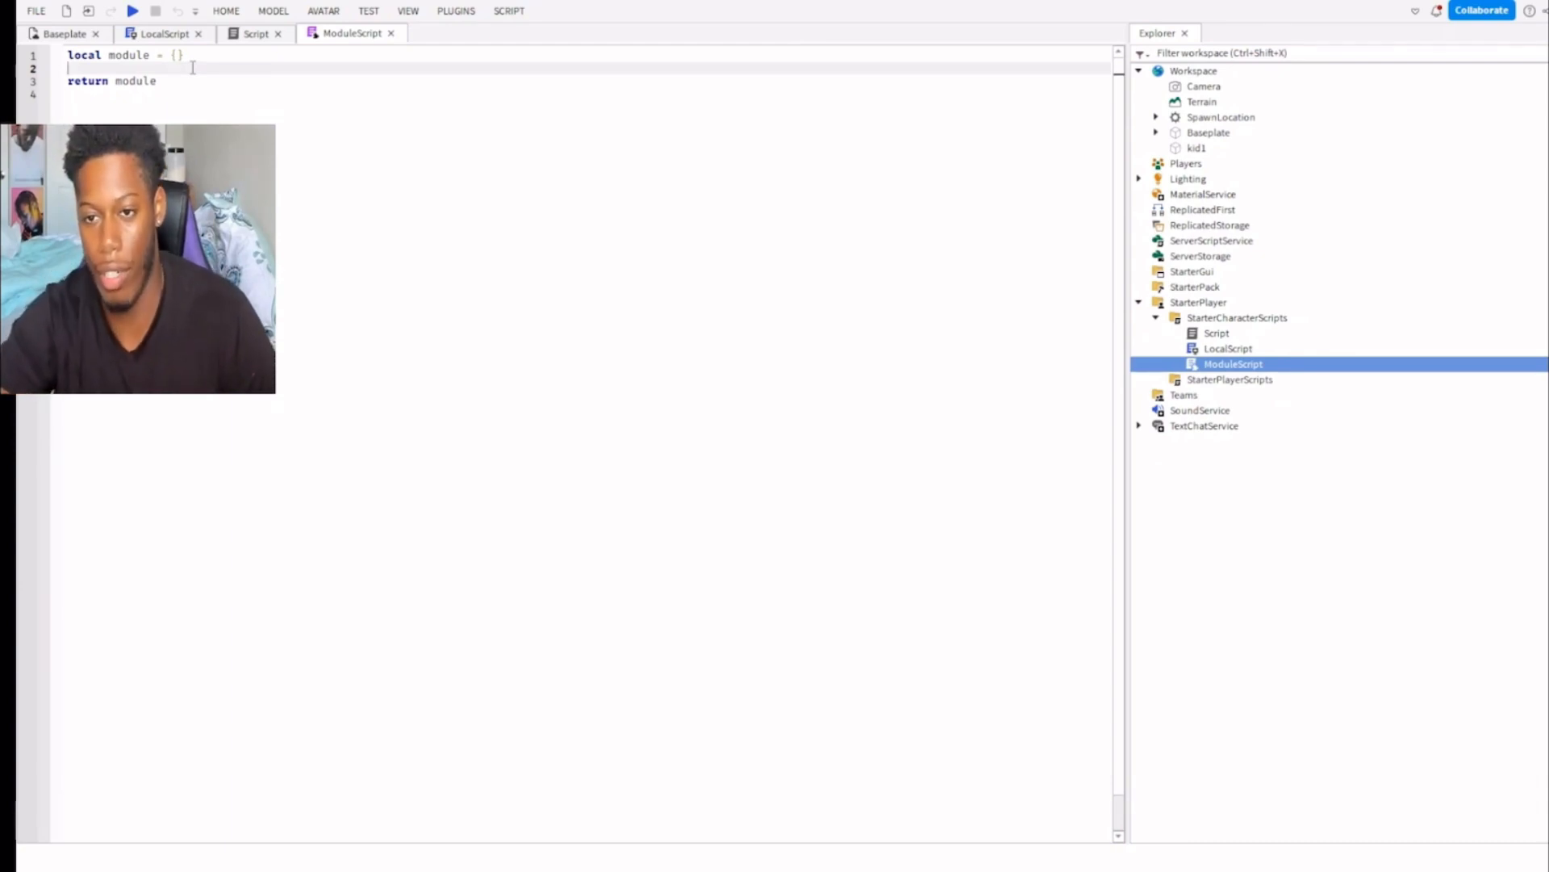
double_click(1216, 332)
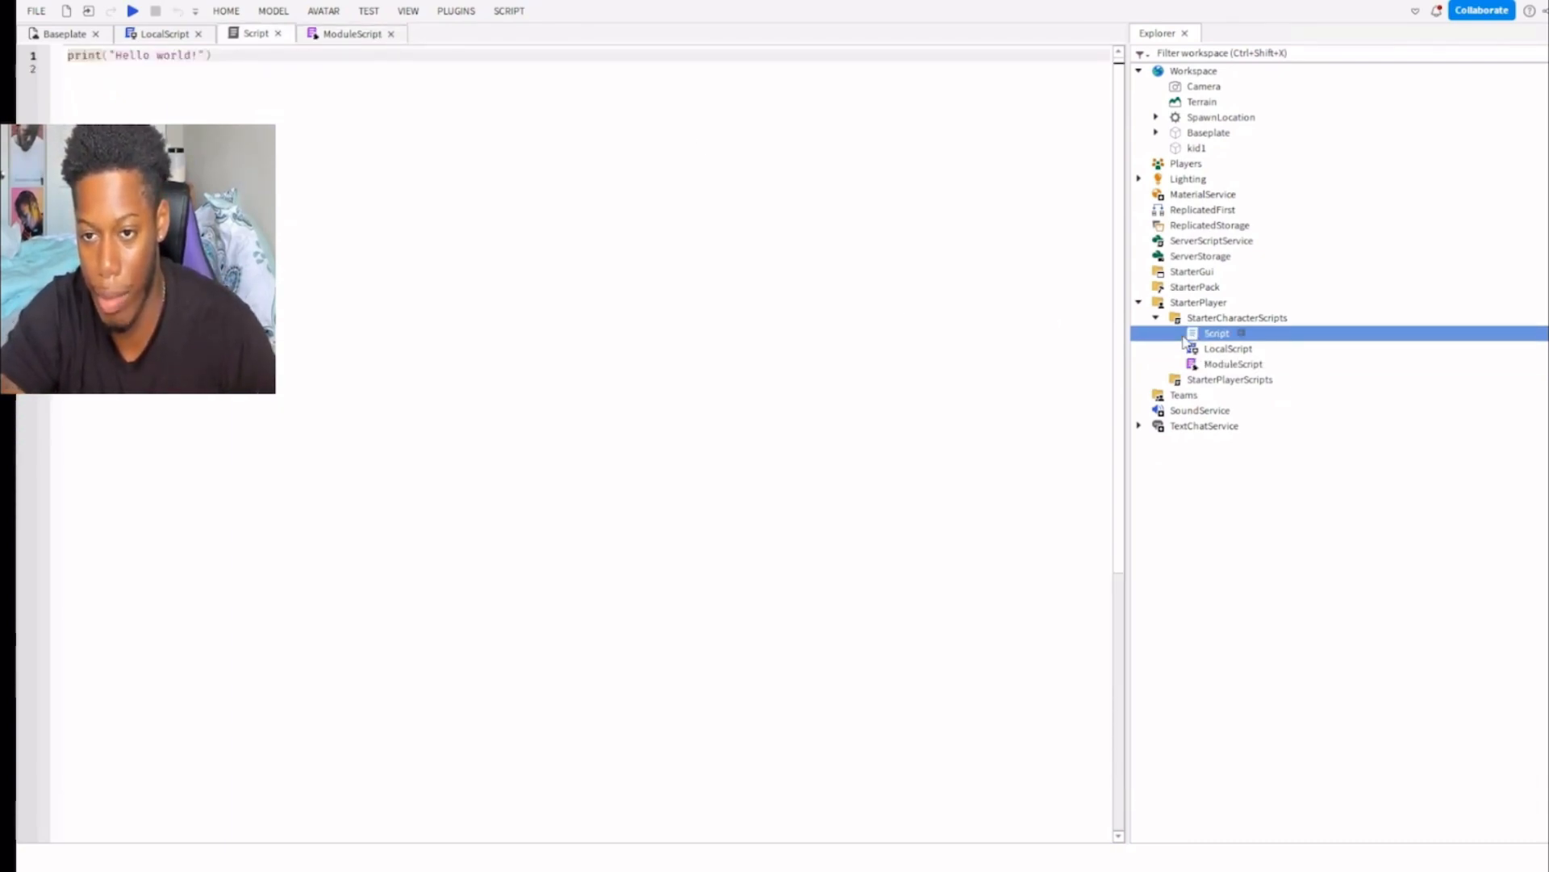
left_click(1210, 352)
double_click(1210, 352)
double_click(1209, 363)
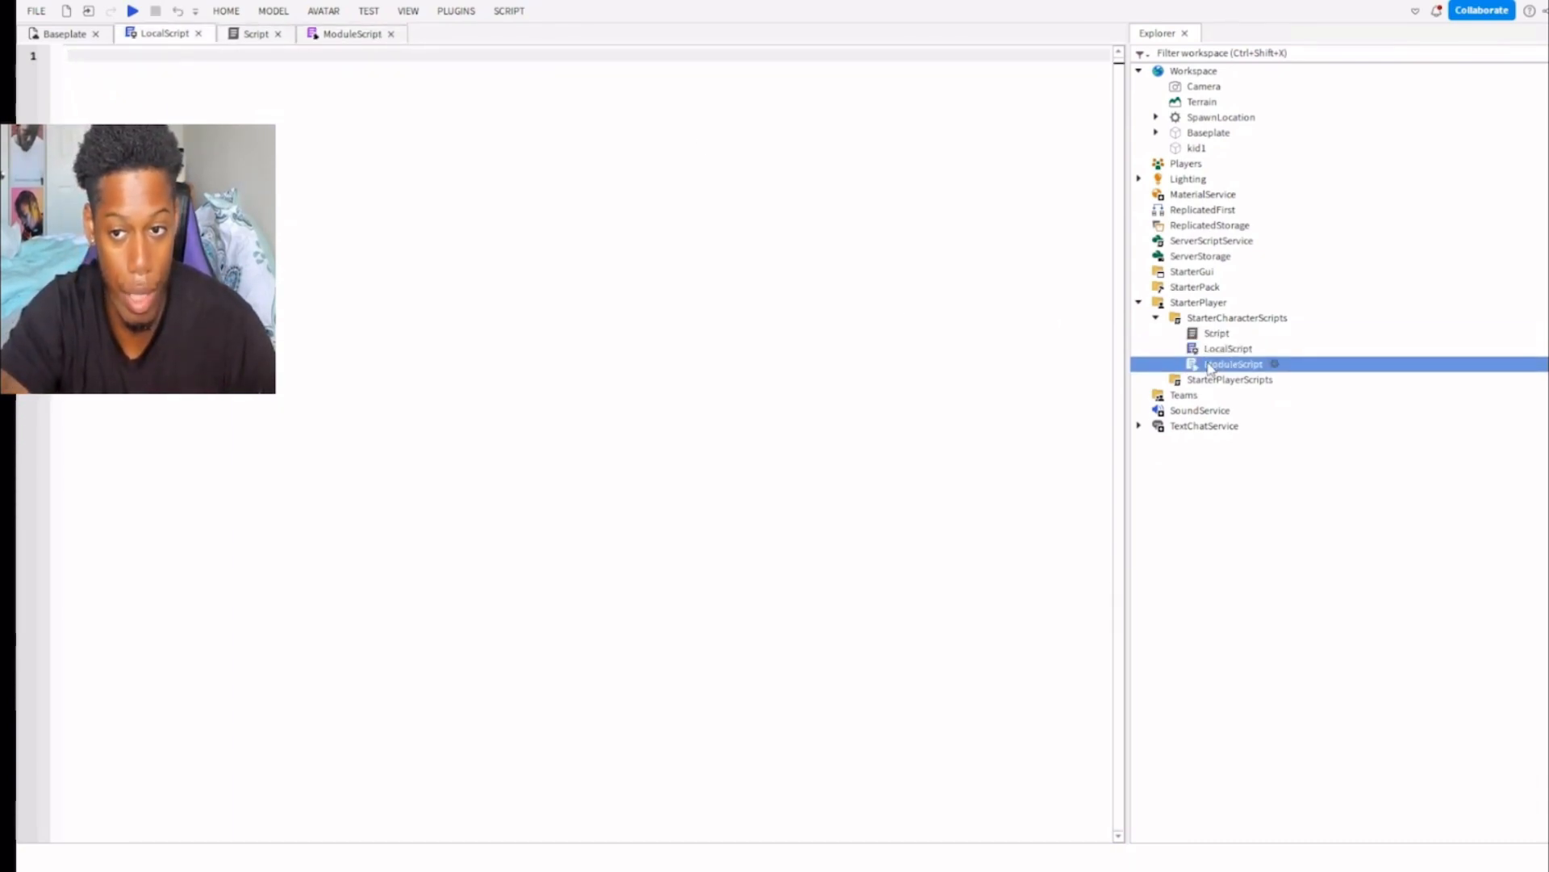
left_click(1217, 332)
left_click(1218, 364)
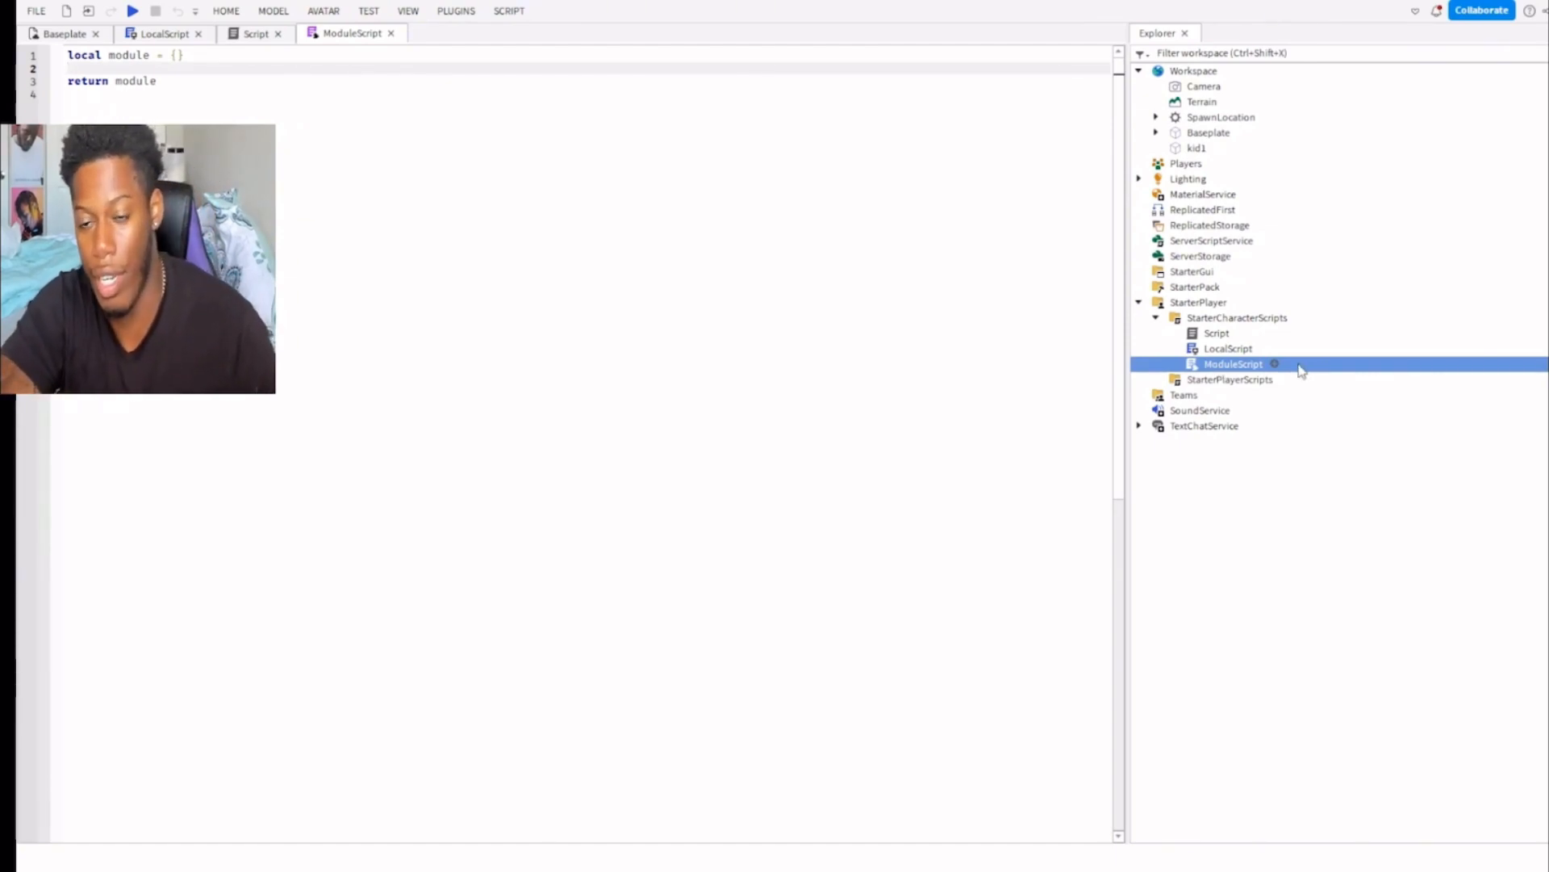
double_click(1225, 352)
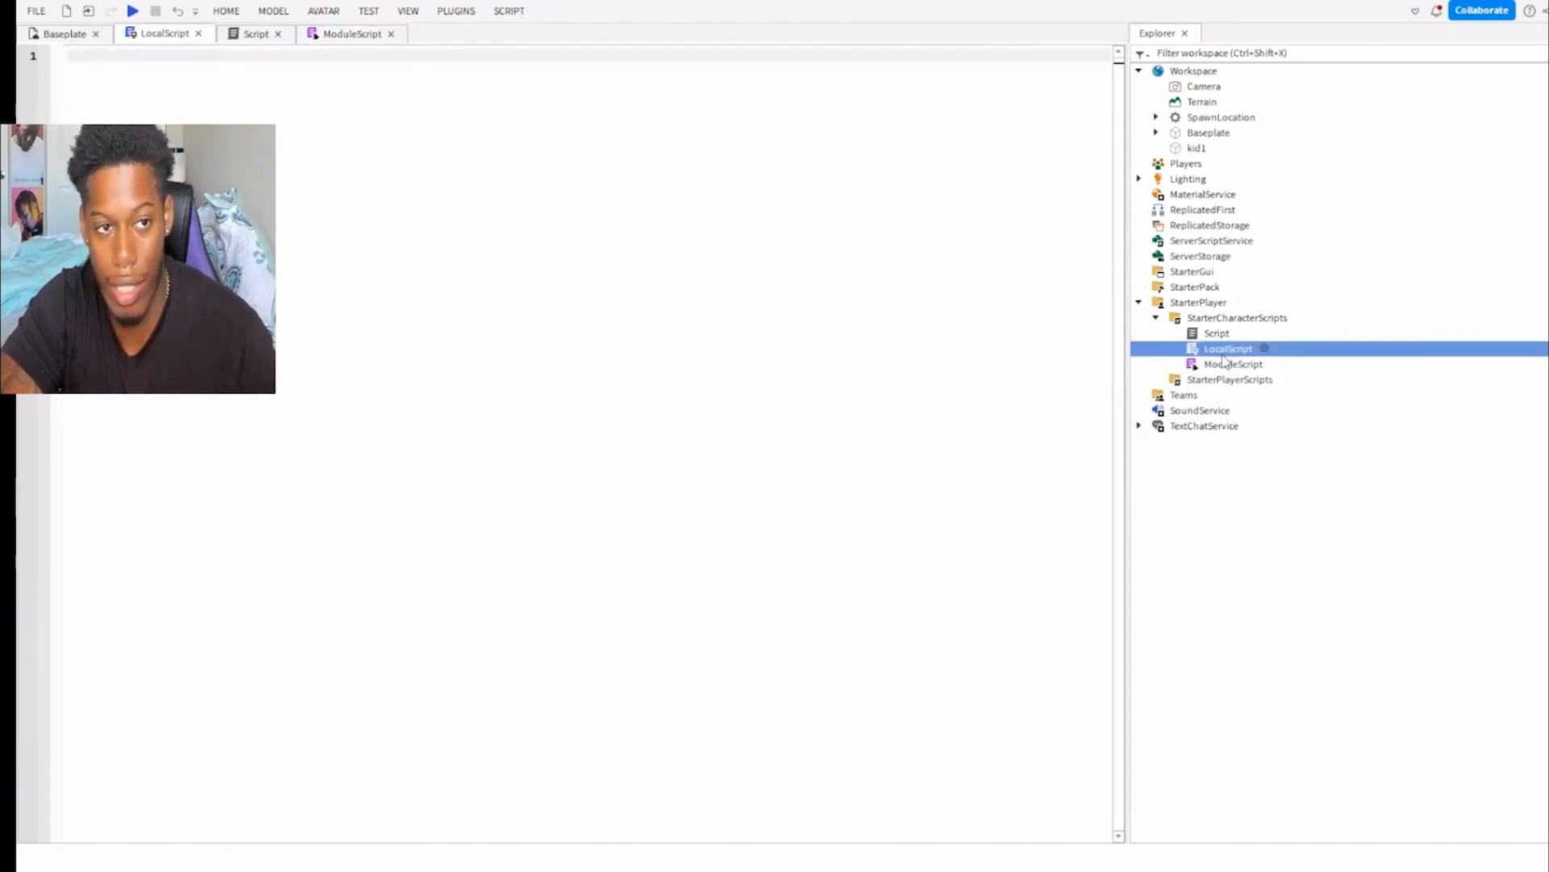